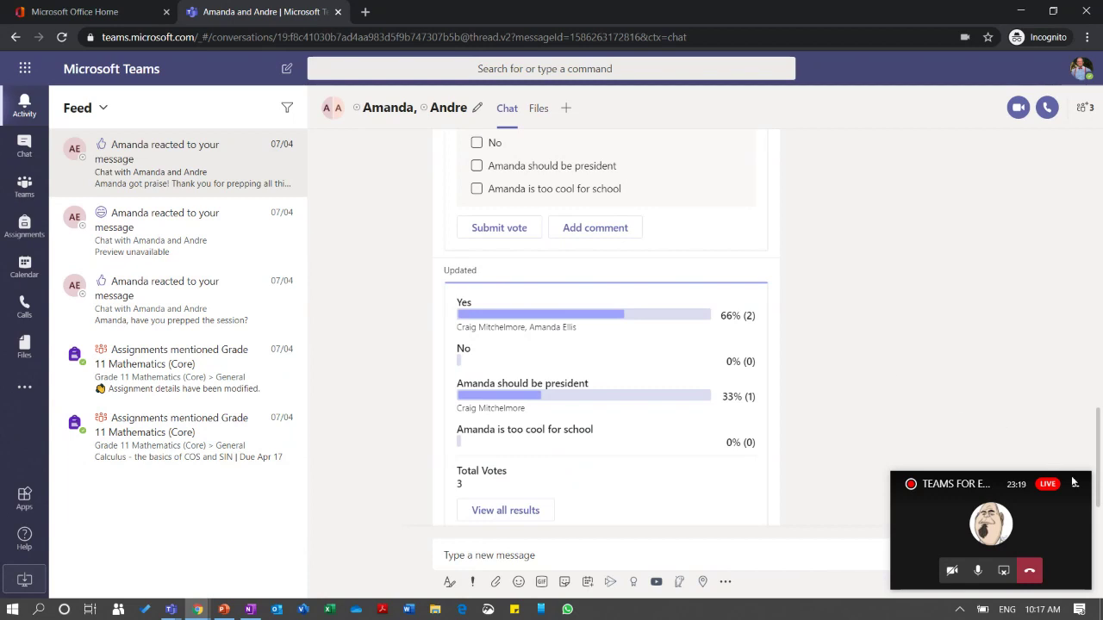
View the Office 365 app launcher alongside the Office home page's apps, then close the launcher
click(1075, 486)
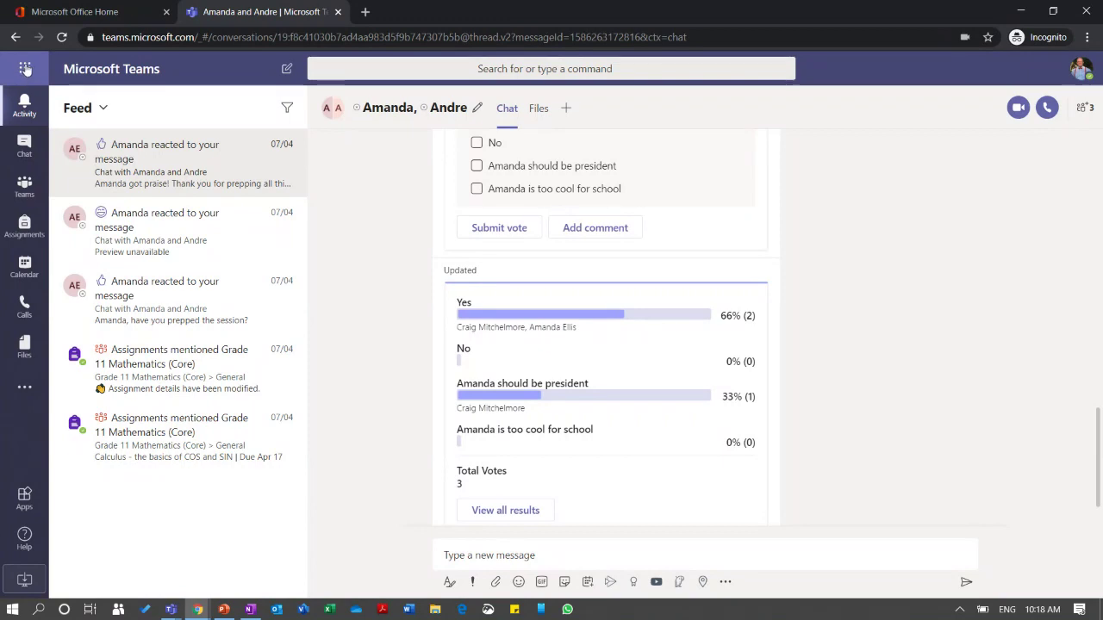
click(26, 70)
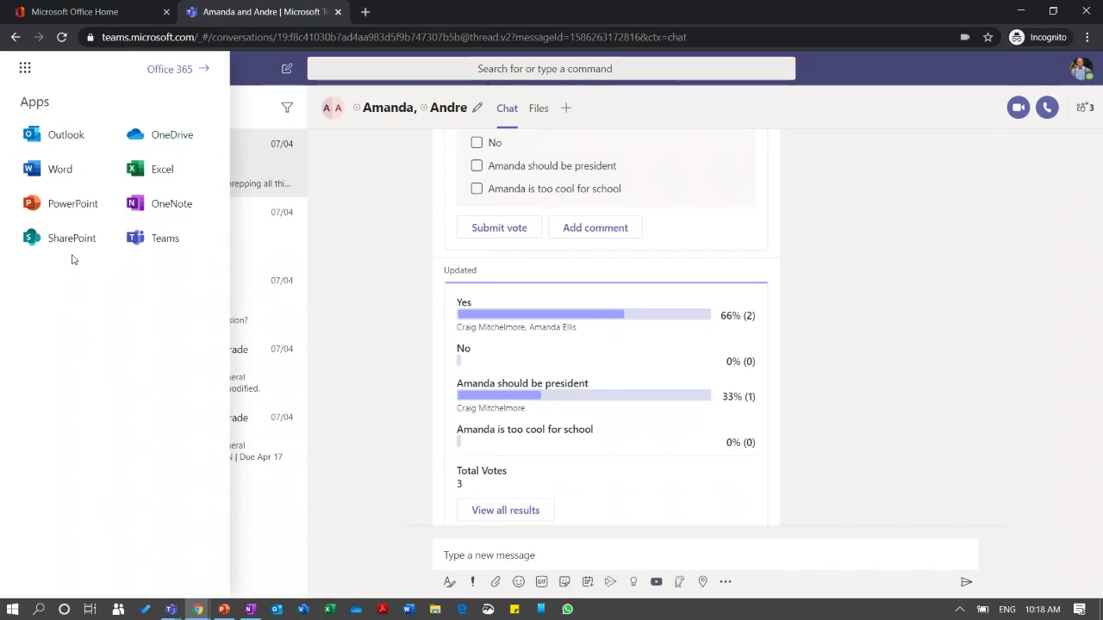
click(119, 17)
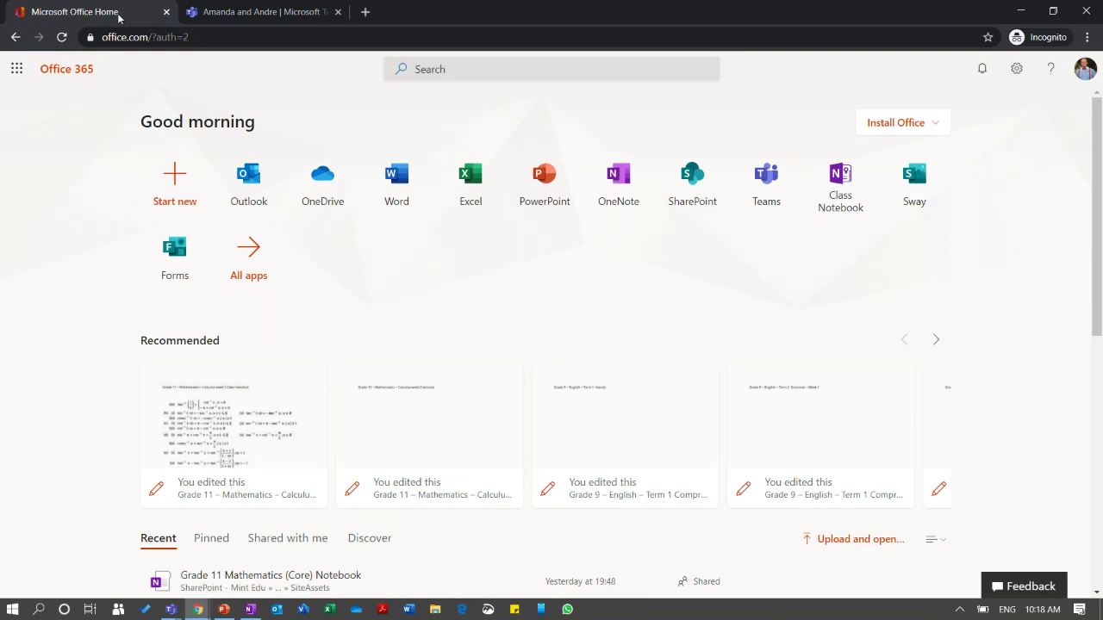
click(212, 11)
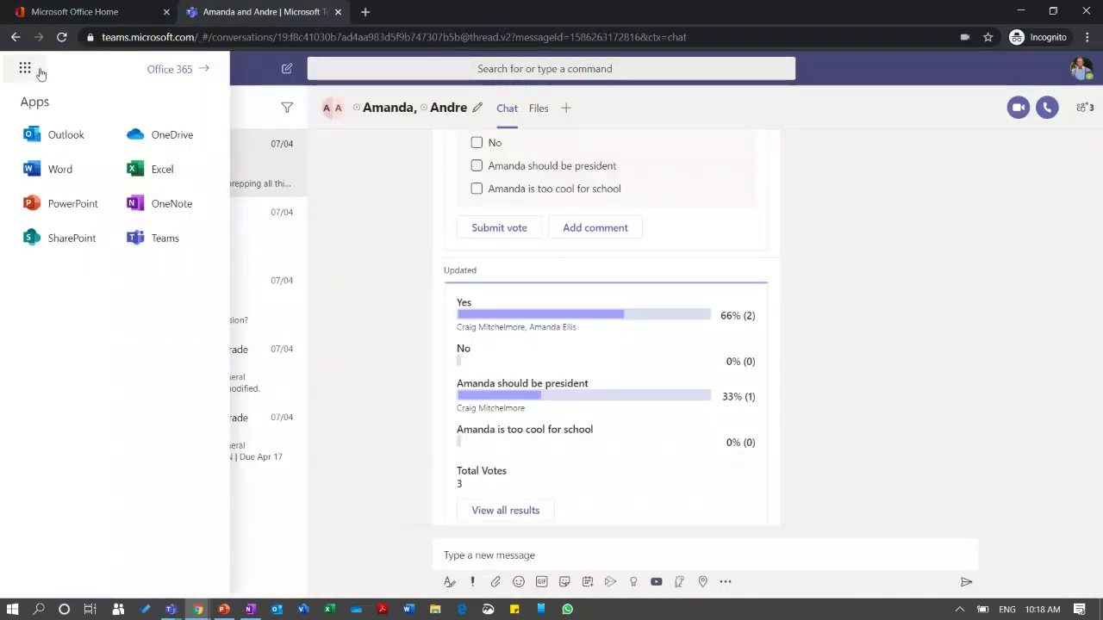
click(252, 63)
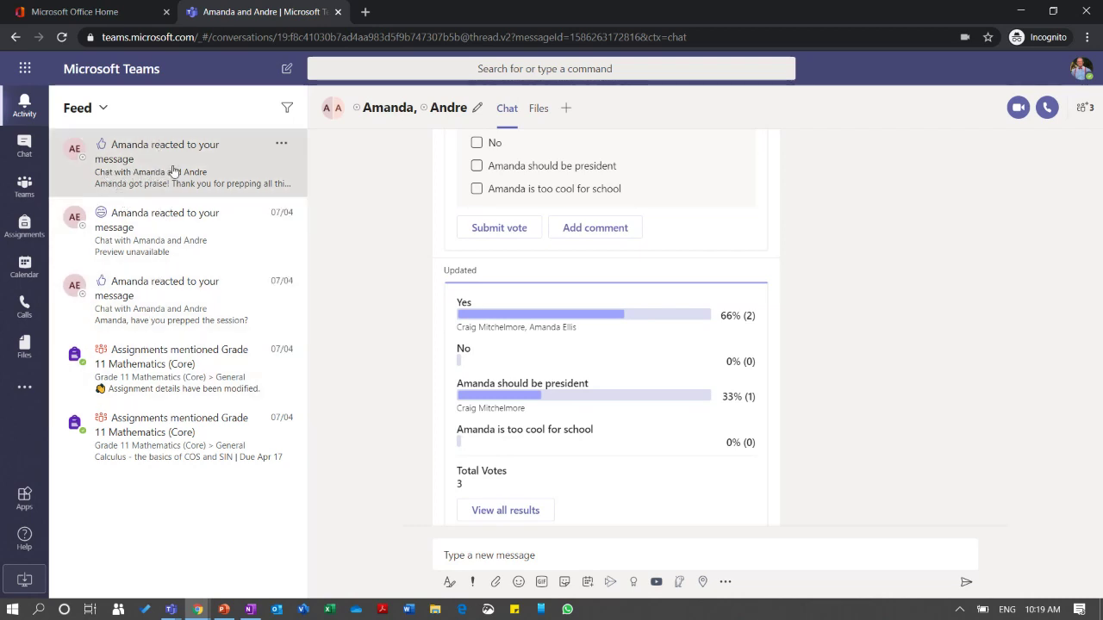
Start a new chat addressed to a colleague and draft the message "HI" without sending it
click(30, 144)
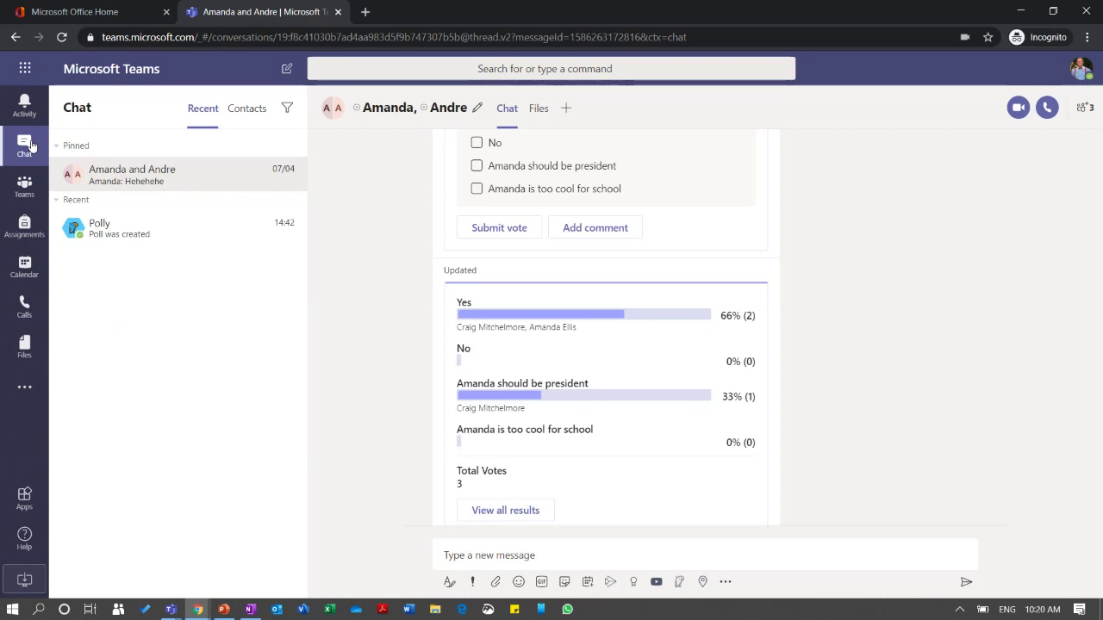
click(287, 70)
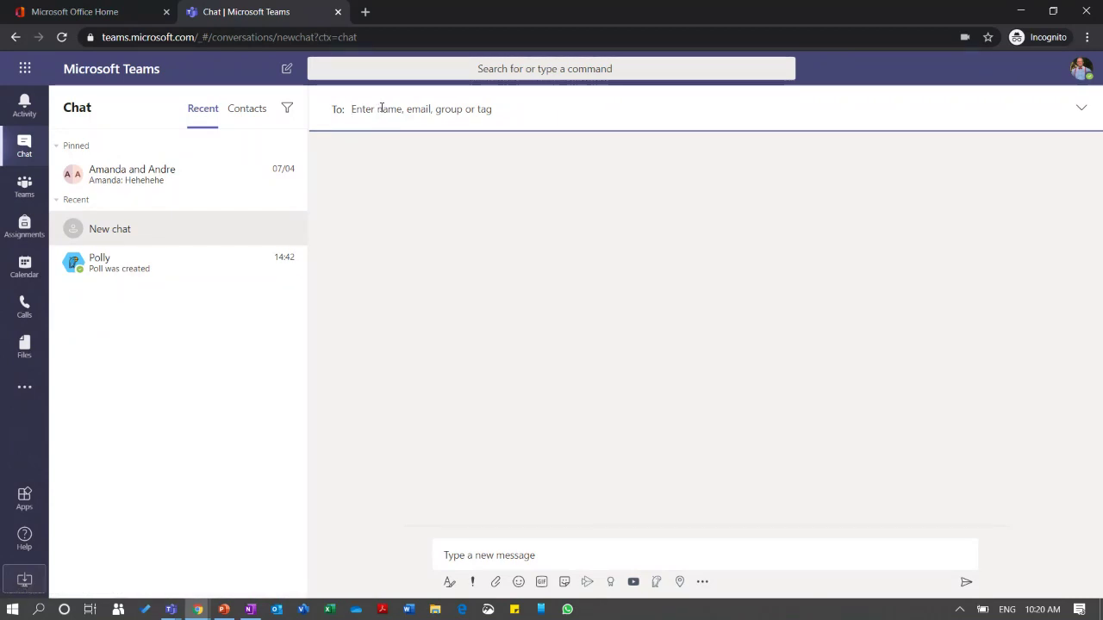
text(cindy)
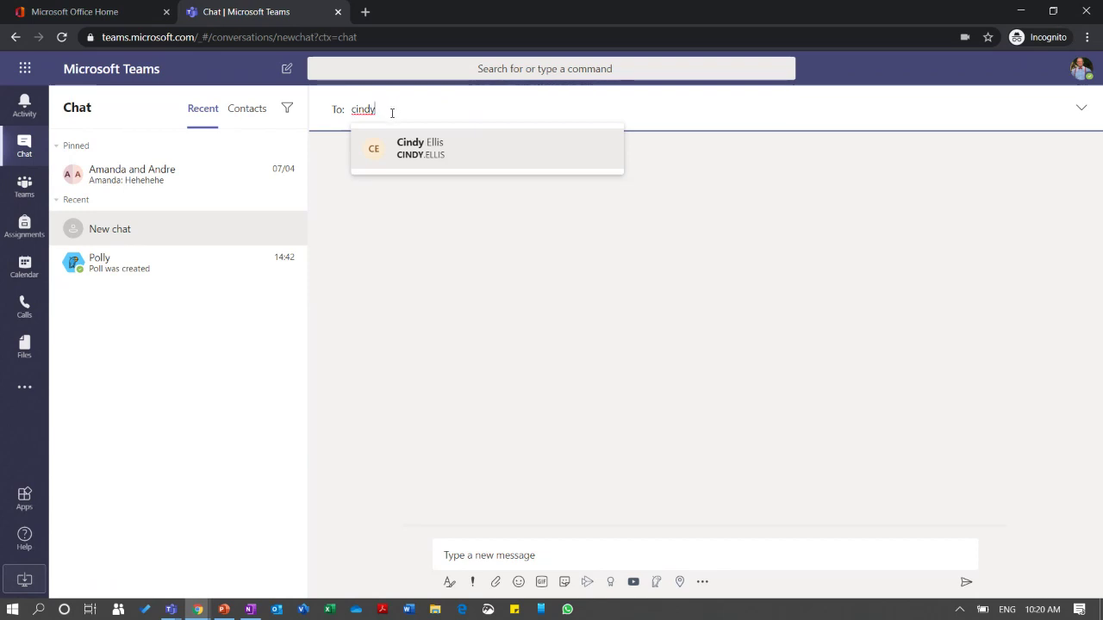
click(428, 154)
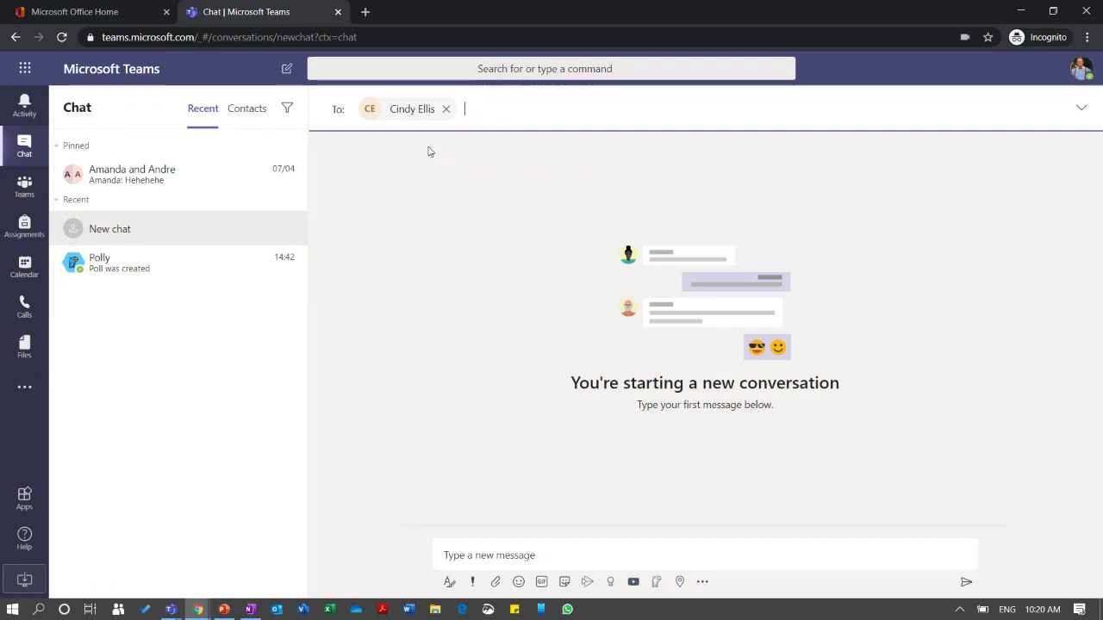
click(491, 555)
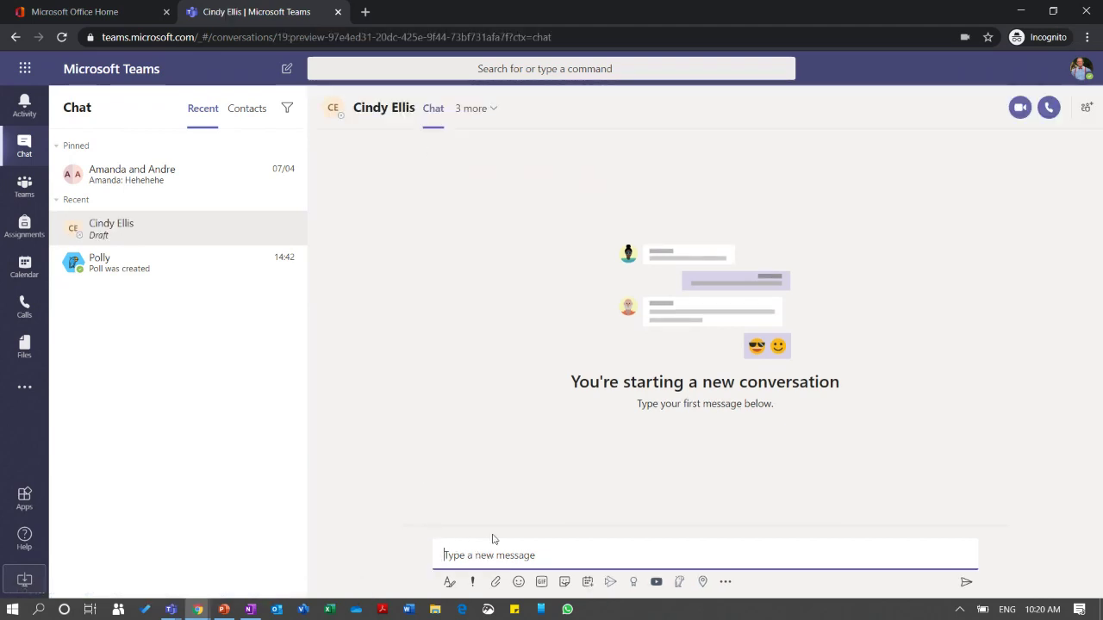
text(Hui)
text(i)
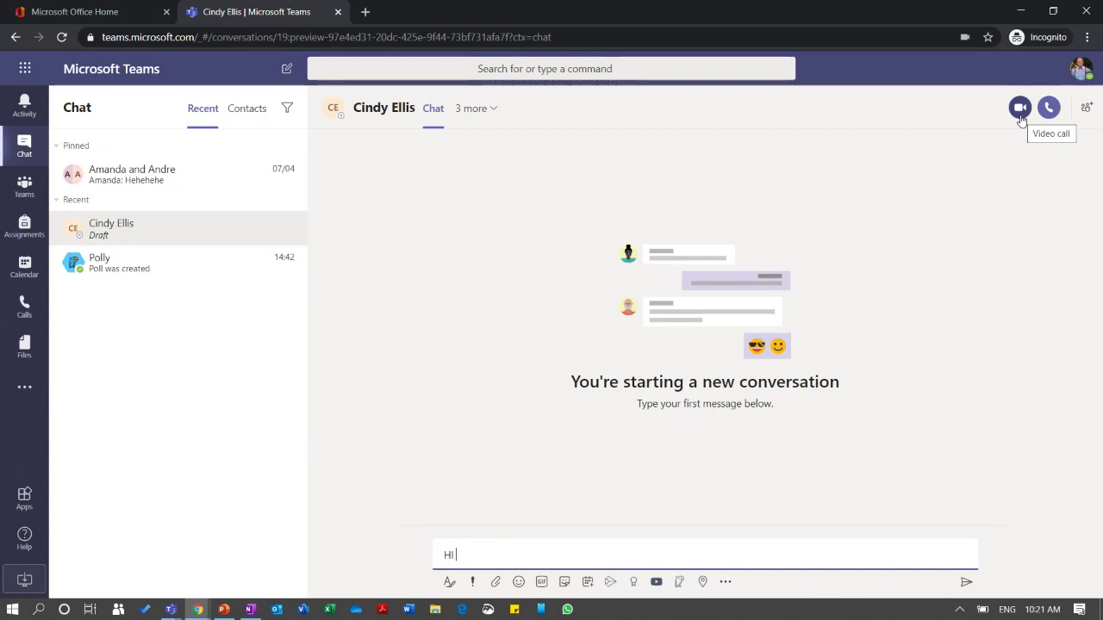
Add a second colleague to the one-on-one conversation to form a three-person group chat
click(1086, 115)
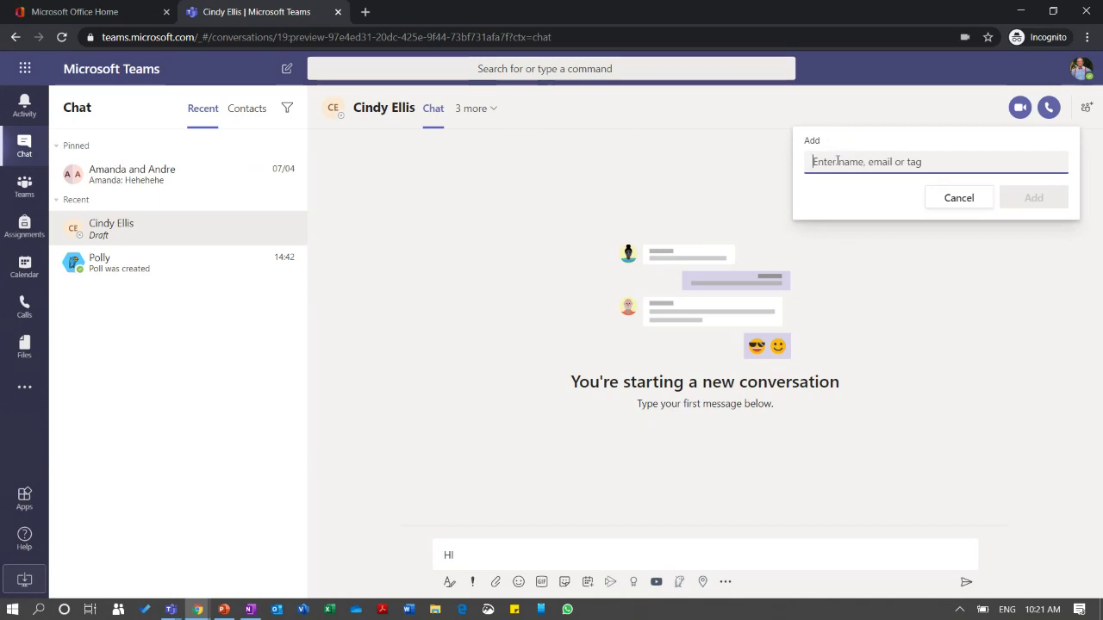
text(andre)
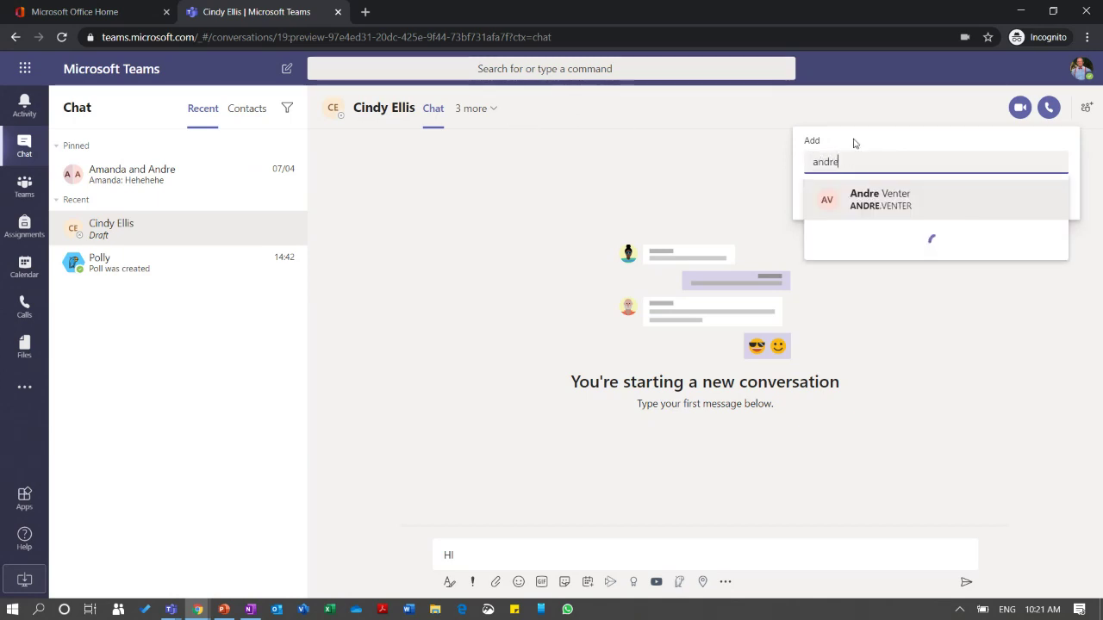
click(891, 195)
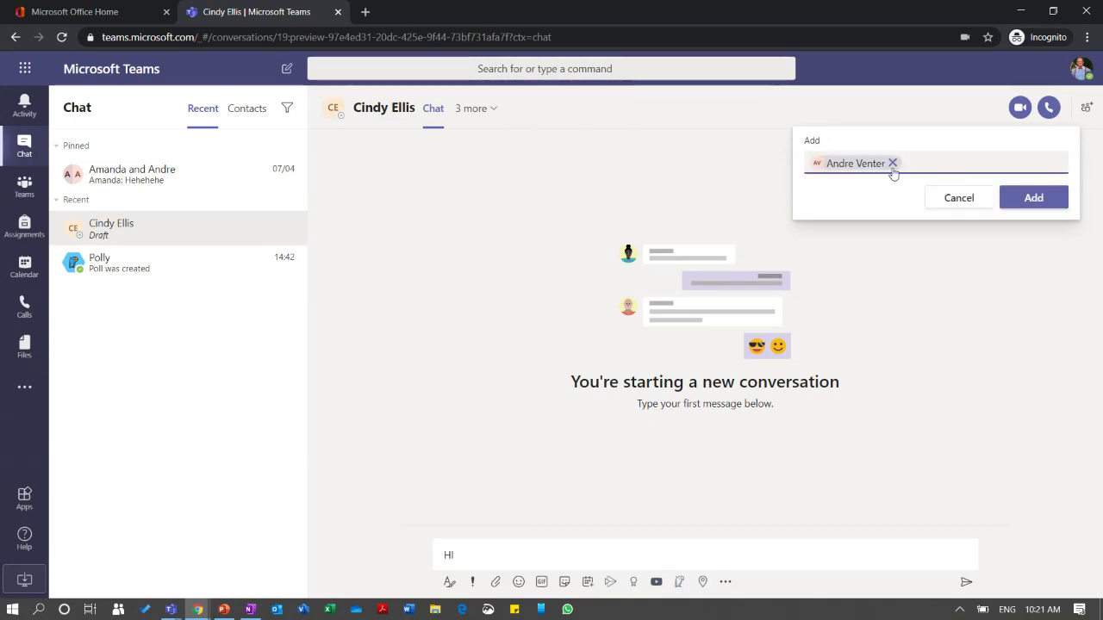
click(1024, 200)
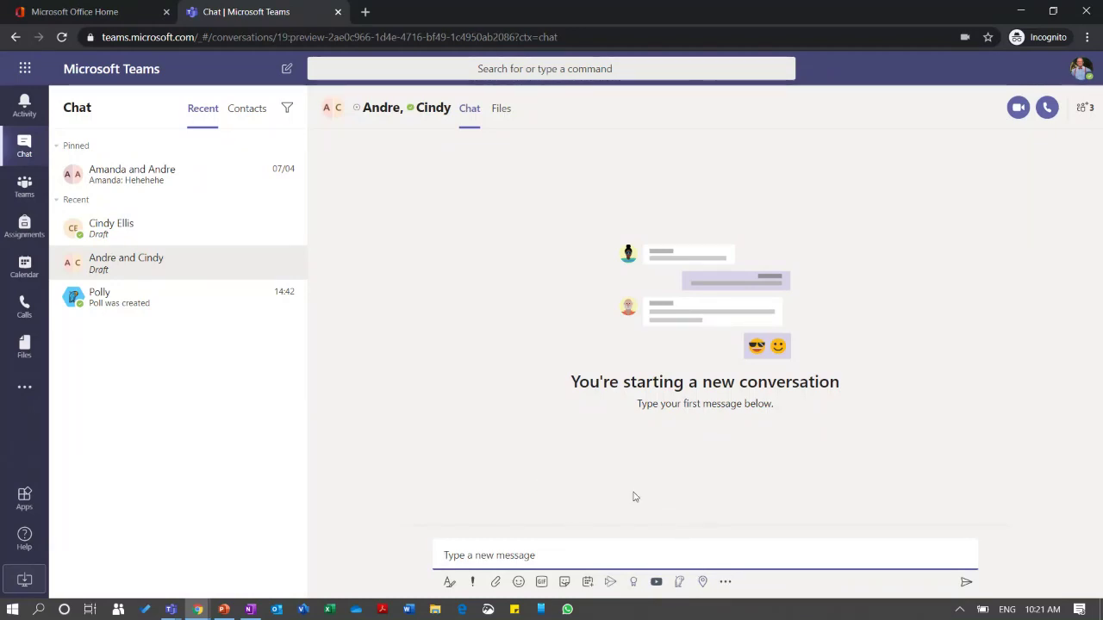
Look over the teams overview with its account options and the assignments page
click(26, 188)
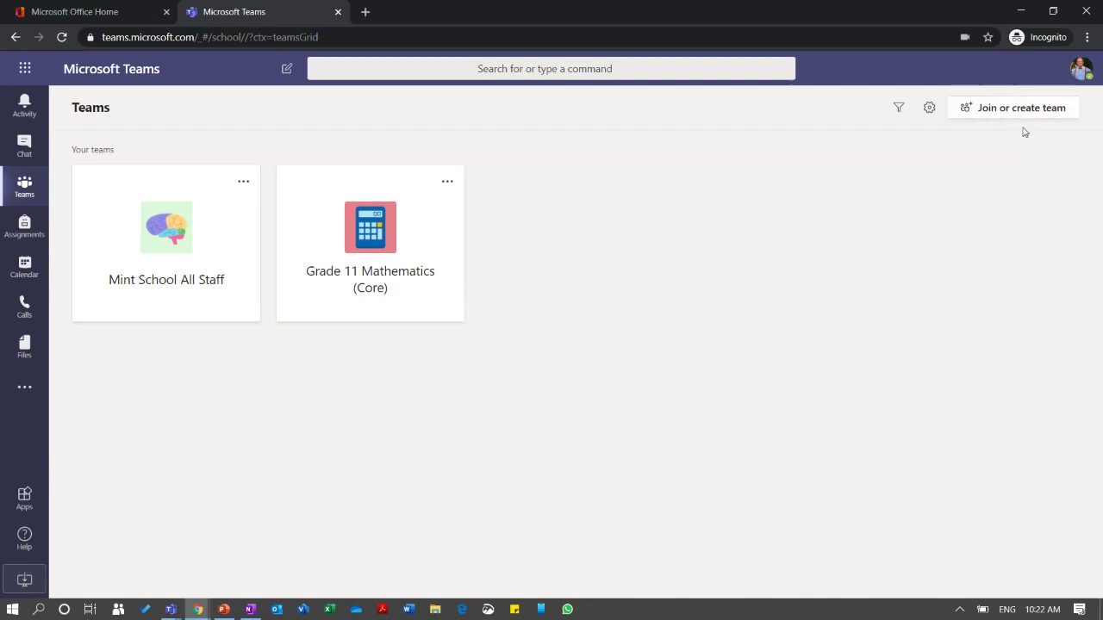
click(1079, 71)
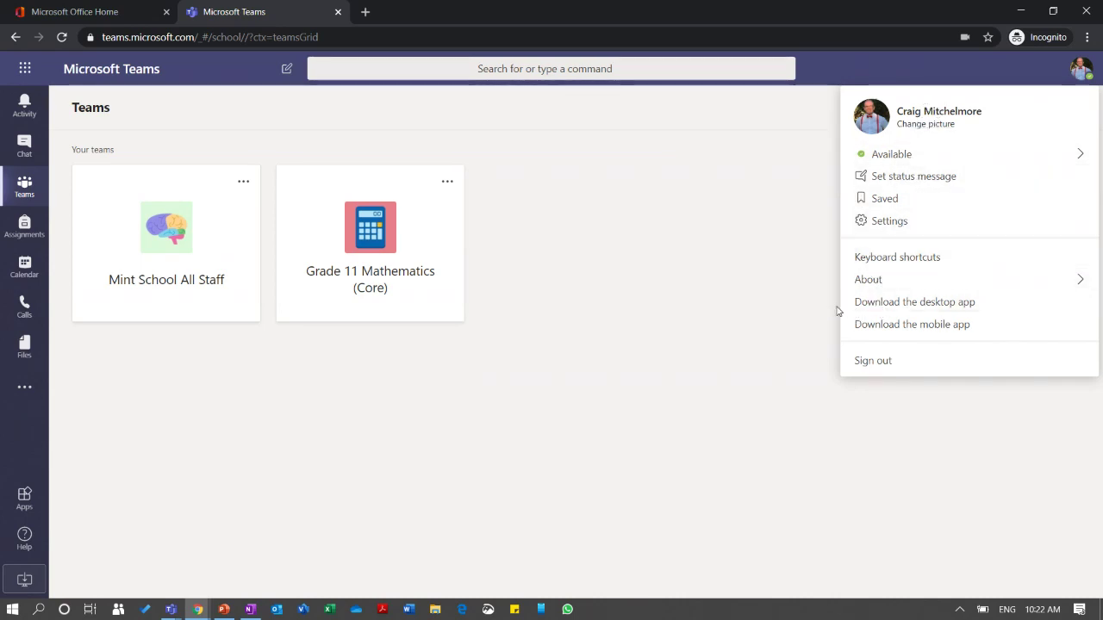
click(938, 65)
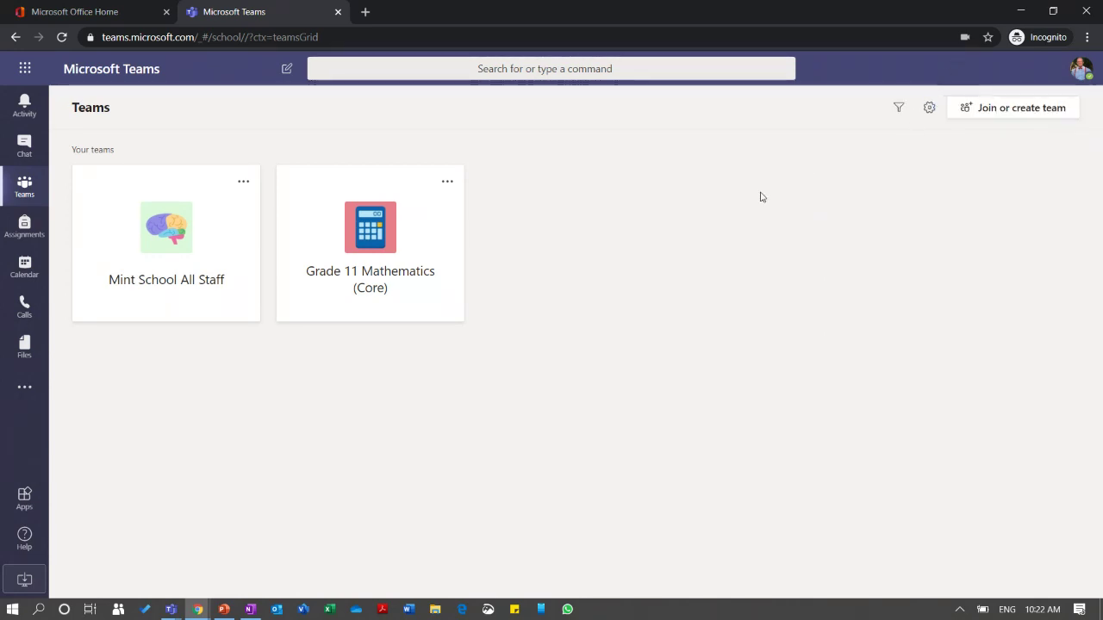
click(25, 229)
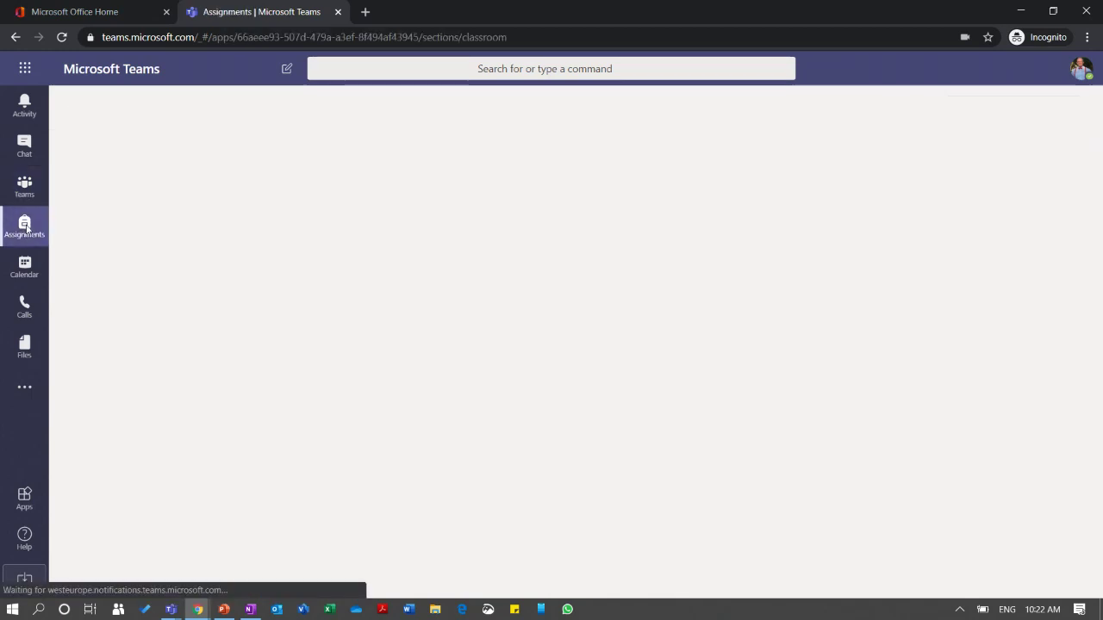
In the calendar, start a new meeting on Thursday 9 April 2020 from 09:00 to 10:00
click(25, 268)
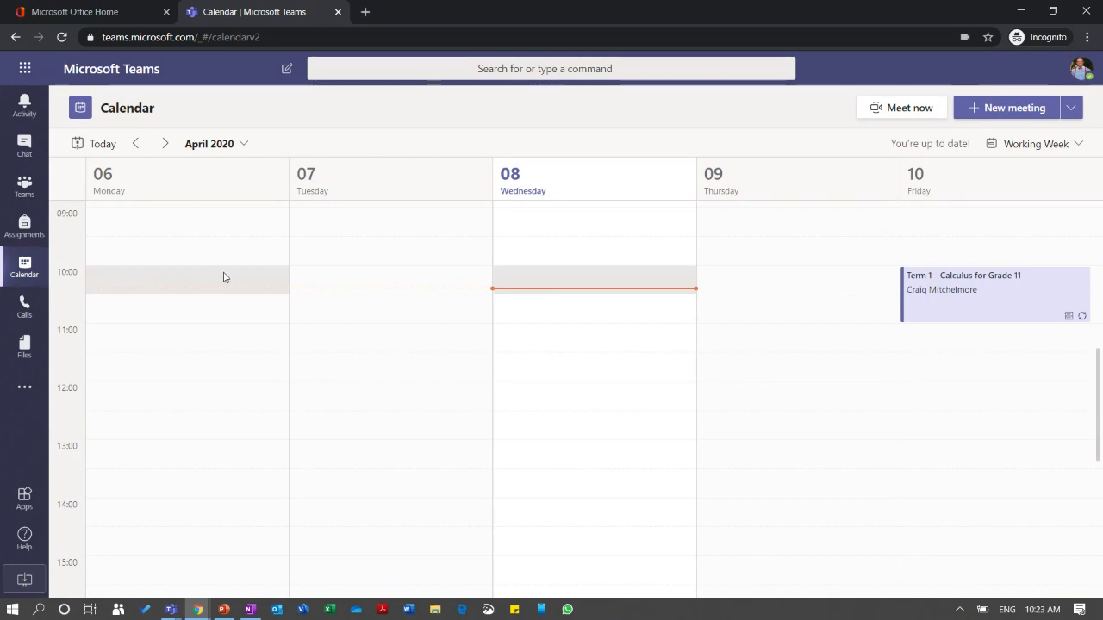
scroll(222, 275, up, 2)
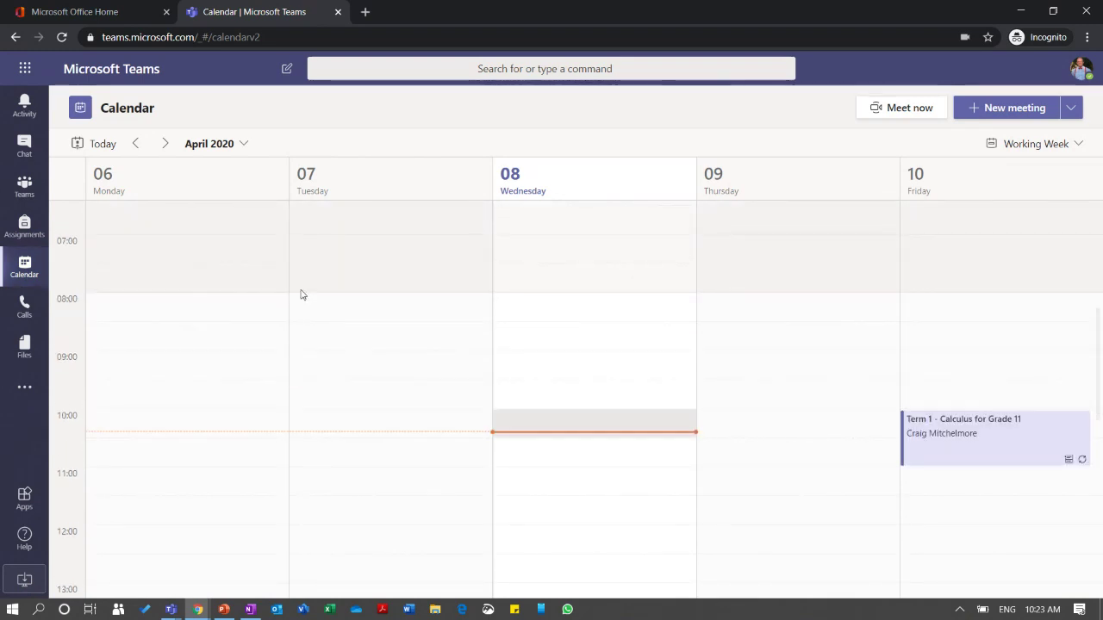
scroll(544, 419, down, 1)
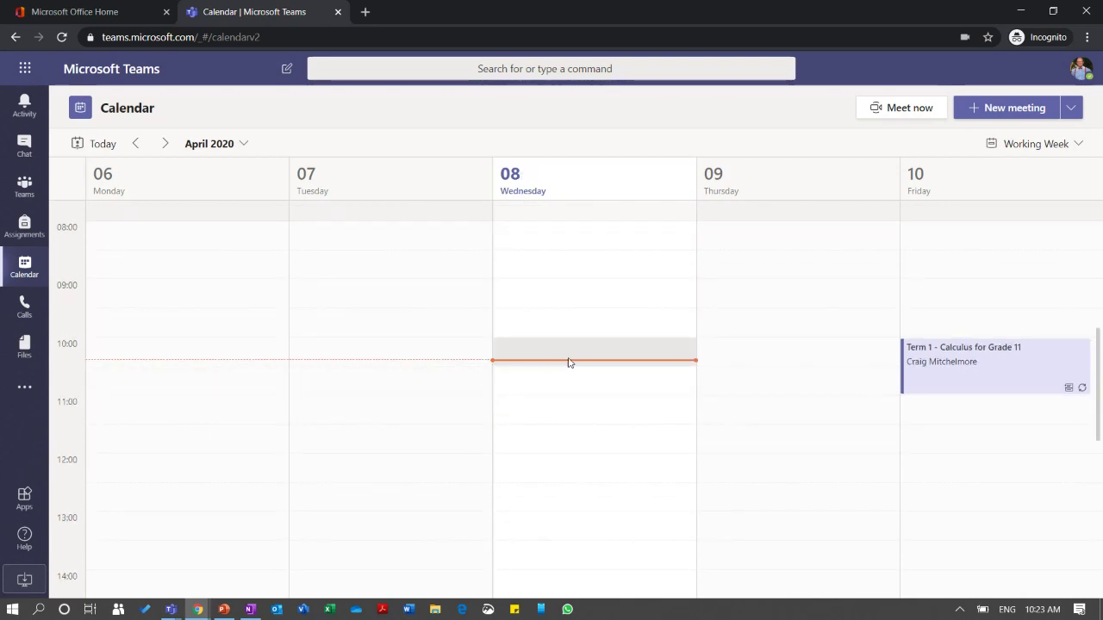
drag(562, 366, 560, 368)
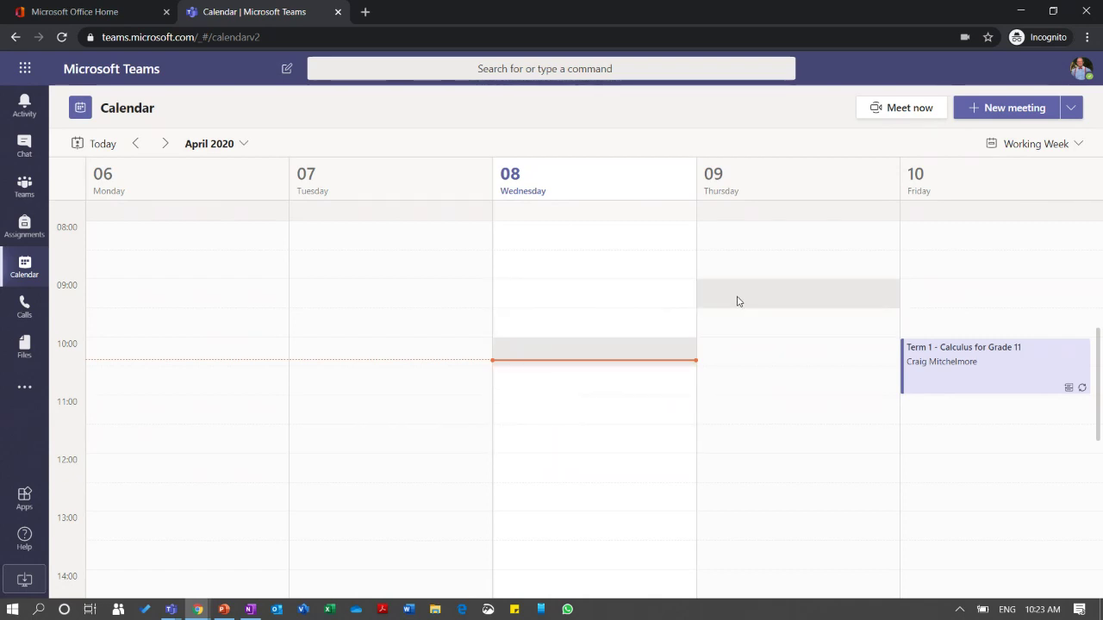
drag(736, 301, 741, 324)
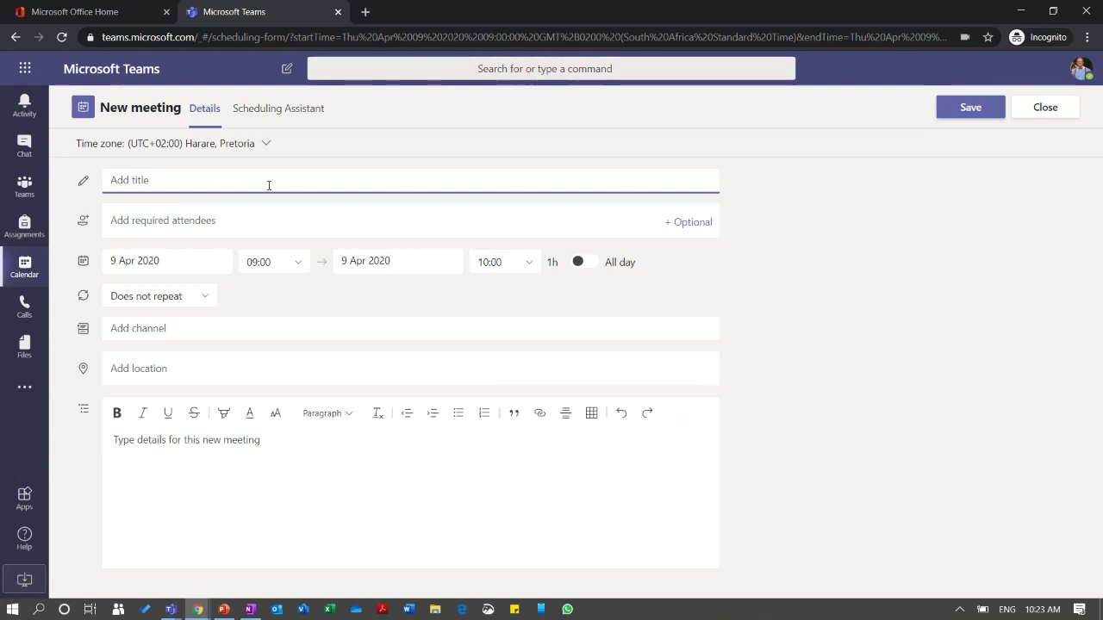
Title the new meeting "Class Gathering Grade 8"
text(Class hethering Grade 8)
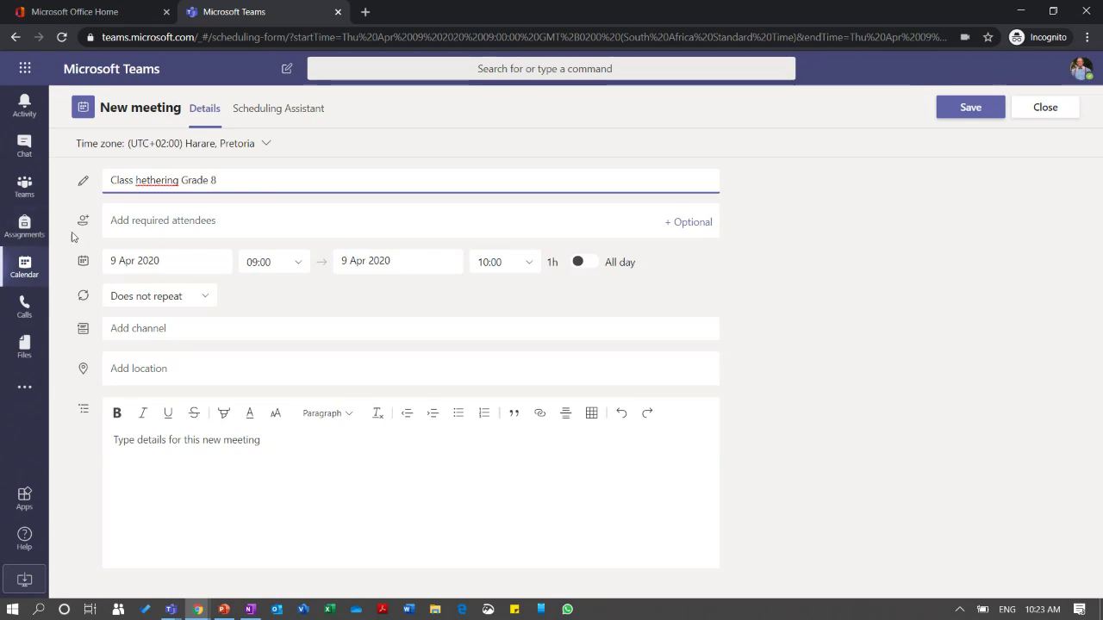
key(BackSpace)
key(BackSpace)
text(Gat)
key(BackSpace)
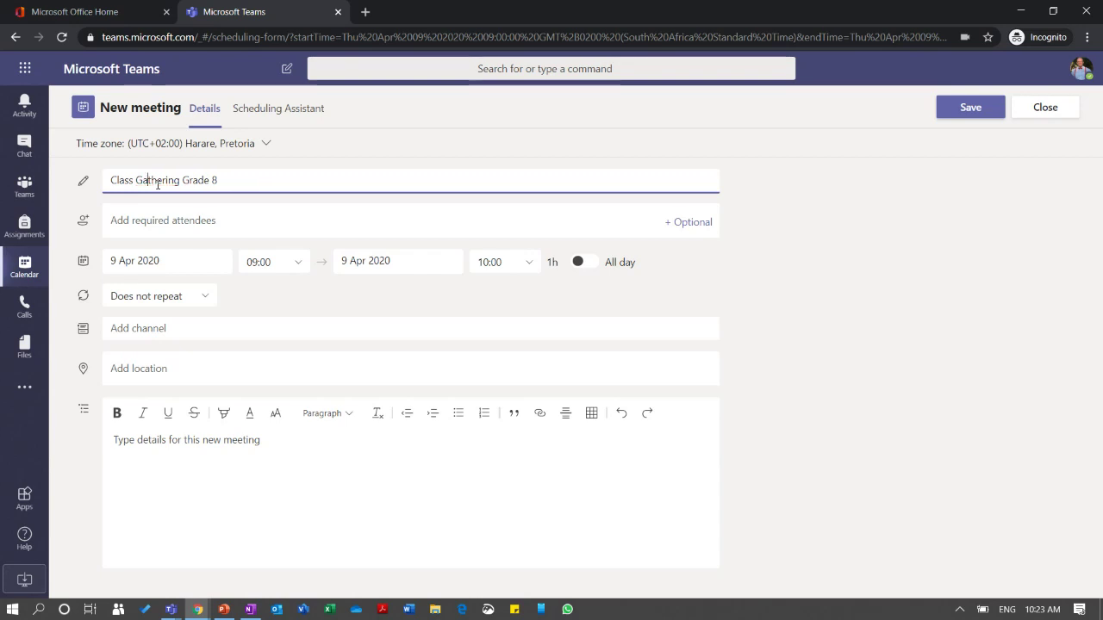
Add three colleagues as required attendees of the meeting and send the invitation
click(212, 222)
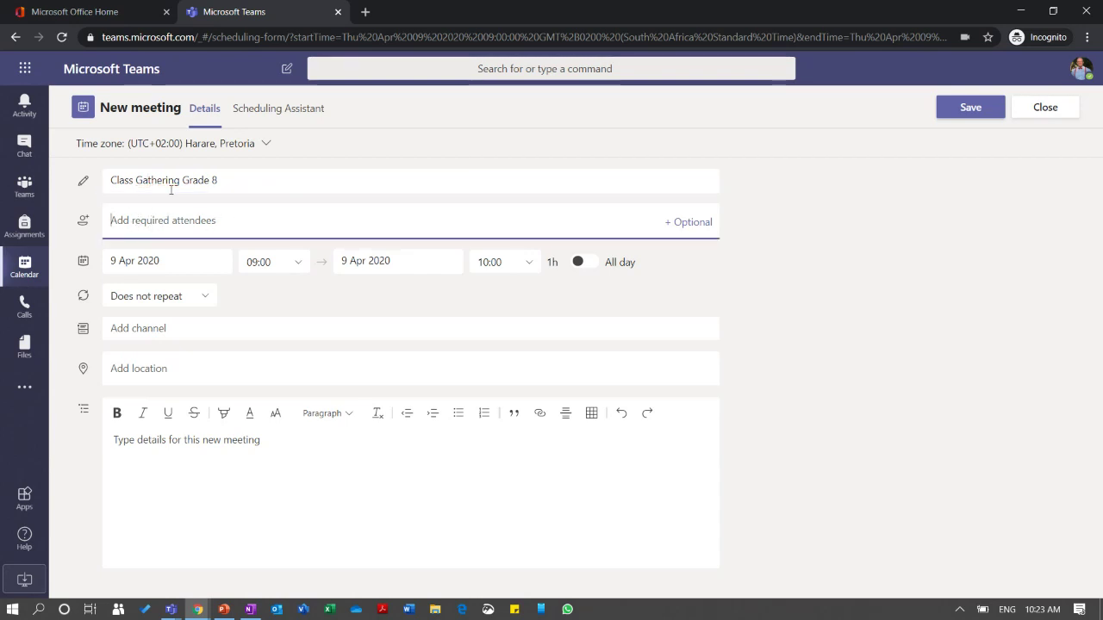
text(cindy)
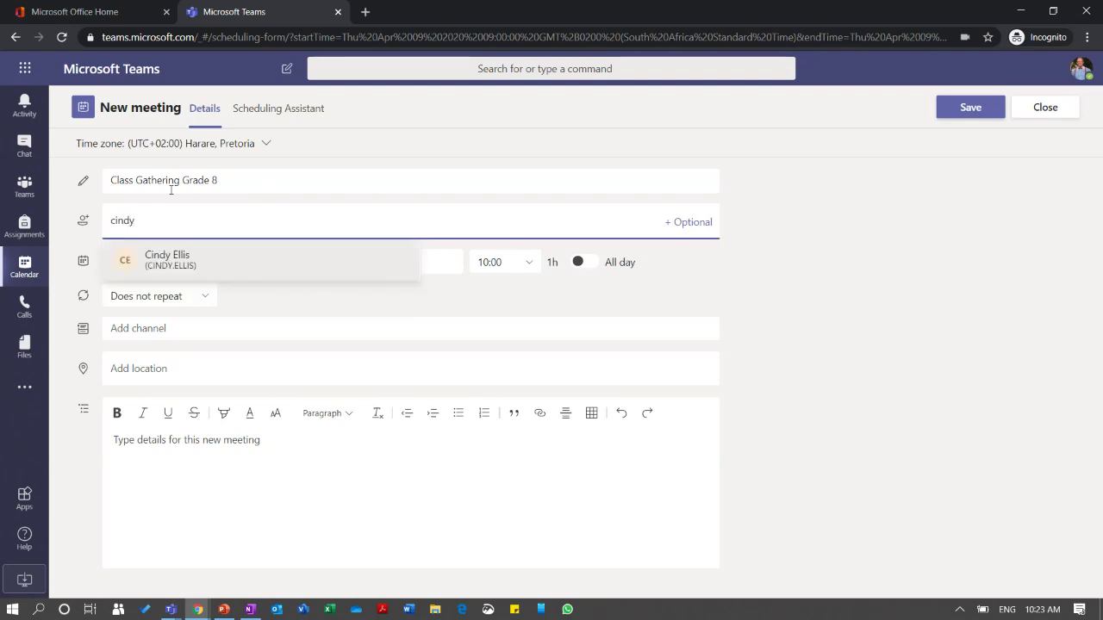
key(Return)
text(amanda)
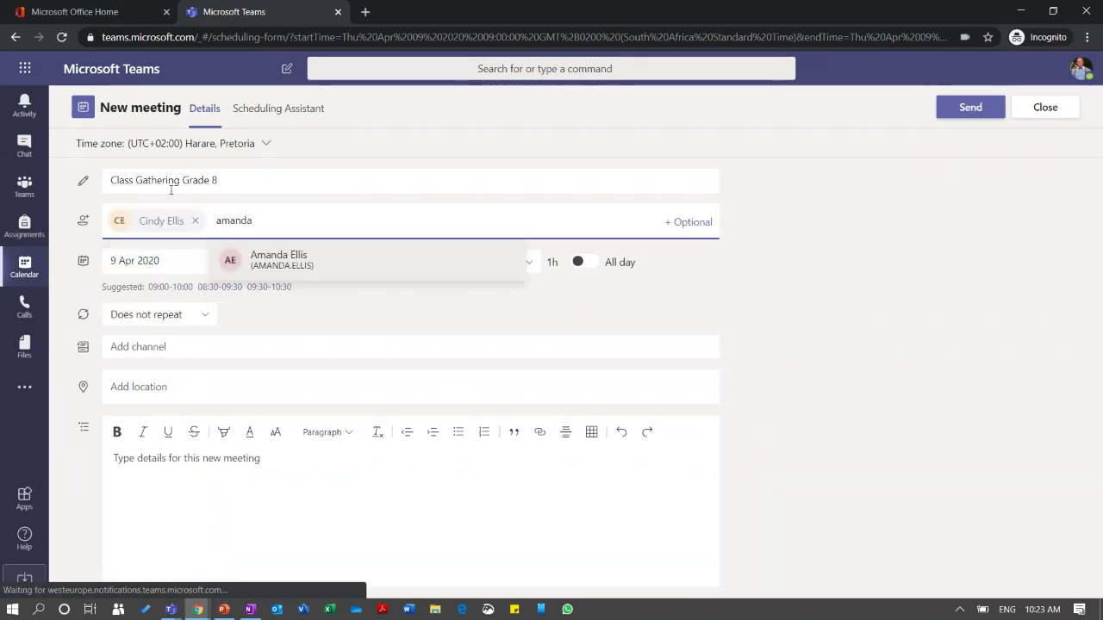
key(Return)
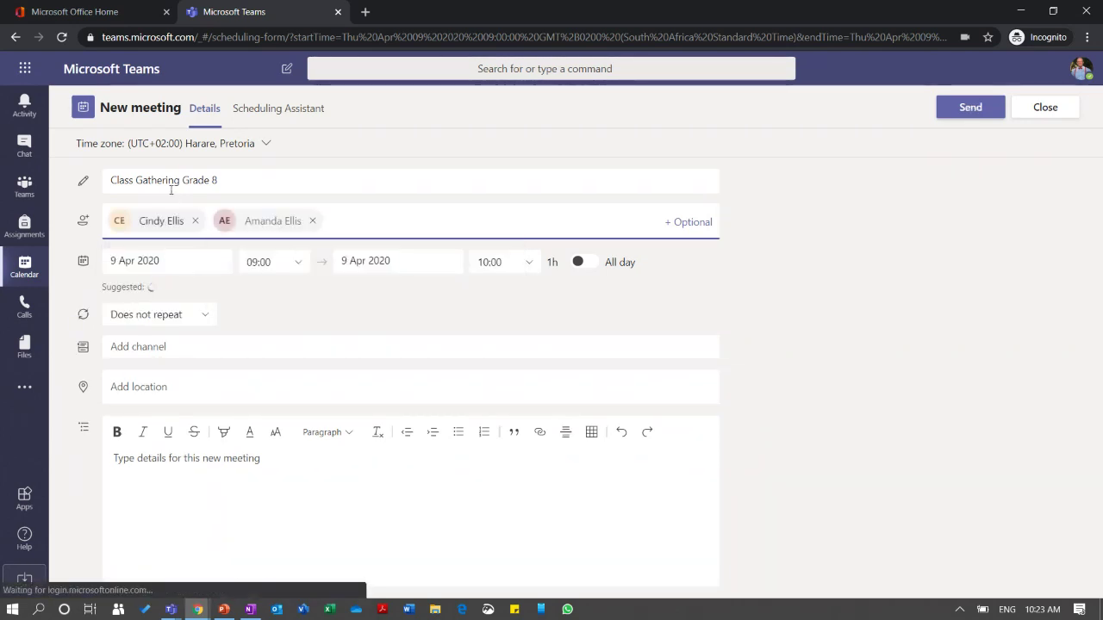
text(andre)
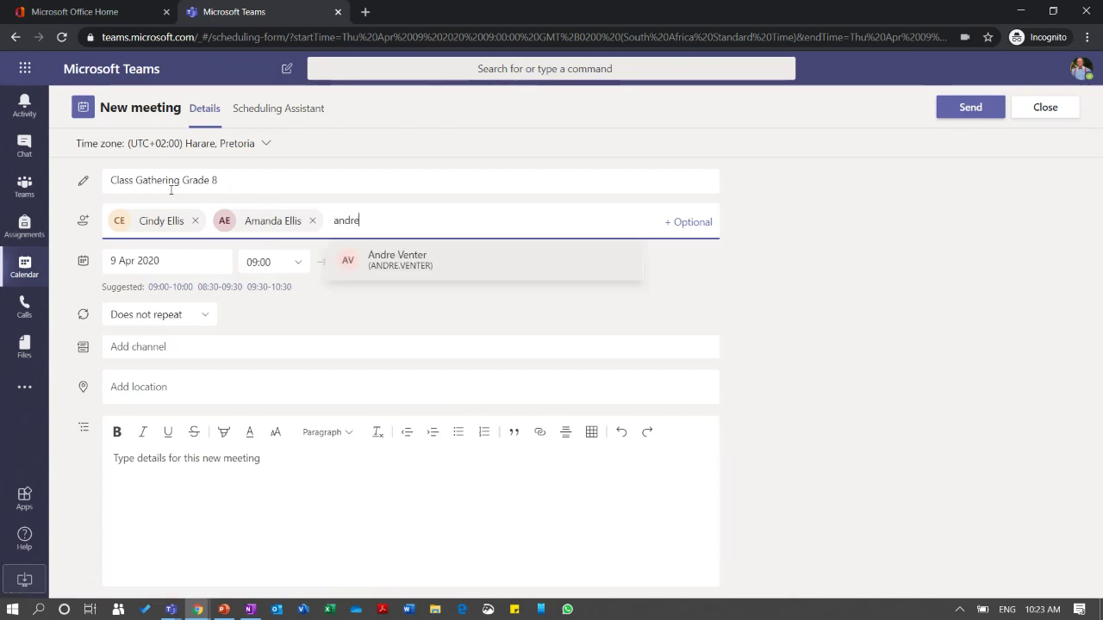
key(Return)
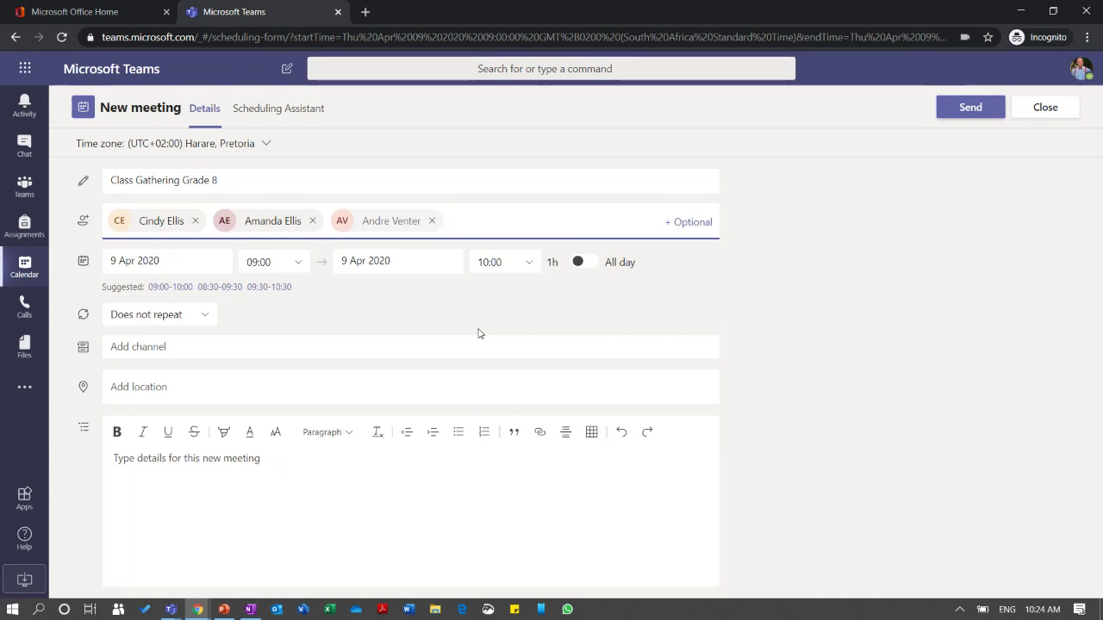
click(970, 106)
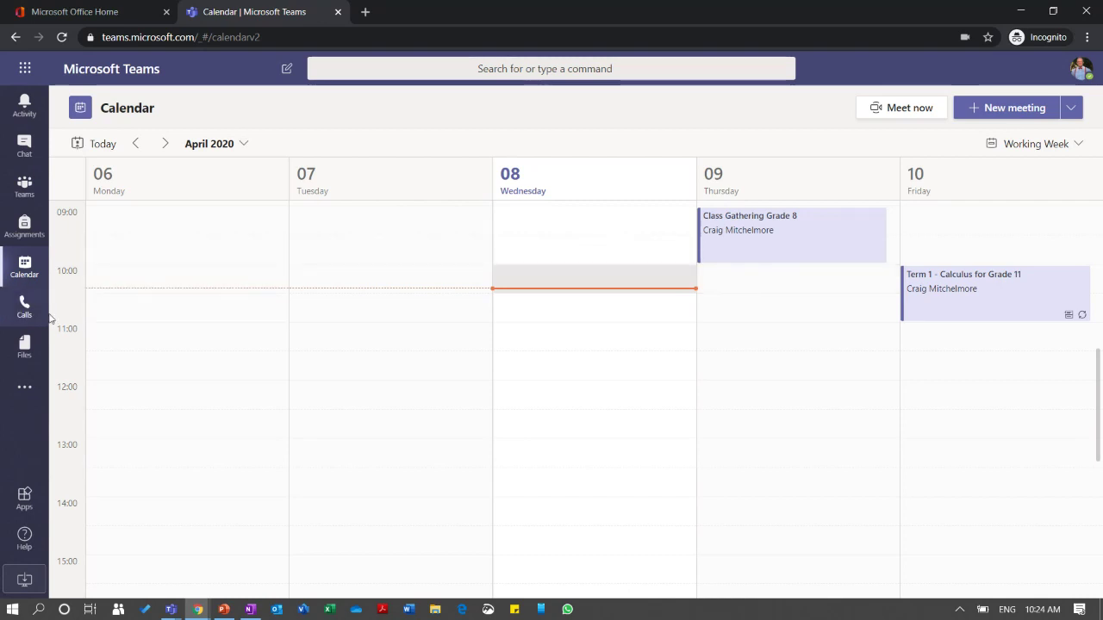
Review the details, attendee tracking and join link of the Class Gathering Grade 8 meeting, then close it
double_click(747, 253)
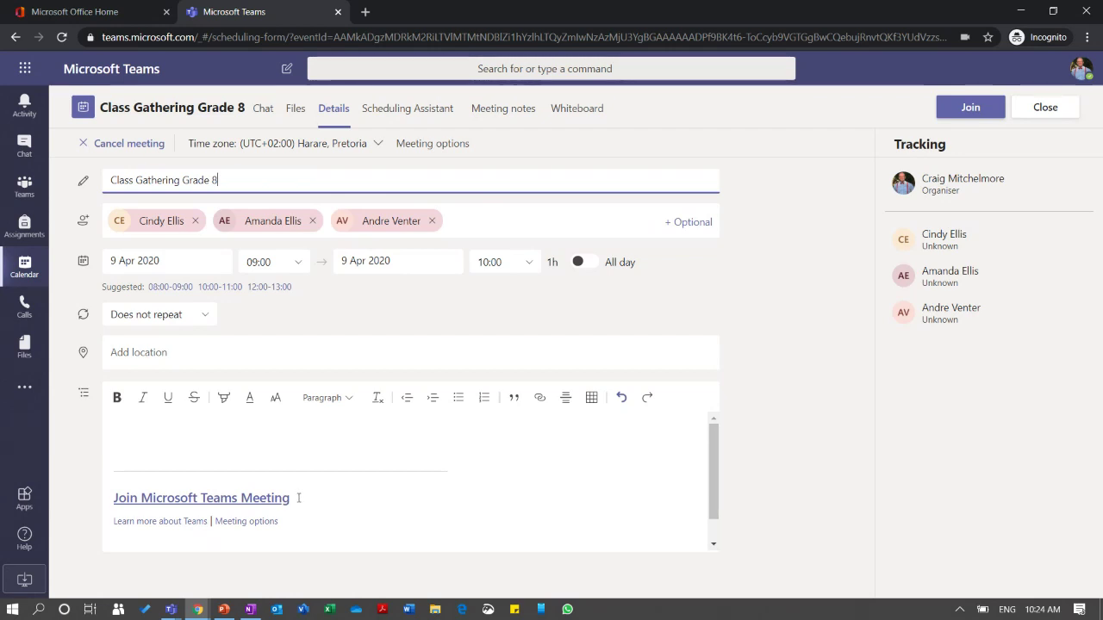
click(1051, 109)
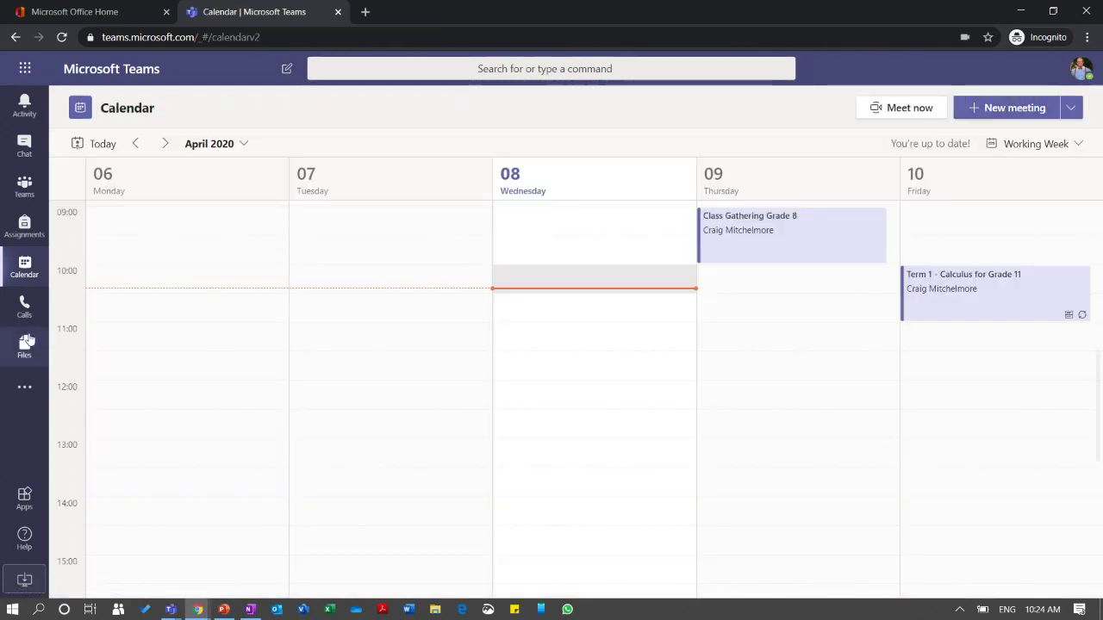
Open Calls and look through the speed dial, call history and saved contacts
click(20, 321)
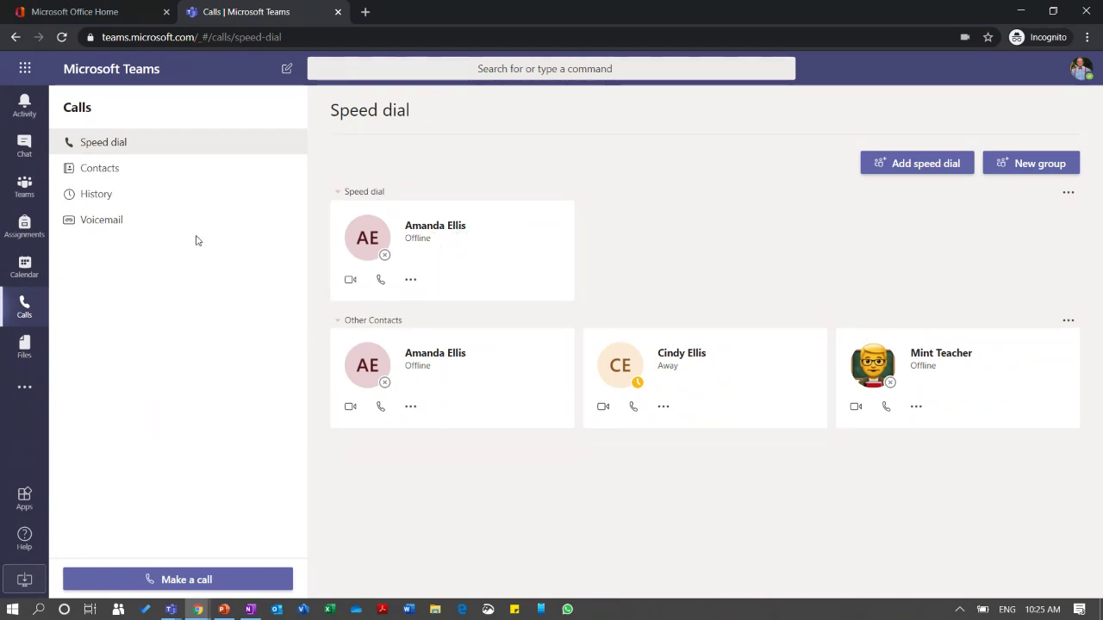
click(107, 195)
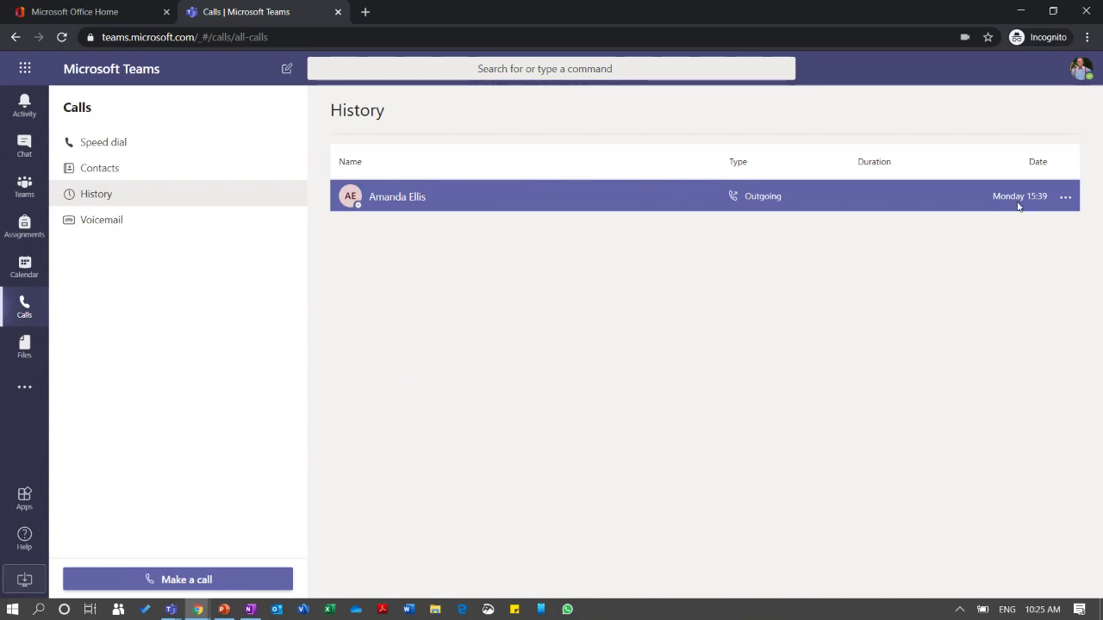
click(123, 172)
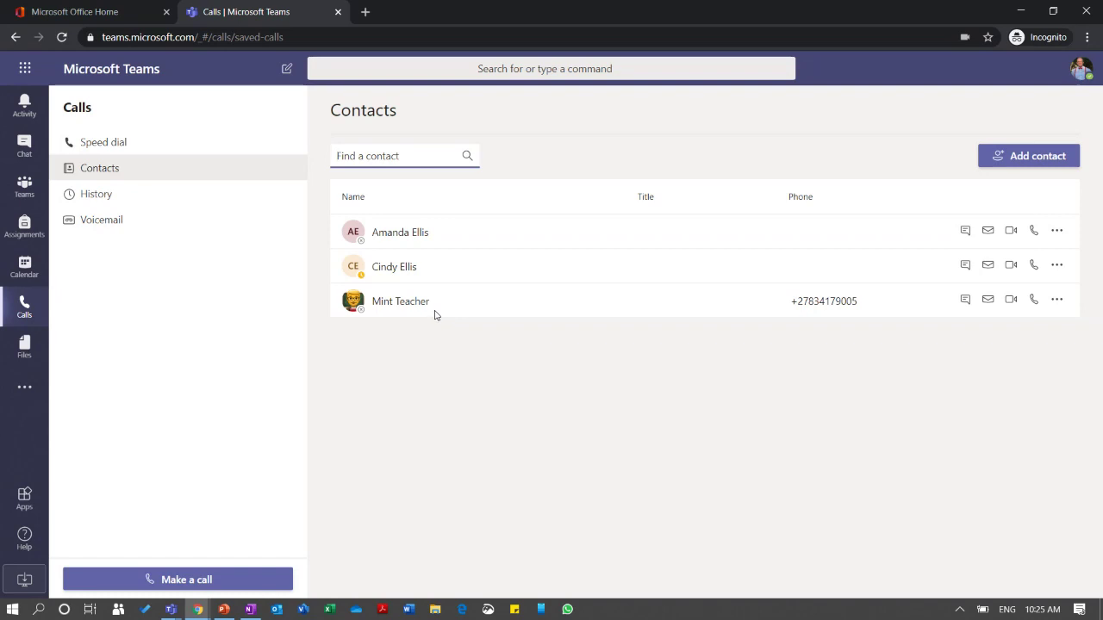
Open Files and examine the recently used documents with their modification dates and locations
click(31, 355)
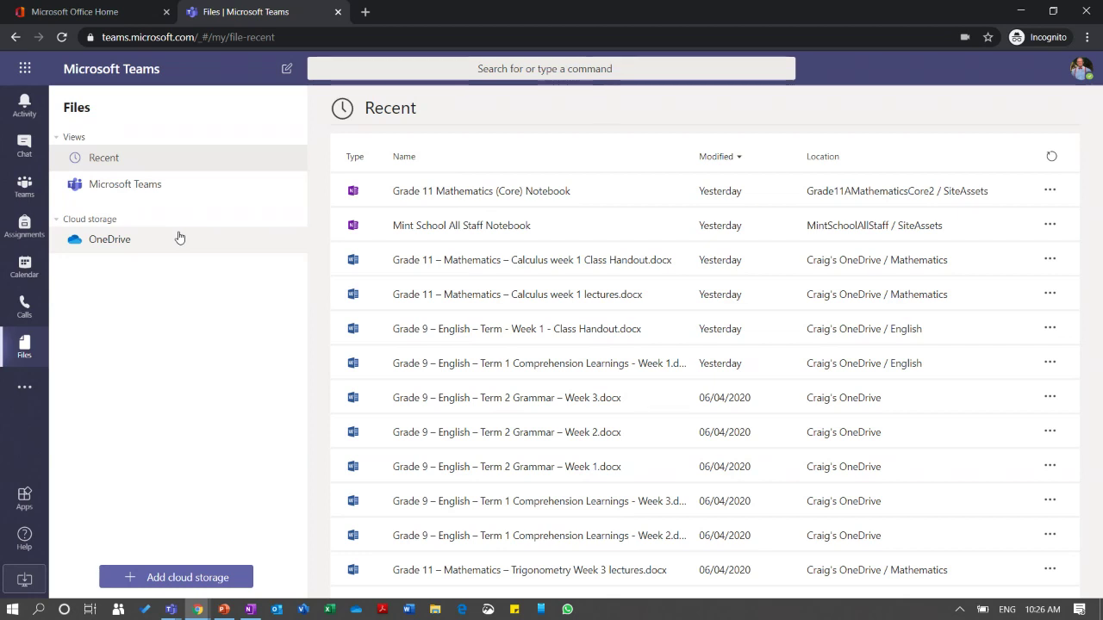
click(533, 341)
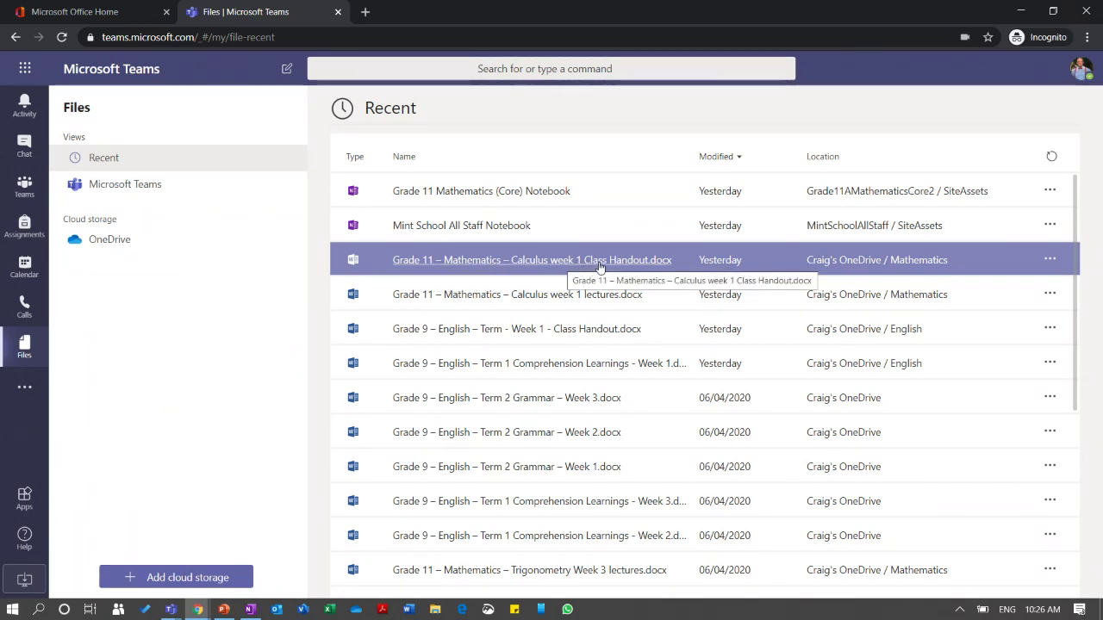
click(332, 261)
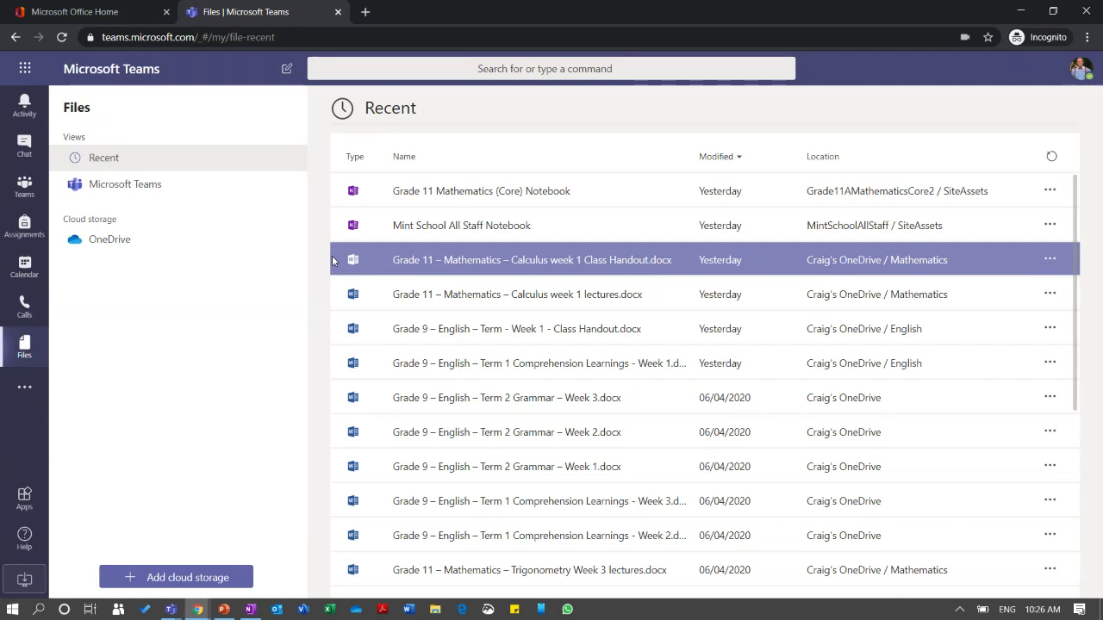
Look over the additional installed apps and browse the store's catalogue of available apps and app categories
click(24, 390)
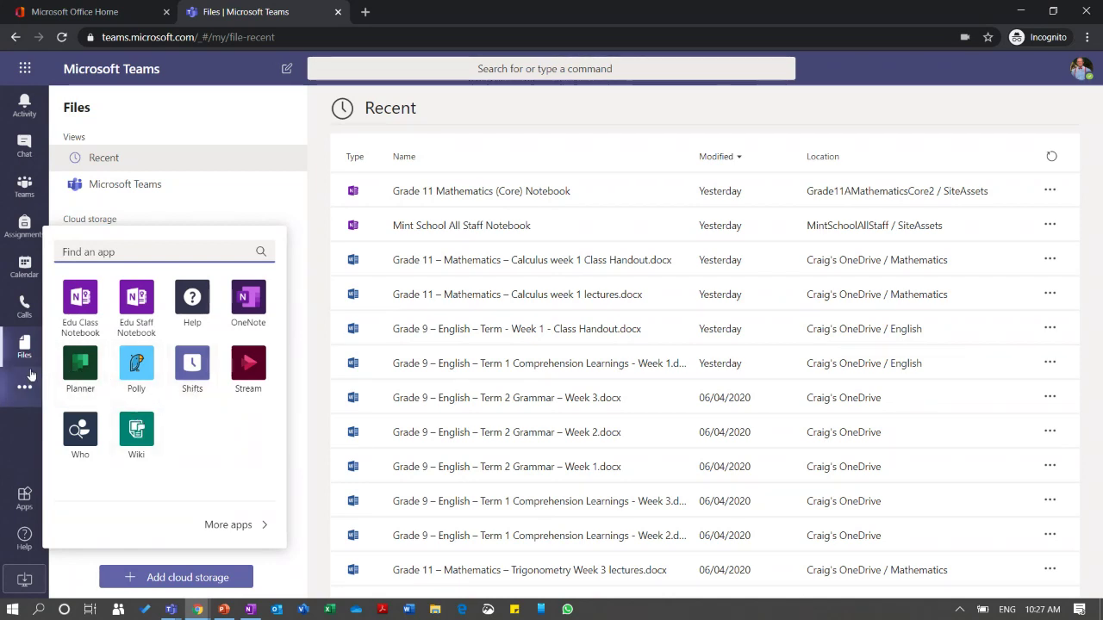
click(24, 498)
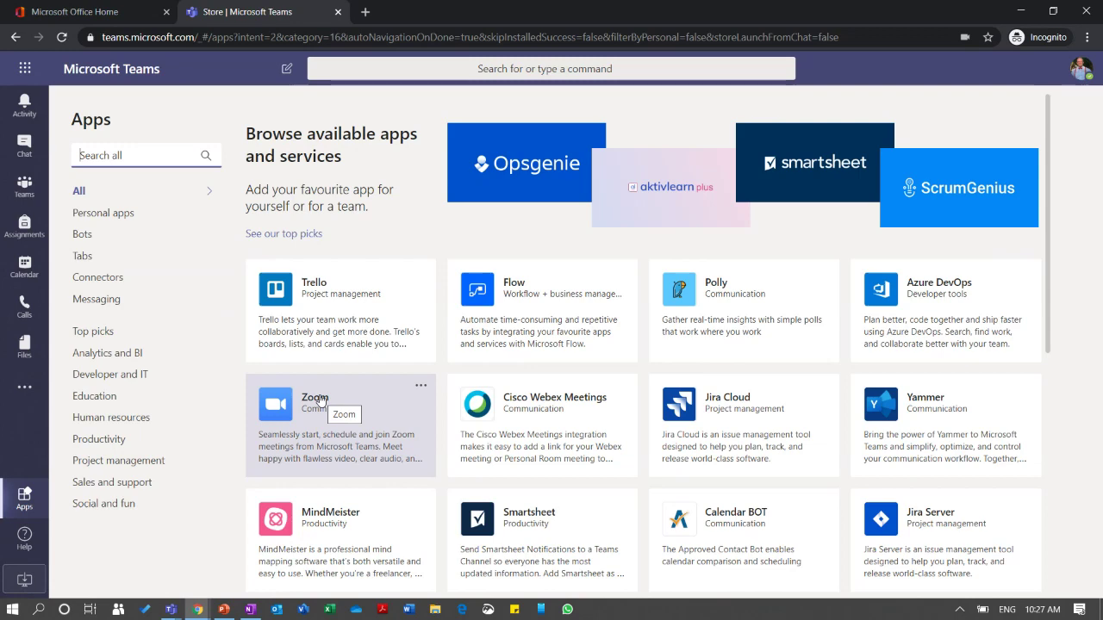
scroll(576, 296, down, 1)
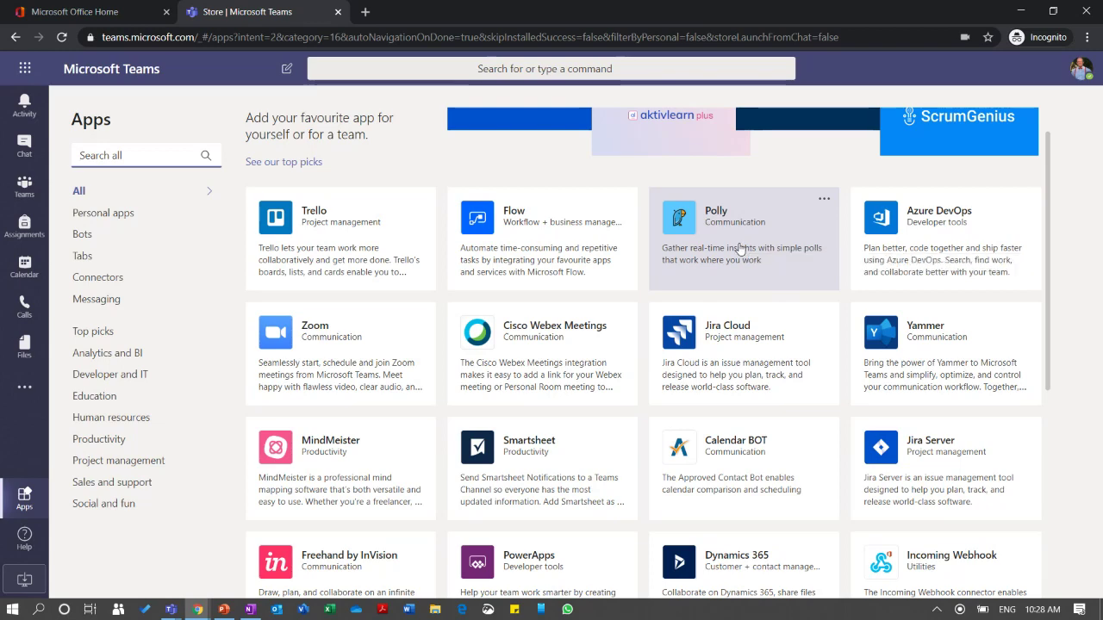
scroll(739, 247, down, 1)
scroll(740, 254, down, 5)
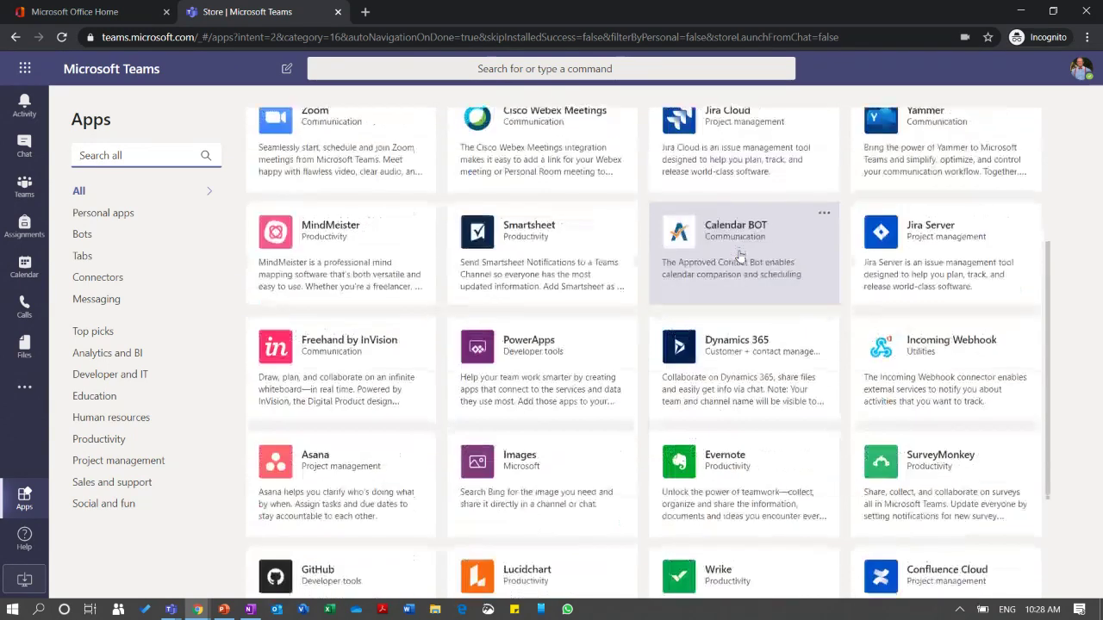
scroll(739, 255, down, 3)
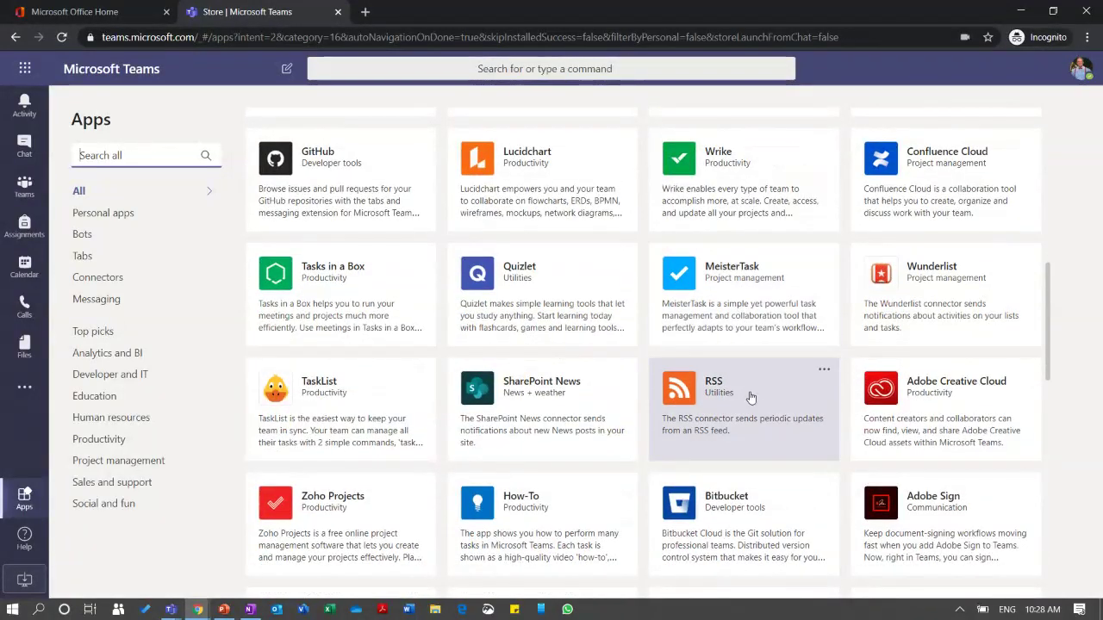
scroll(775, 395, down, 5)
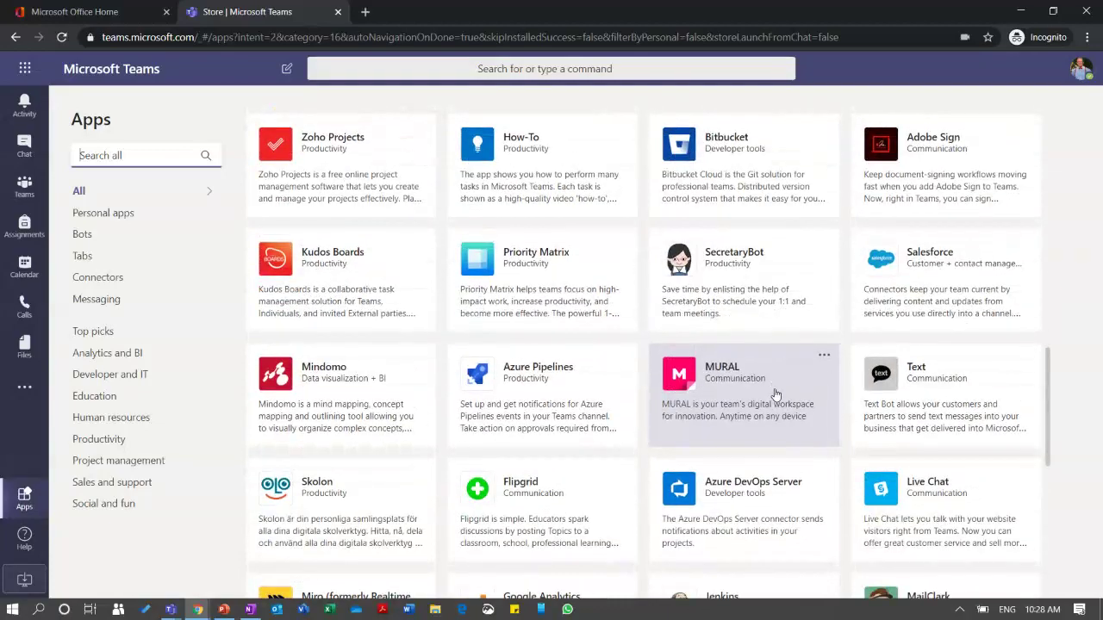
scroll(776, 395, up, 5)
scroll(776, 394, up, 6)
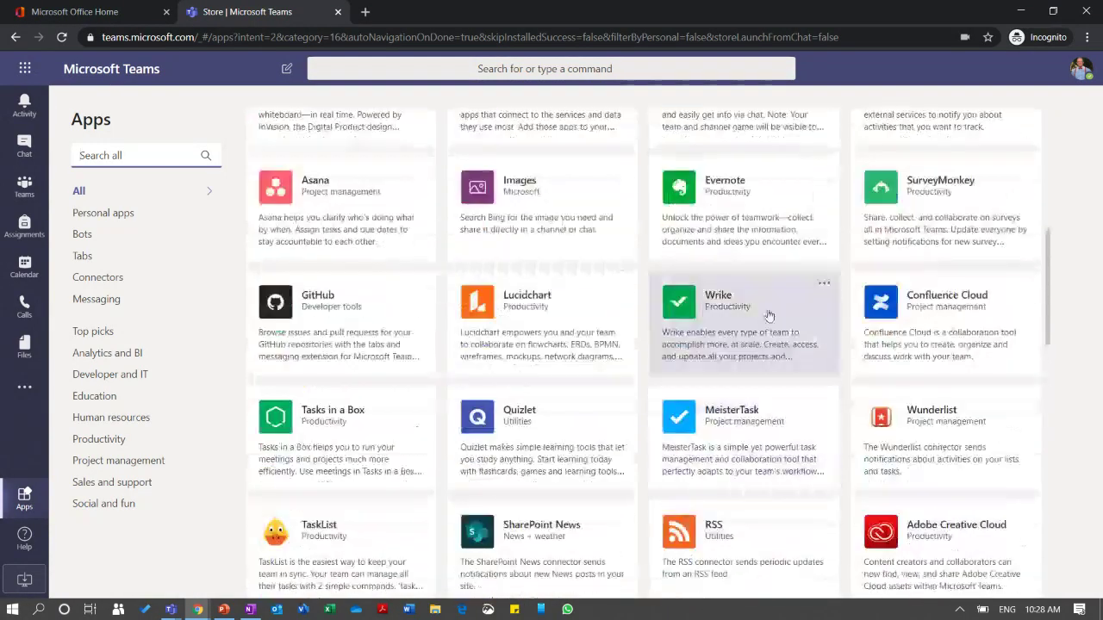
scroll(762, 319, up, 4)
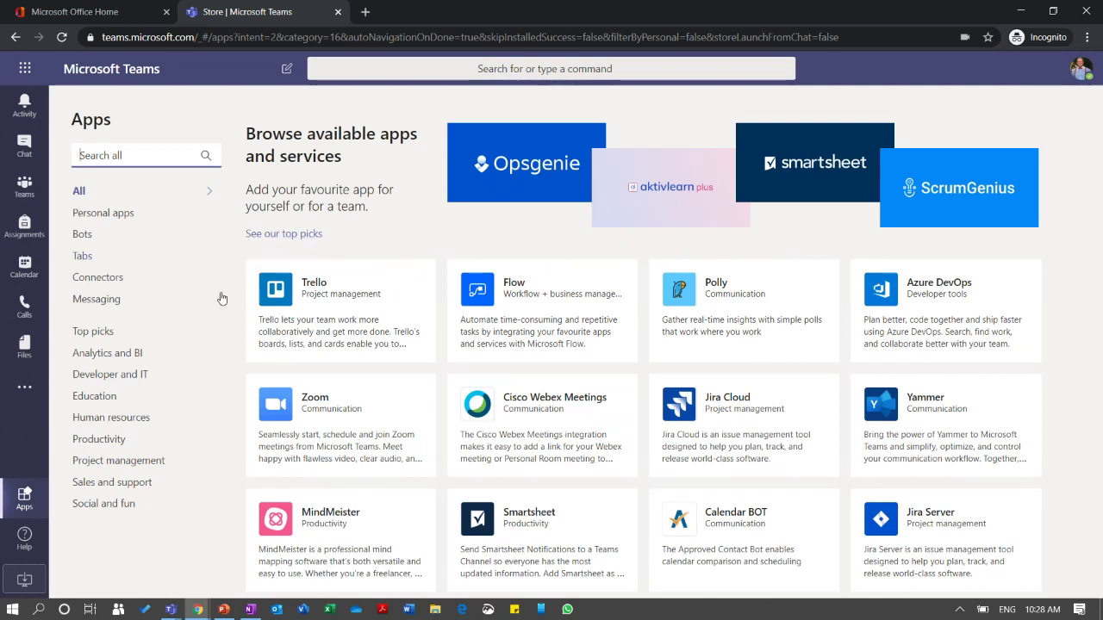
click(211, 345)
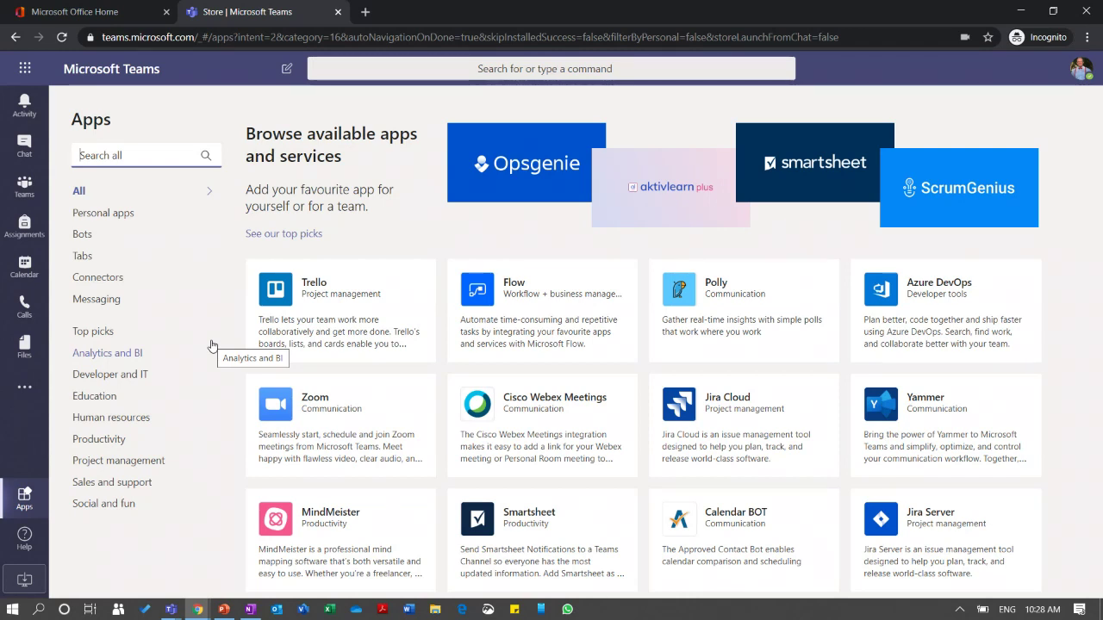
Open the Help training section and look through the Education Training videos and course links
click(25, 541)
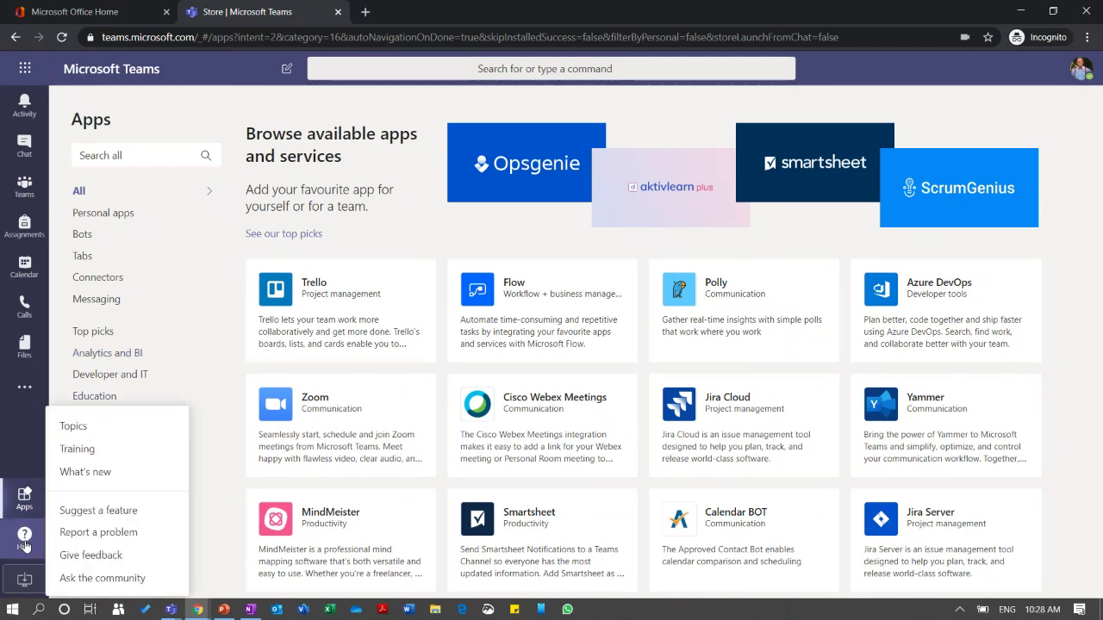
click(95, 451)
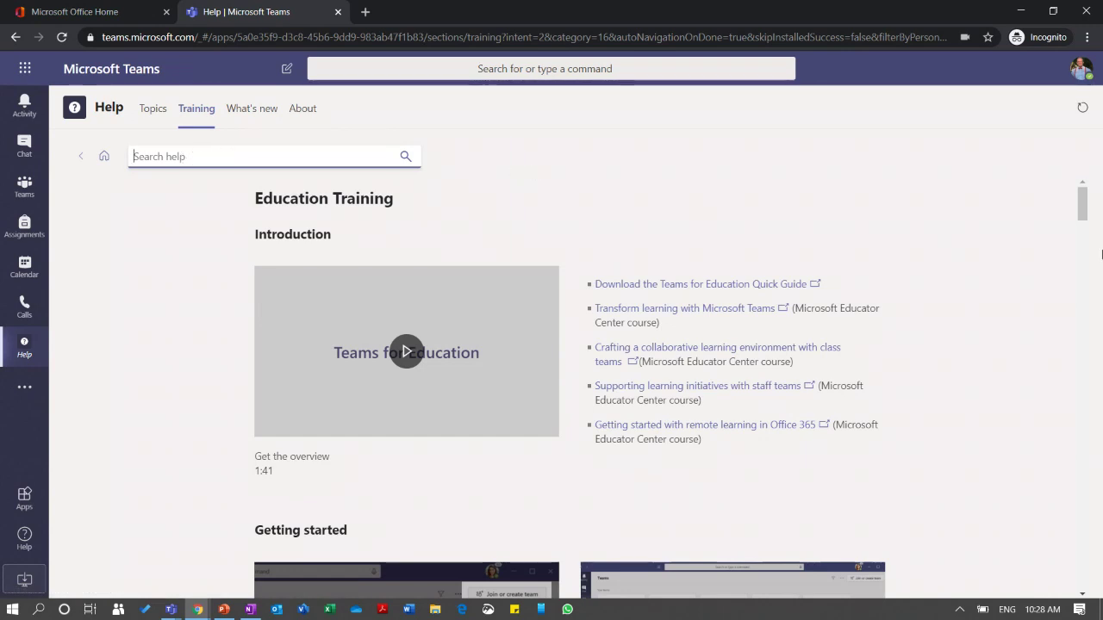
scroll(1088, 233, down, 2)
drag(1087, 229, 1086, 316)
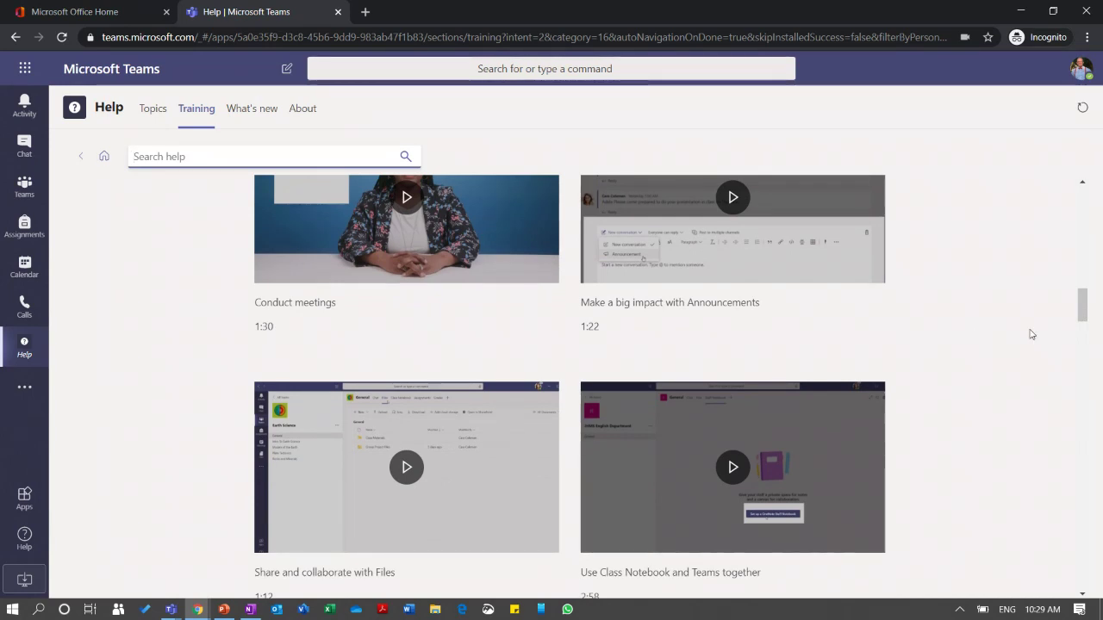
drag(1083, 328, 1083, 203)
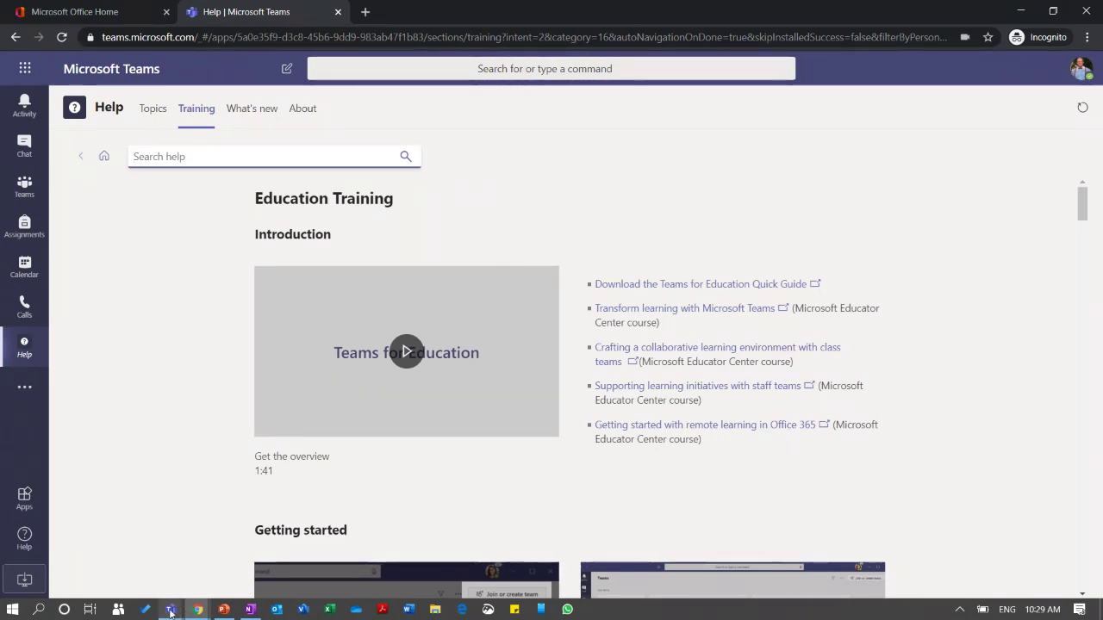
mouse_move(171, 611)
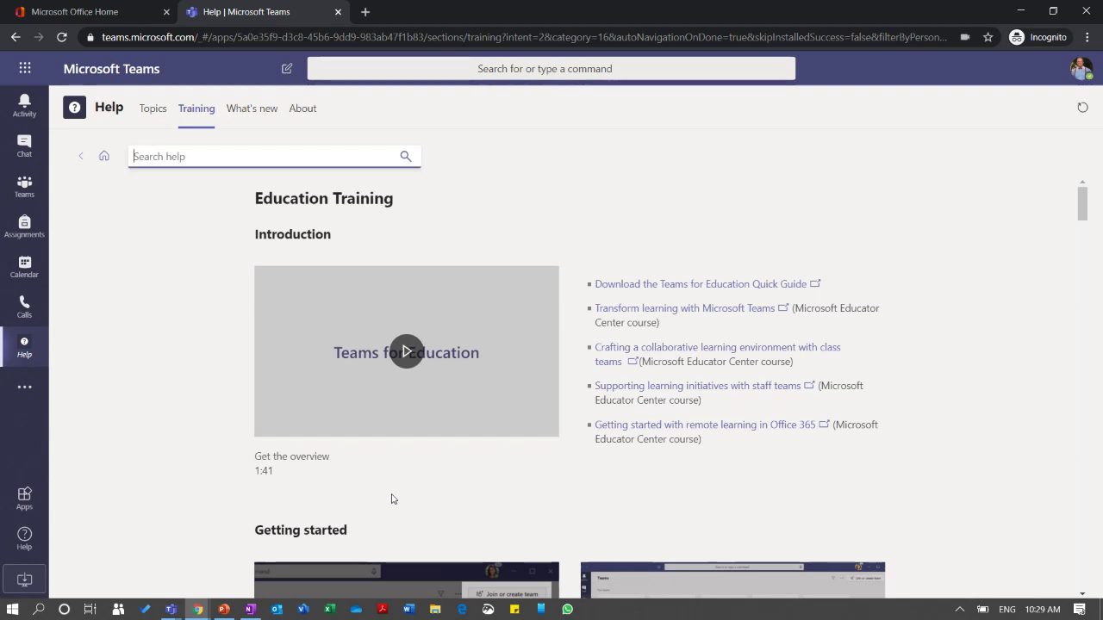
Check the activity feed and open the Grade 11 Mathematics (Core) team
click(24, 106)
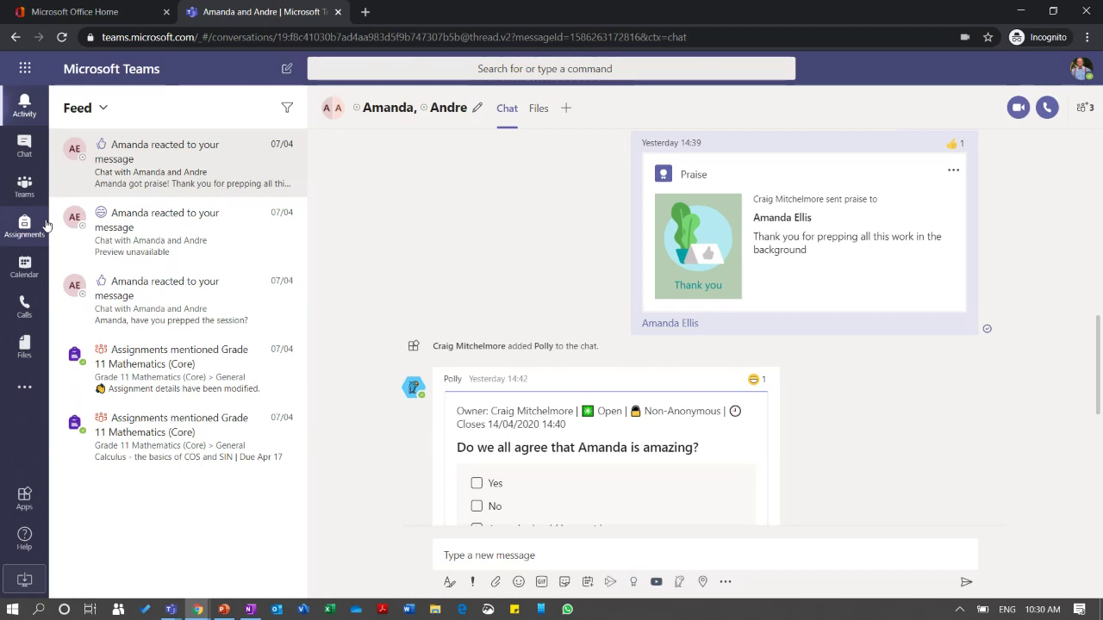
click(24, 192)
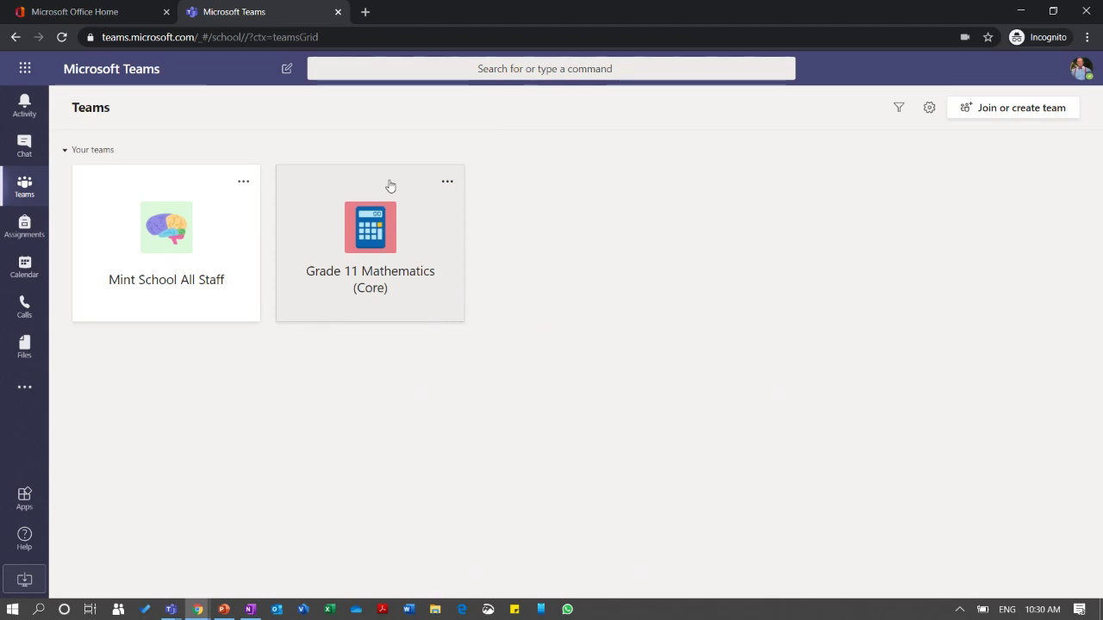
click(433, 217)
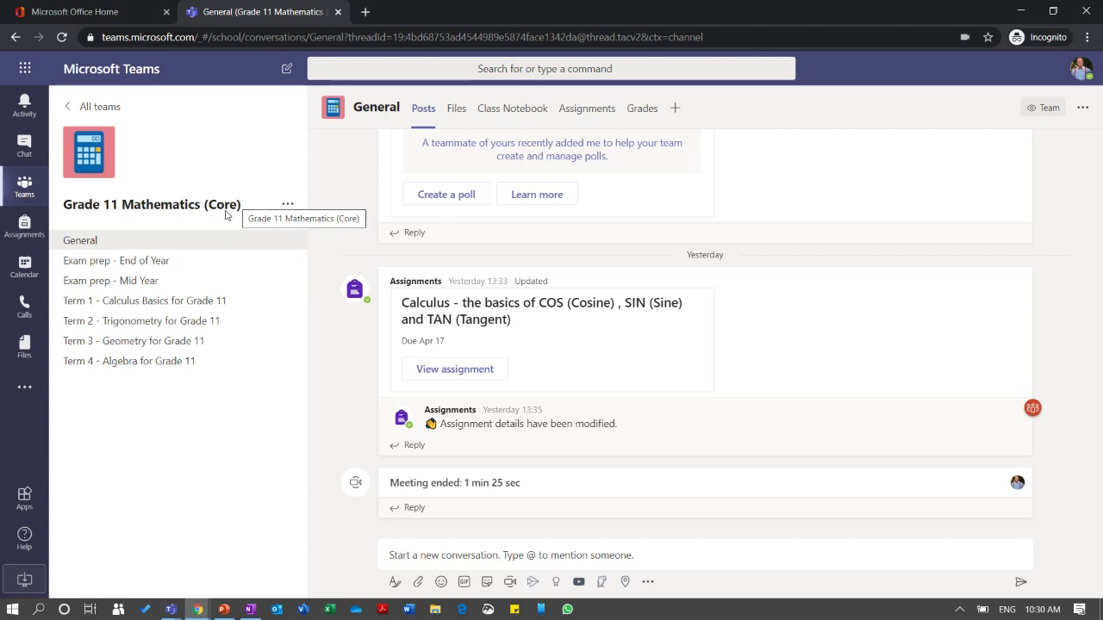
Edit the Grade 11 Mathematics (Core) team and change its class avatar to the bar chart picture
click(287, 209)
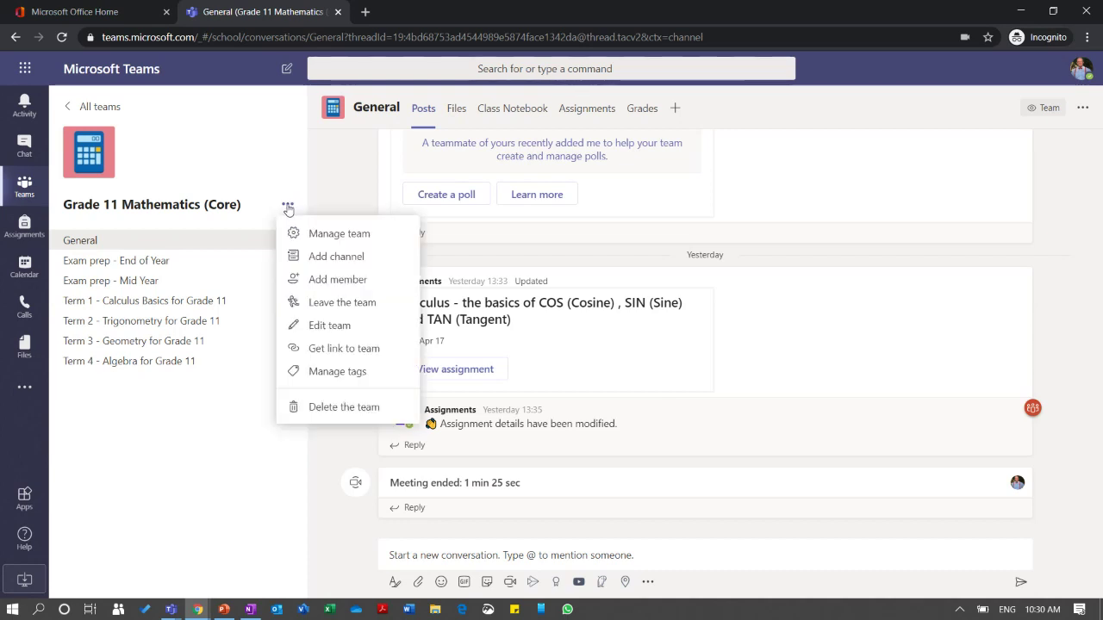
click(326, 329)
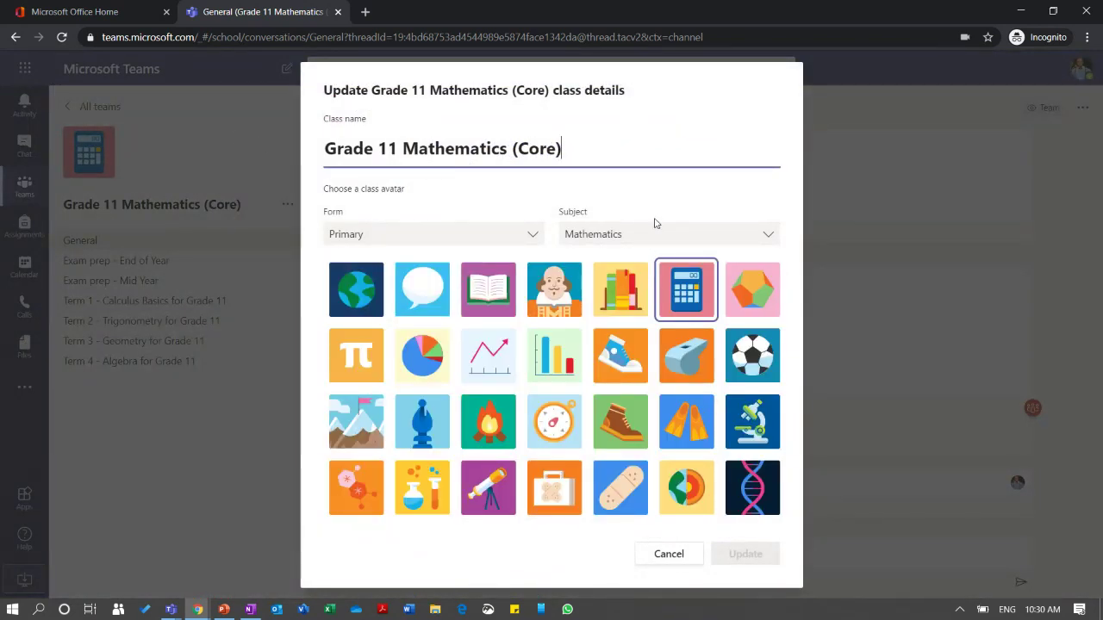
click(562, 359)
click(747, 553)
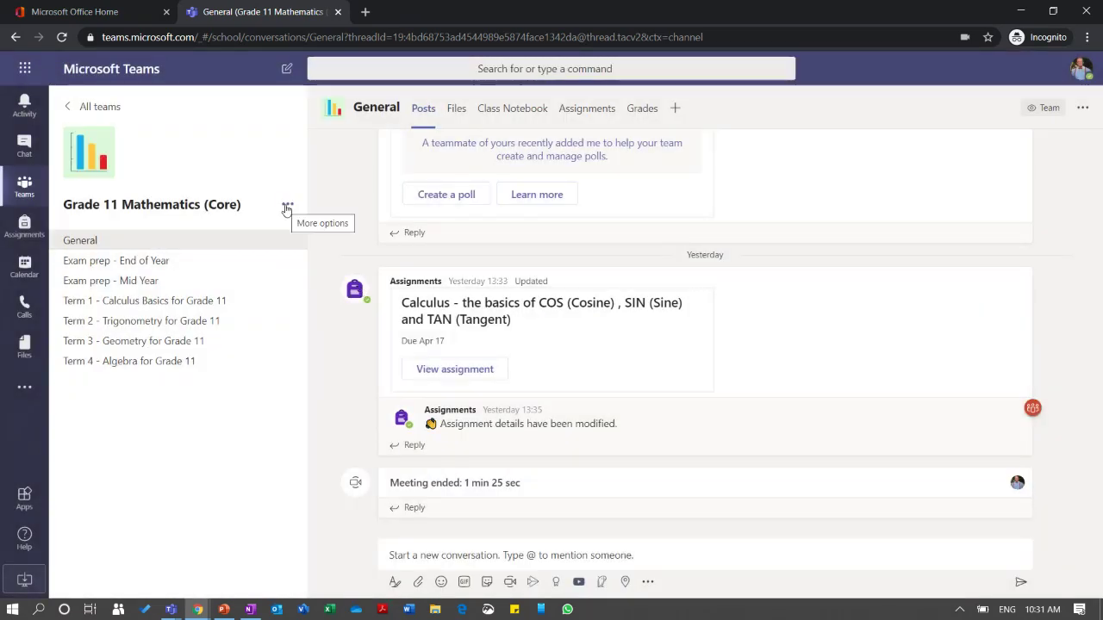
Examine the team's owners, members and guests, and the role choices for the first member, leaving the role as Member
click(287, 208)
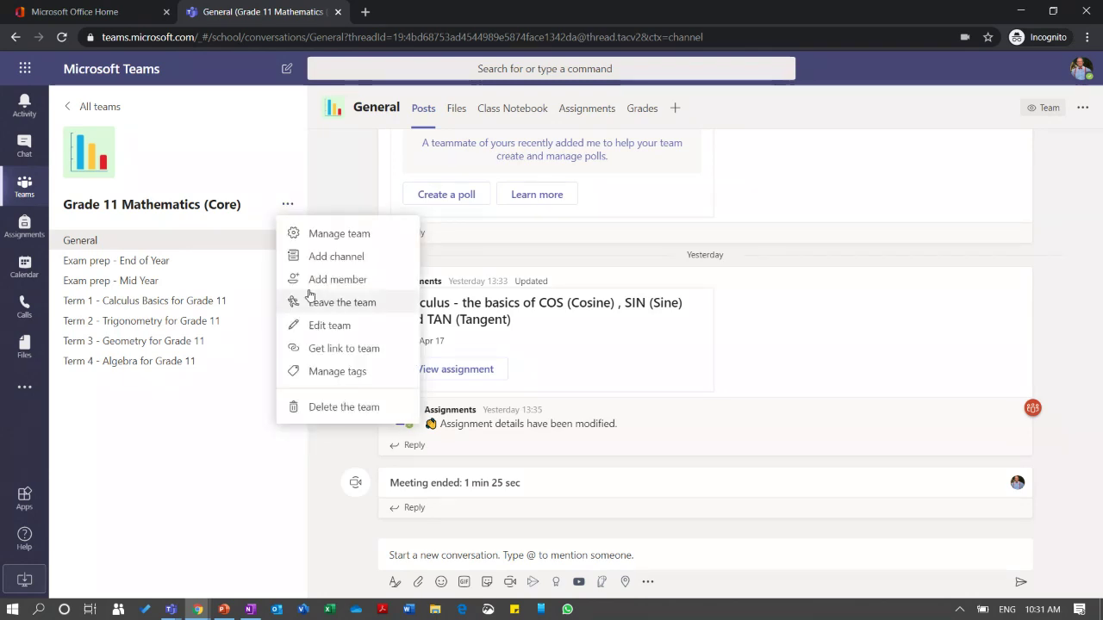
click(331, 233)
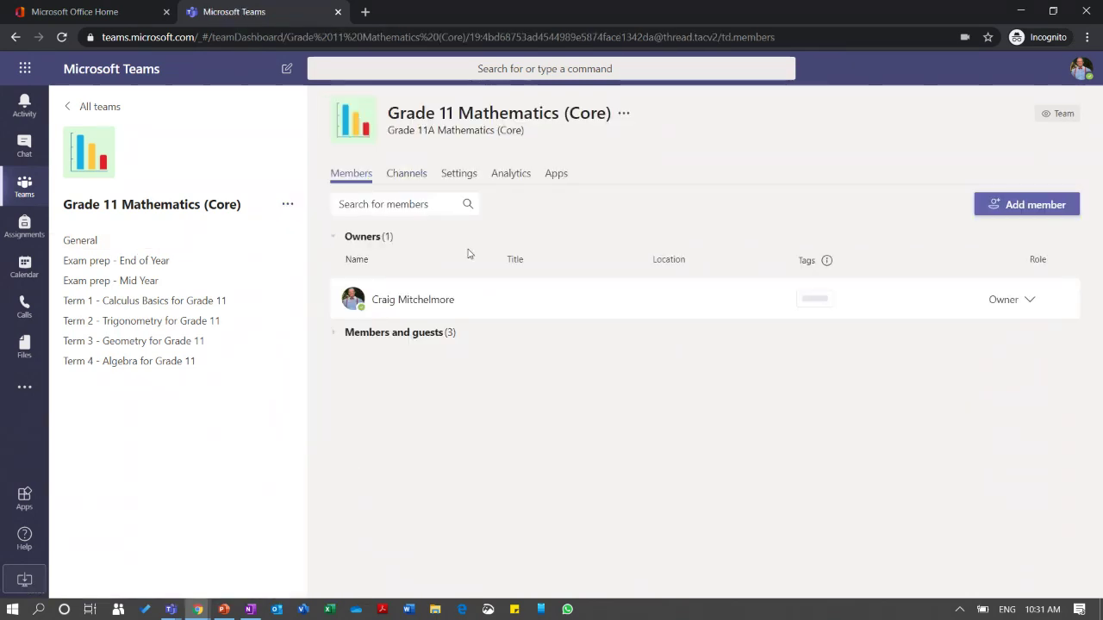
click(334, 336)
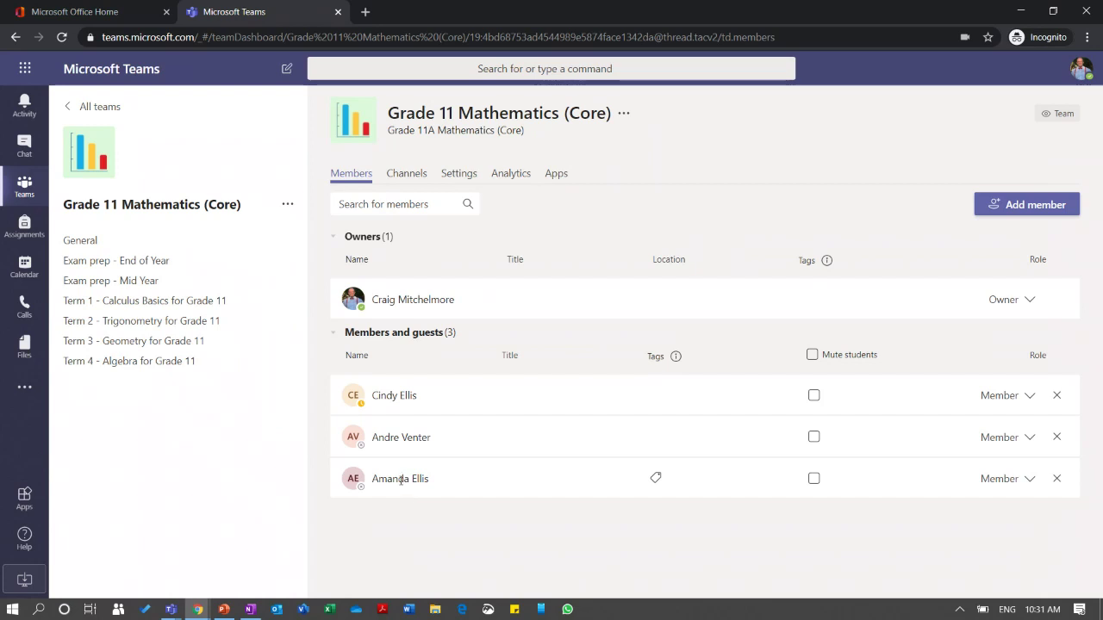
mouse_move(400, 480)
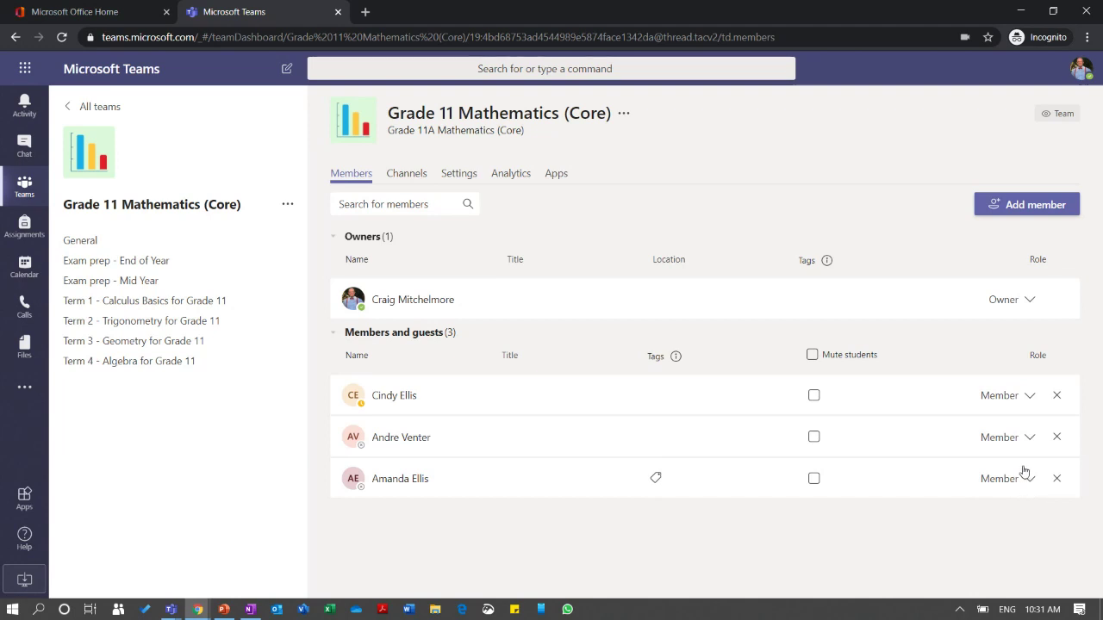
click(1027, 401)
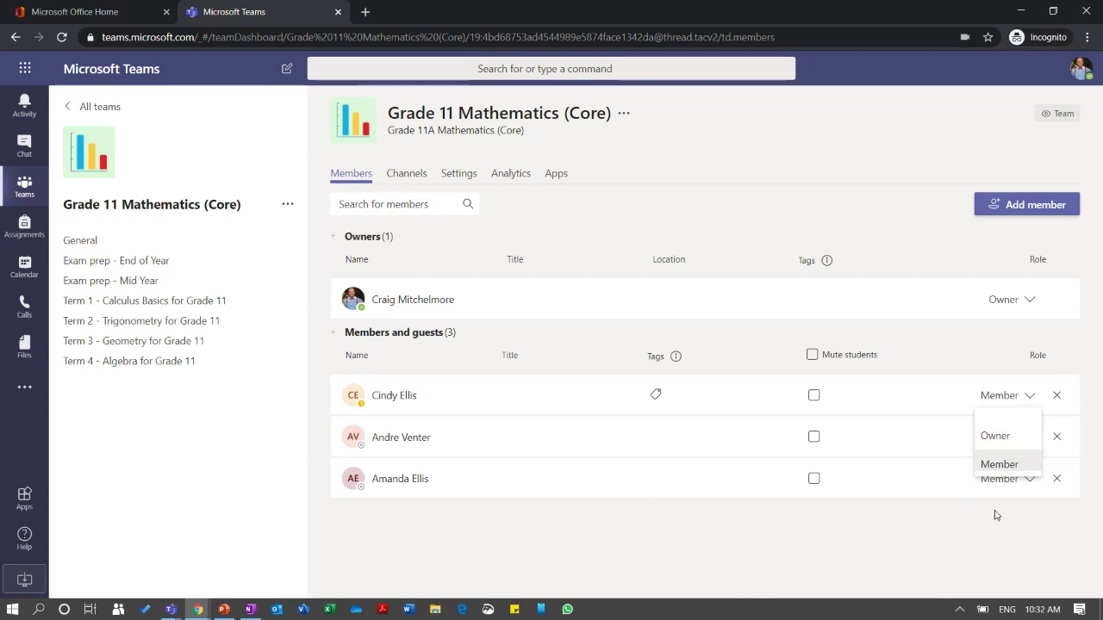
click(1083, 336)
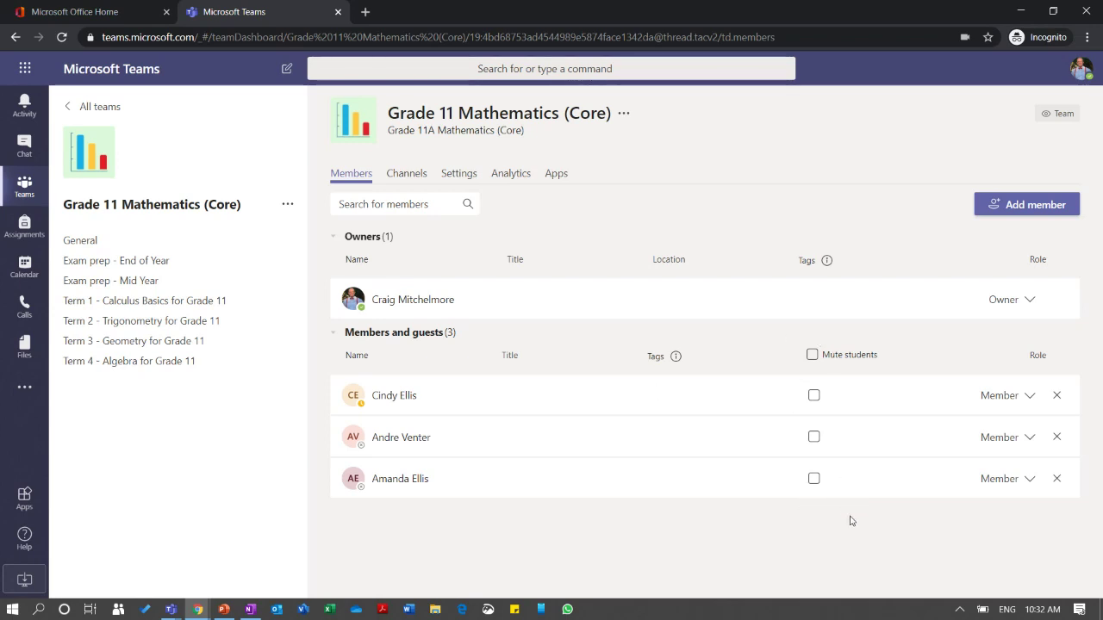
Try muting the first student in the member list, unmute them again, and return to the General channel
click(814, 397)
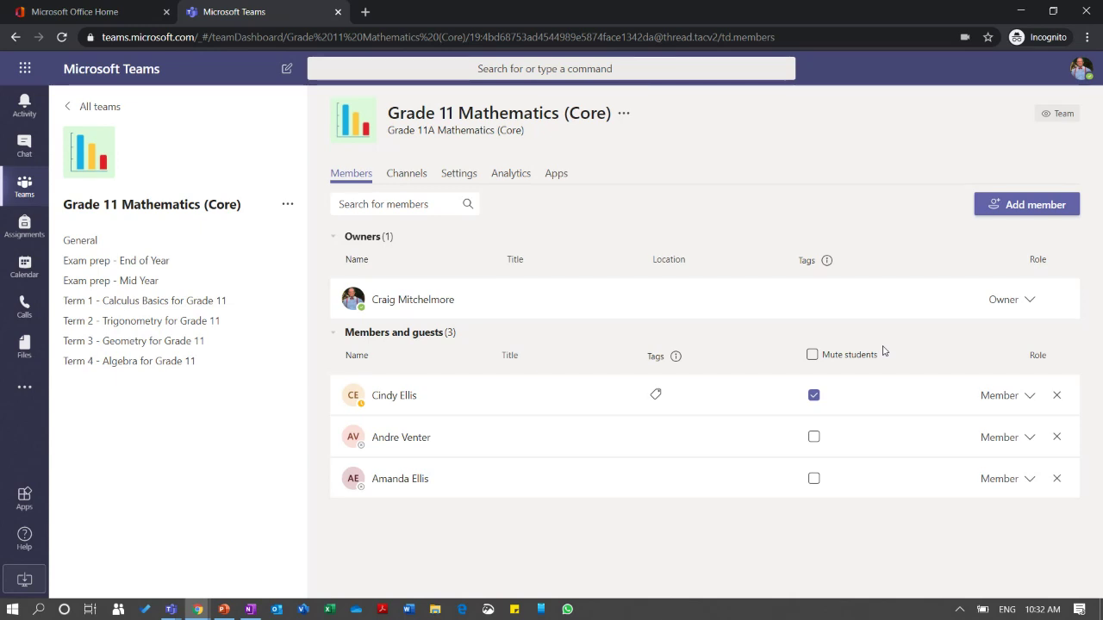
click(813, 397)
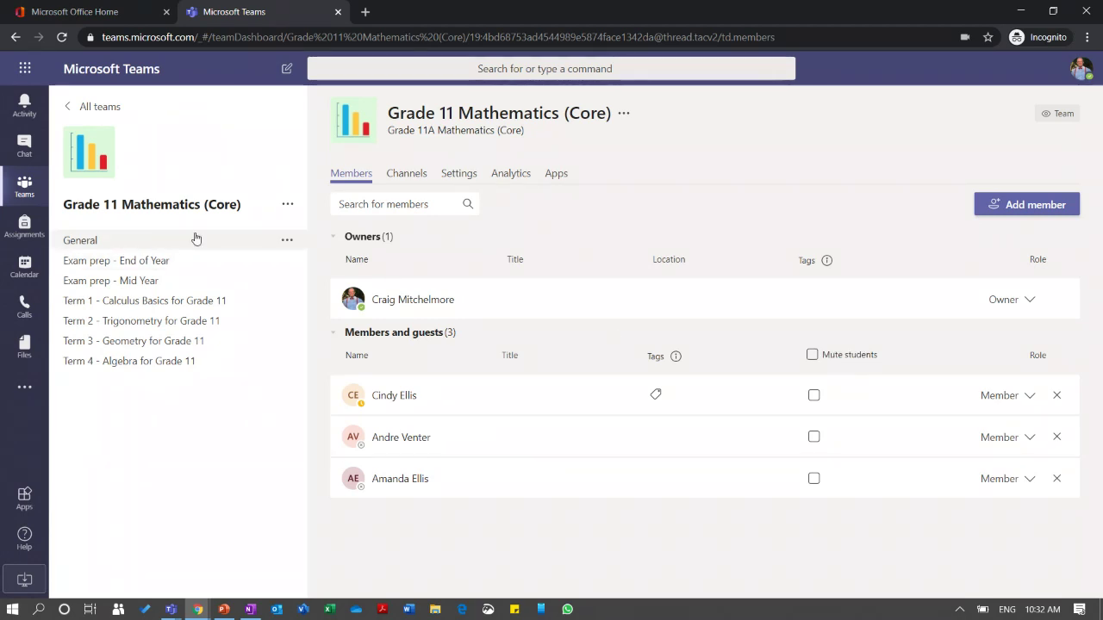
click(136, 244)
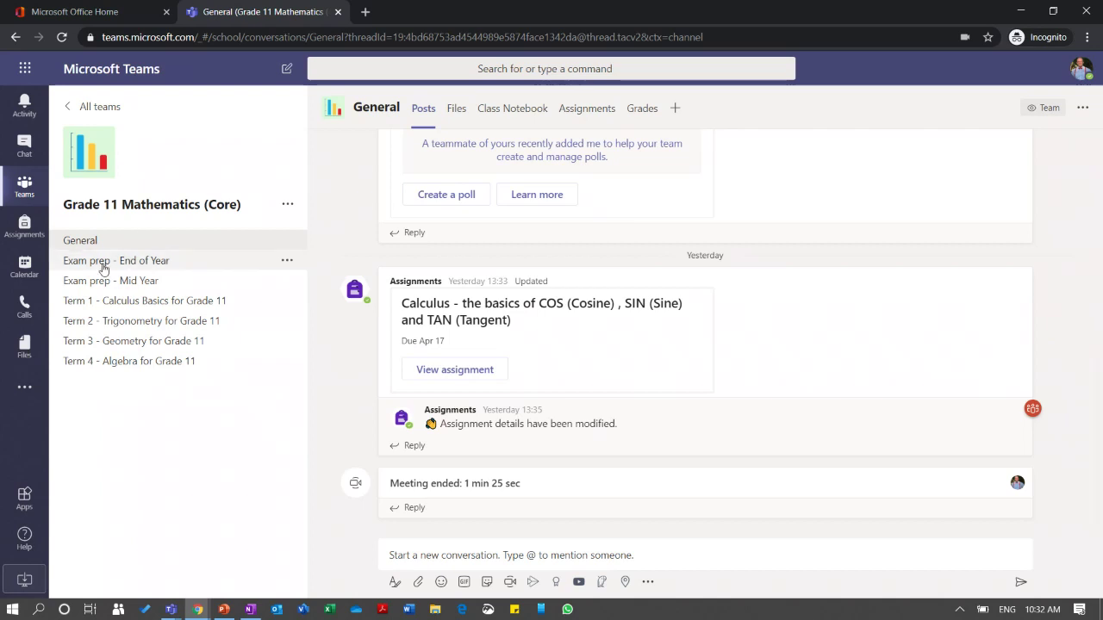
View the Exam prep - End of Year channel, and review the posts and Polly poll in Term 1 - Calculus Basics for Grade 11
click(76, 267)
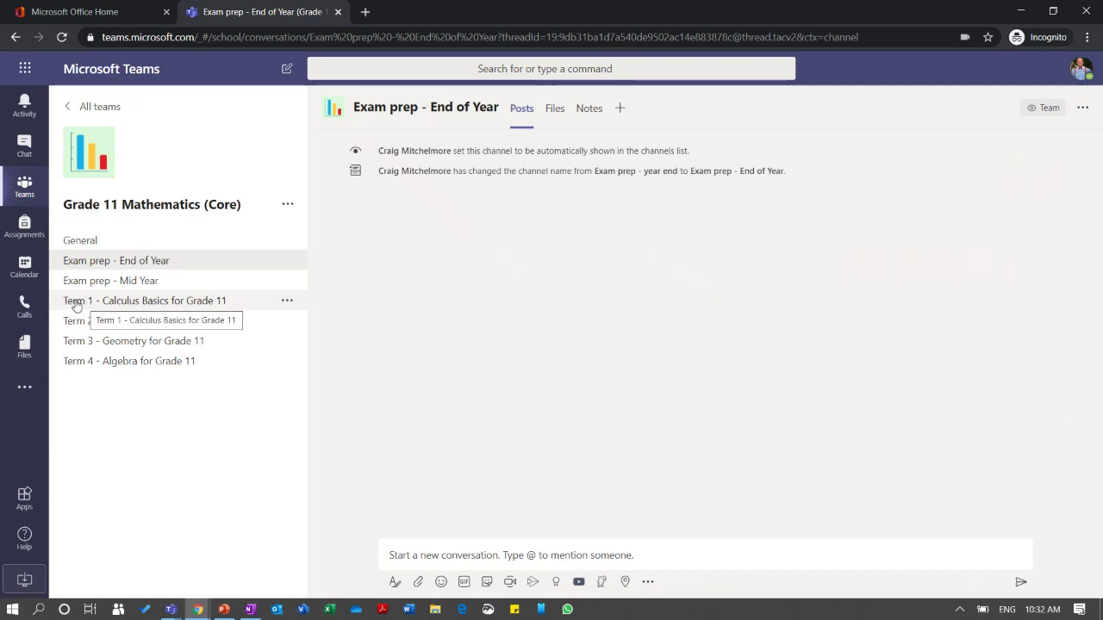
click(75, 303)
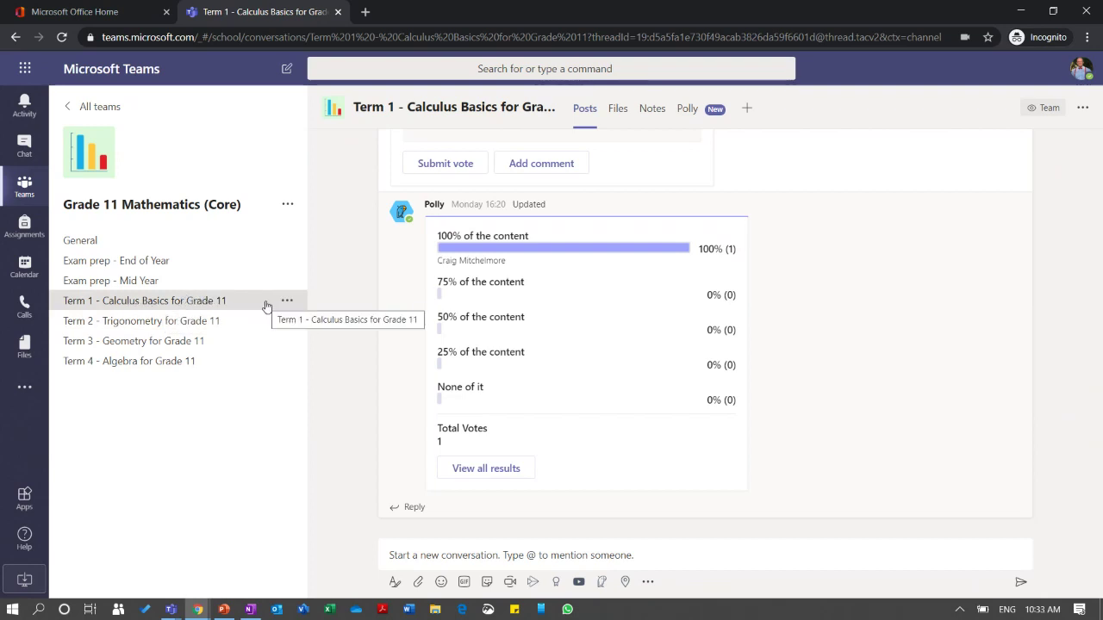
scroll(582, 296, up, 1)
scroll(584, 296, up, 6)
scroll(585, 295, down, 3)
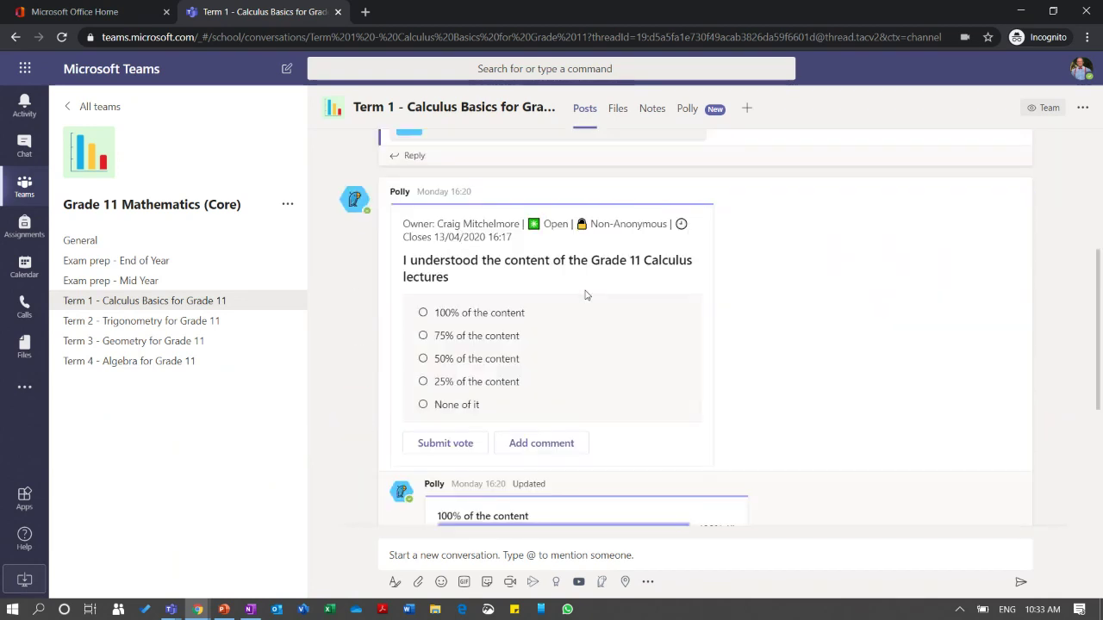
scroll(584, 295, down, 2)
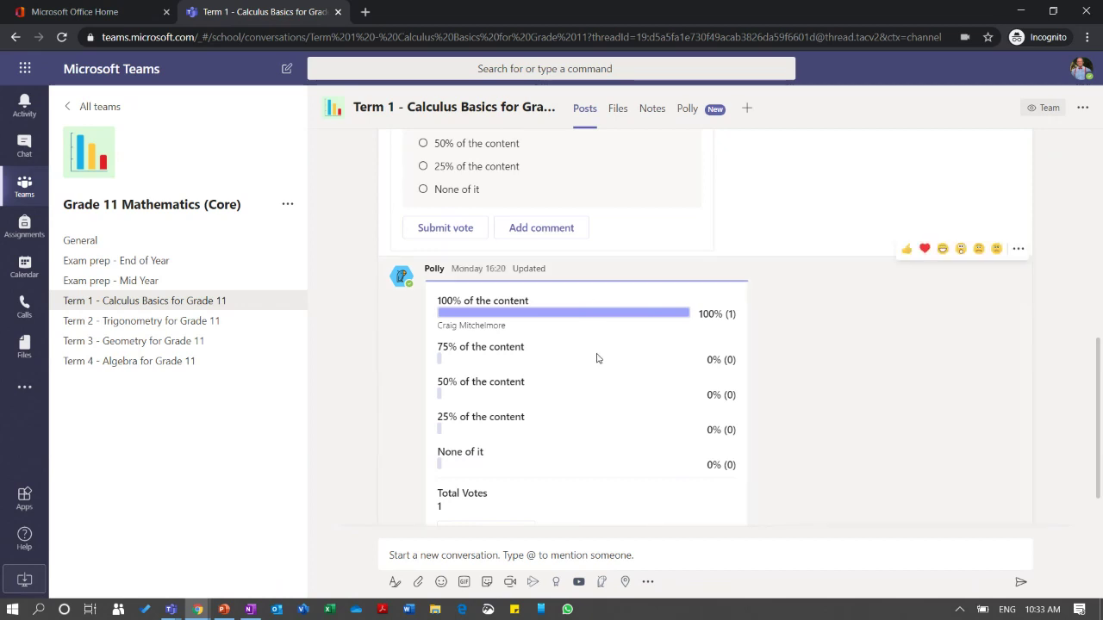
scroll(597, 358, up, 5)
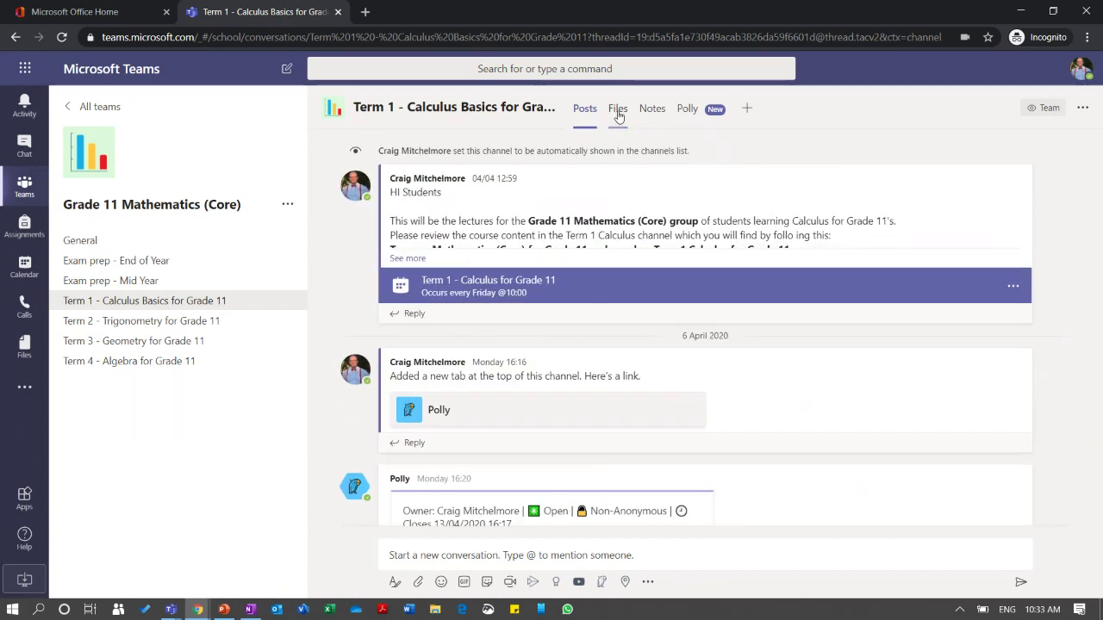
View the Term 1 channel's files, and look at the Term 2 - Trigonometry and Term 3 - Geometry channels
click(618, 112)
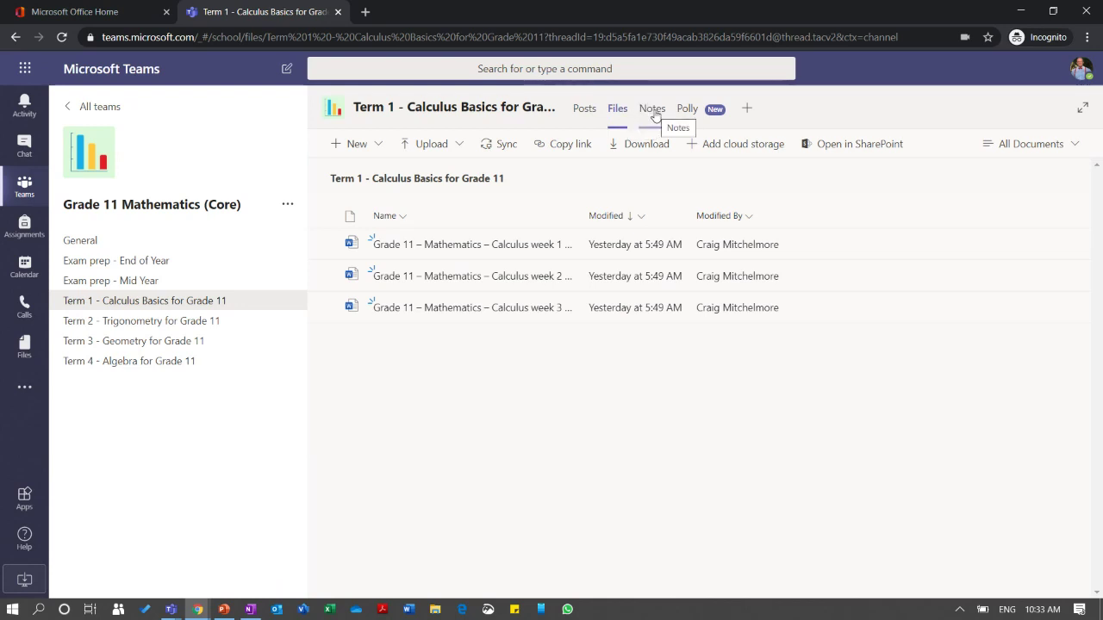
click(149, 321)
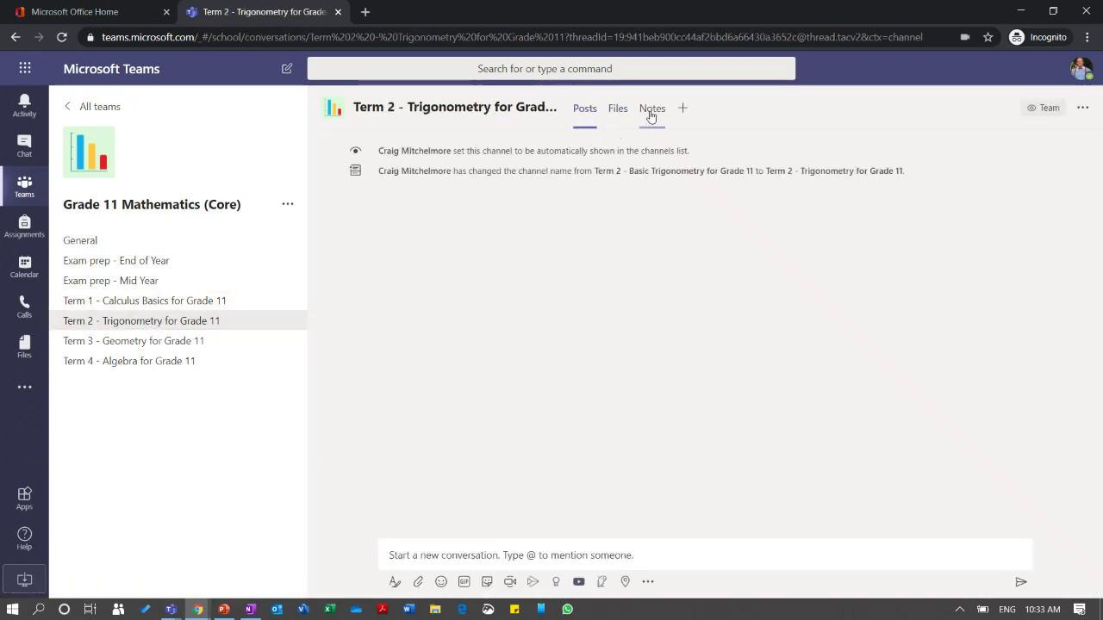
click(151, 345)
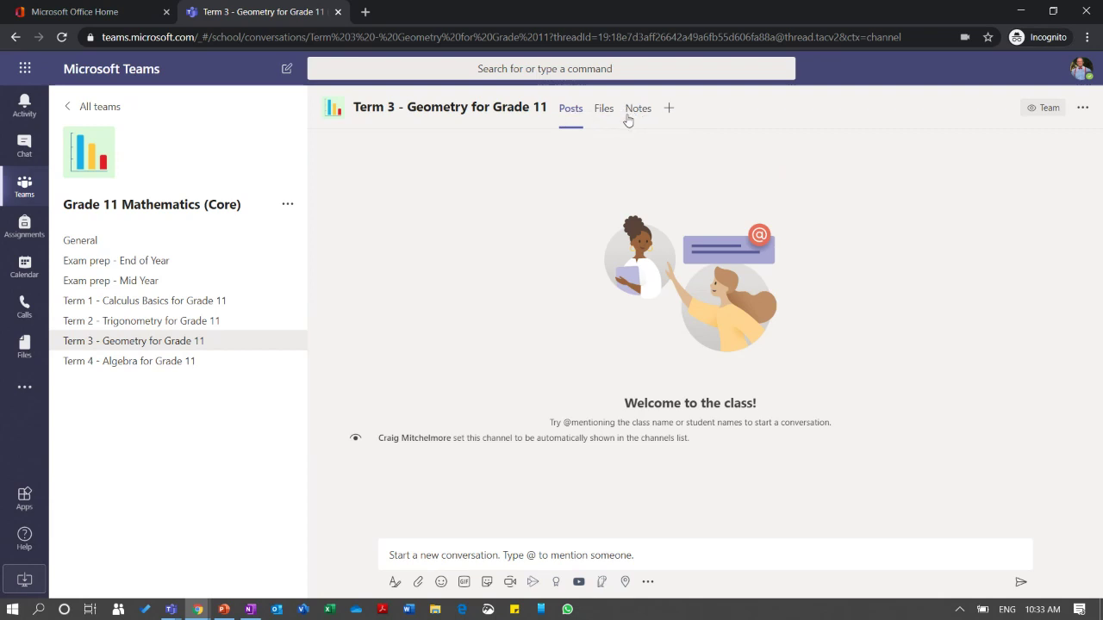
Return to the files of the Term 1 - Calculus Basics channel and check the choices for uploading content
click(136, 308)
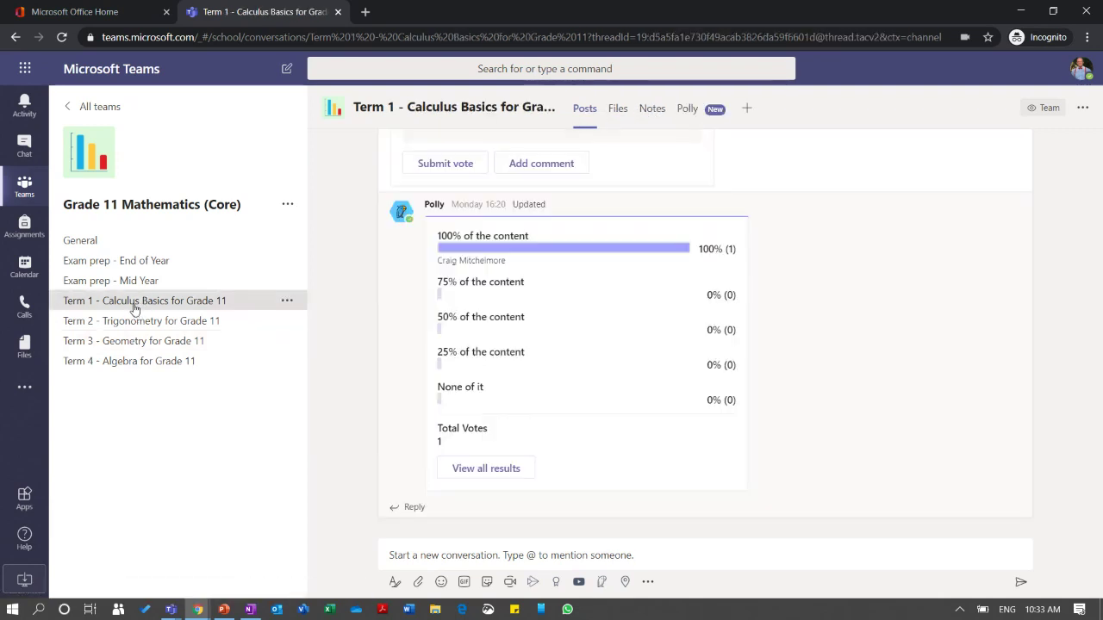
click(617, 112)
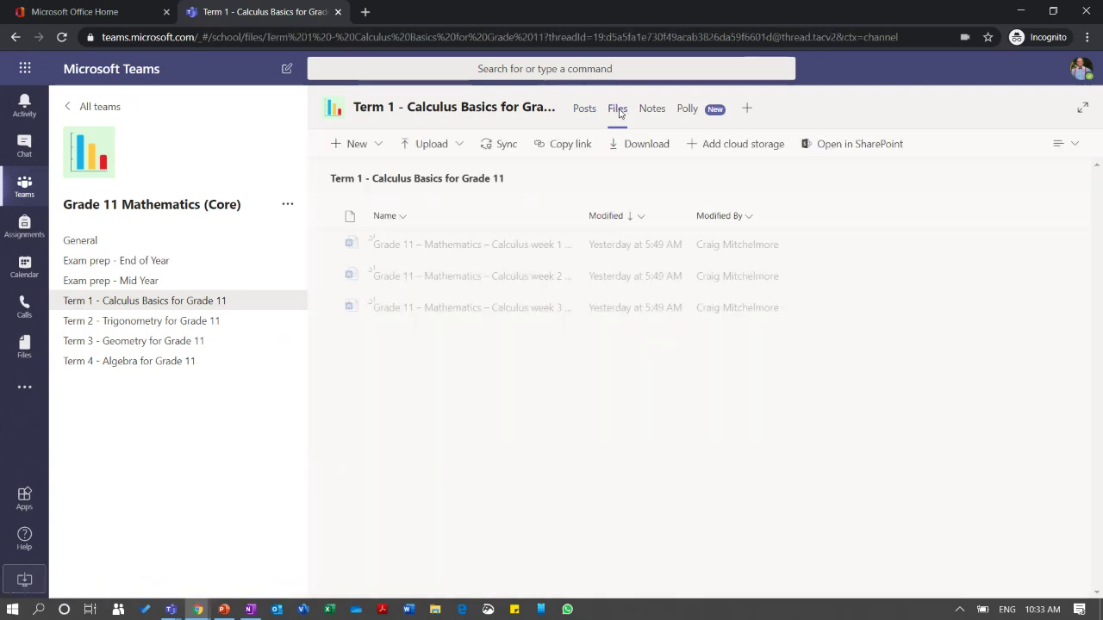
click(437, 149)
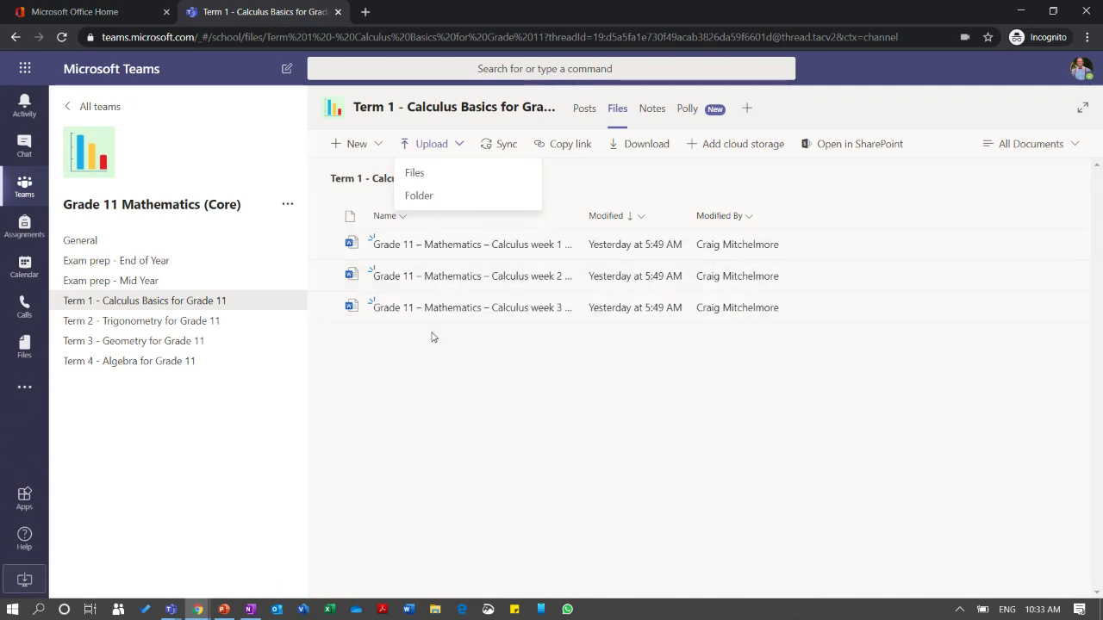
click(800, 172)
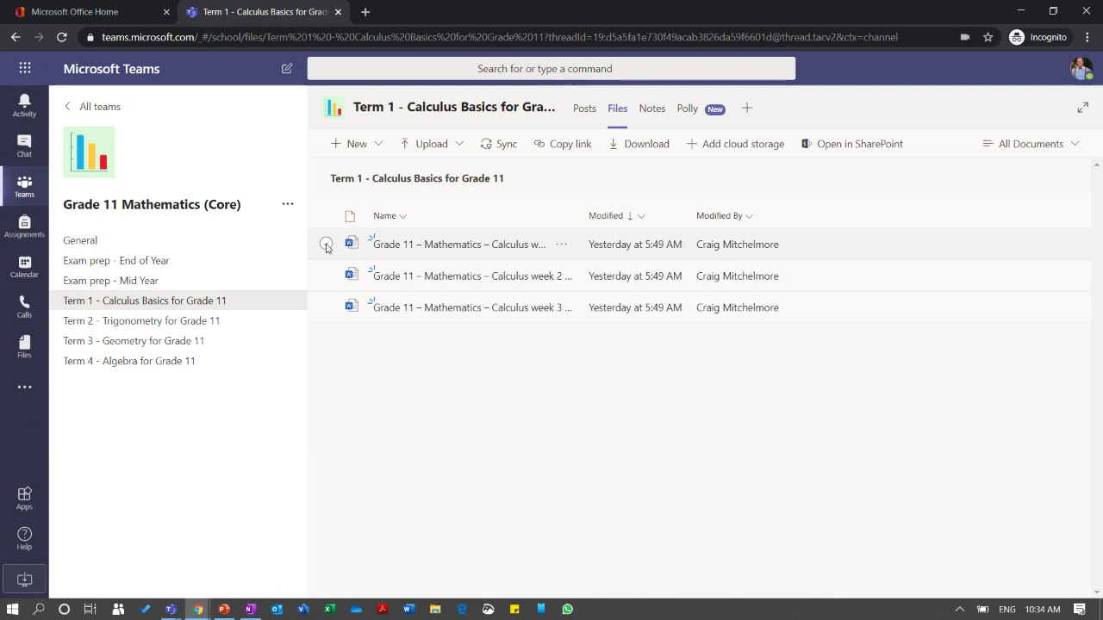
Browse the General channel's files down to the Grade 11 folder inside Class Materials
click(104, 244)
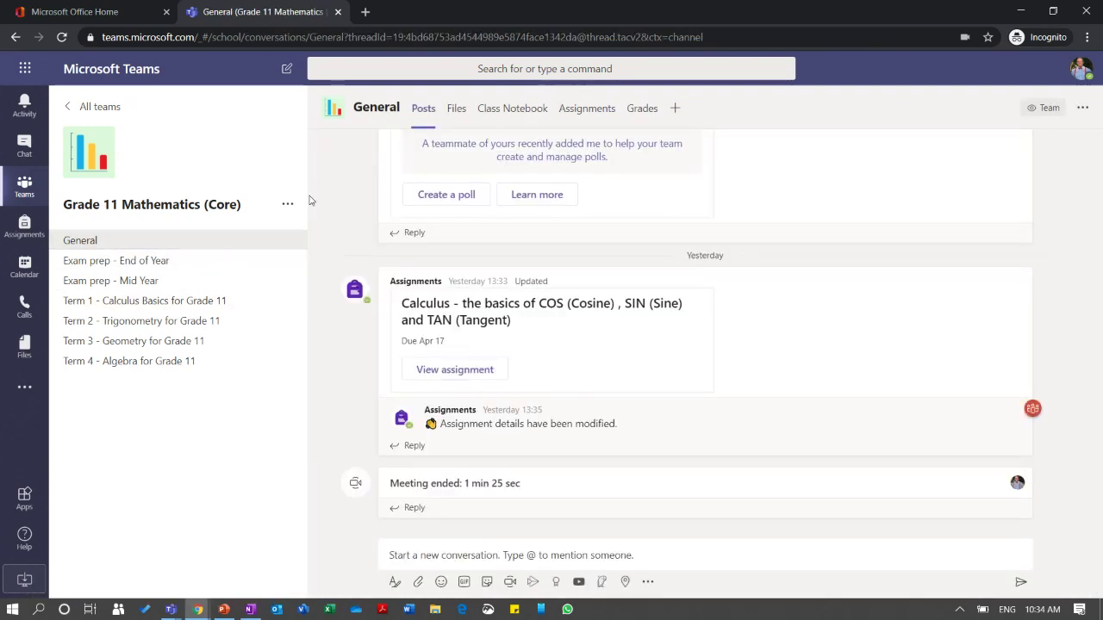
click(457, 111)
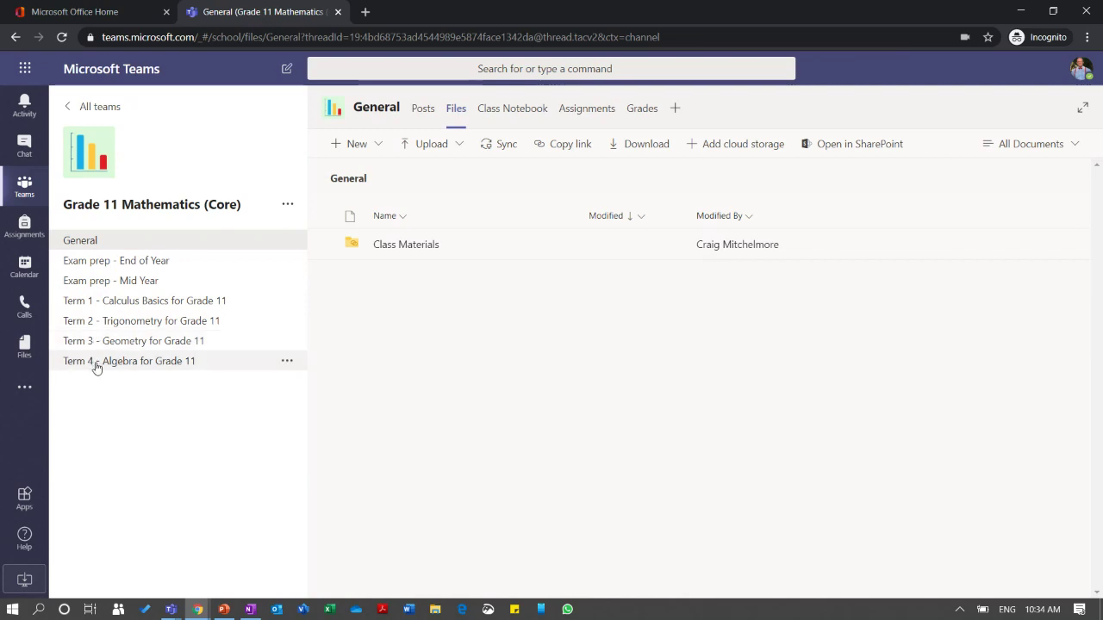
click(388, 247)
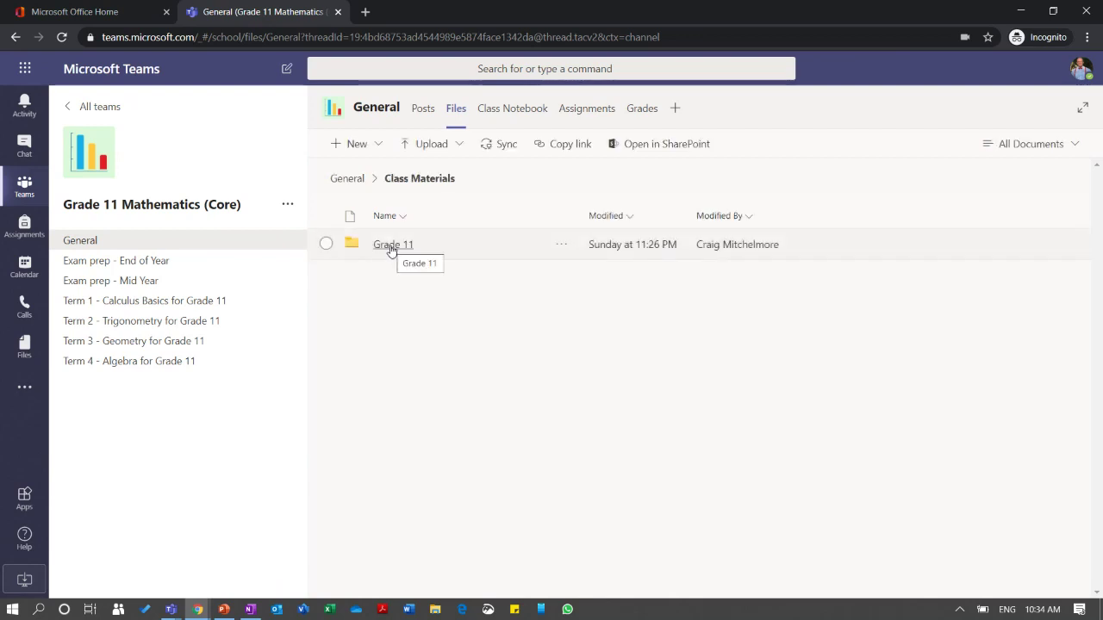
click(390, 249)
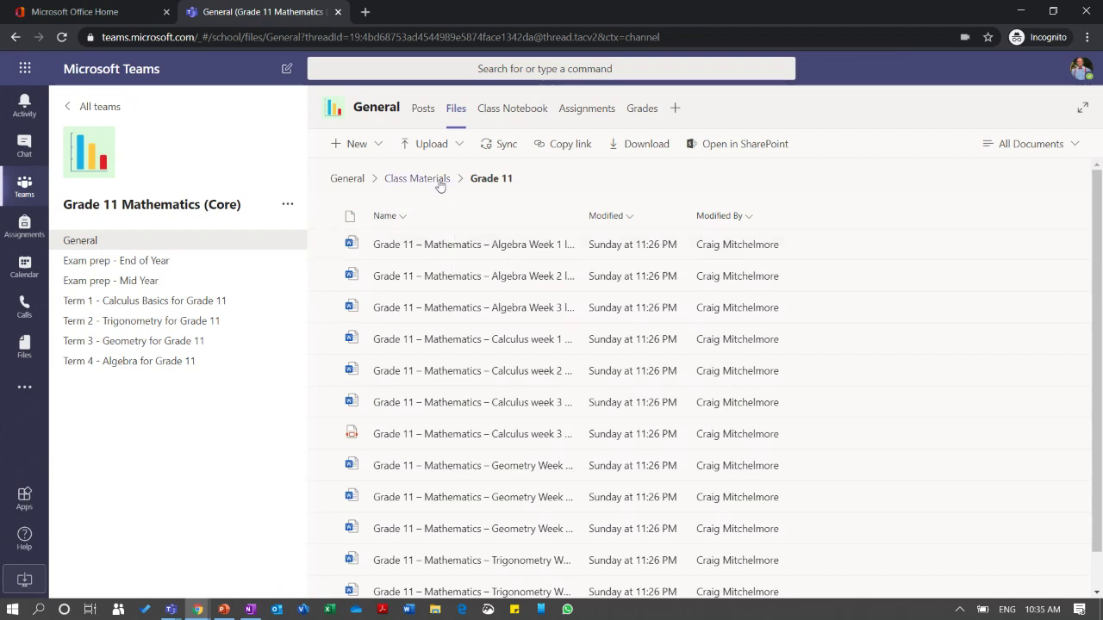
Go back to the General channel's posts and reopen the Grade 11 folder in its Class Materials
click(347, 178)
click(192, 241)
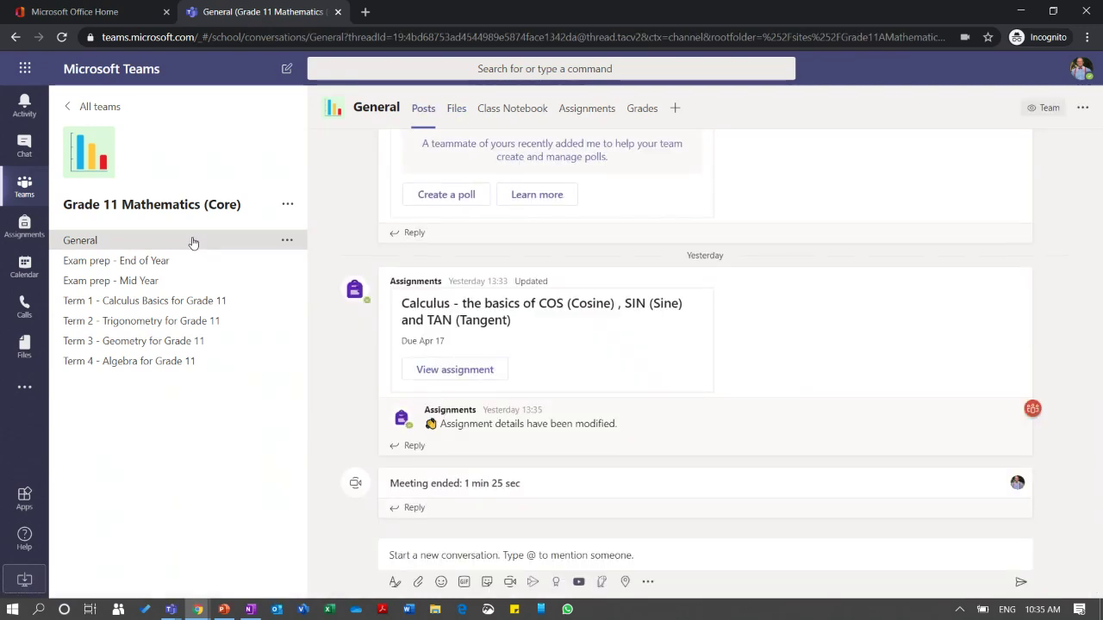
click(455, 110)
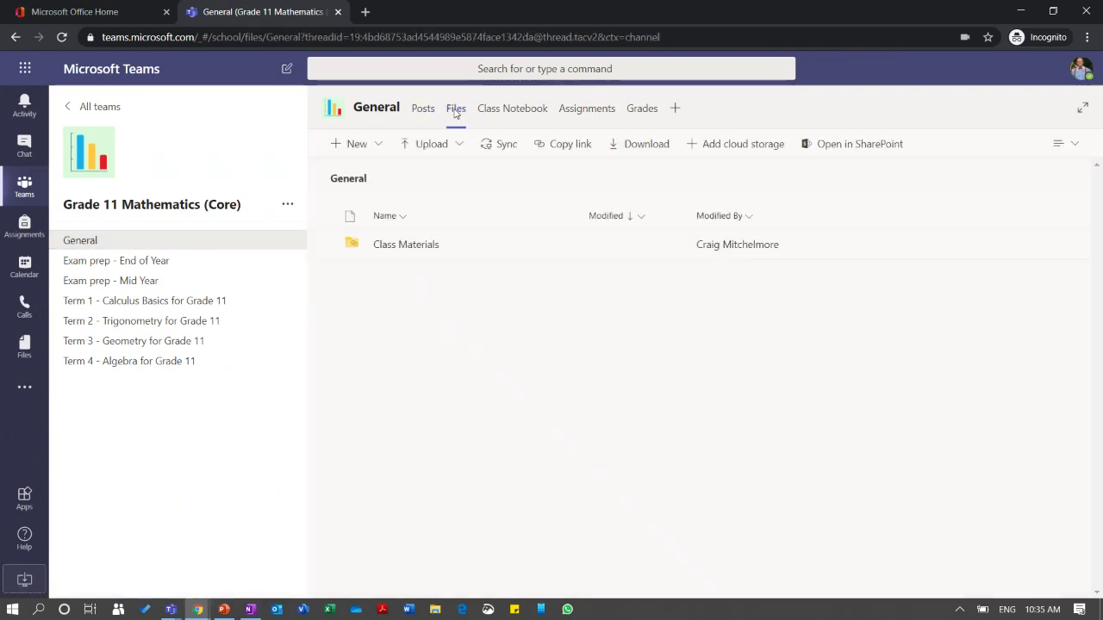
click(388, 248)
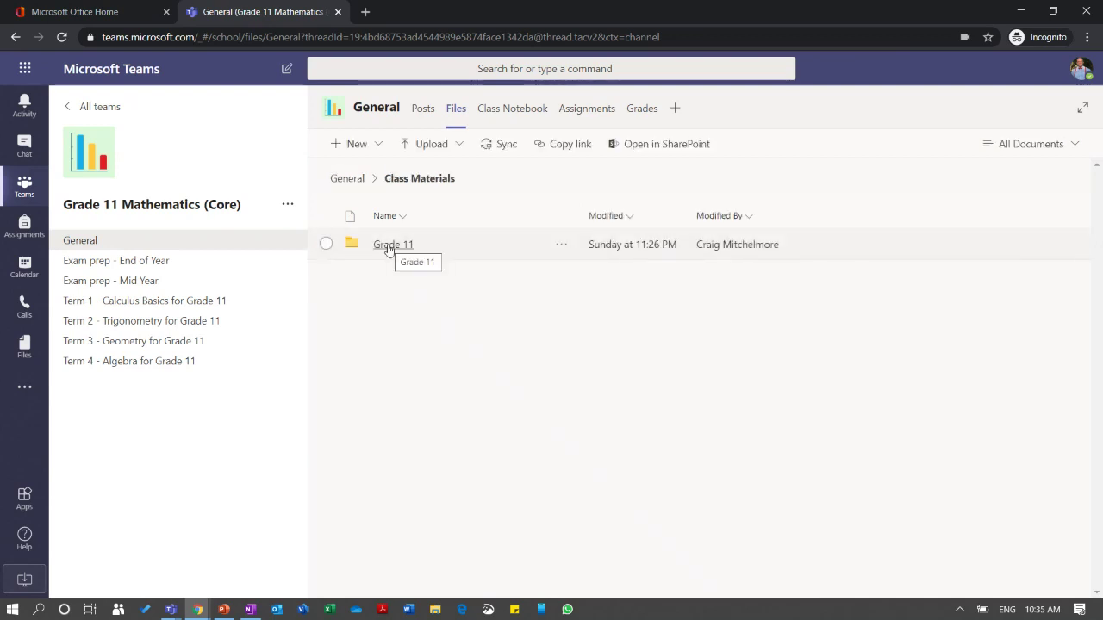
click(388, 248)
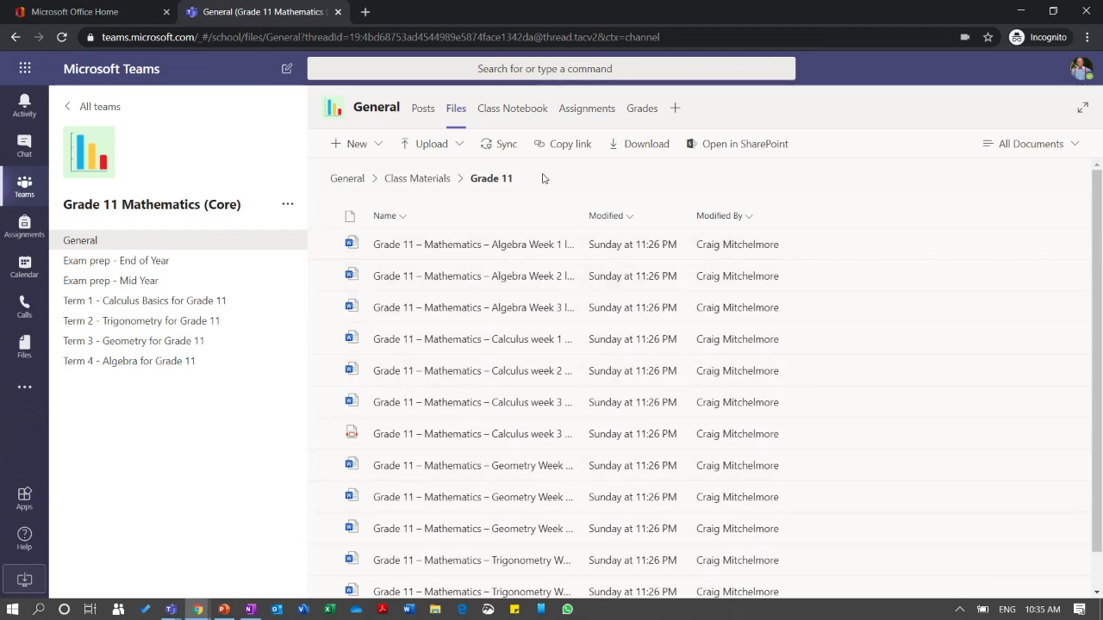
Open the General channel's Class Notebook and show its list of sections and pages
click(156, 248)
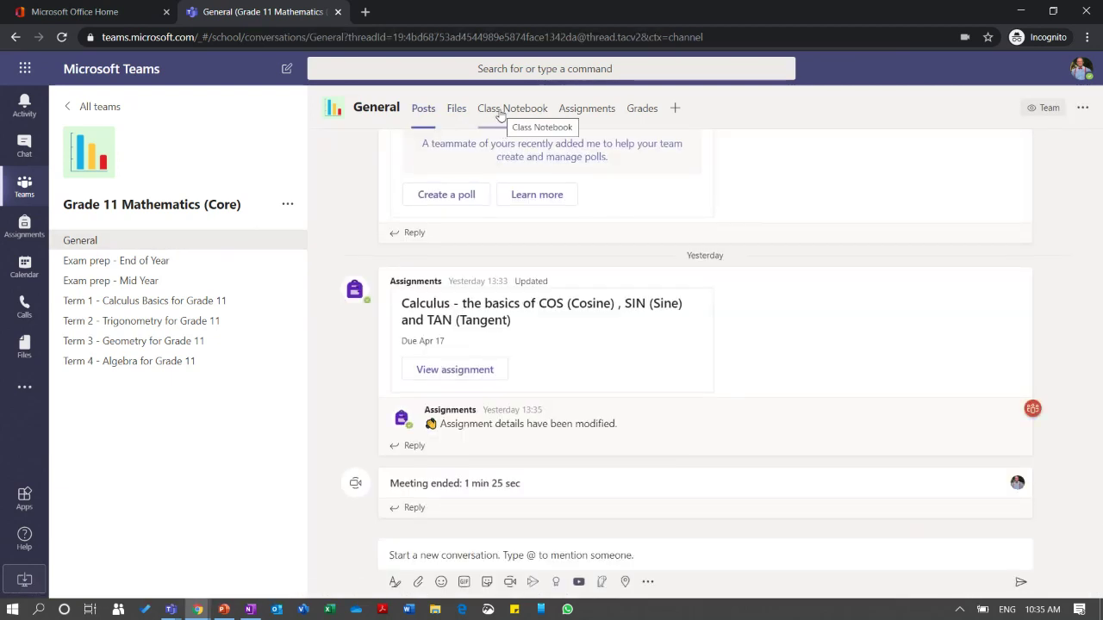
click(500, 114)
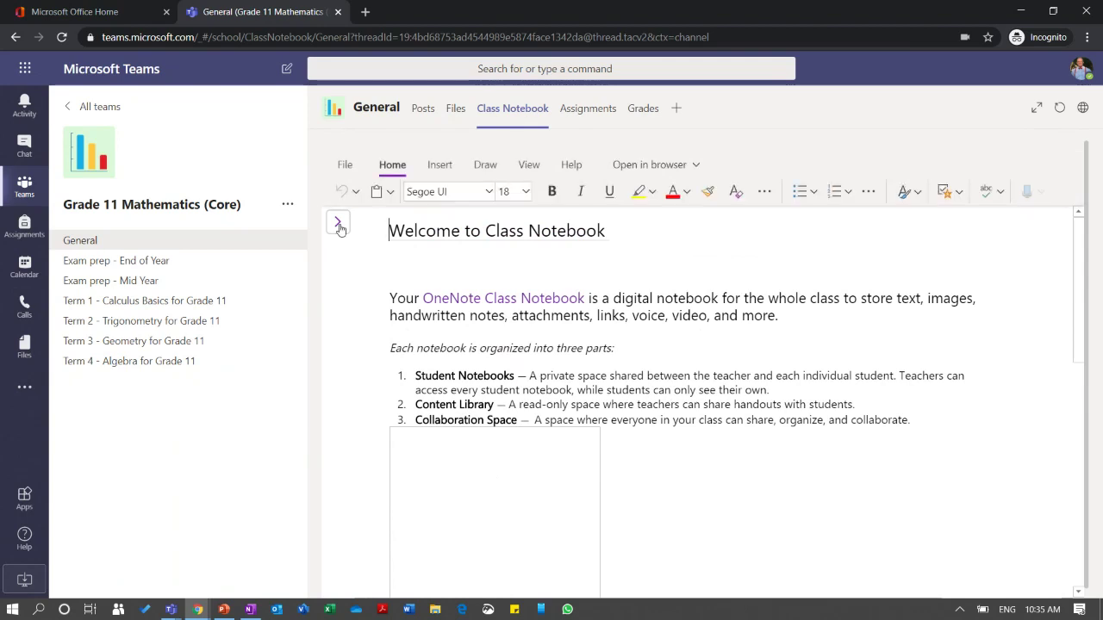
click(338, 224)
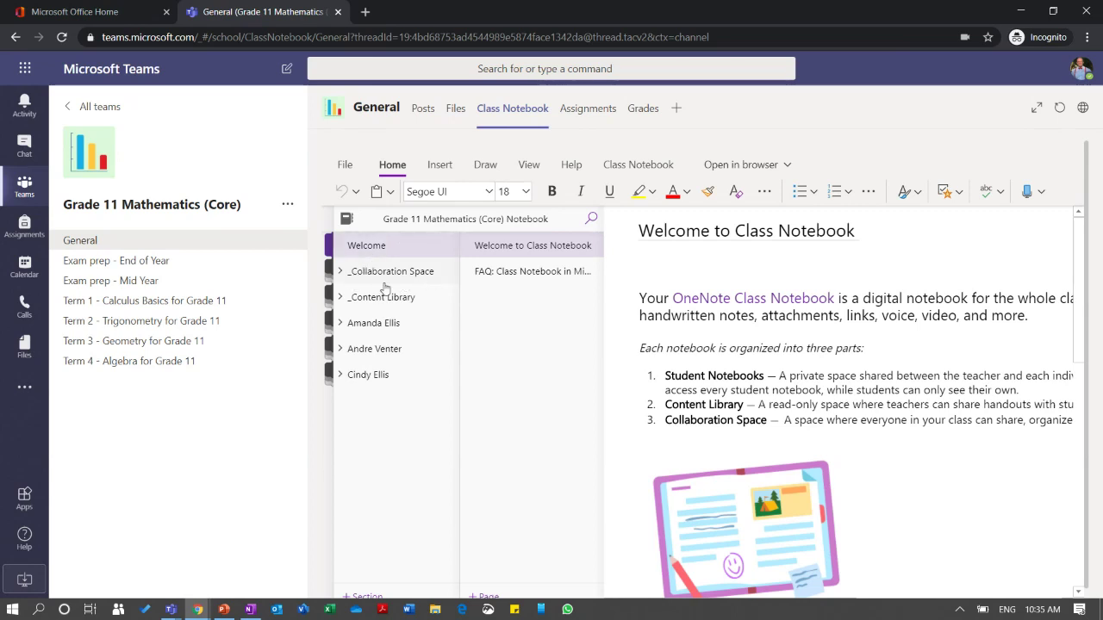
Expand the notebook's _Content Library and open the Calculus Week 1 handout in the Handouts section
click(342, 304)
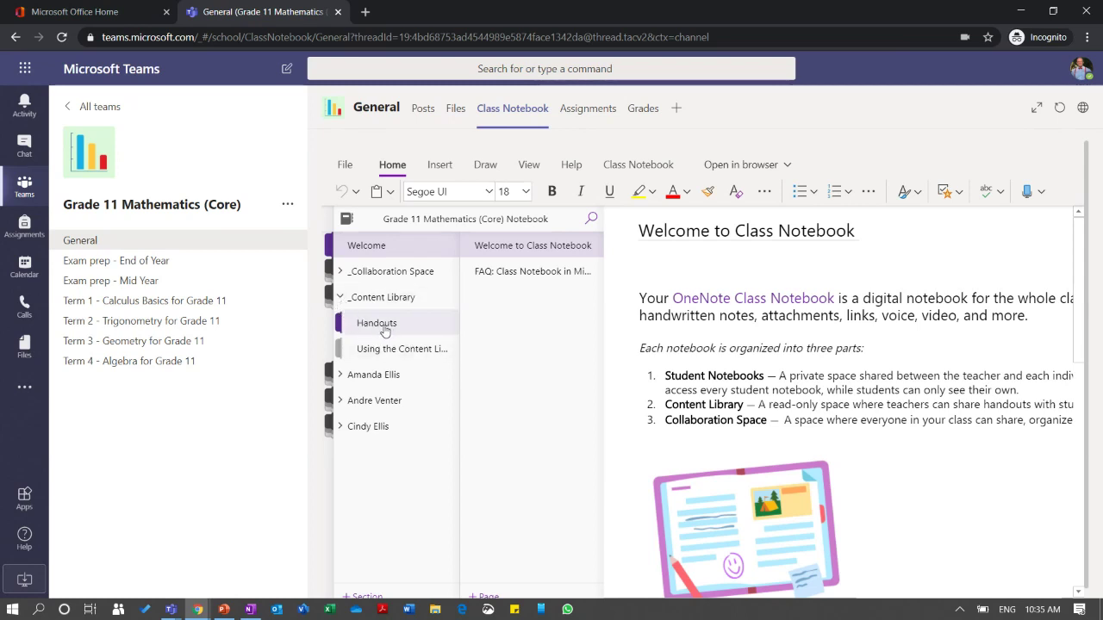
right_click(386, 328)
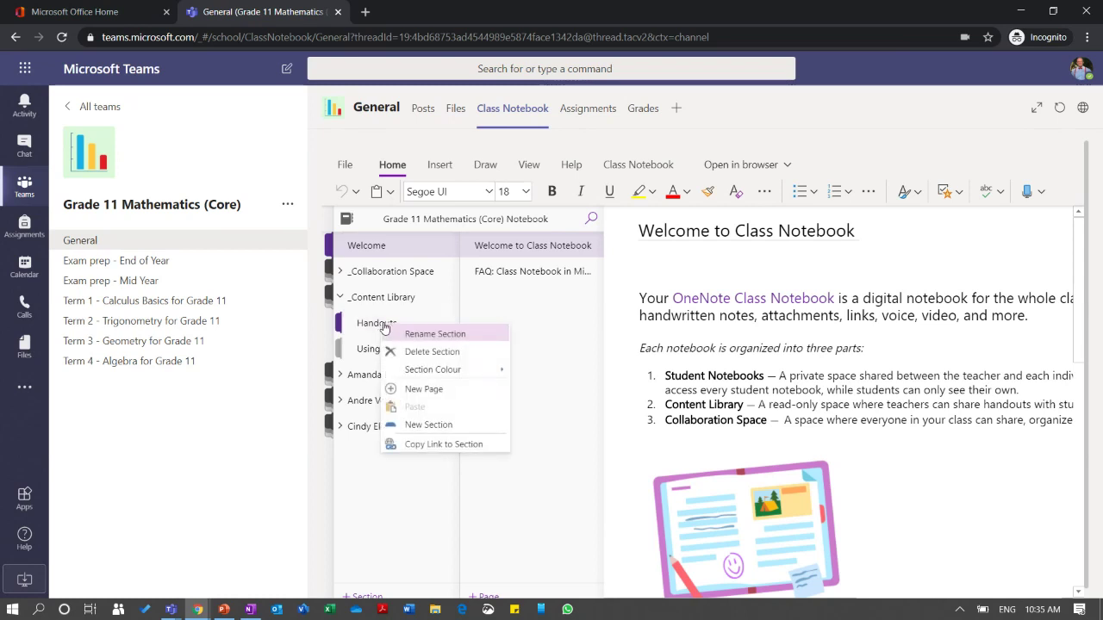
click(378, 325)
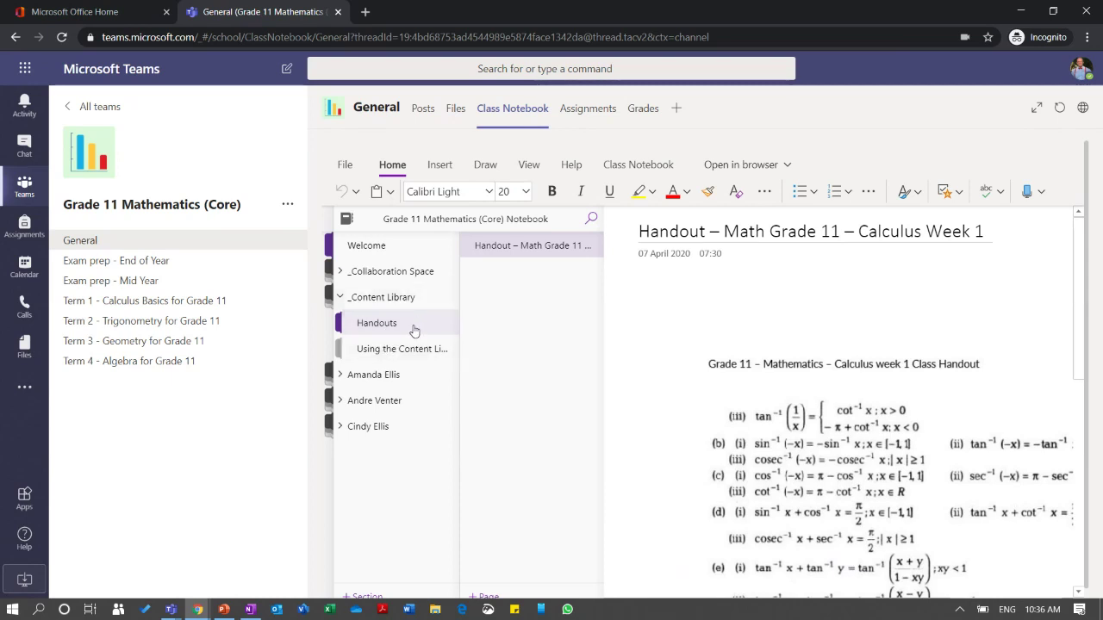
scroll(510, 451, down, 1)
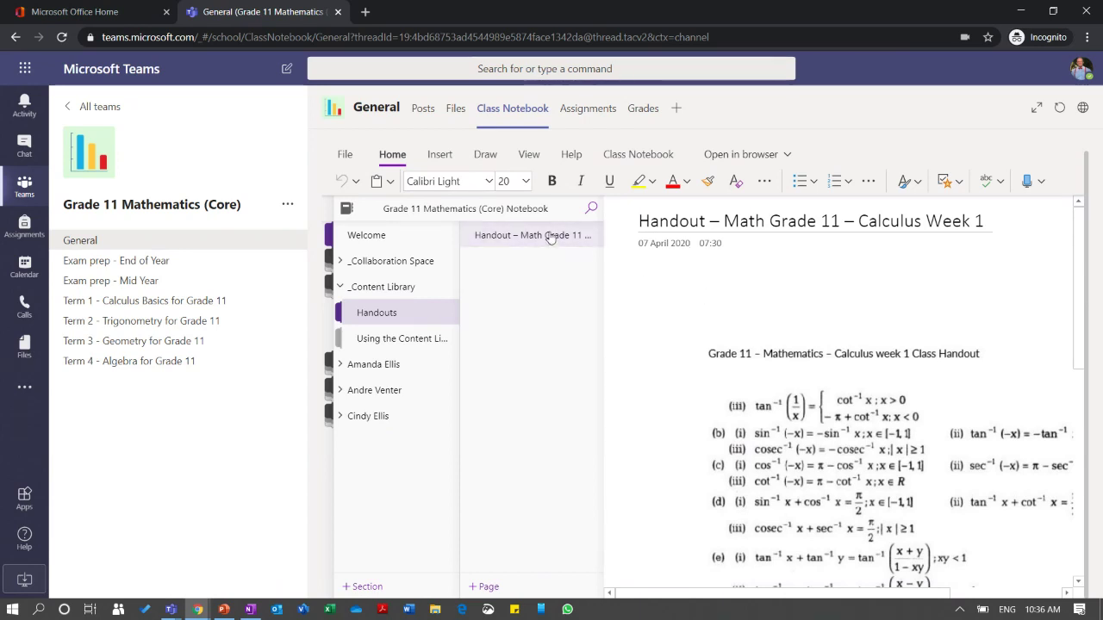
Examine the page distribution options for the Calculus Week 1 handout, opening both Group Distribution and Individual Distribution
click(616, 155)
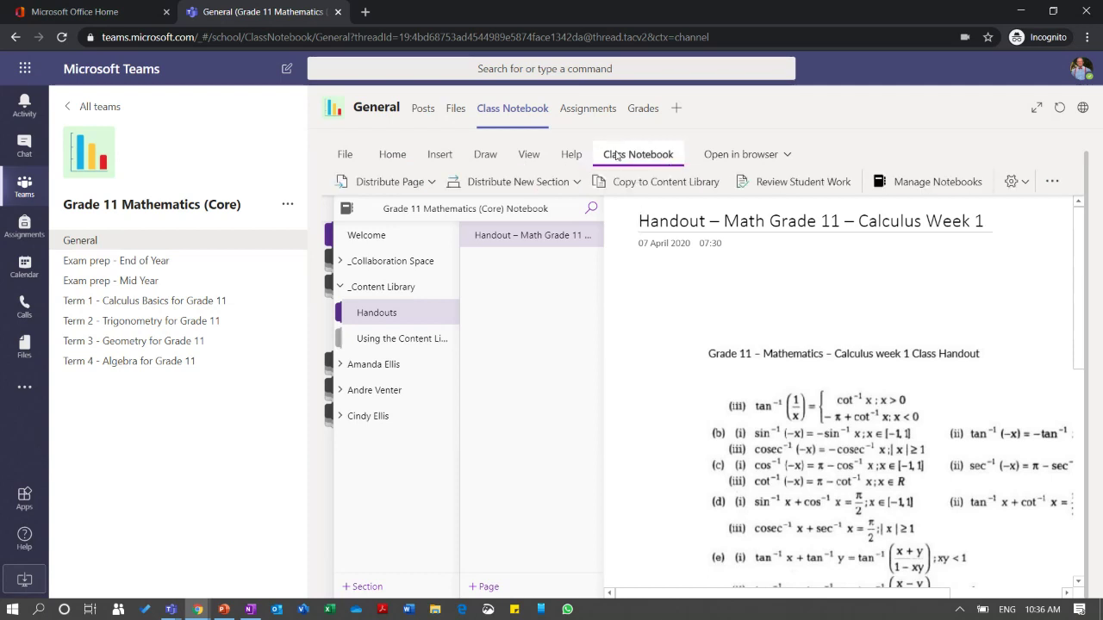
click(428, 184)
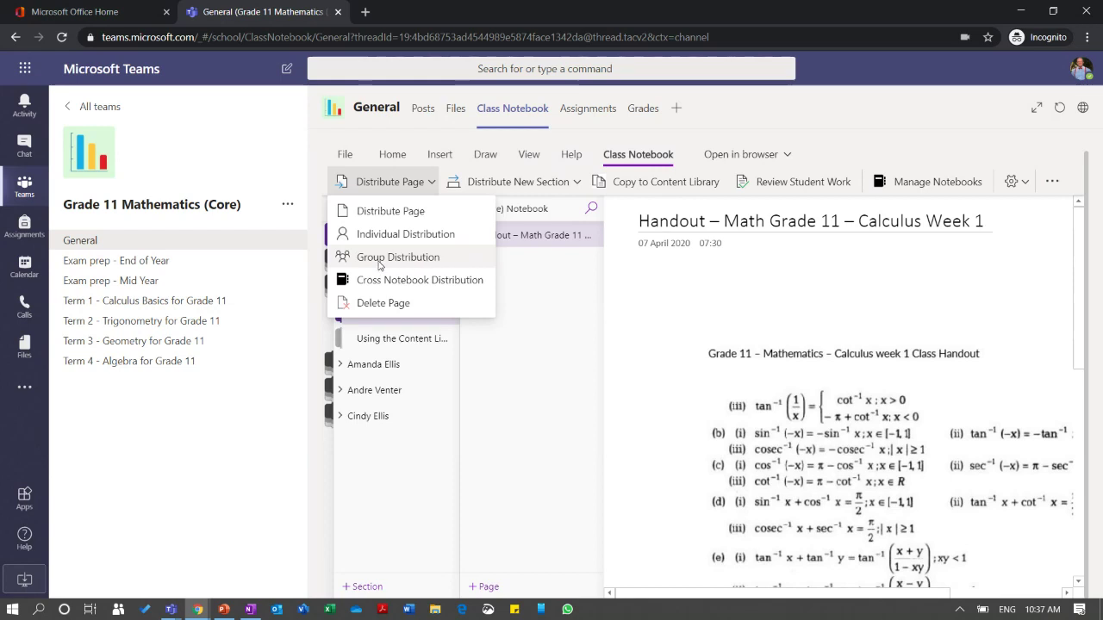
click(441, 257)
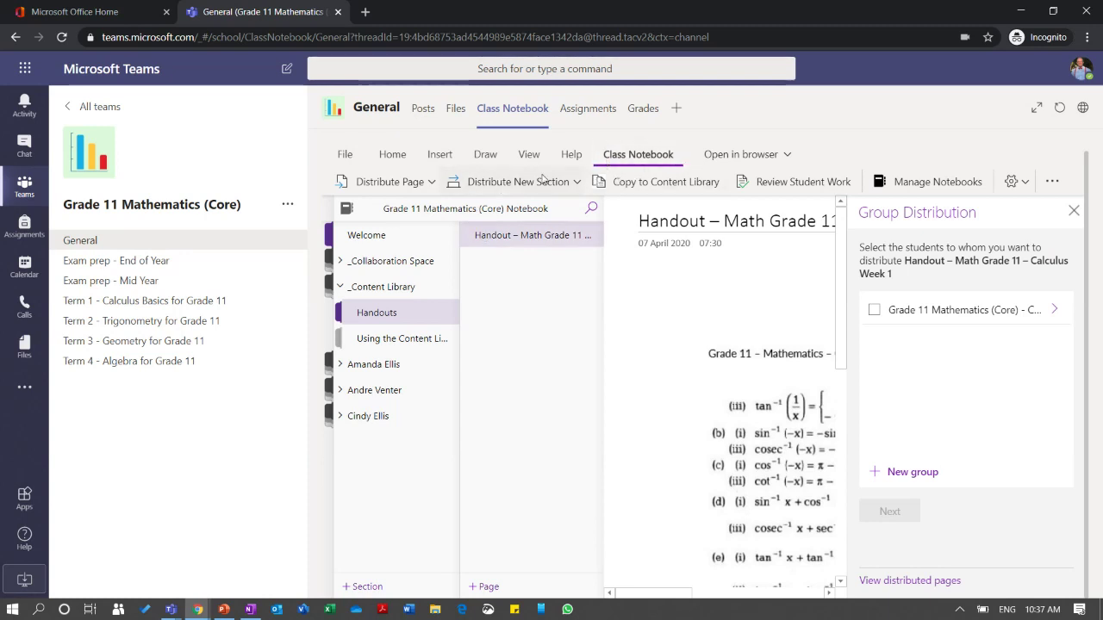
click(392, 182)
click(388, 251)
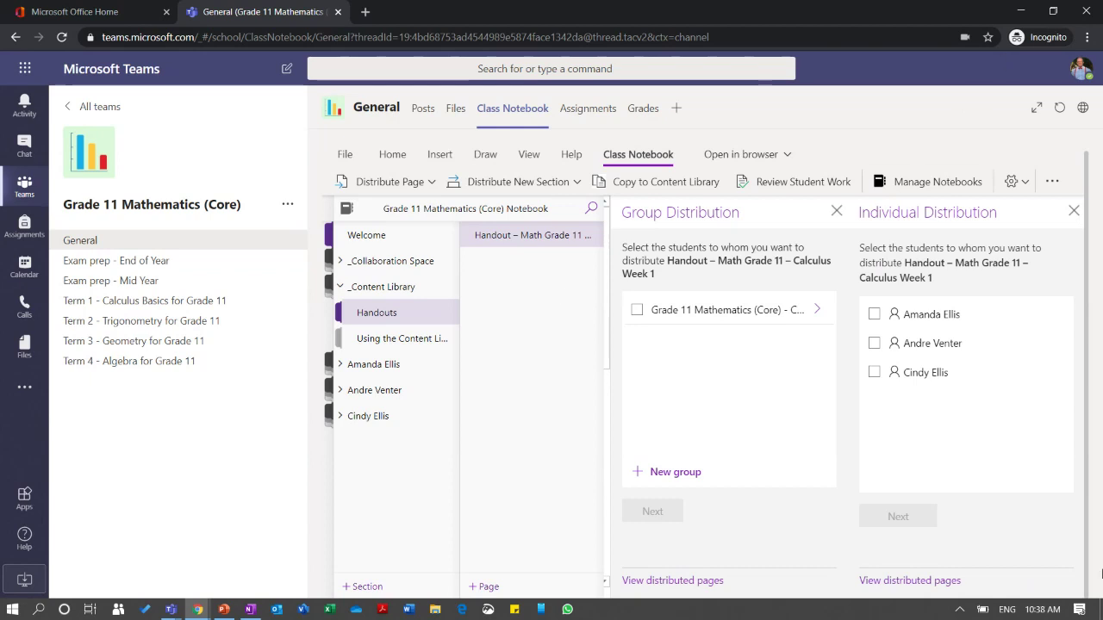
click(1079, 609)
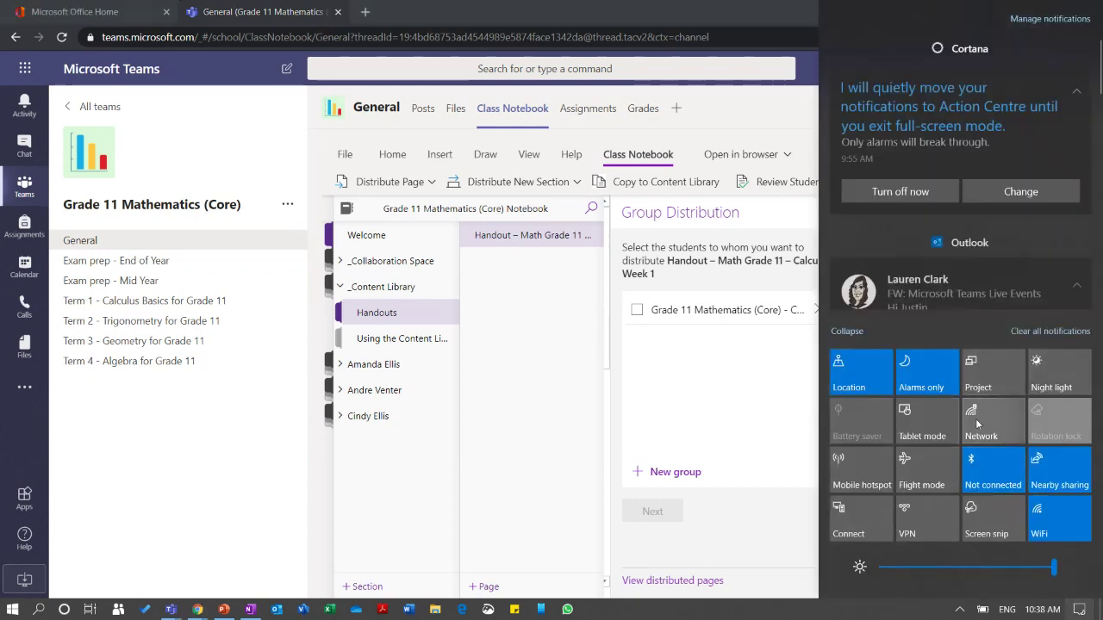
click(975, 419)
click(963, 120)
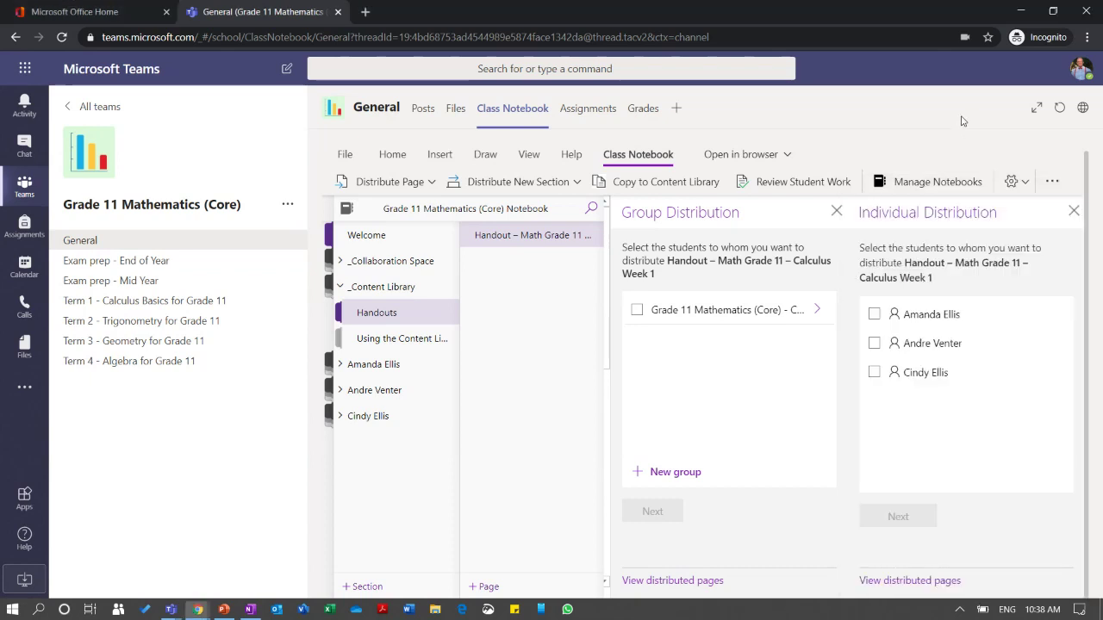
Open the Using the Content Library section in the Class Notebook and view the notebook's file information
click(368, 341)
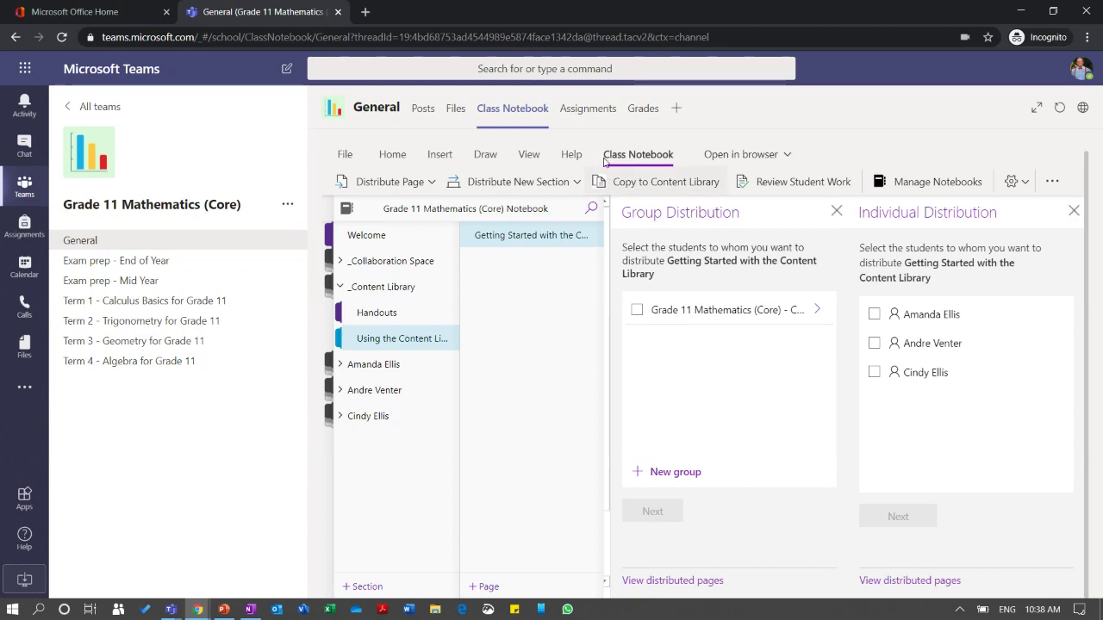
click(346, 159)
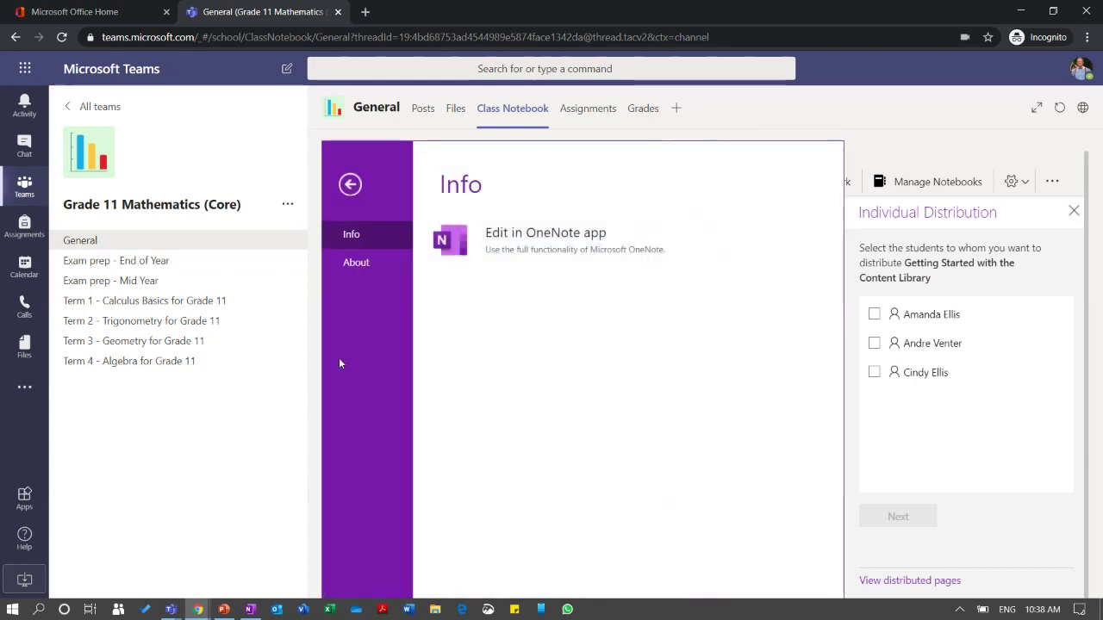
click(895, 151)
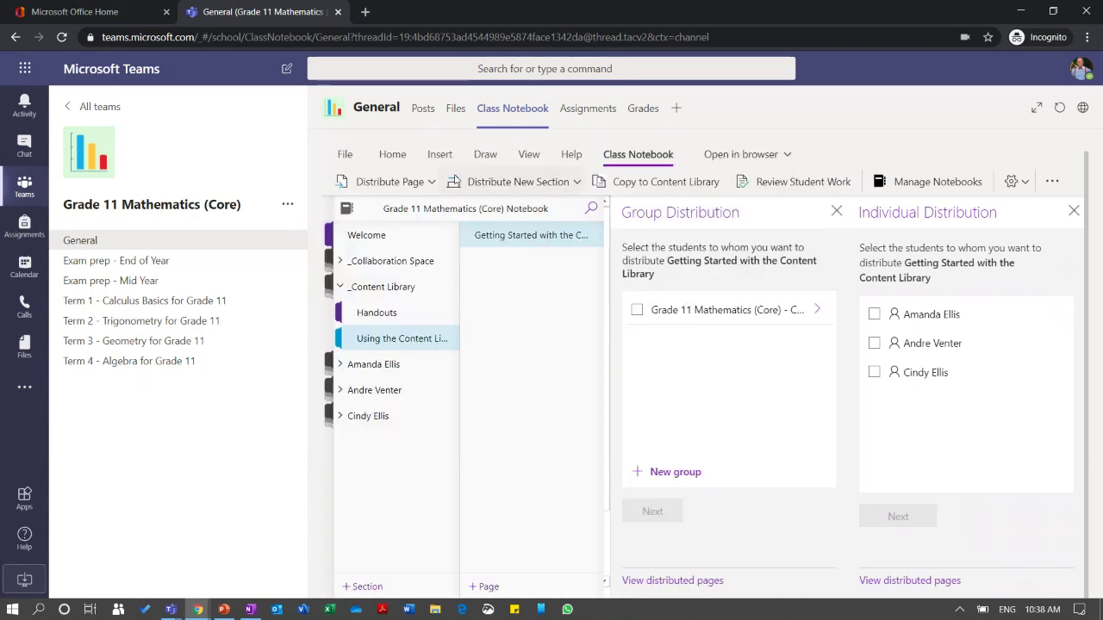
Expand the first two students' section groups and view both Handouts sections and the first student's Quizzes section
click(392, 154)
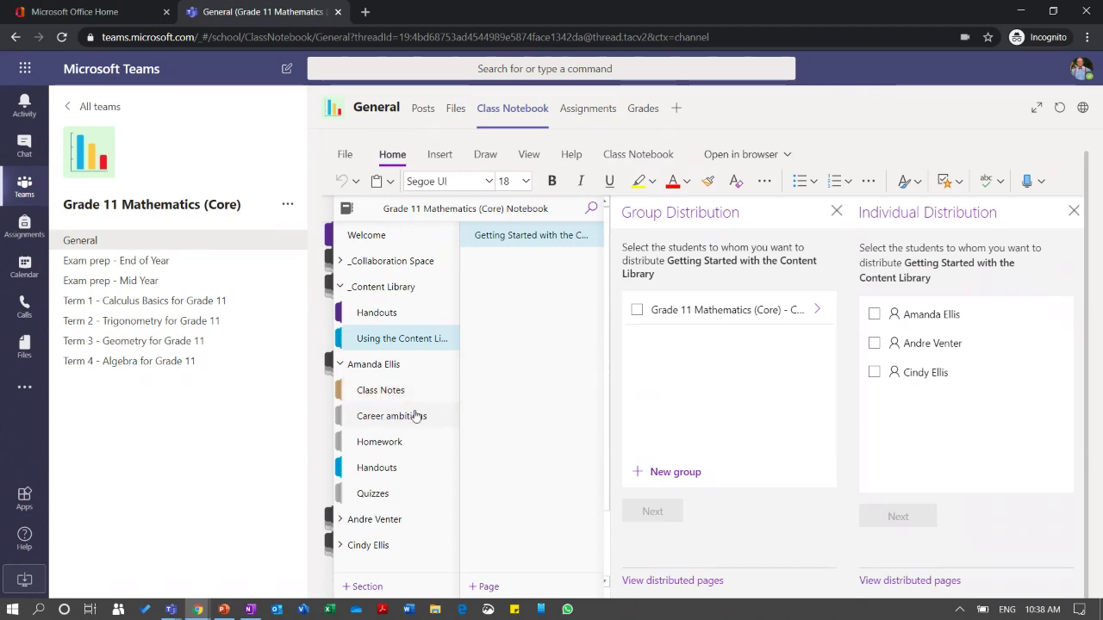
click(367, 474)
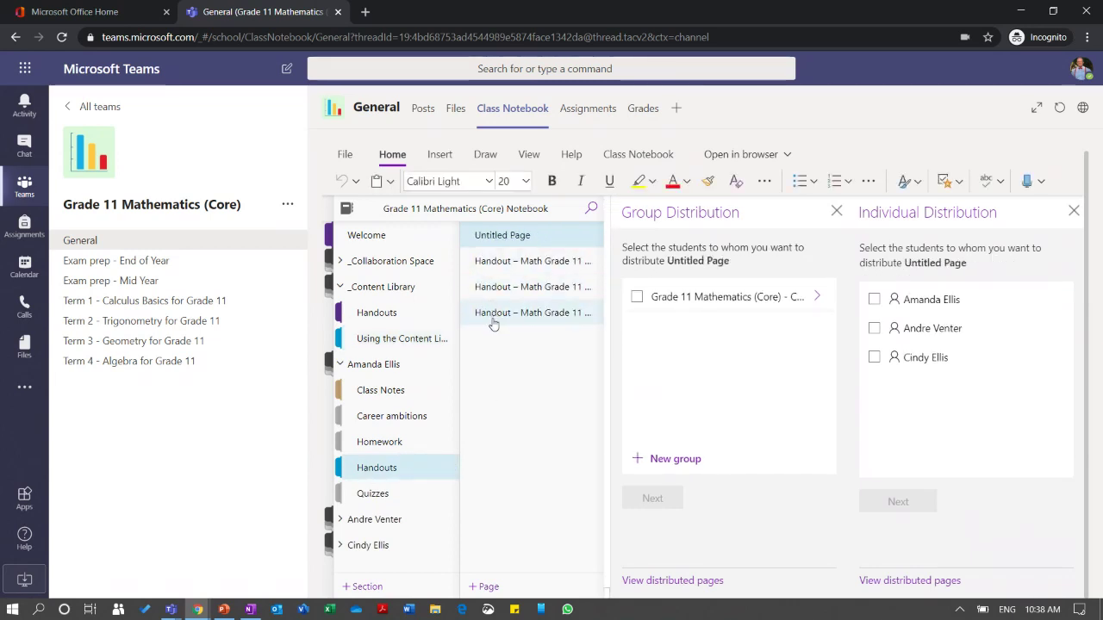
click(341, 526)
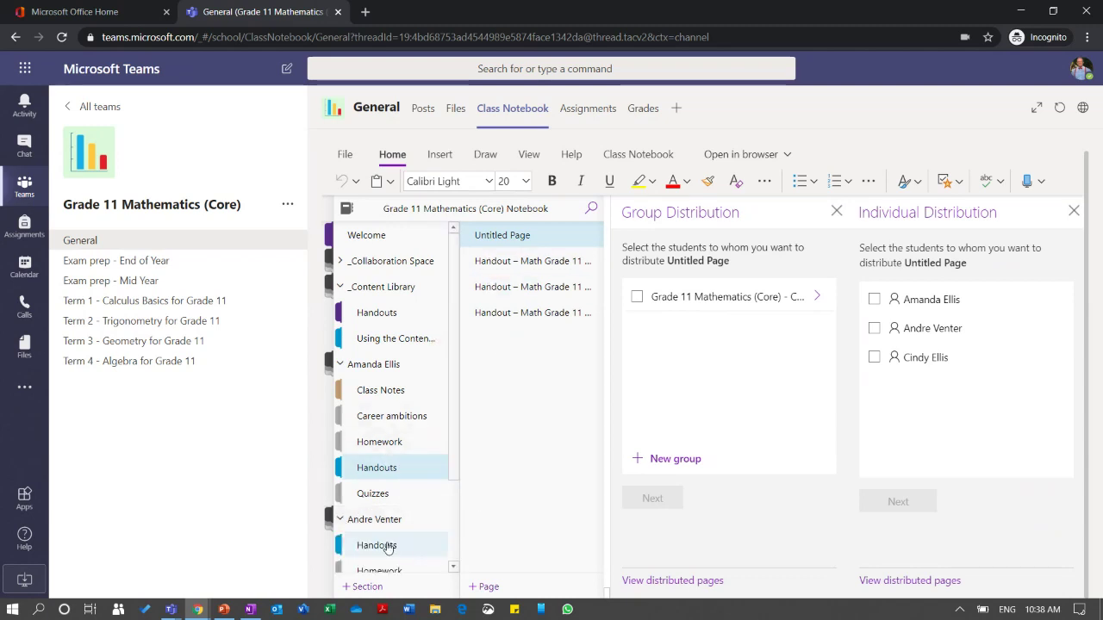
click(388, 547)
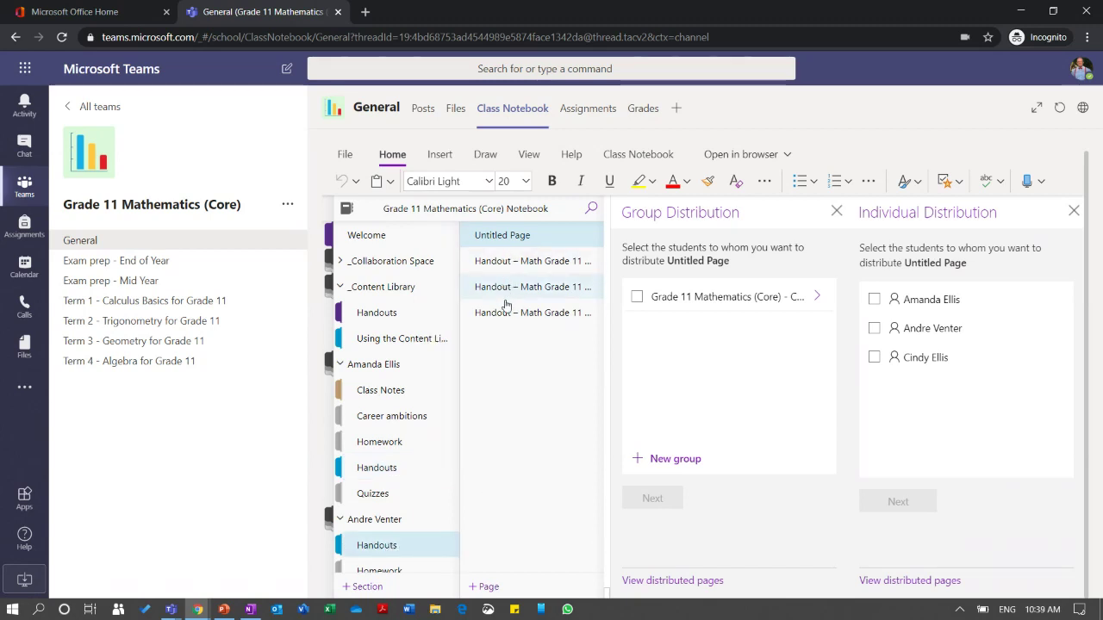
click(373, 496)
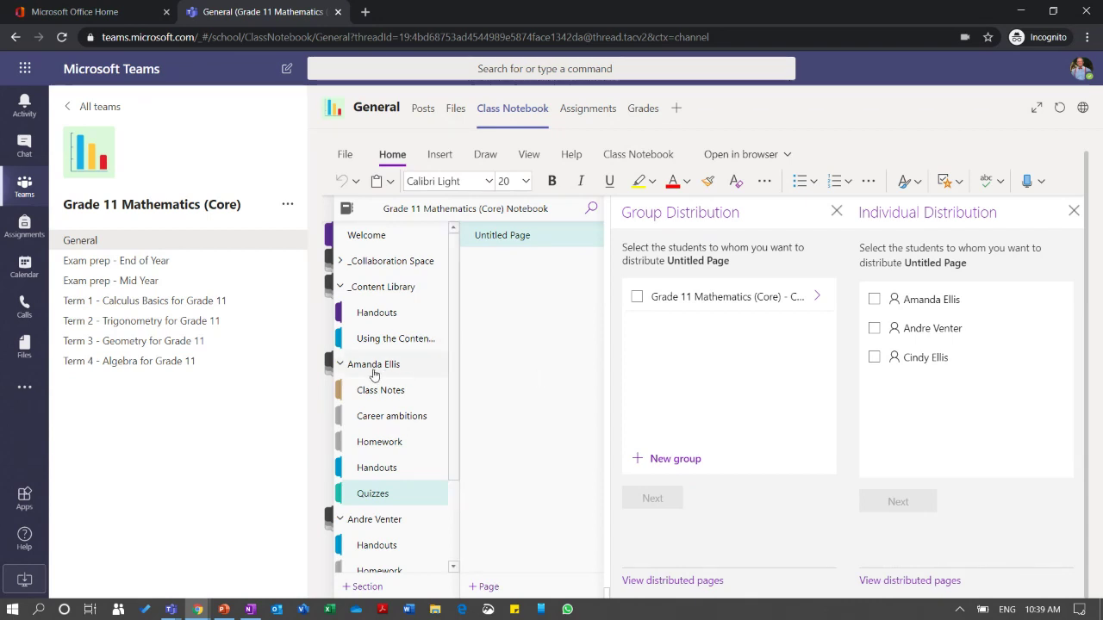
Collapse both expanded student section groups in the Class Notebook's section list
click(340, 366)
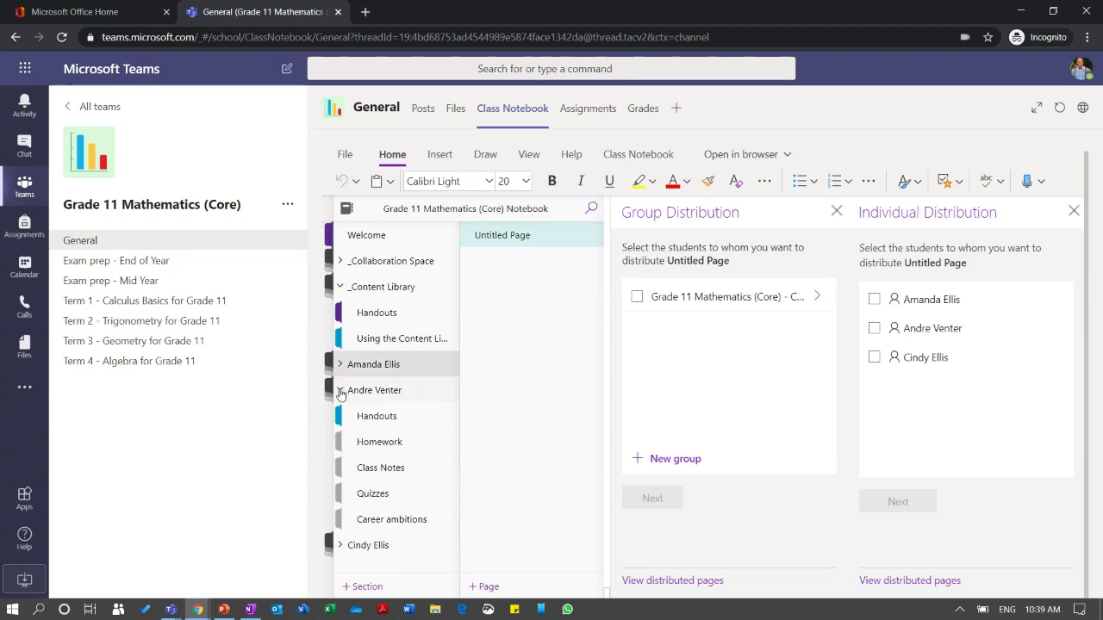
click(339, 390)
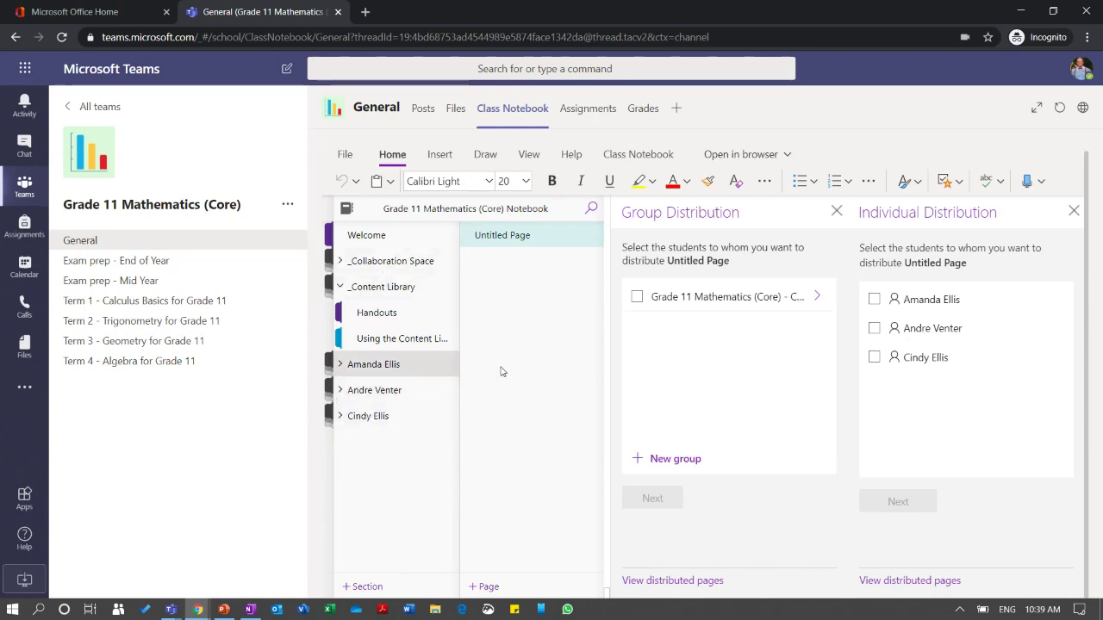
click(443, 365)
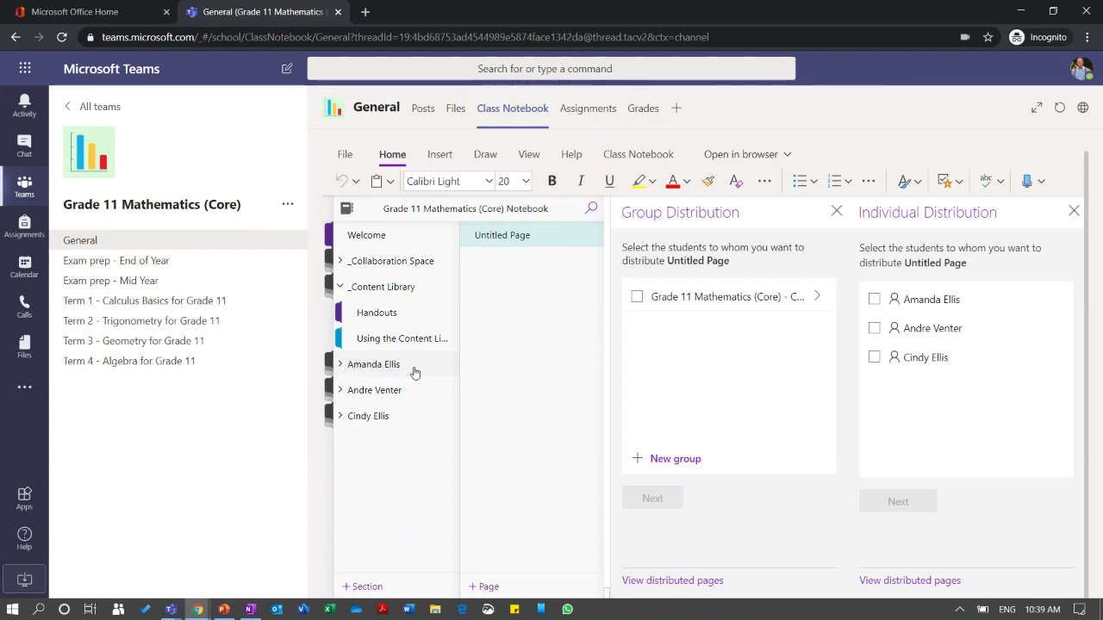
click(352, 368)
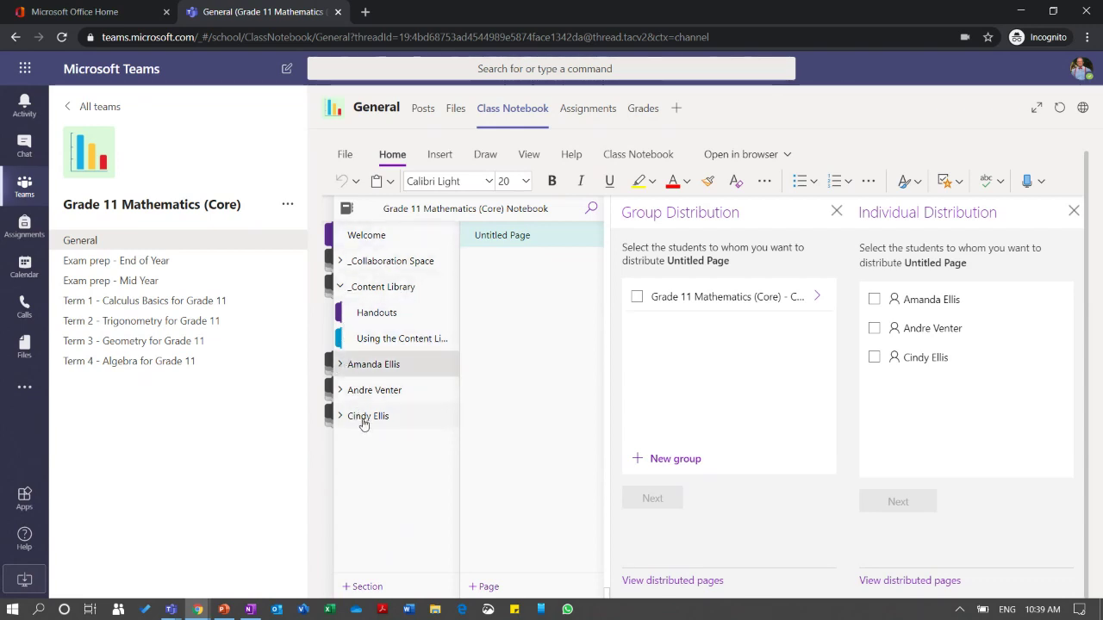
View the Exam prep - End of Year channel and return to the General channel's posts
click(136, 261)
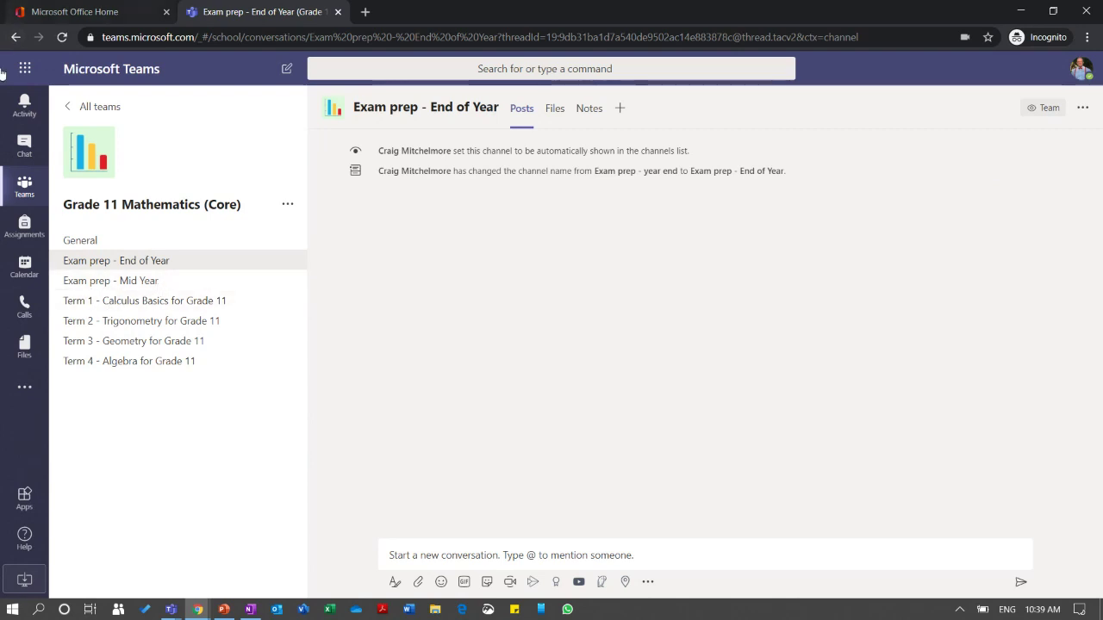
click(16, 37)
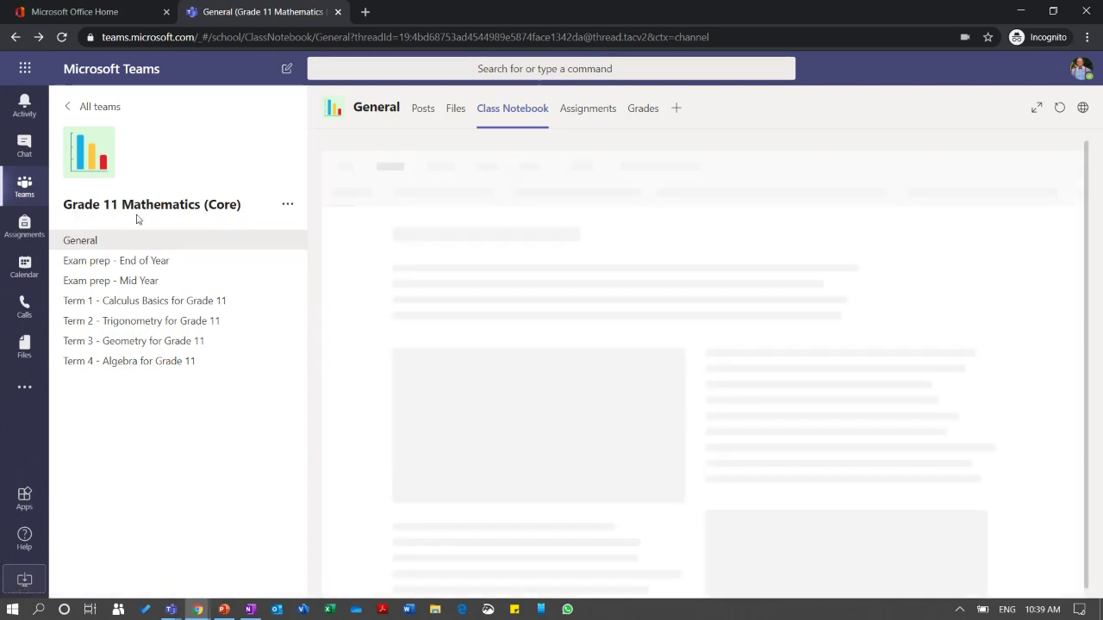
click(98, 246)
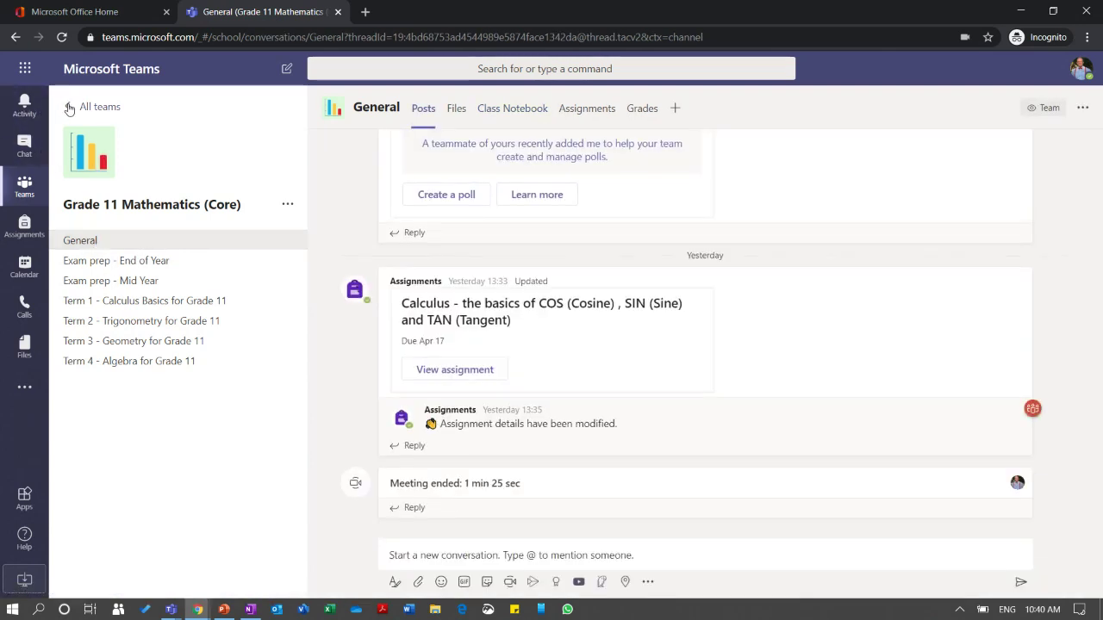
Create a standard Extramurals channel in the Mint School All Staff team, automatically shown in everyone's channel list, and view its channel options
click(69, 107)
click(171, 273)
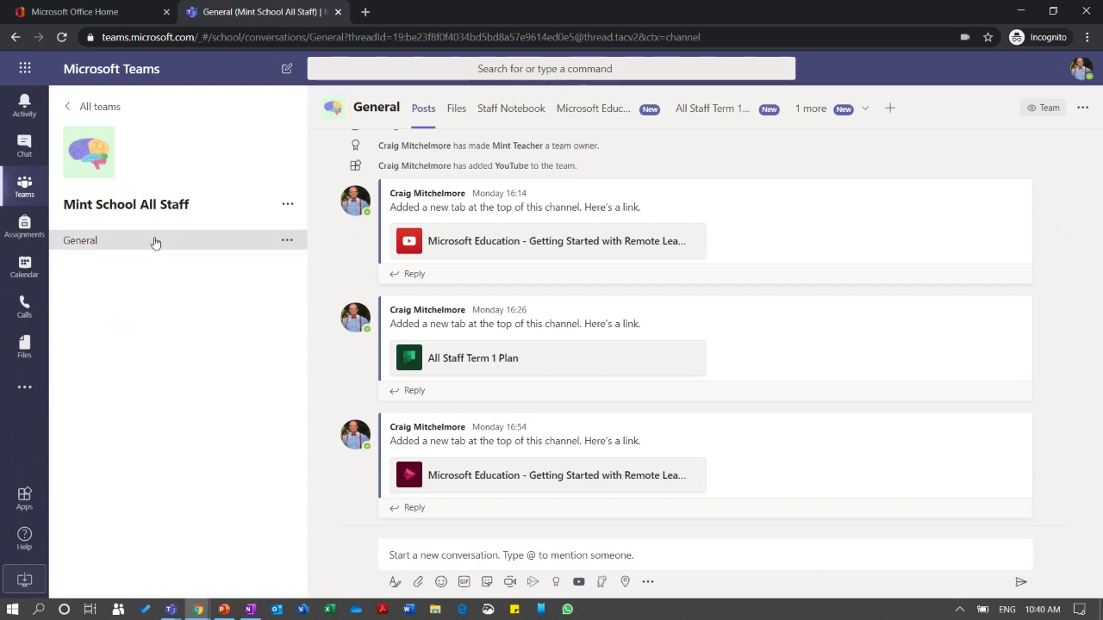
click(288, 207)
click(339, 259)
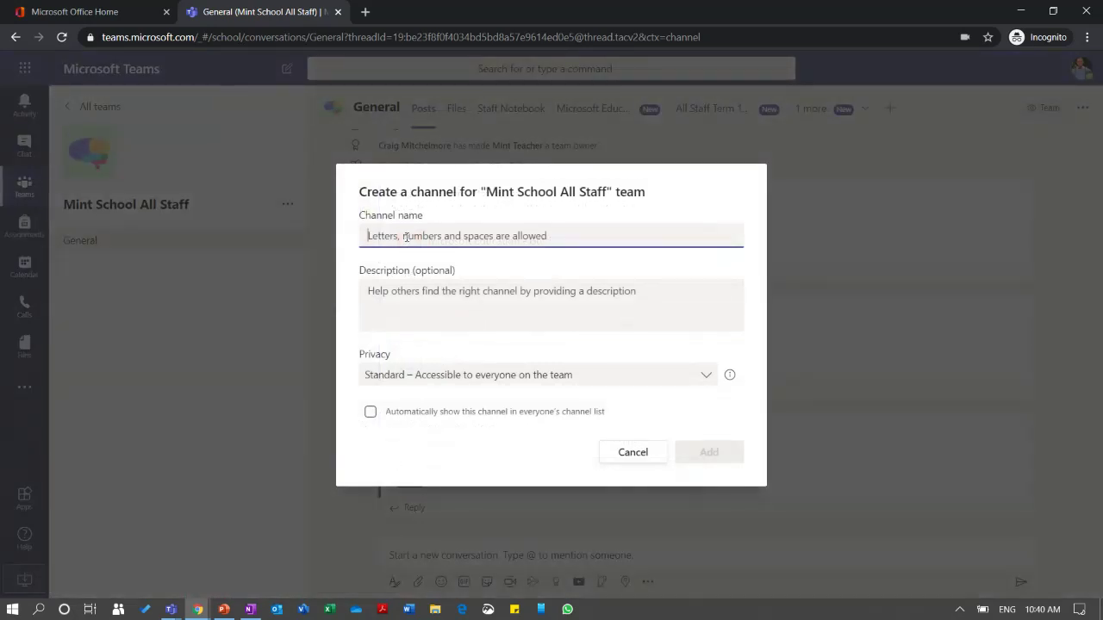
text(Extramurals)
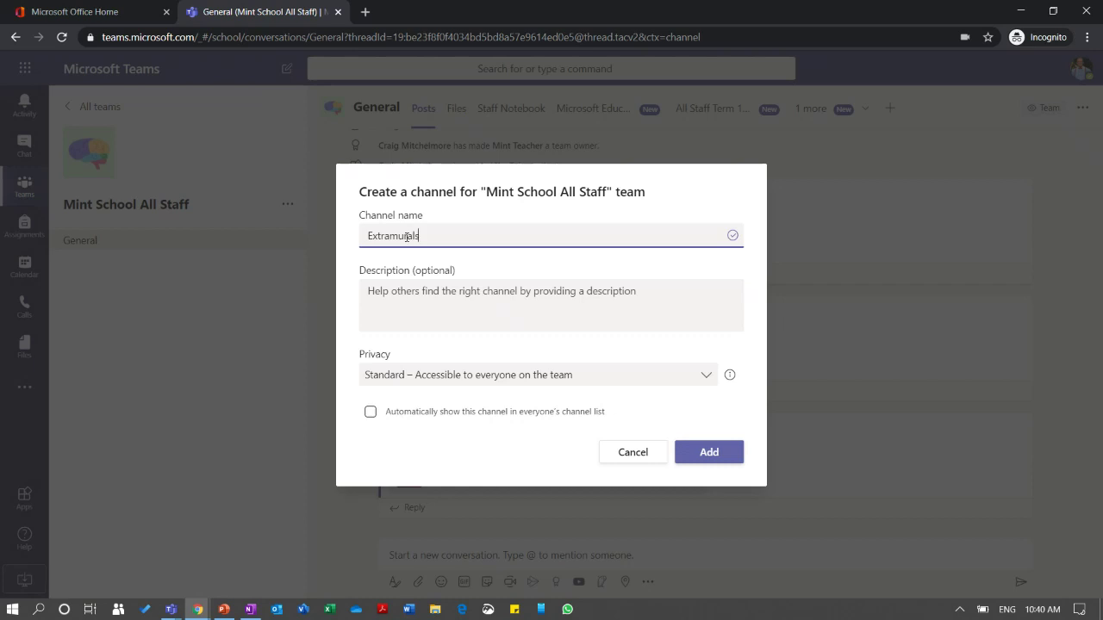
click(370, 412)
click(708, 452)
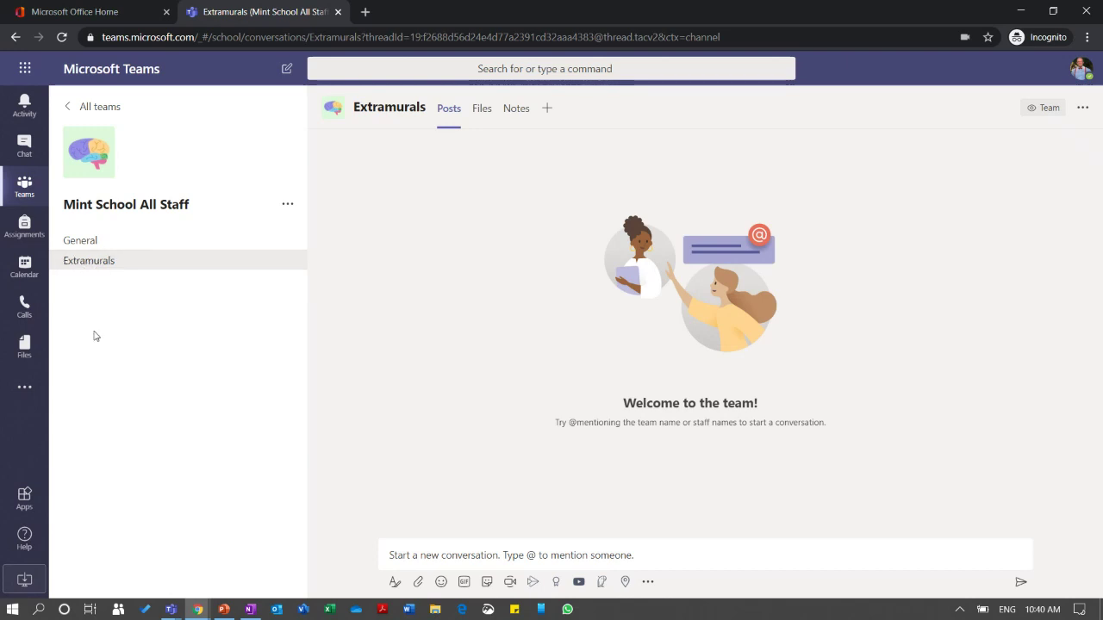
click(287, 263)
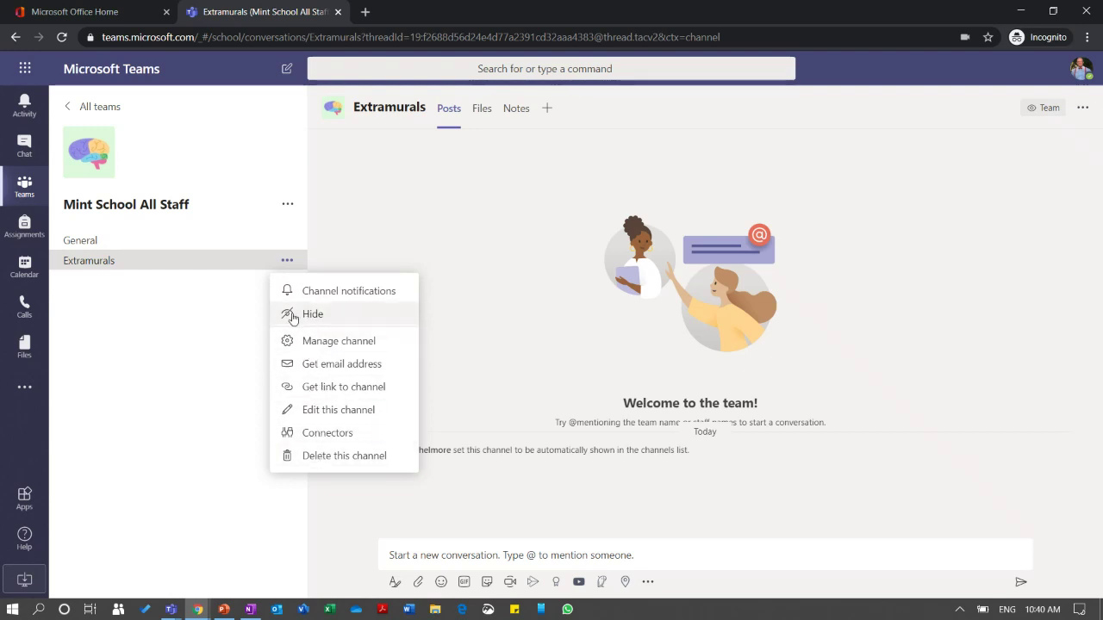
click(215, 261)
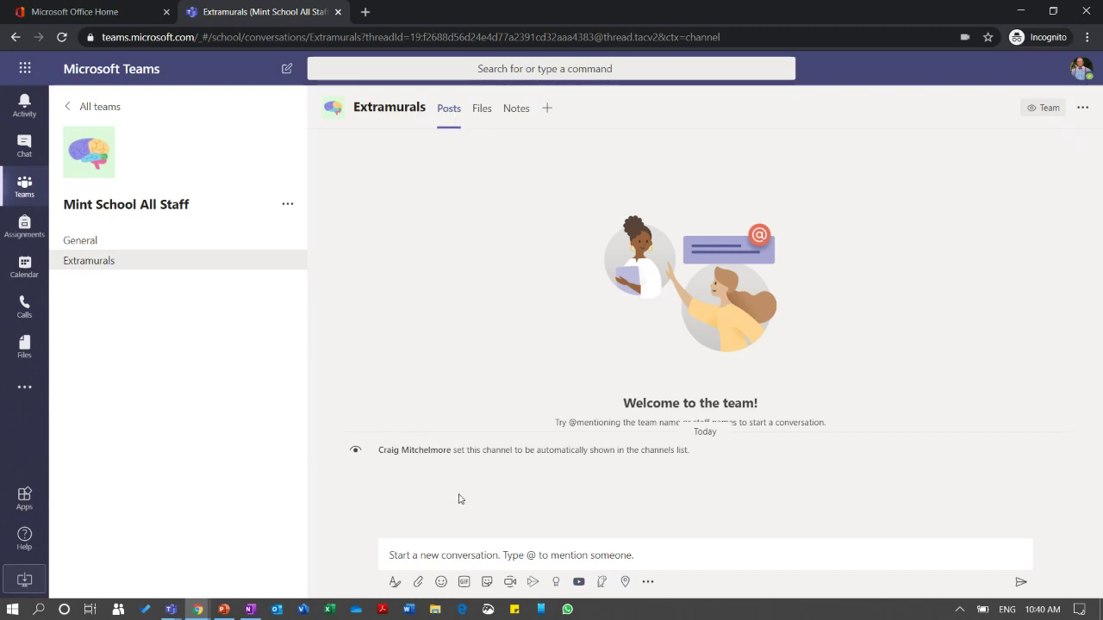
click(446, 556)
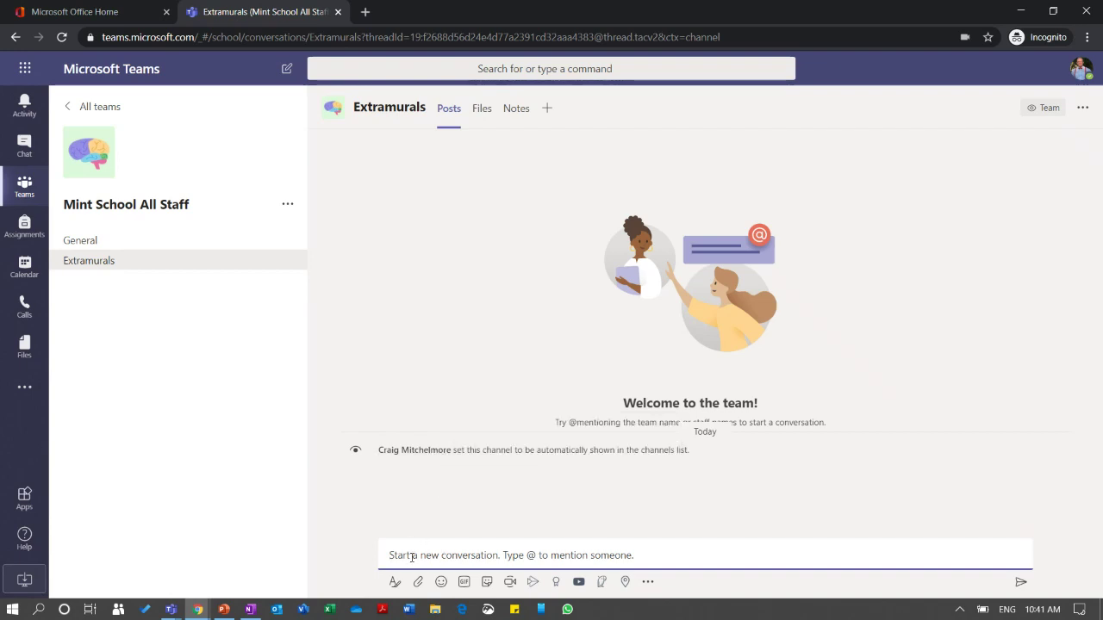
text(@)
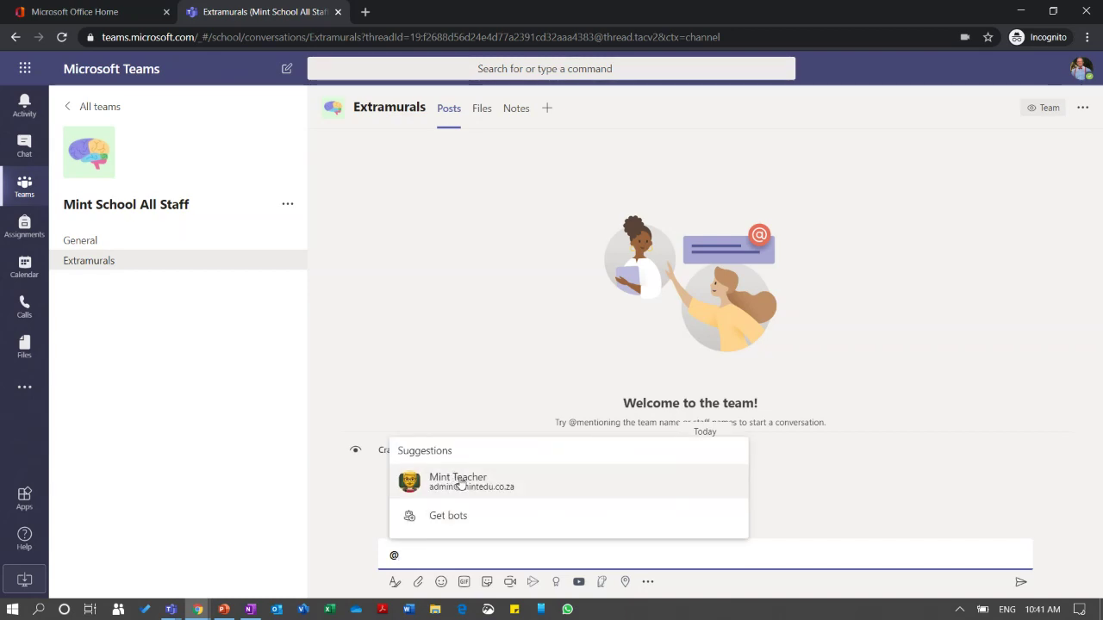
click(468, 485)
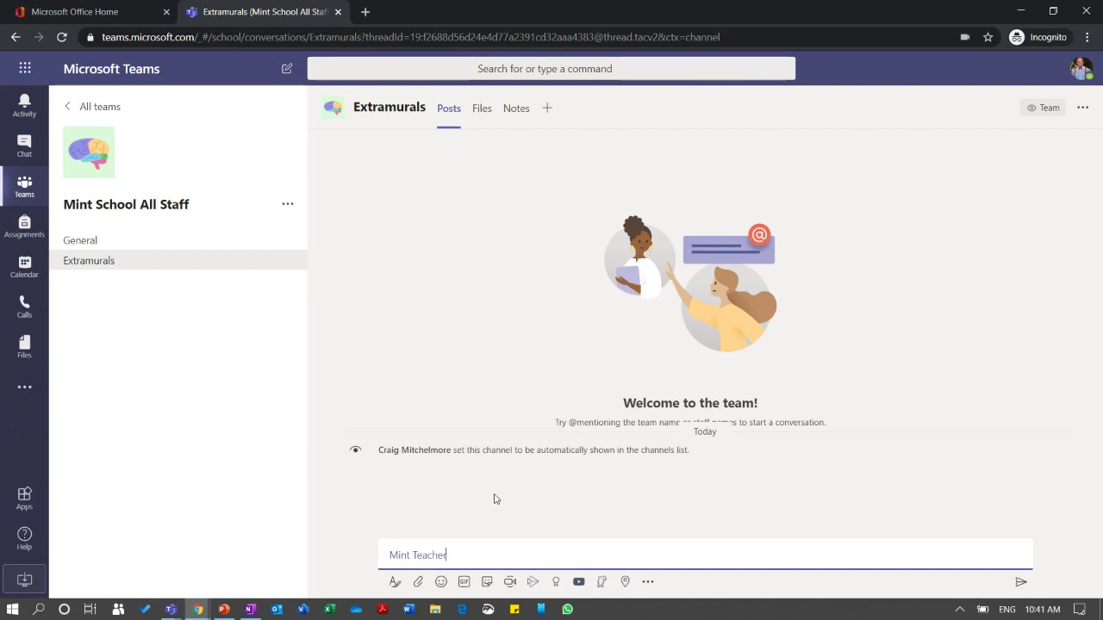
key(BackSpace)
key(BackSpace)
key(BackSpace)
key(BackSpace)
key(BackSpace)
key(BackSpace)
key(BackSpace)
key(BackSpace)
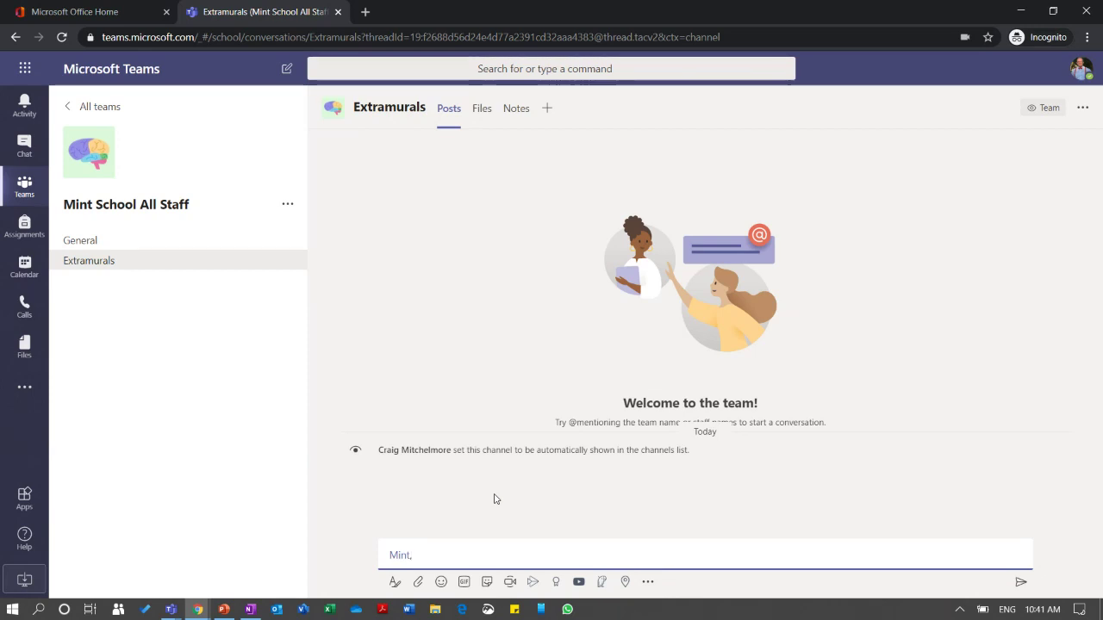
Complete the message with "please see the files that I left in the chat to you" and post it
text(please see the fu)
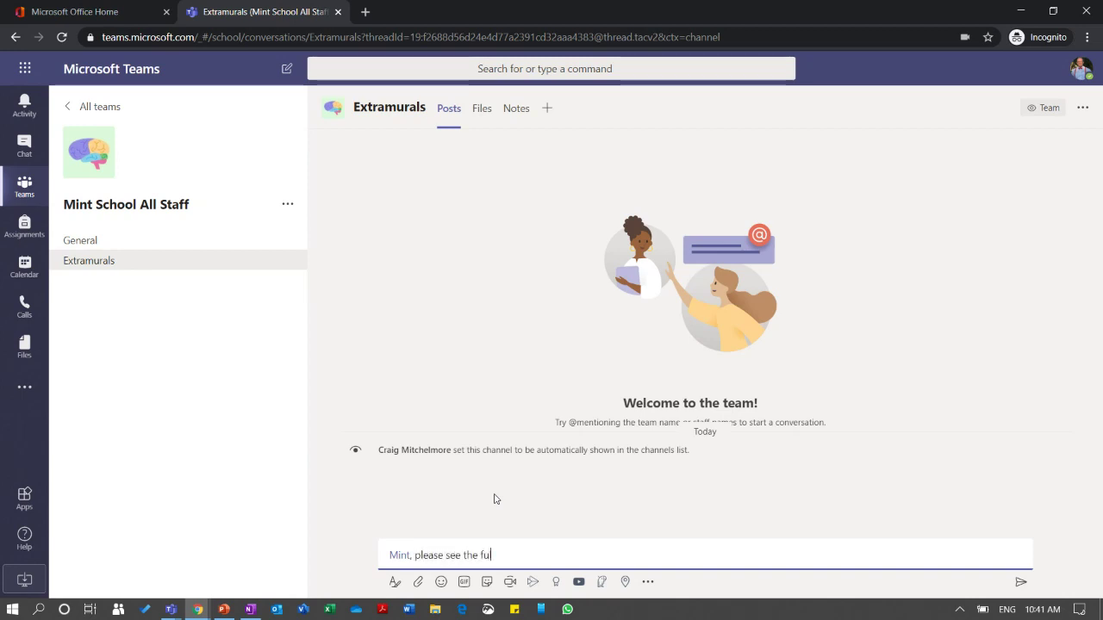
text(iles that I left o)
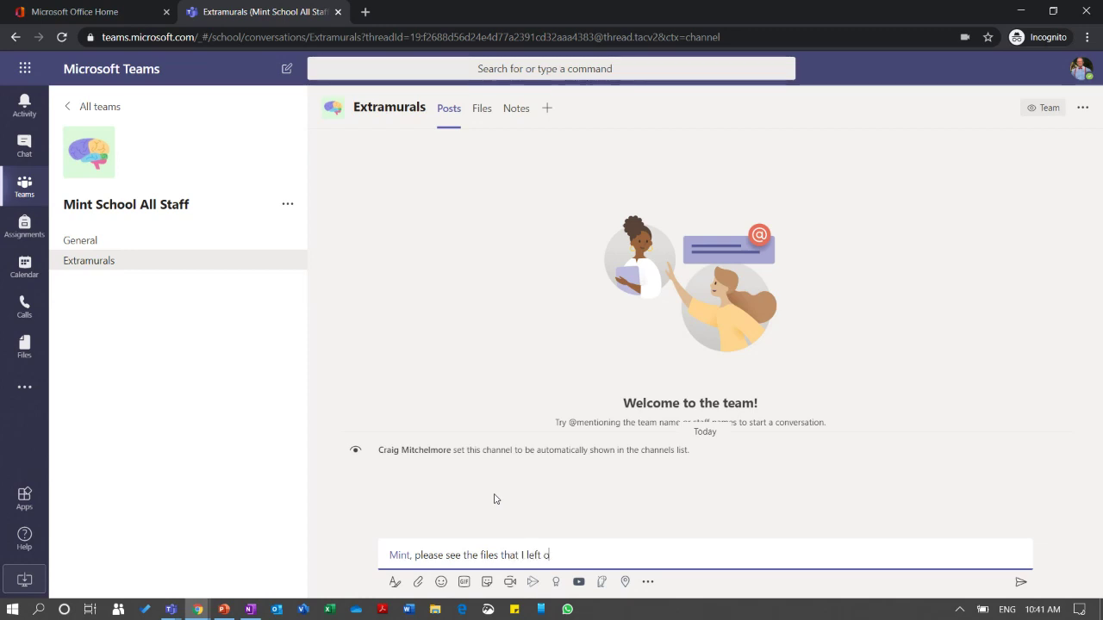
key(BackSpace)
text(in )
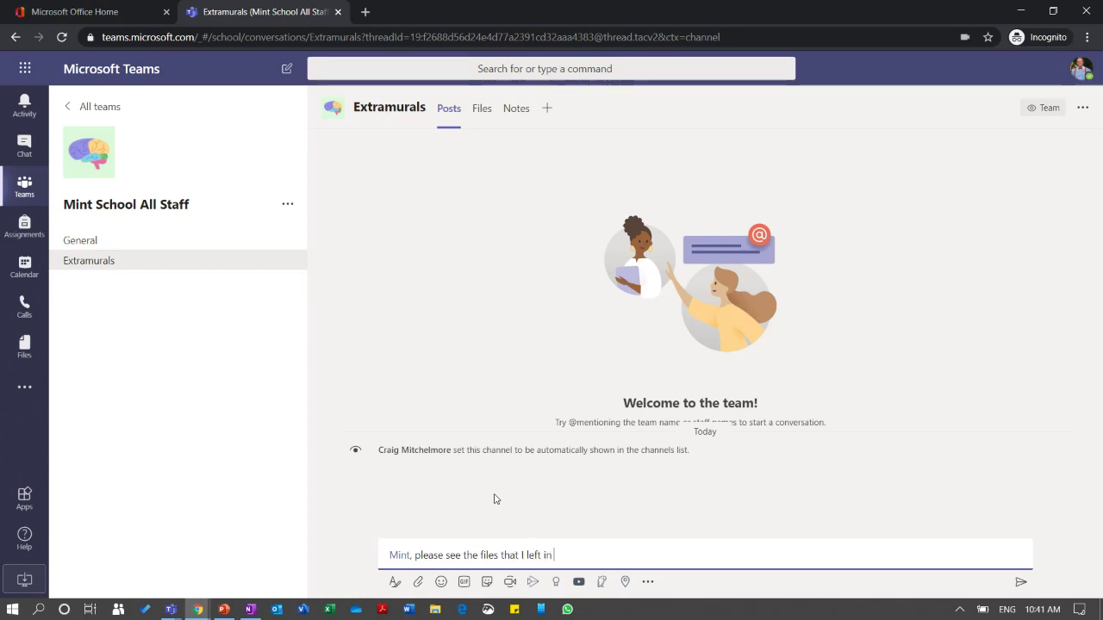
text(the chat to you)
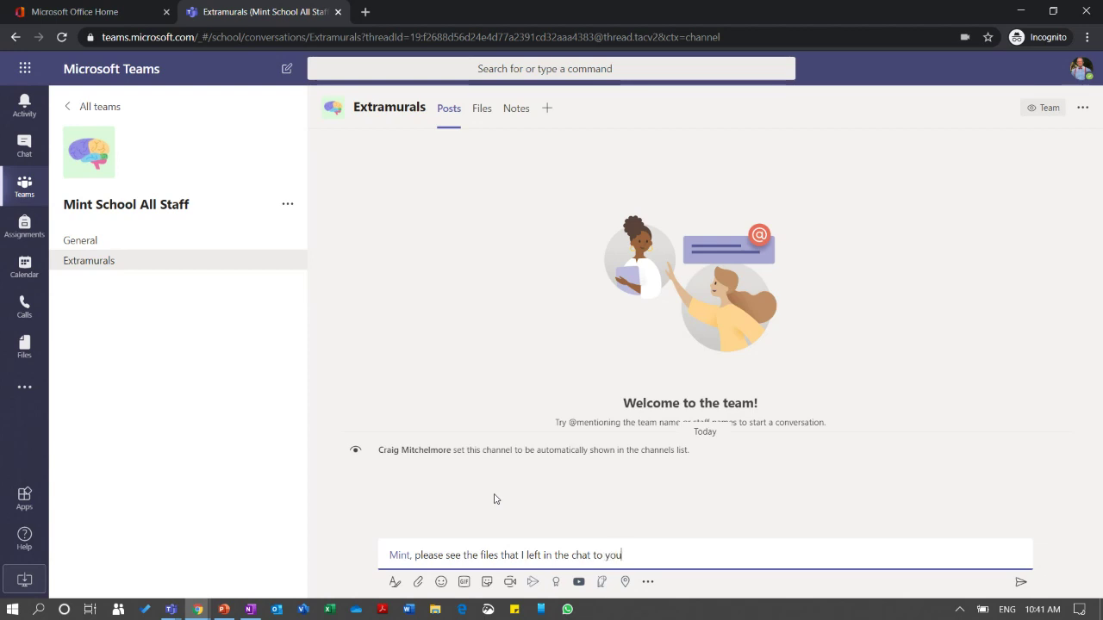
key(Return)
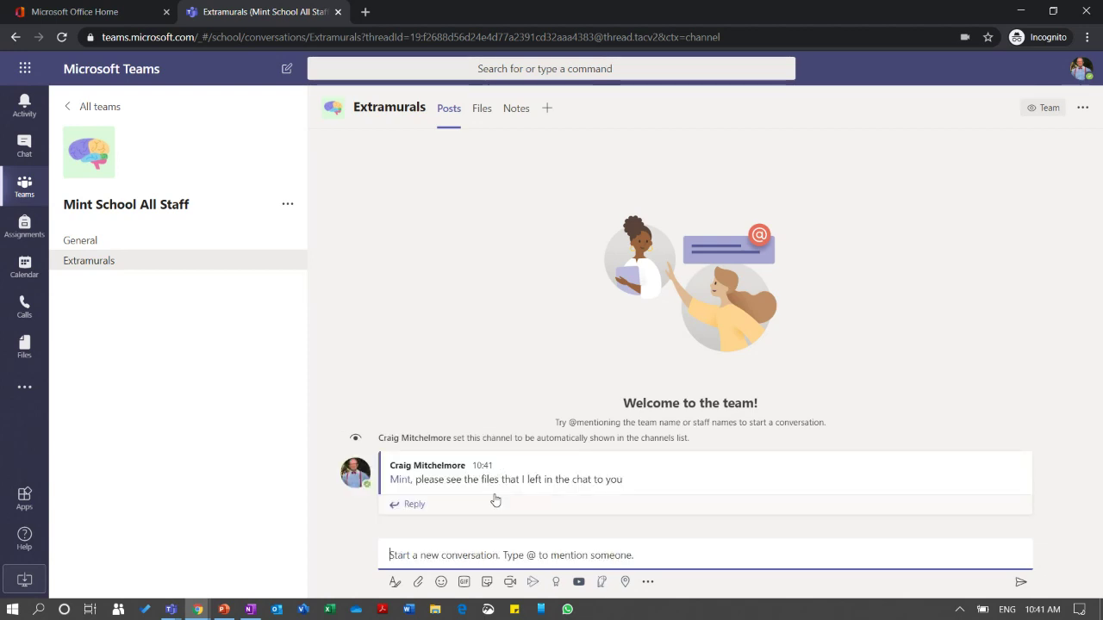
View the recent chats, return to the Extramurals channel and examine the reactions available for the posted message
click(25, 149)
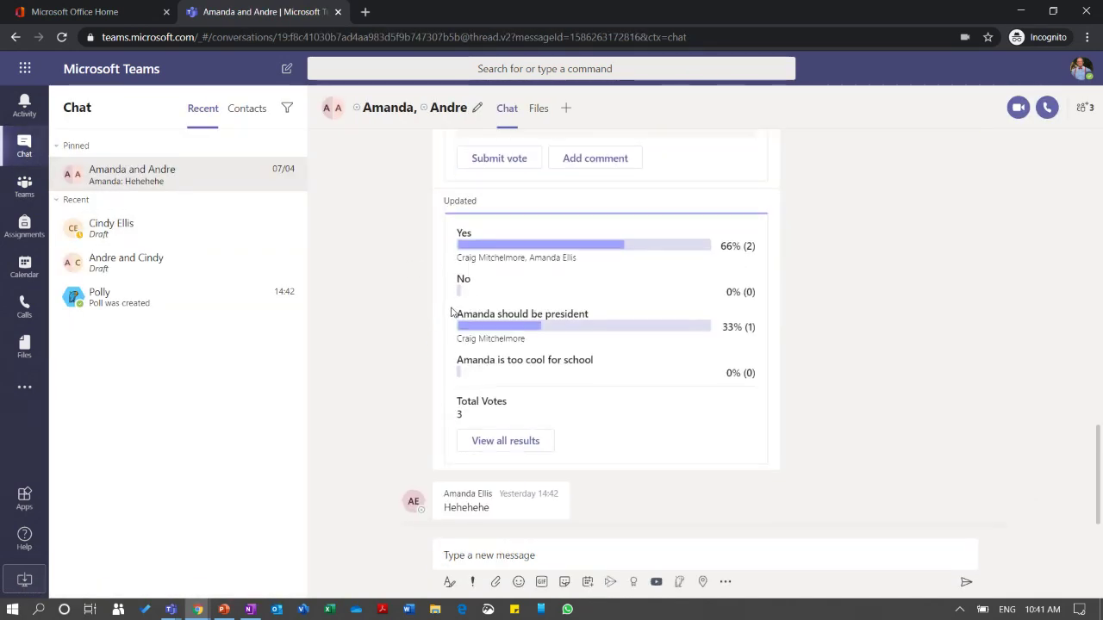
click(24, 185)
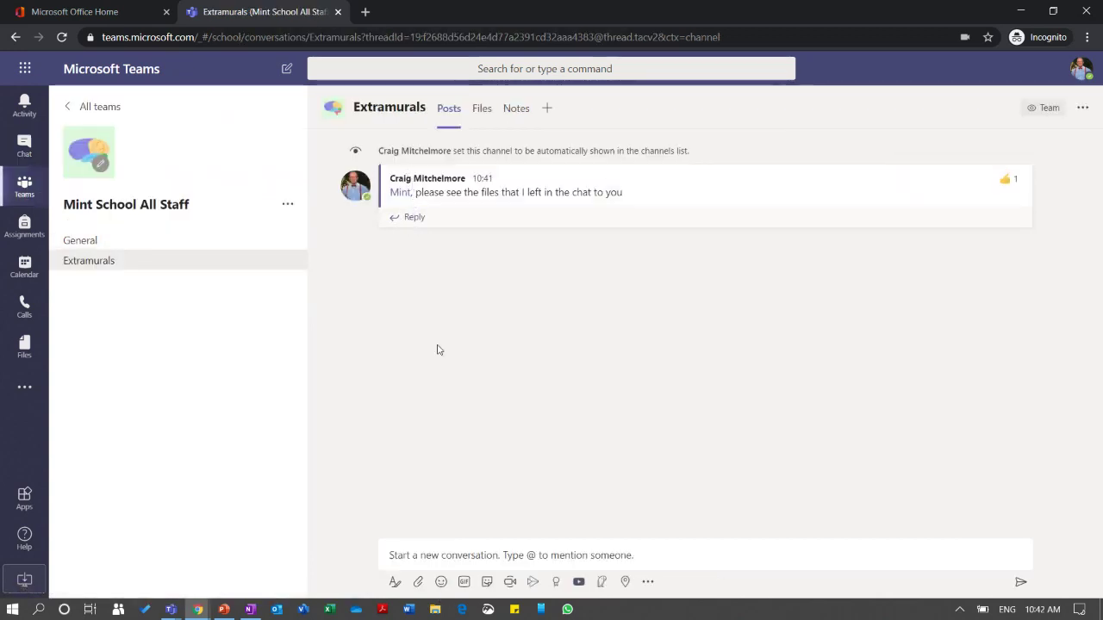
click(476, 556)
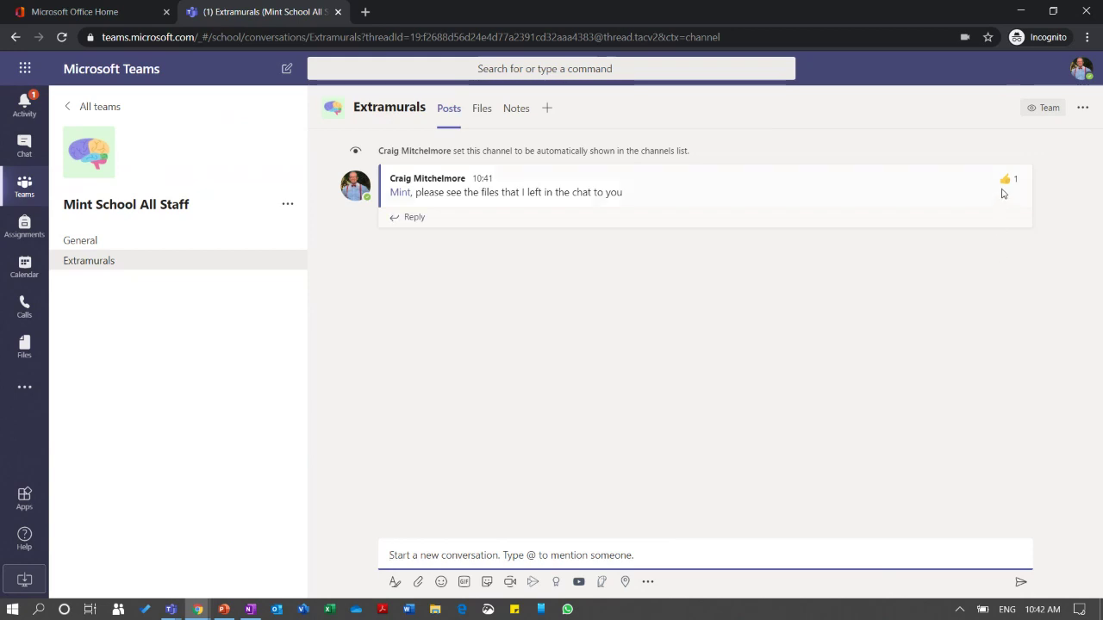
mouse_move(1008, 184)
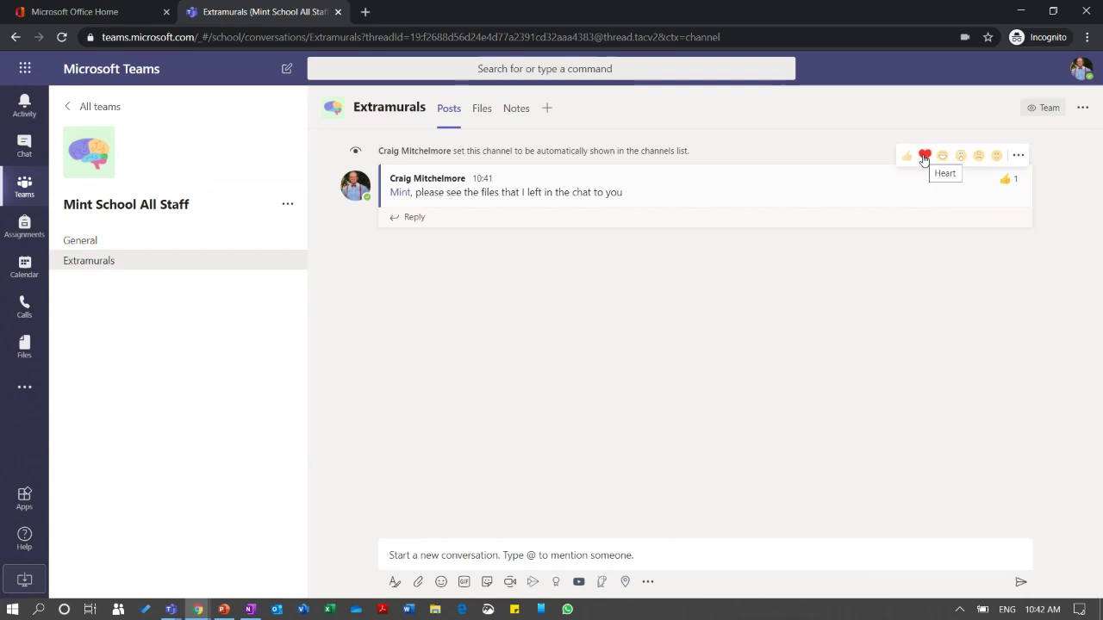
right_click(980, 158)
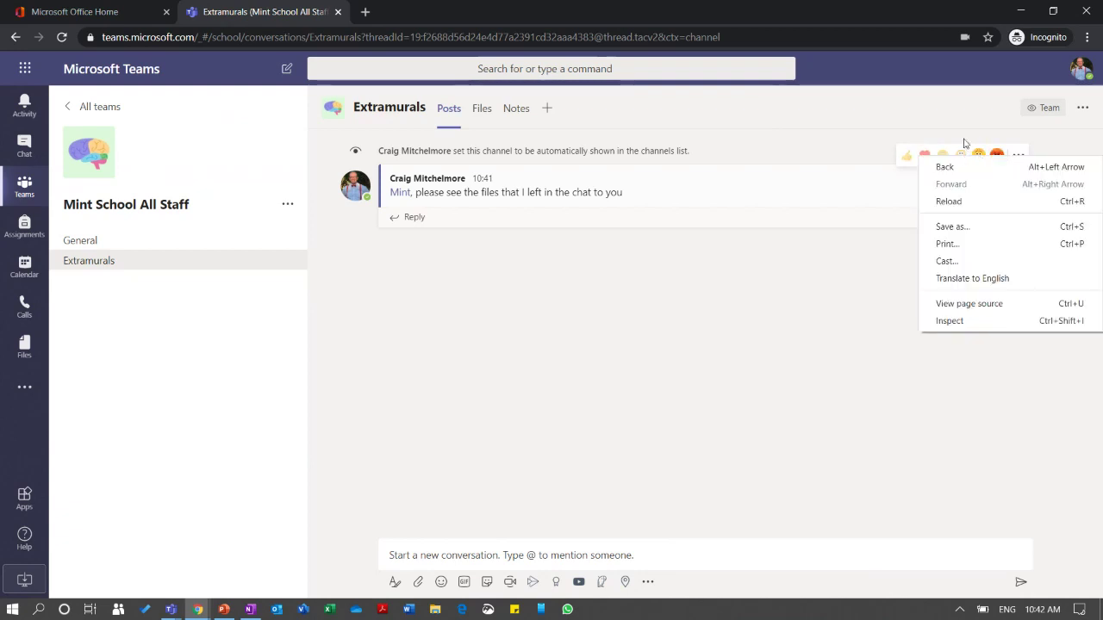
Give the posted message a thumbs-up reaction and reply to it with "Thank you for acknowledging"
click(965, 143)
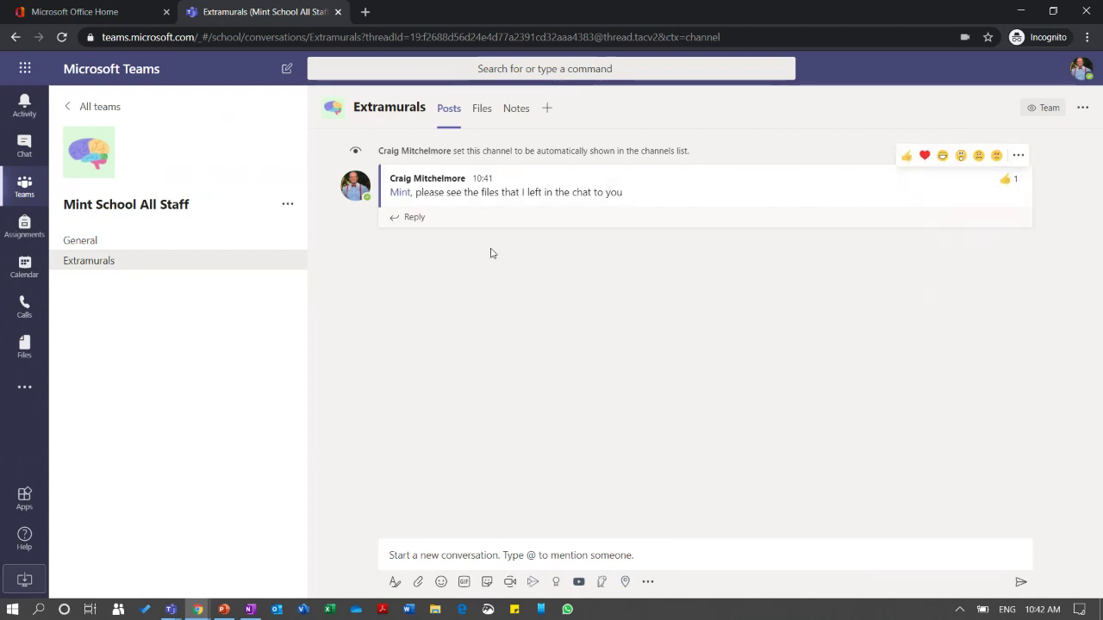
click(440, 221)
text(Thank you for acknoleldging)
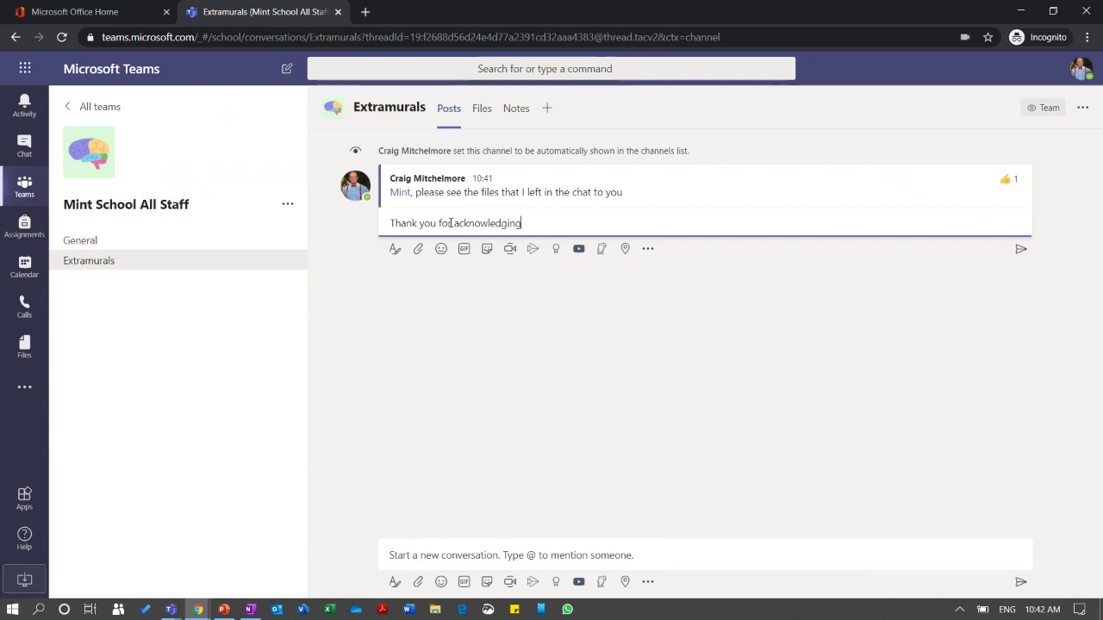
key(Return)
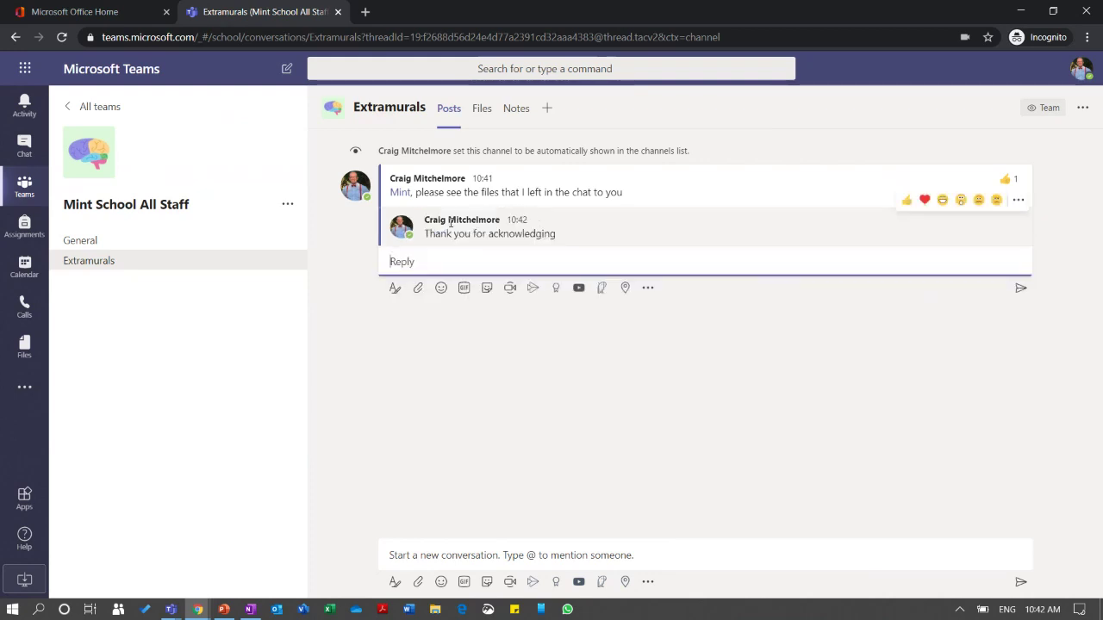
Reply in the same thread with the sunglasses emoji
click(442, 290)
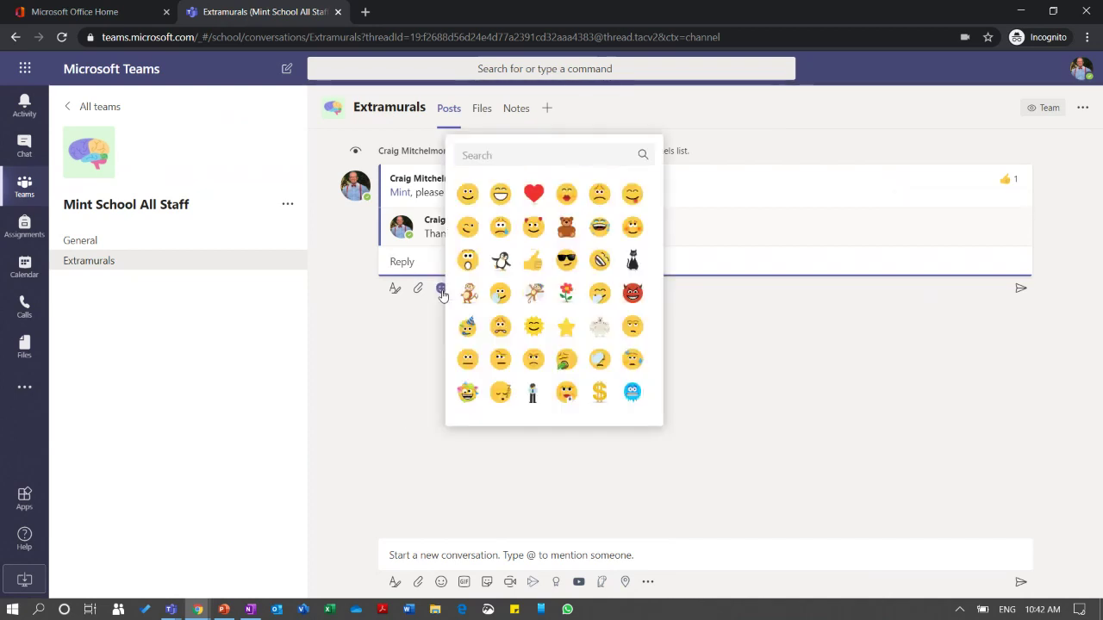
click(566, 260)
click(1019, 290)
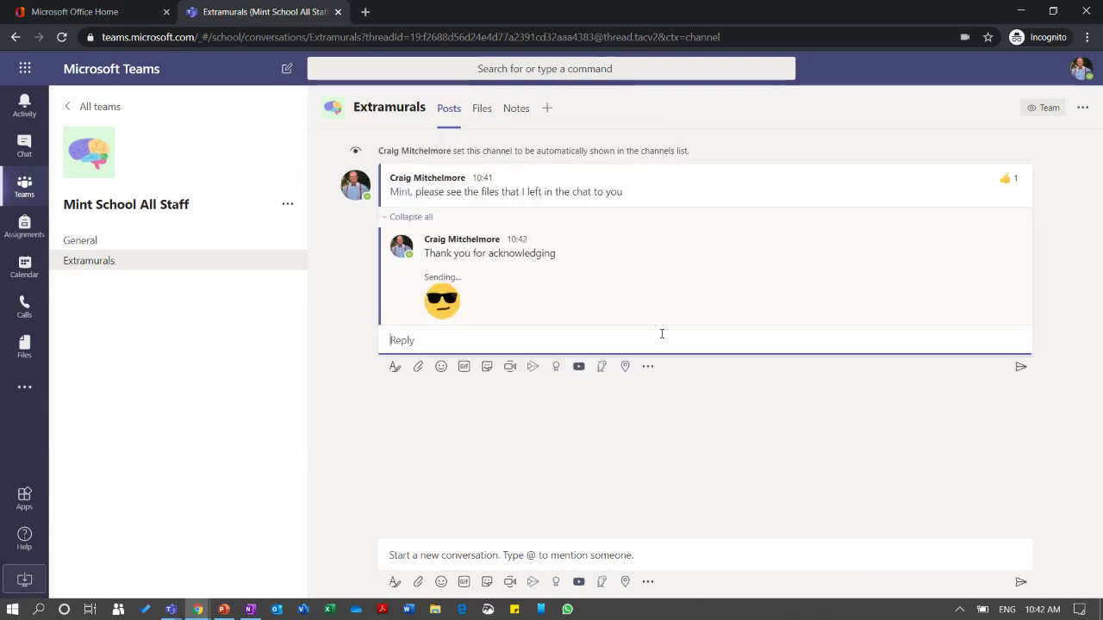
Search the GIFs for "Awesome" and send the one of the man in a dark suit and tie as a reply
click(464, 358)
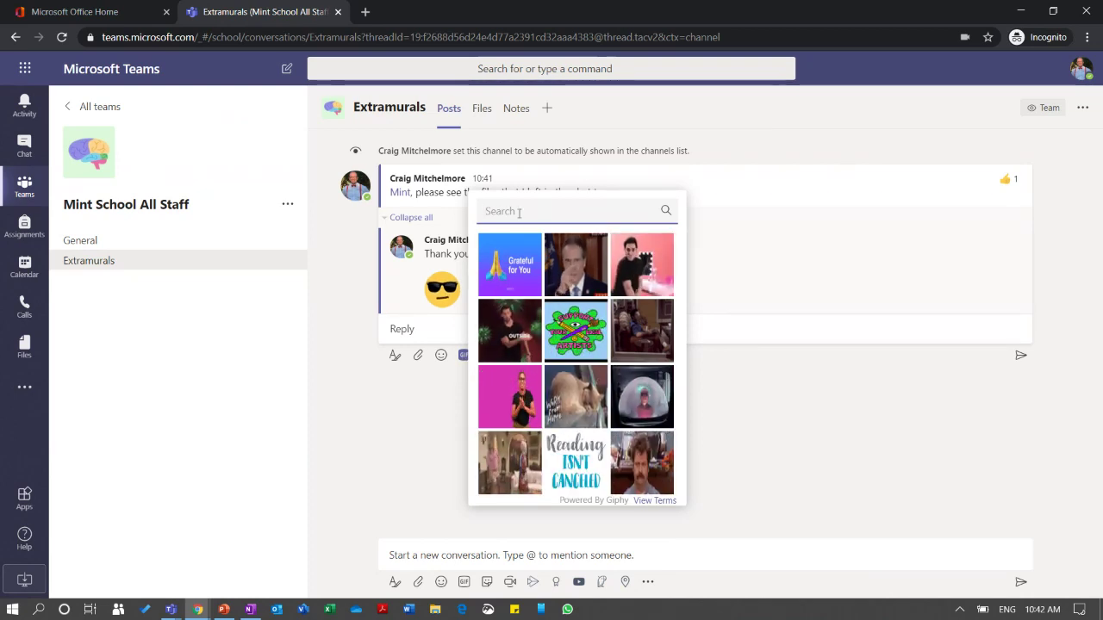
text(Awesome)
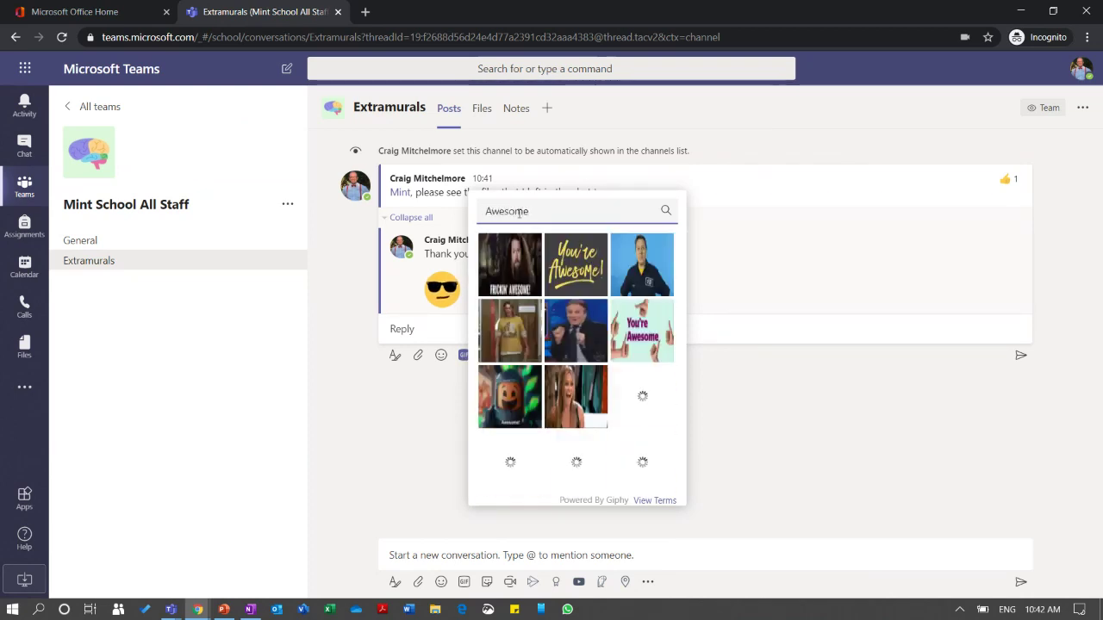
click(576, 328)
click(1021, 521)
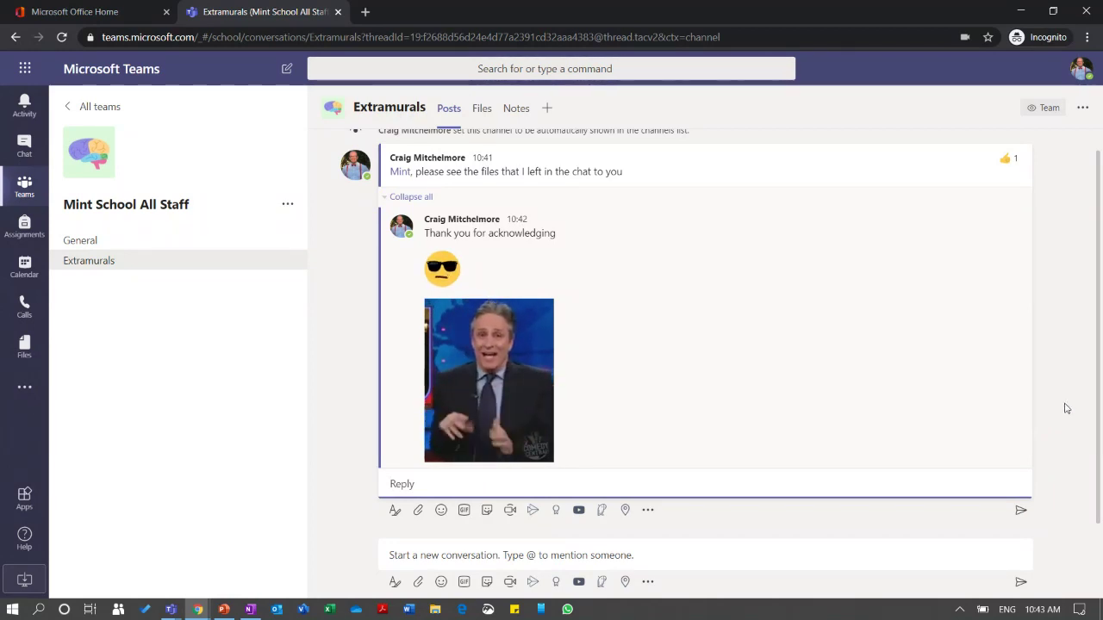
Reply with the popular sticker of a rhino riding a red motorbike
click(487, 512)
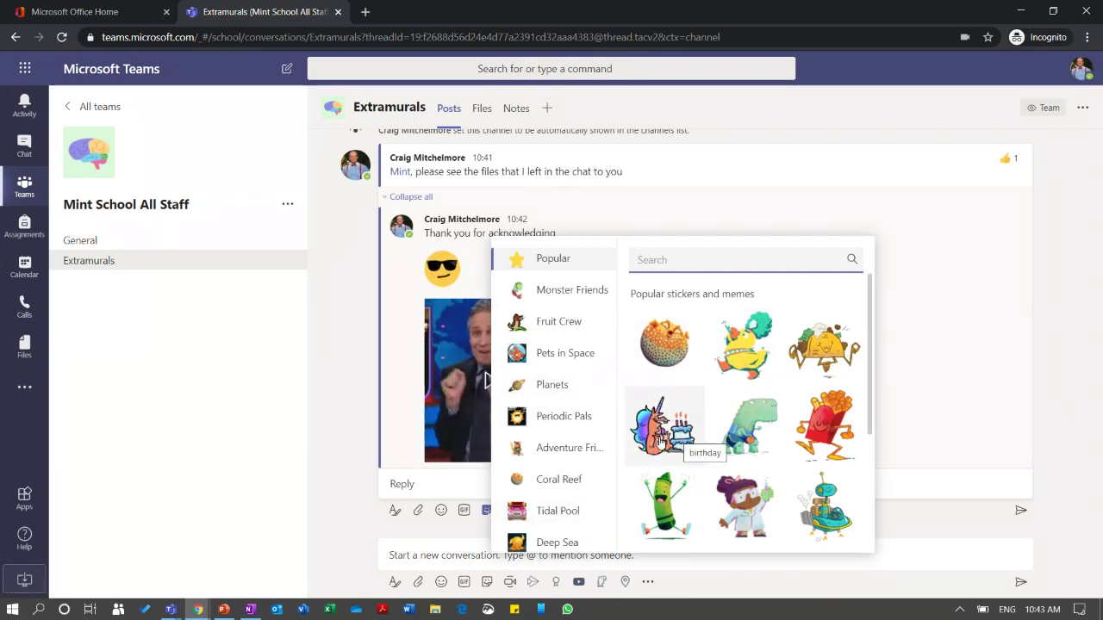
scroll(662, 440, down, 2)
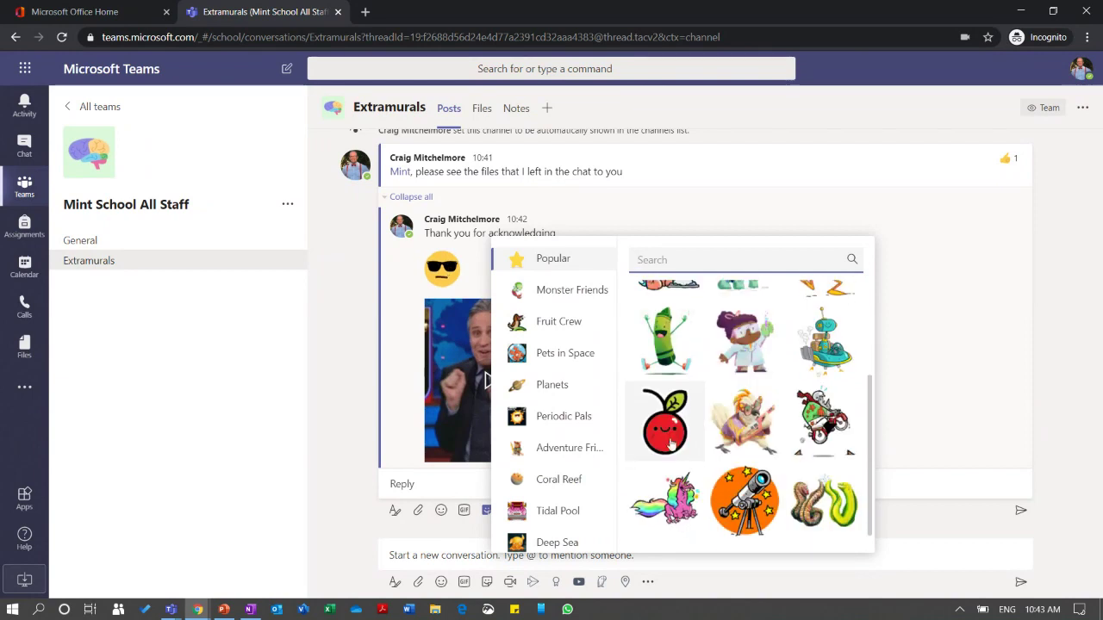
click(812, 424)
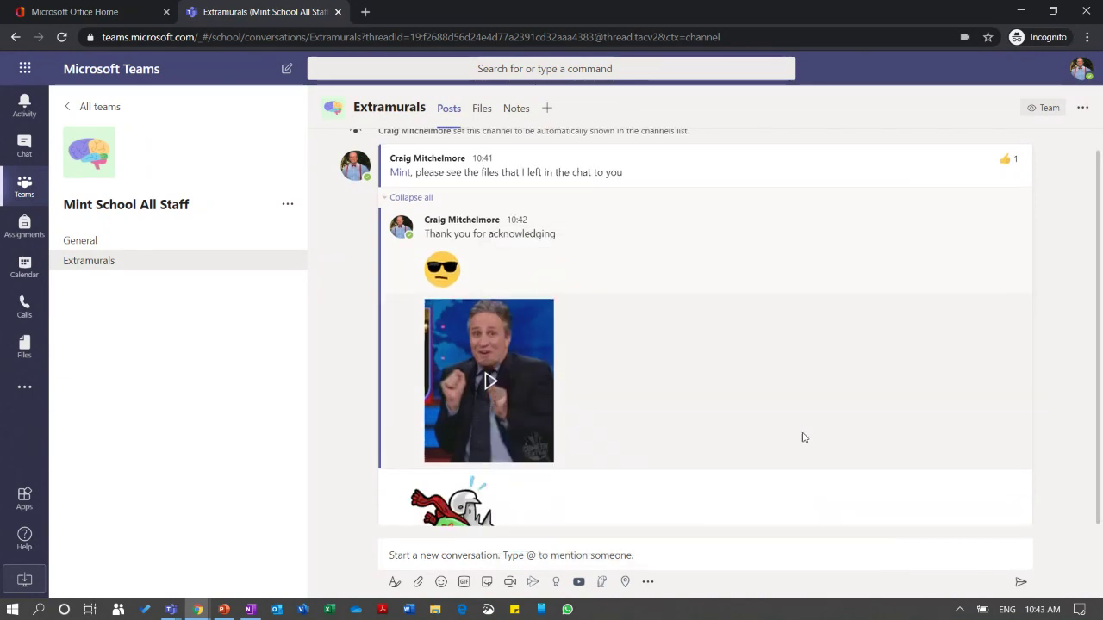
scroll(1018, 470, down, 2)
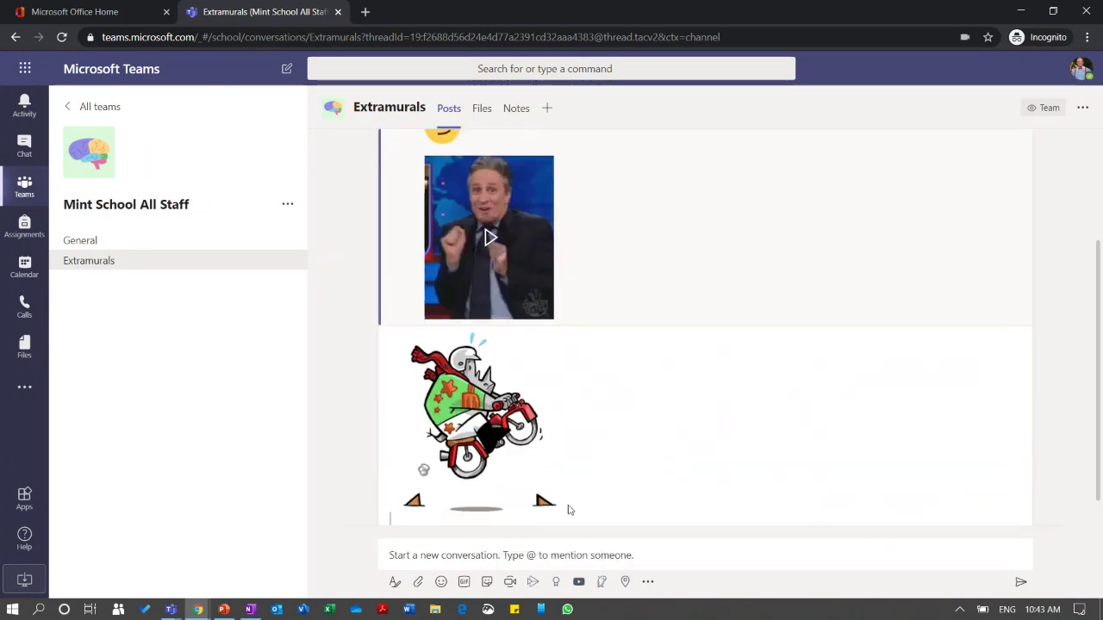
click(1015, 515)
scroll(887, 397, up, 1)
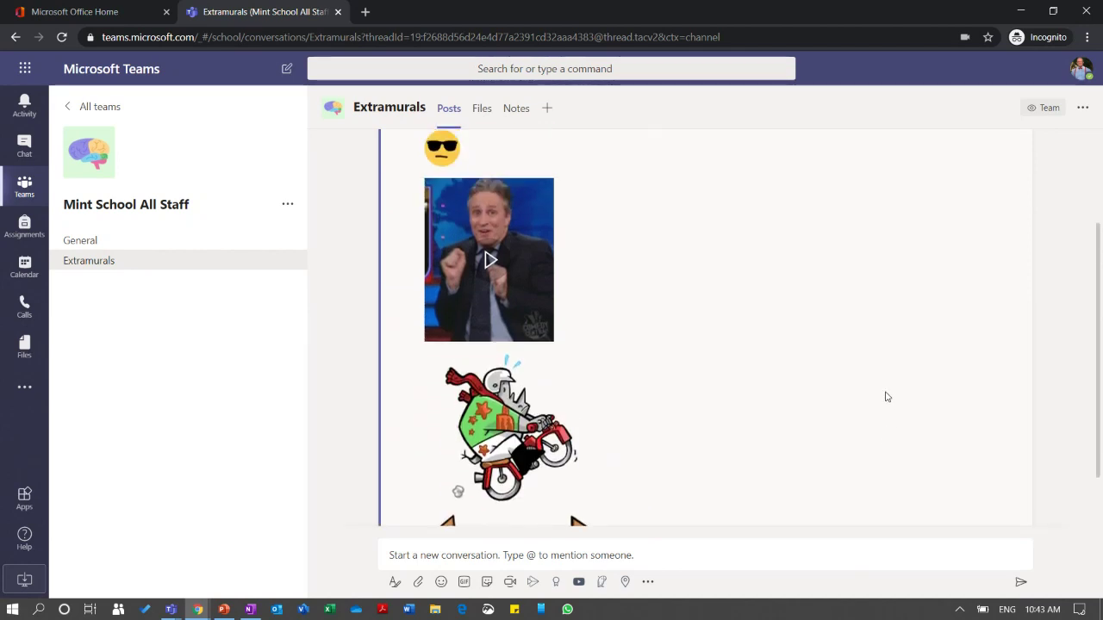
mouse_move(911, 382)
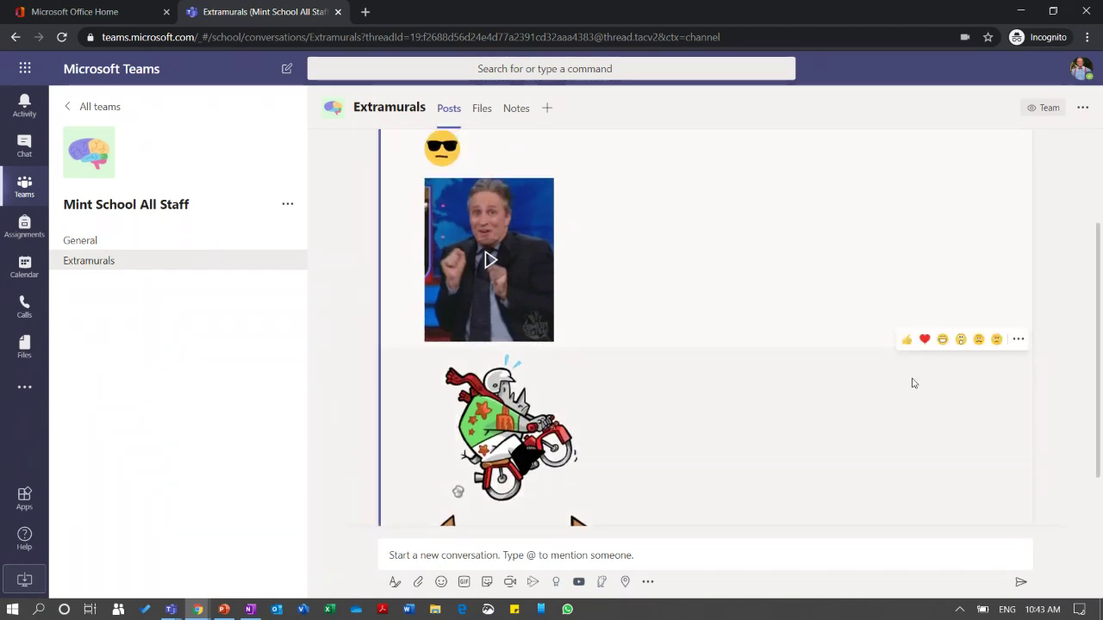
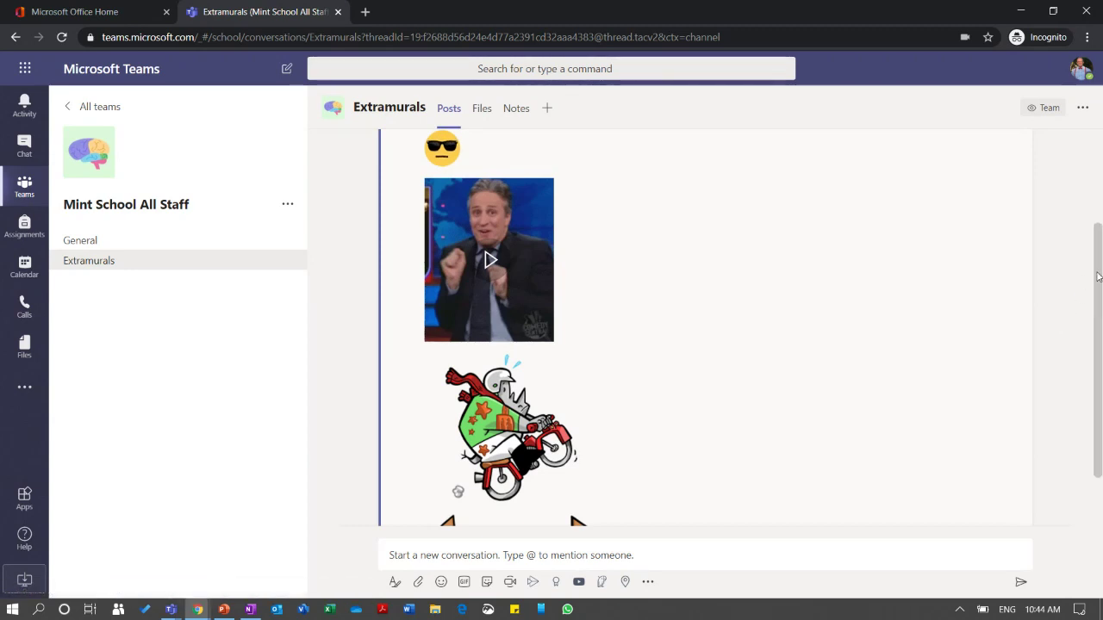
drag(1097, 274, 1087, 233)
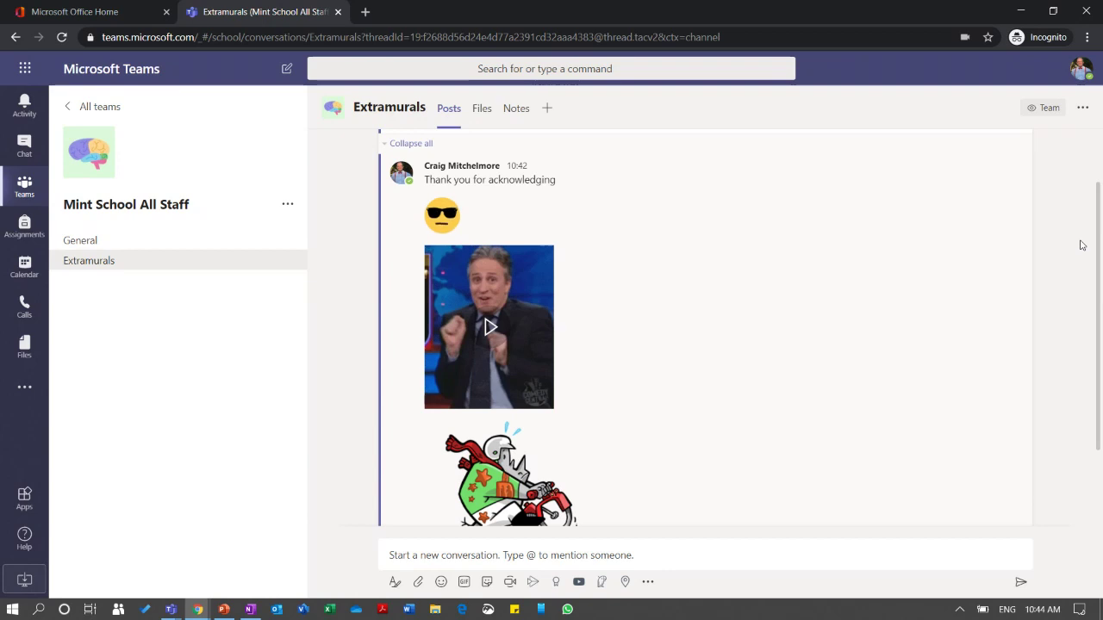
mouse_move(1095, 246)
mouse_down()
mouse_move(1092, 208)
mouse_move(1098, 262)
mouse_up()
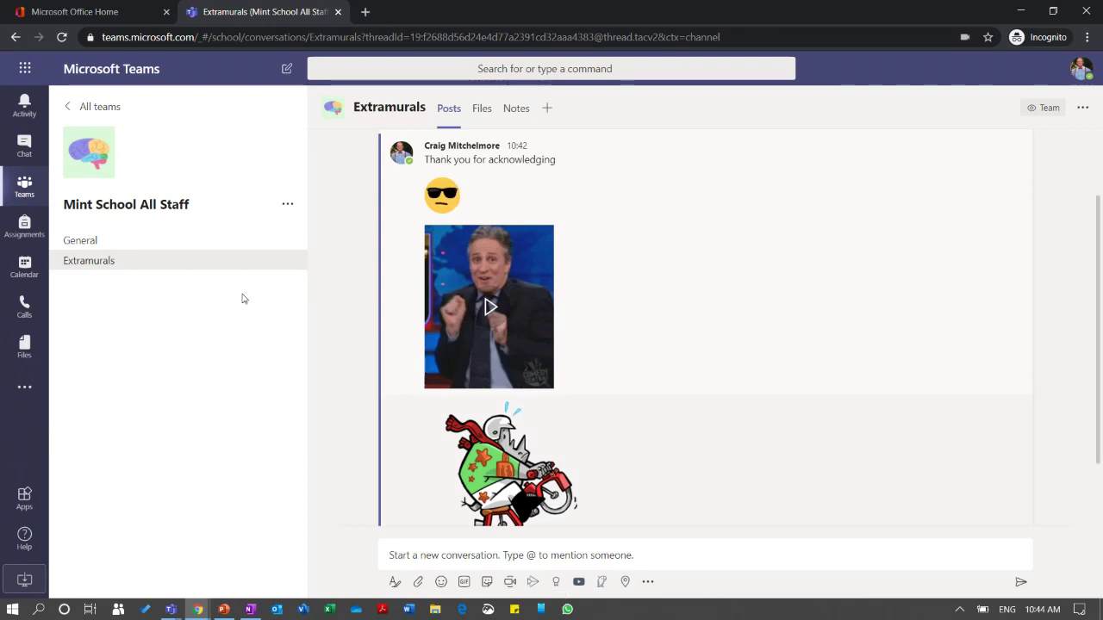
View the Grade 11 Mathematics (Core) team's posts and examine the Praise badges in the Mint School All Staff team's General channel
click(66, 109)
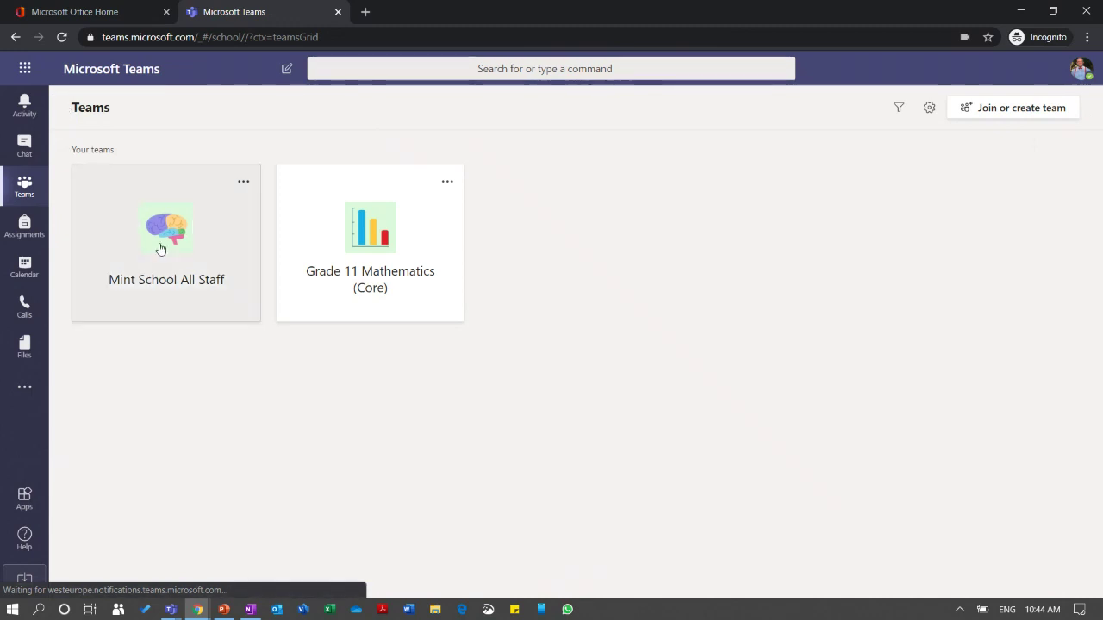
click(337, 282)
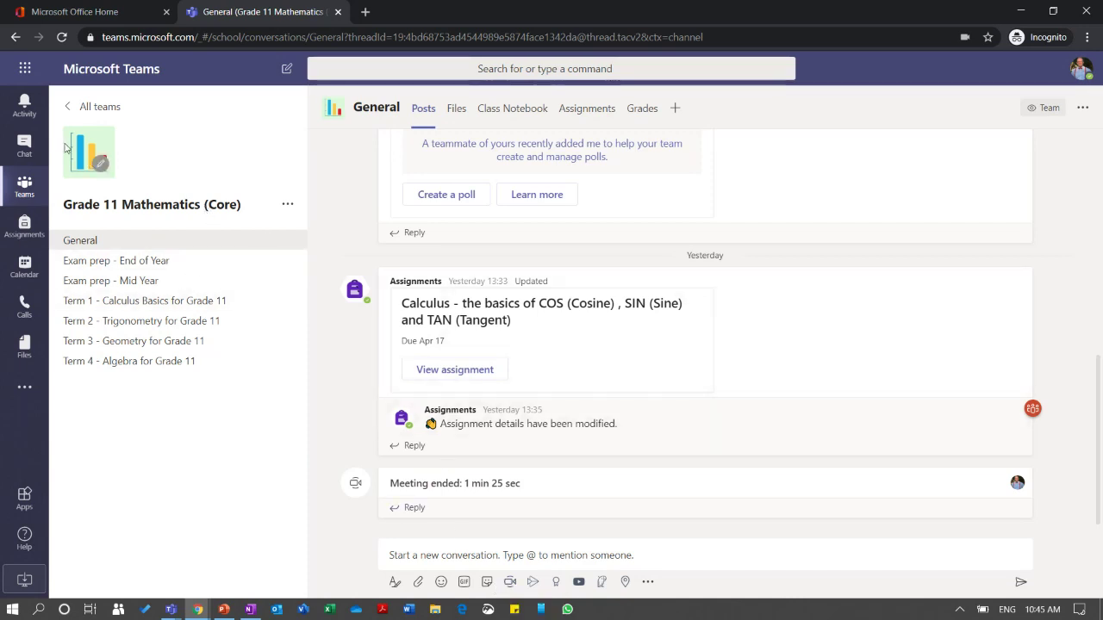
click(70, 107)
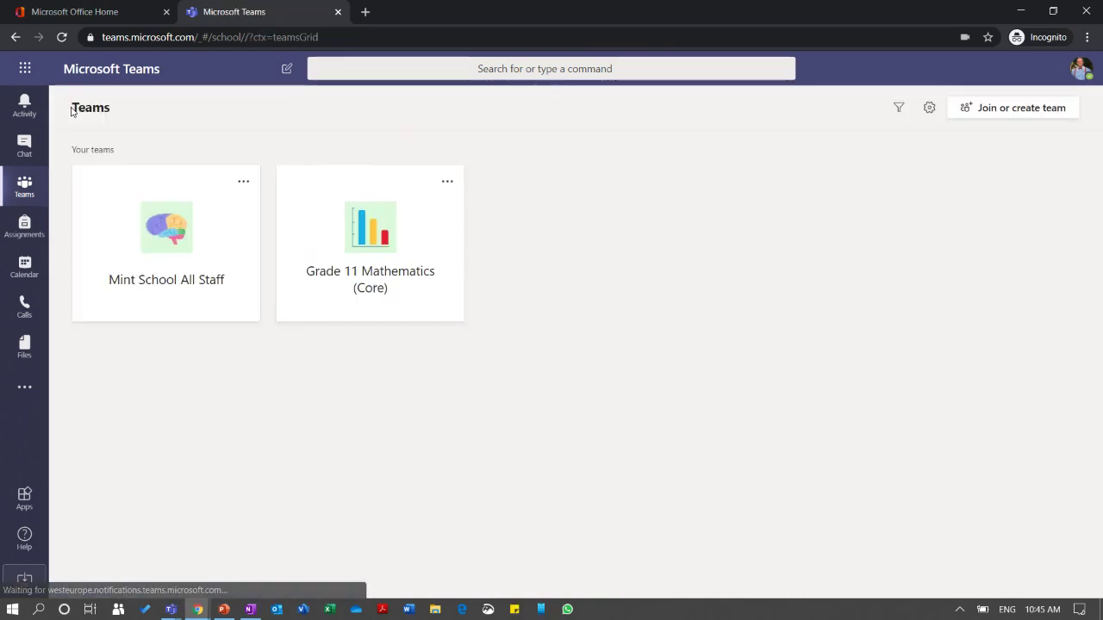
click(144, 238)
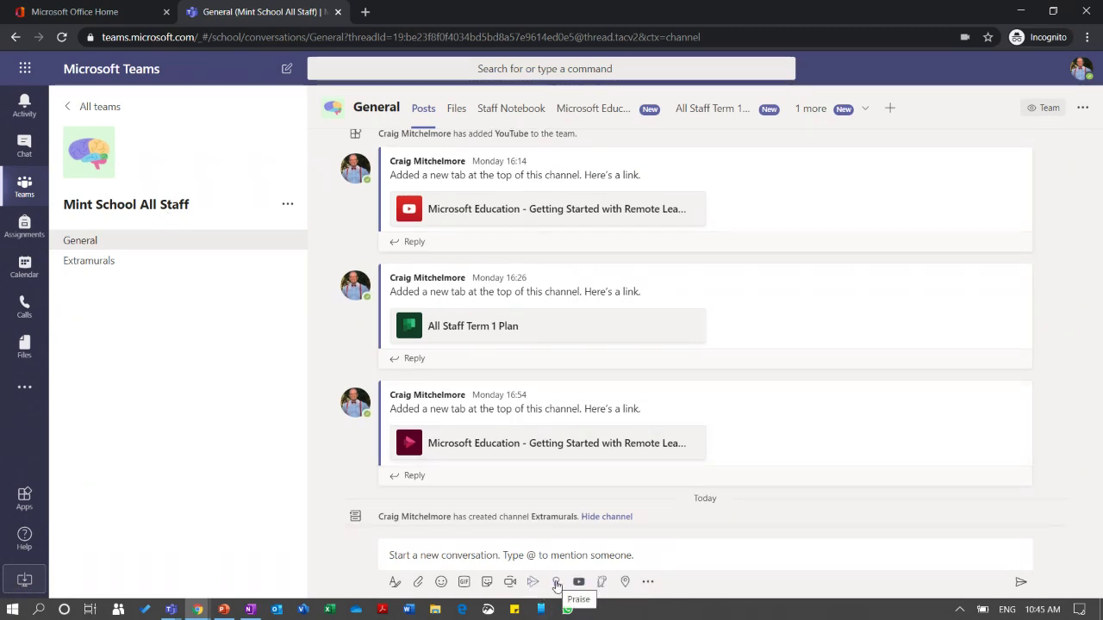
click(556, 582)
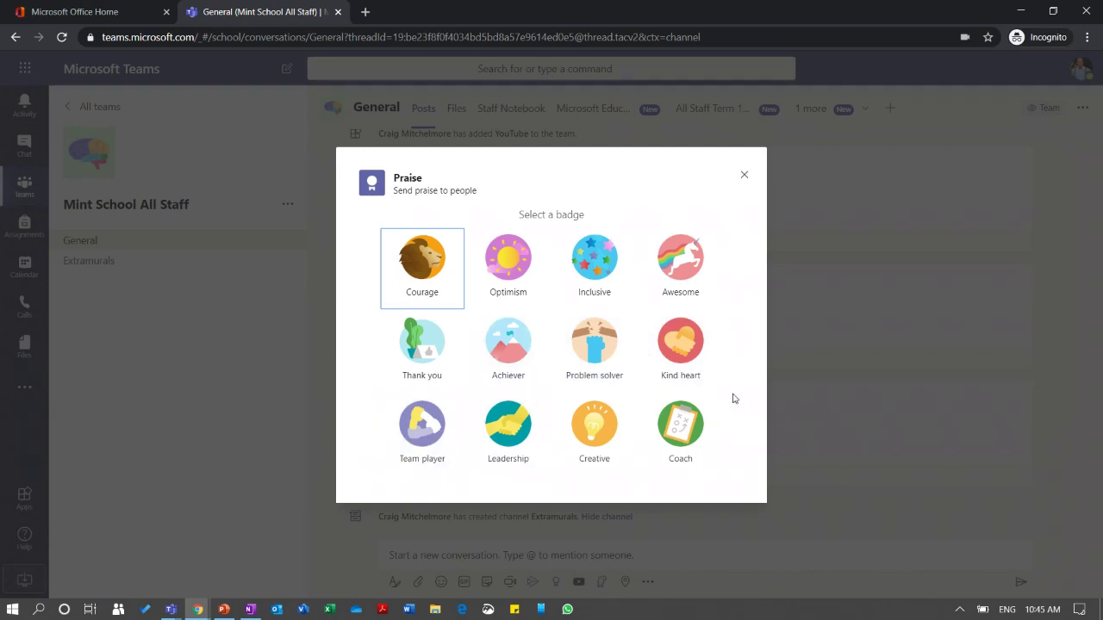
click(745, 176)
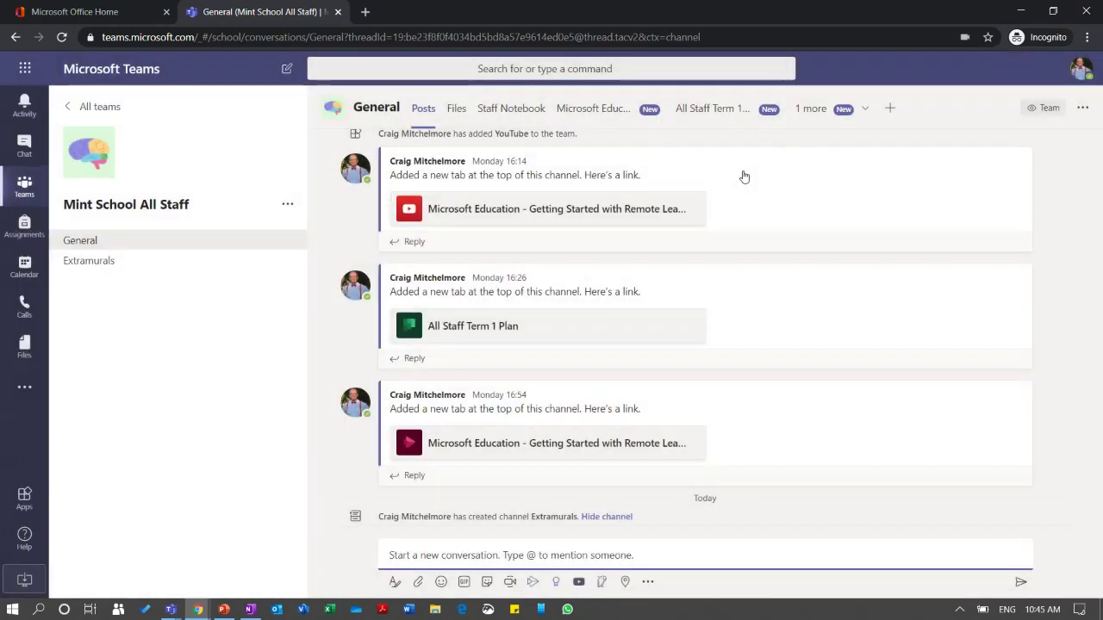
Search Places for "Johannesburg Theatre" and view the additional apps suggested for messages
click(627, 583)
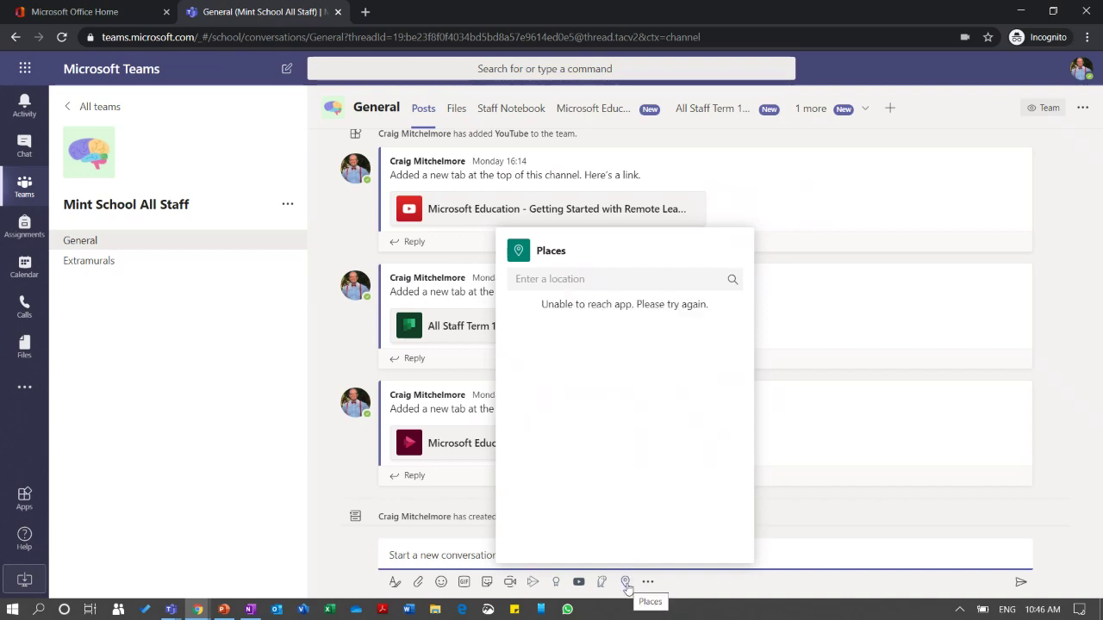
click(532, 278)
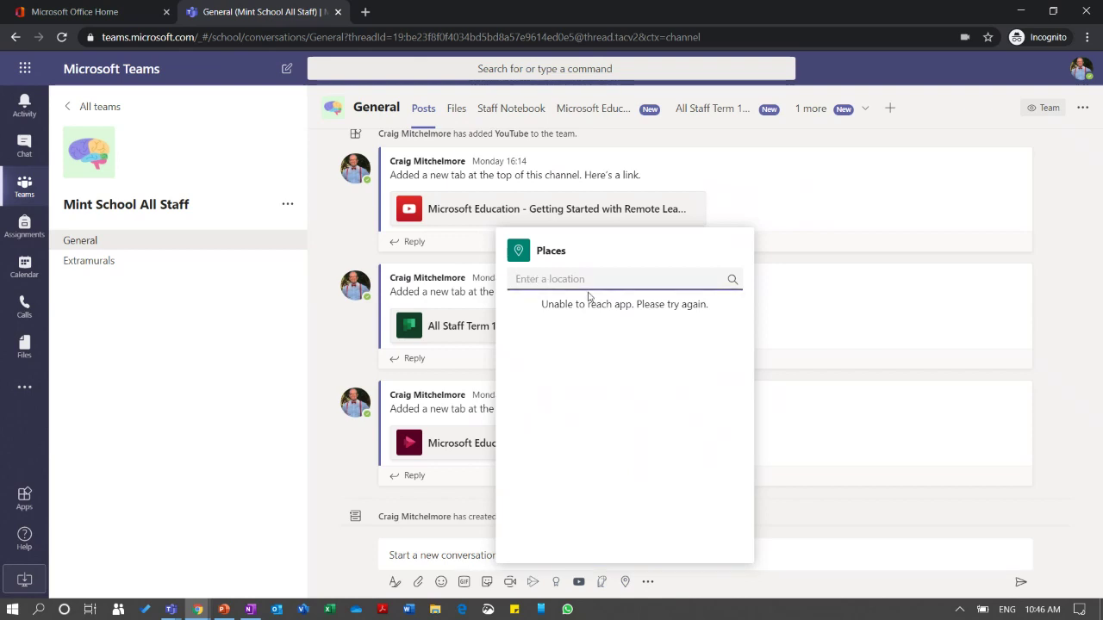
text(Johannen)
key(BackSpace)
text(sburg)
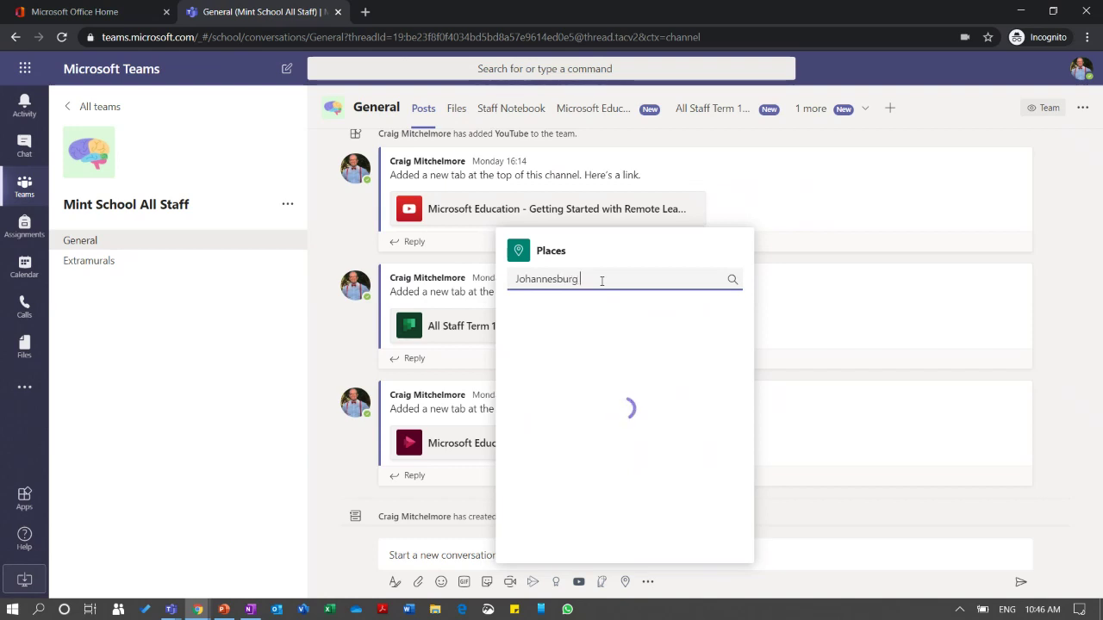
text( Theatre)
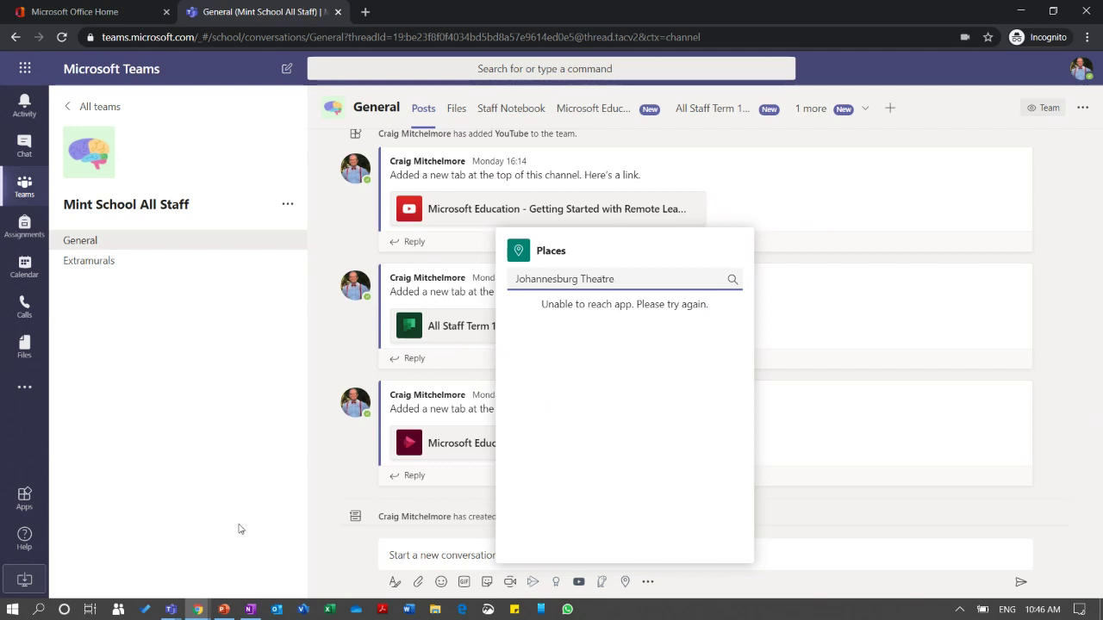
click(326, 460)
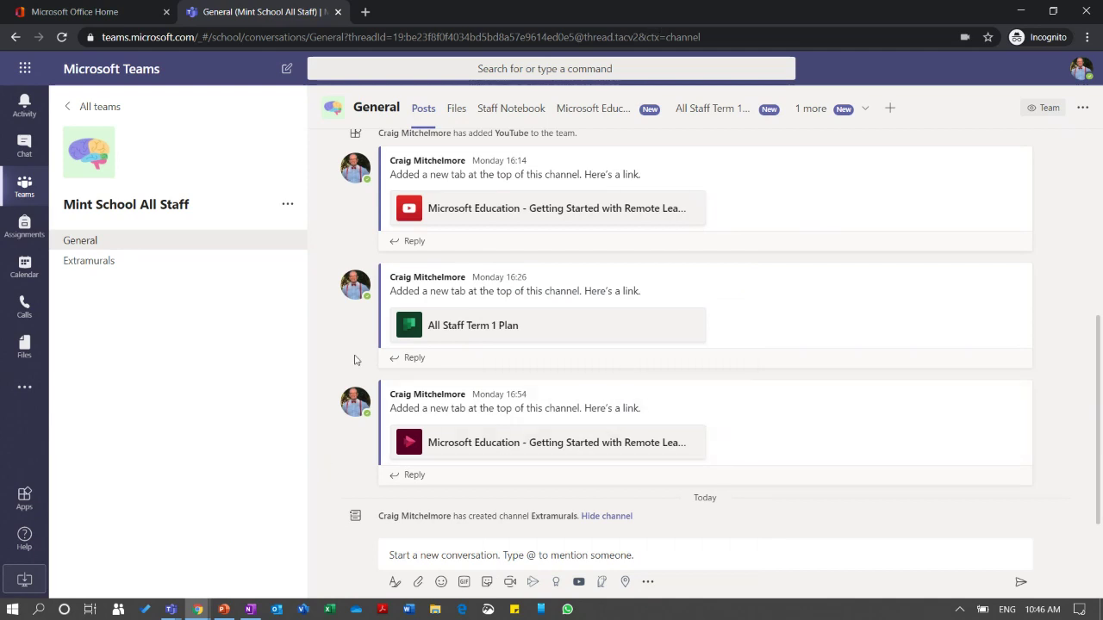
click(648, 581)
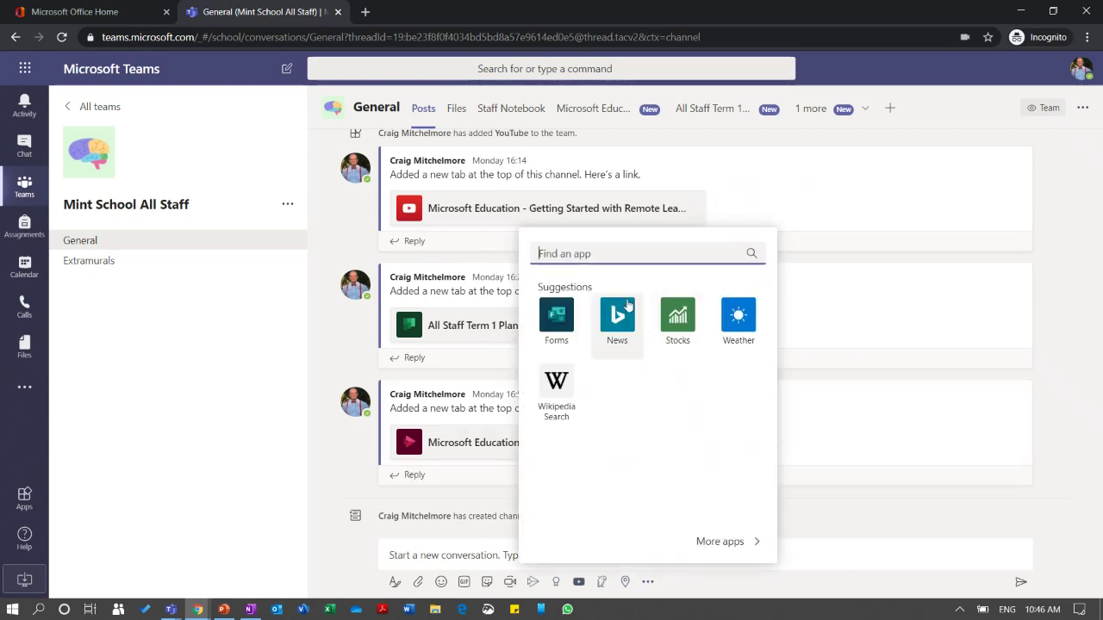
click(802, 583)
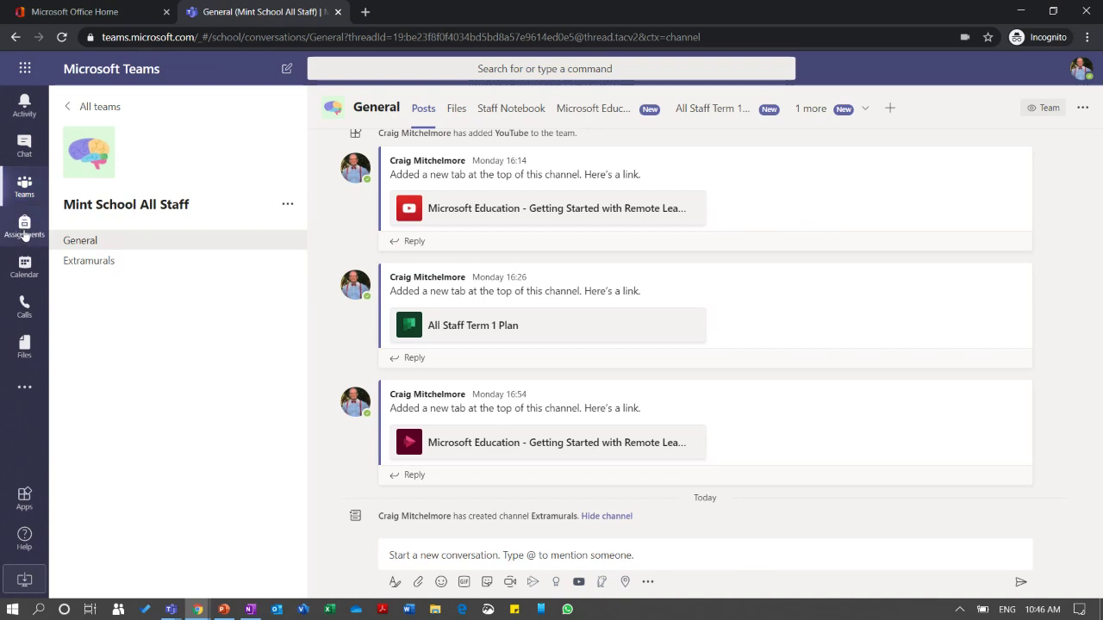
Create a new Class team named "Grade 8 - English (1st Language)"
click(67, 108)
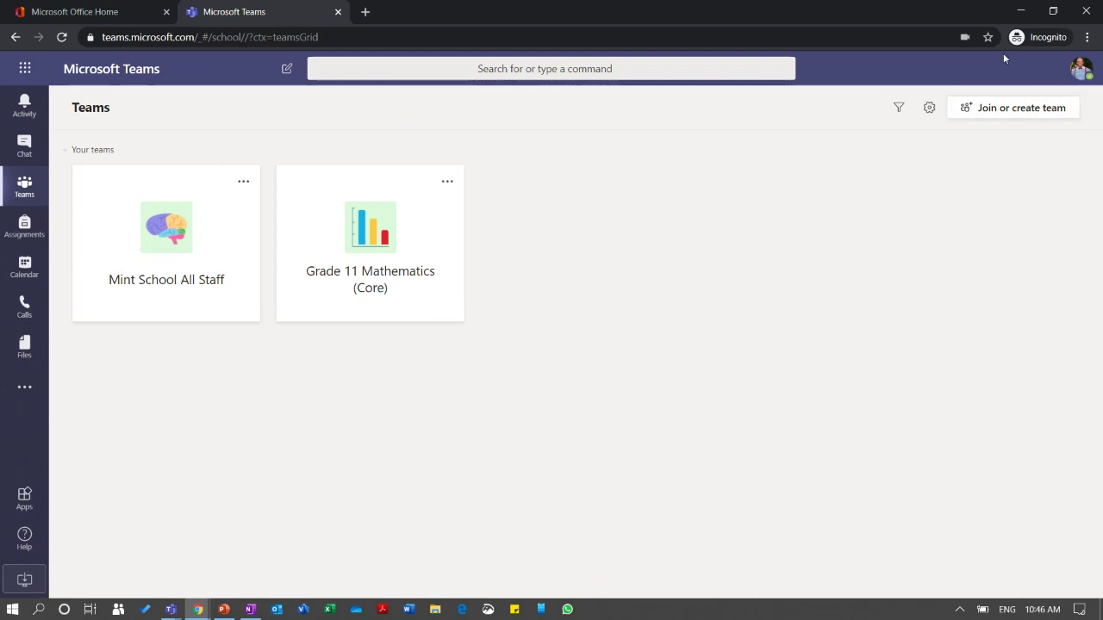
click(1003, 113)
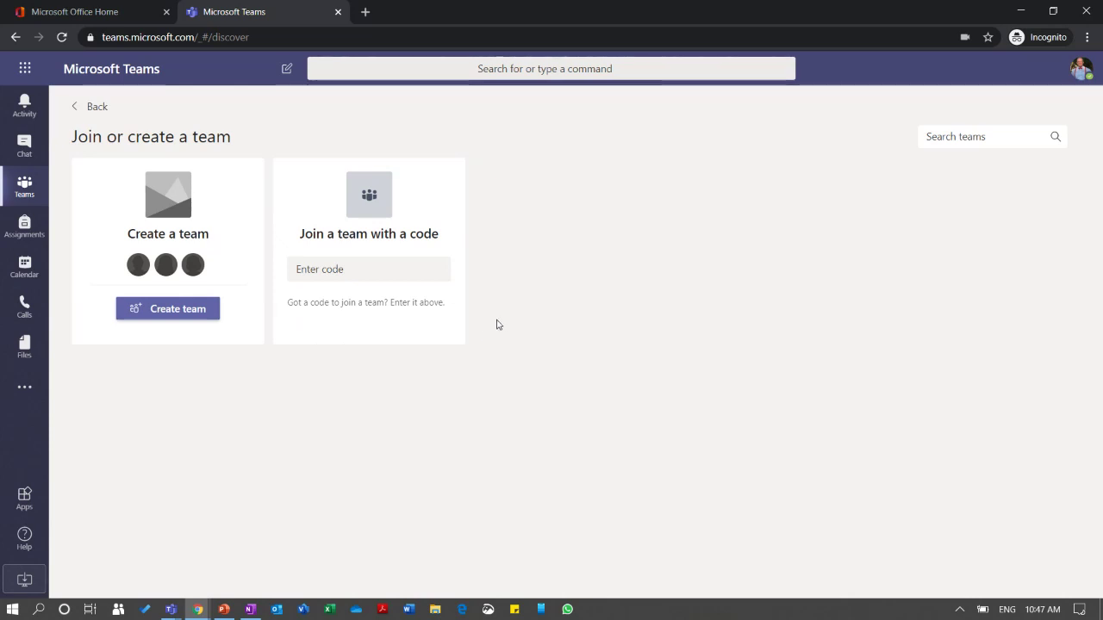
click(162, 318)
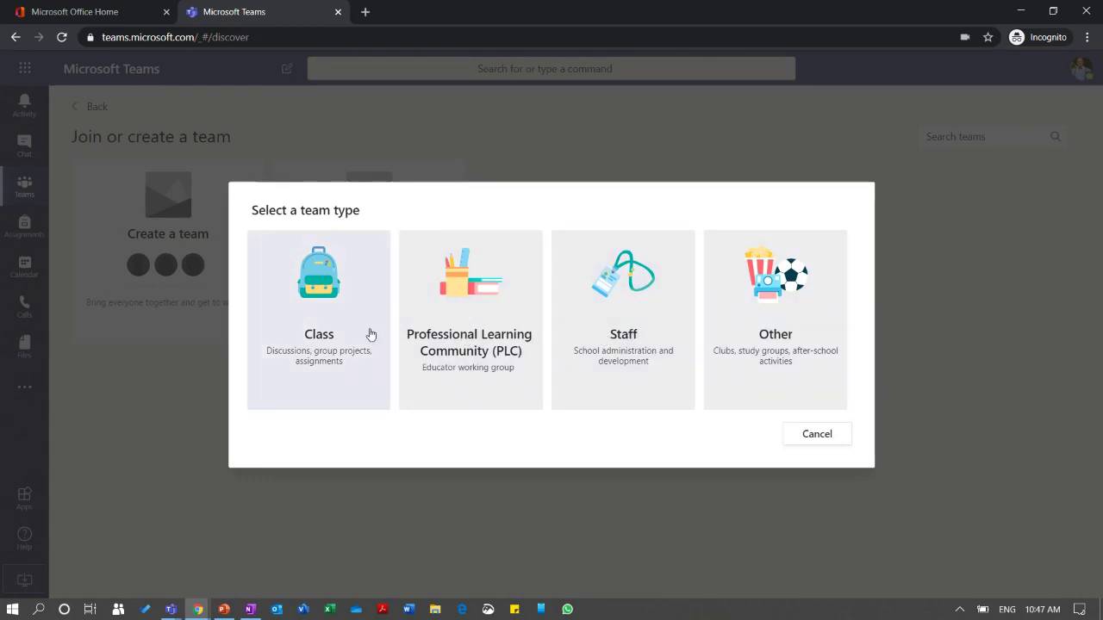
click(319, 345)
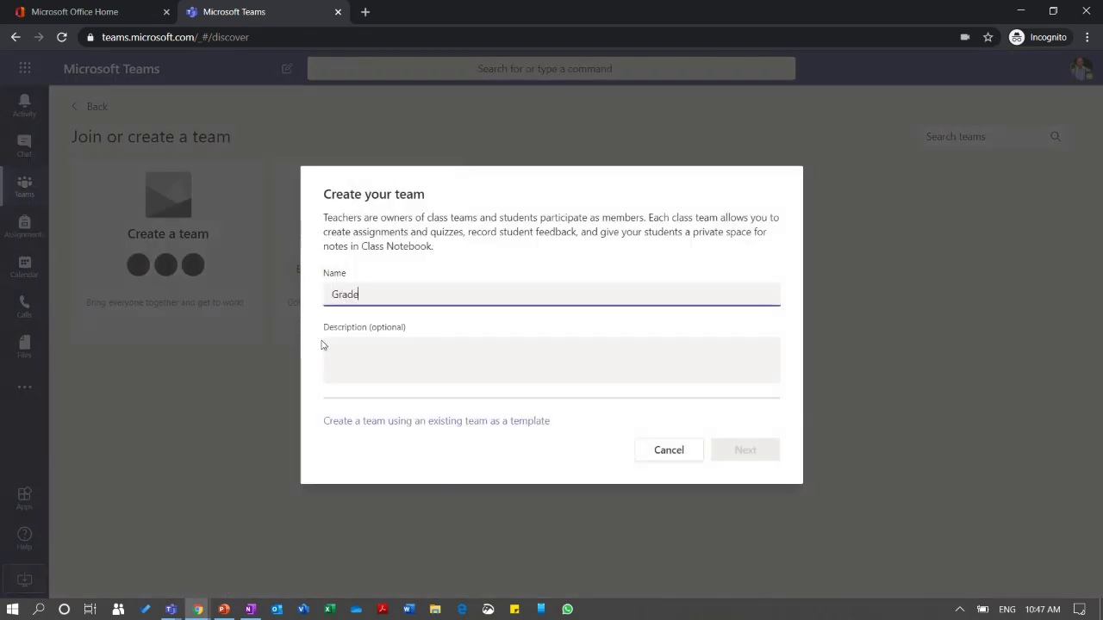
text(Grade 8 - English 11st Language))
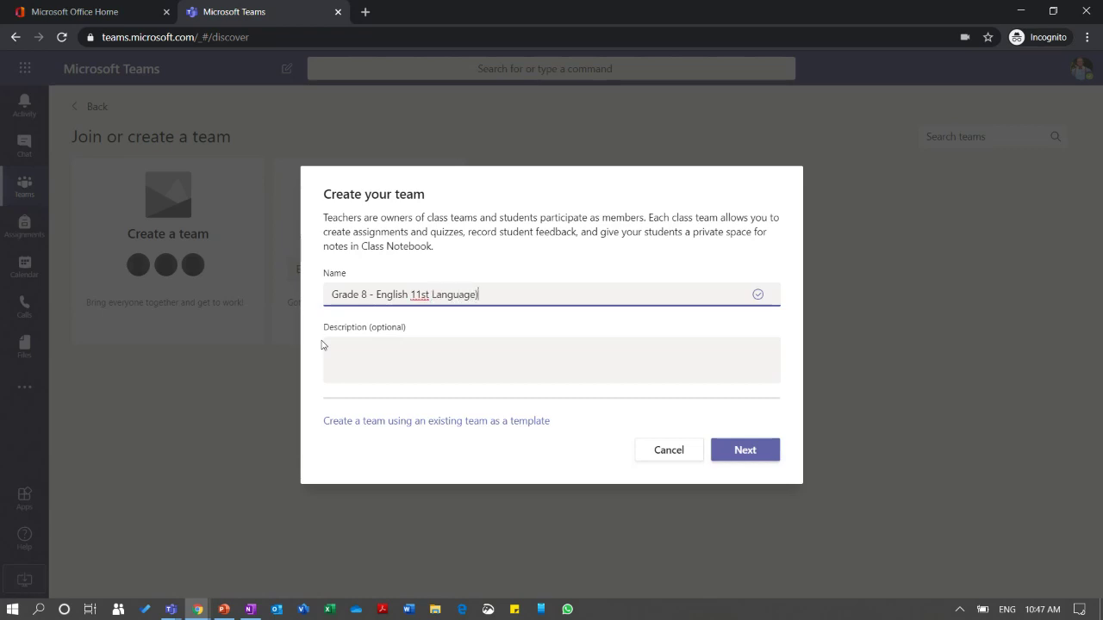
key(BackSpace)
text(()
click(744, 452)
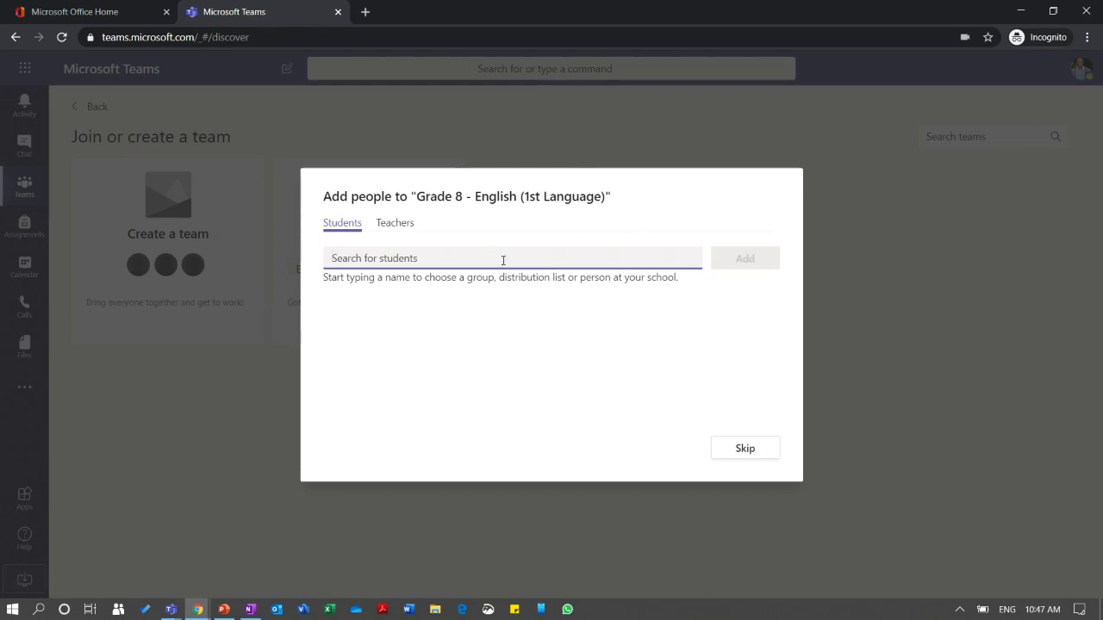
Try to add three students together to the new Grade 8 - English (1st Language) team during its setup
text(ama)
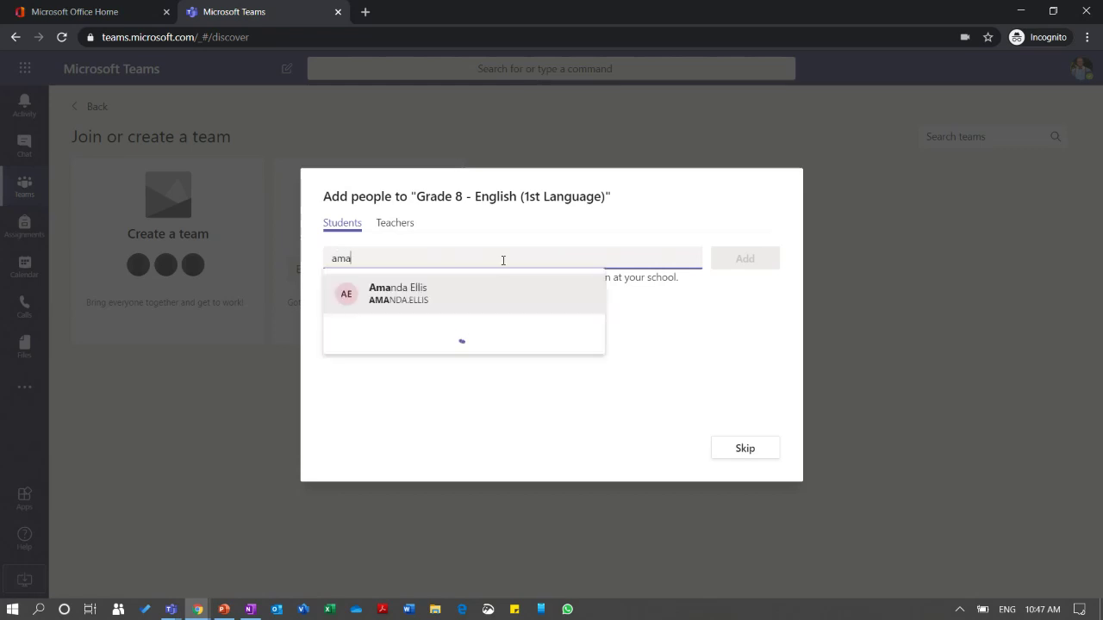
click(401, 291)
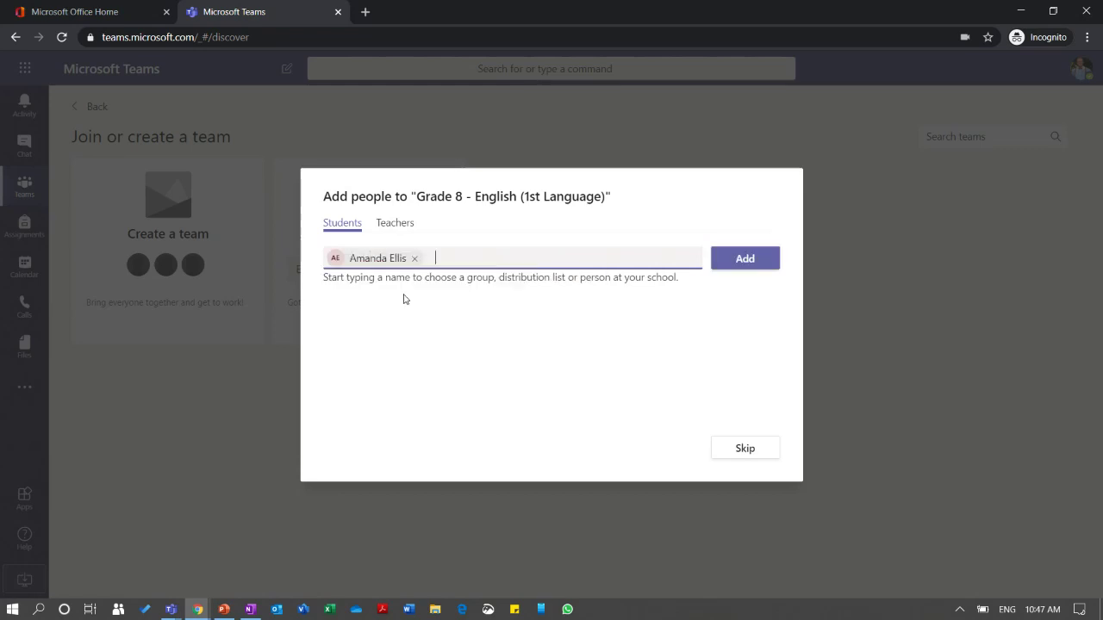
text(cind)
click(480, 292)
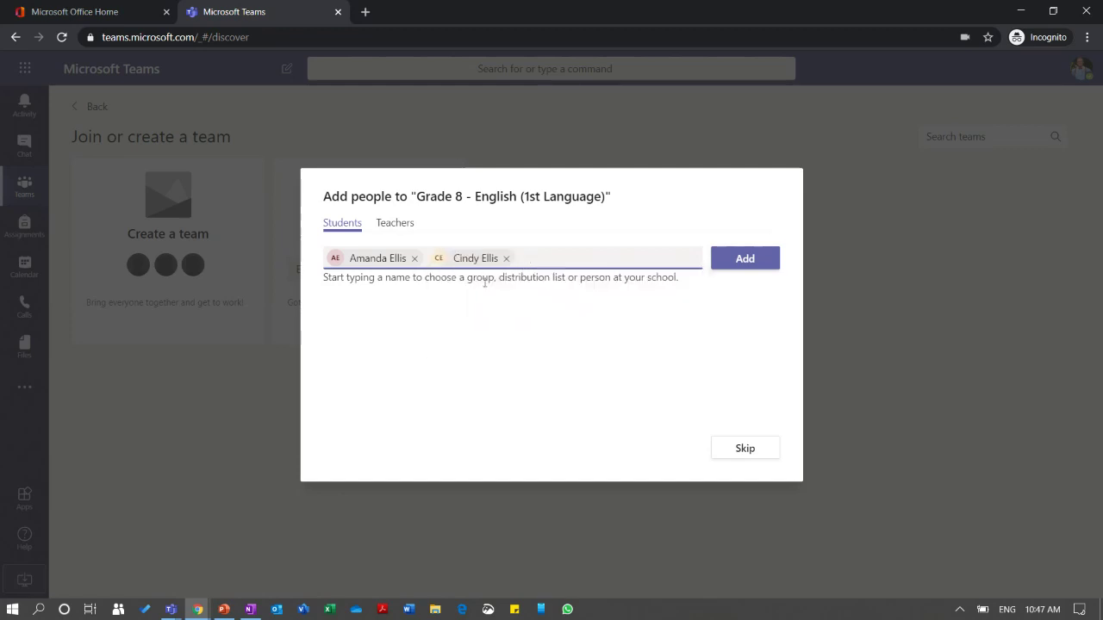
text(andre)
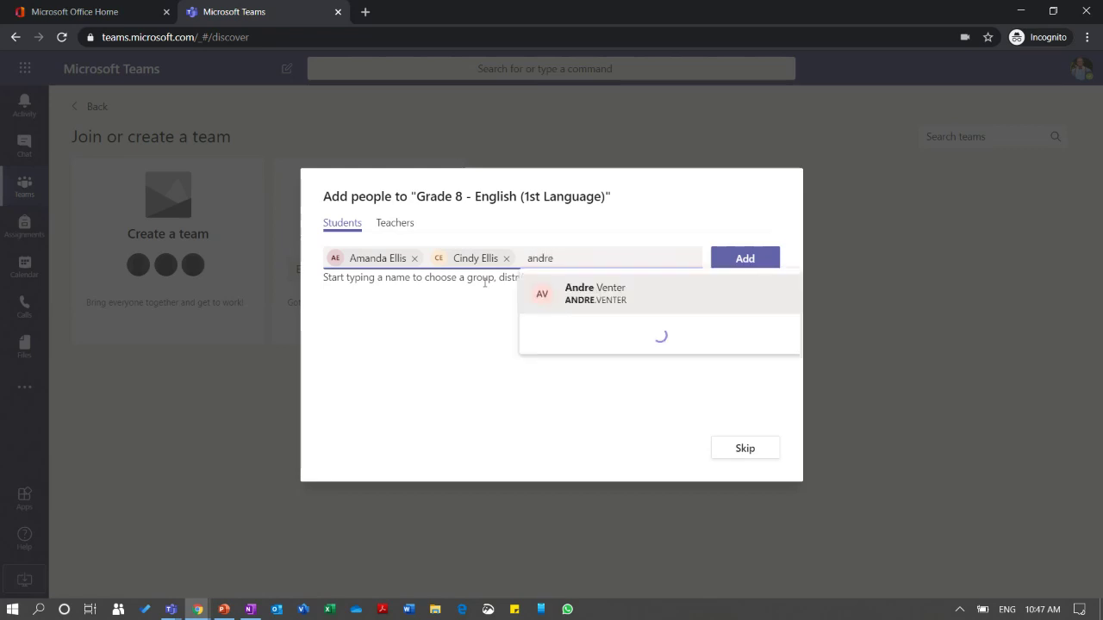
click(596, 300)
click(756, 263)
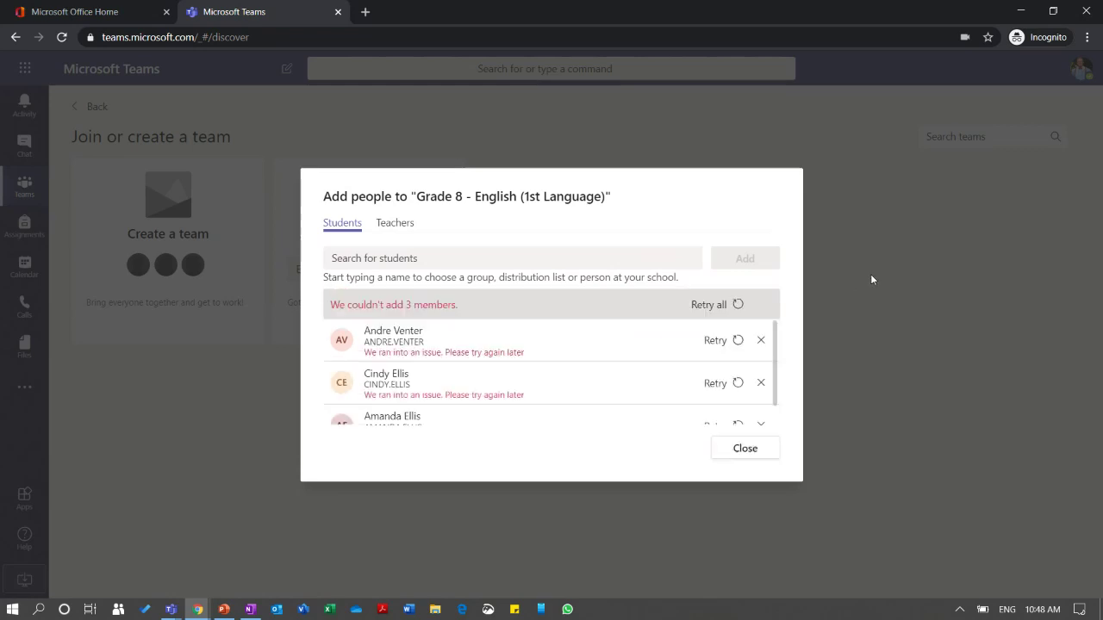
click(741, 450)
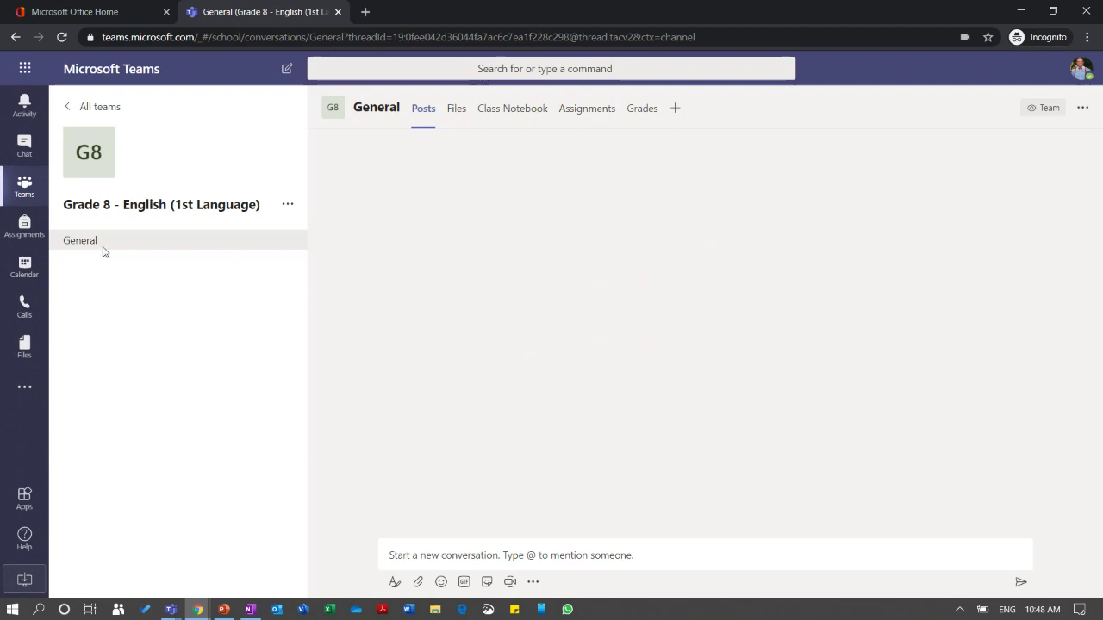
click(289, 208)
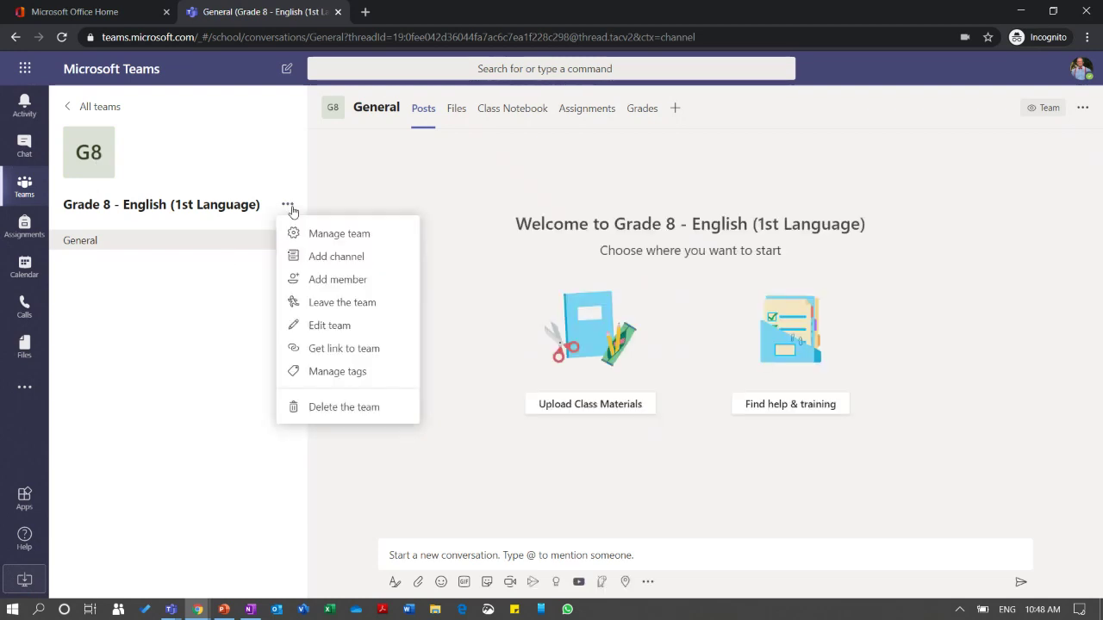
click(340, 328)
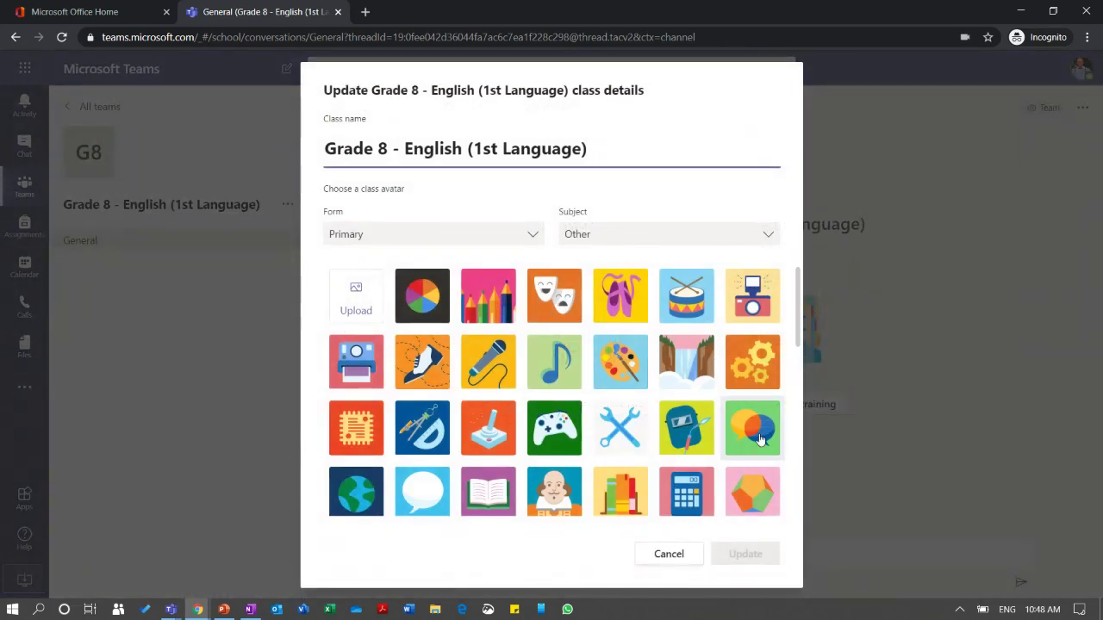
click(690, 553)
Add the first of the three students as a member through the Grade 8 - English (1st Language) team's management page
click(287, 207)
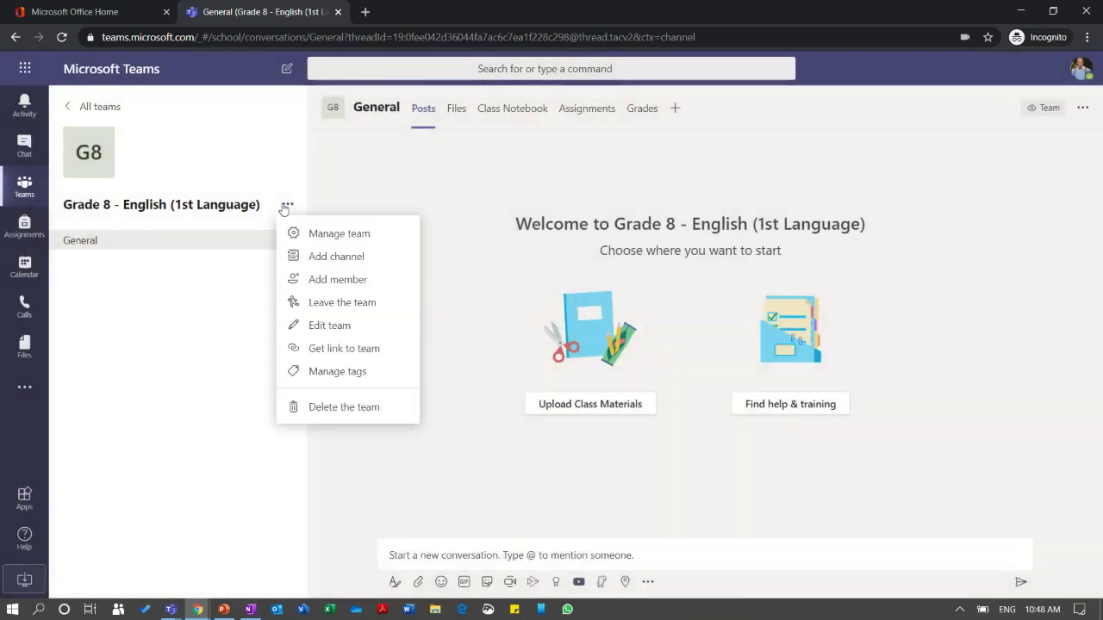
click(318, 236)
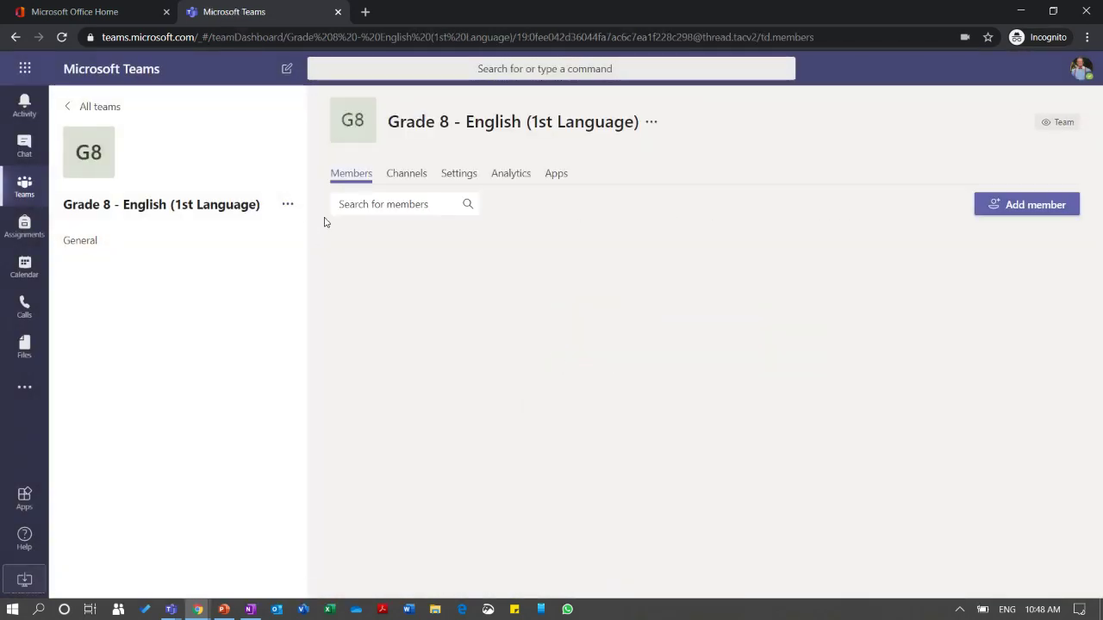
click(1020, 211)
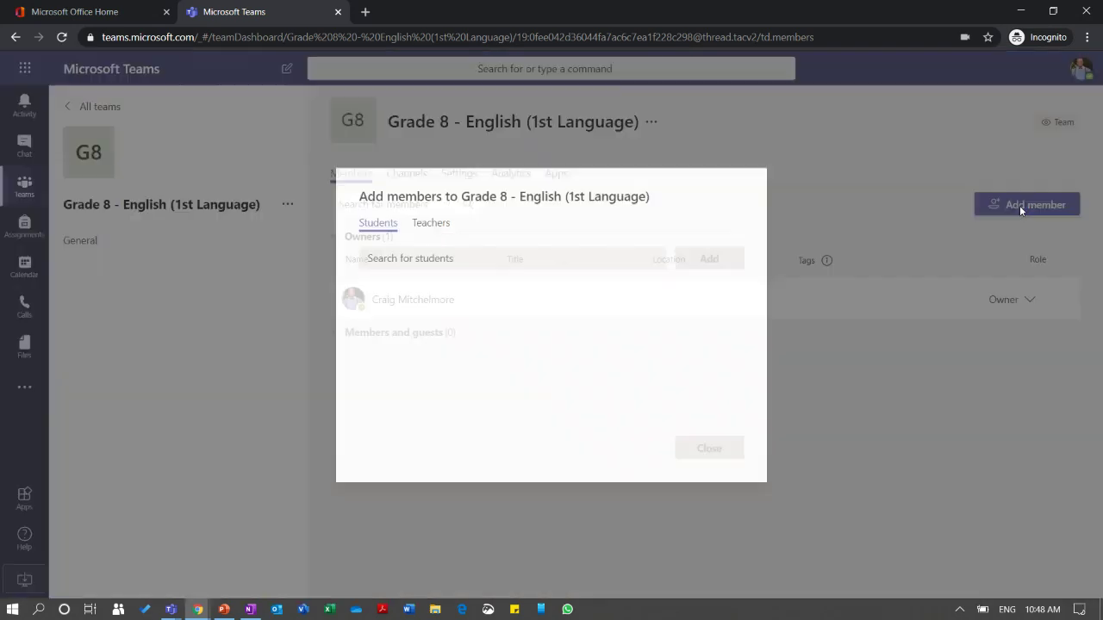
text(aman)
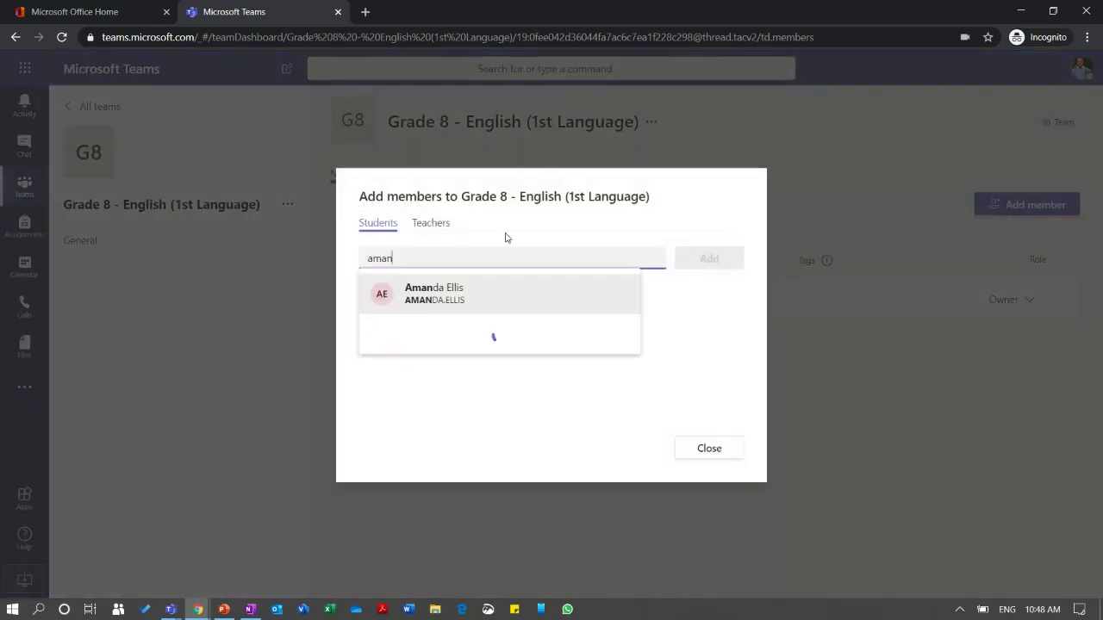
click(453, 301)
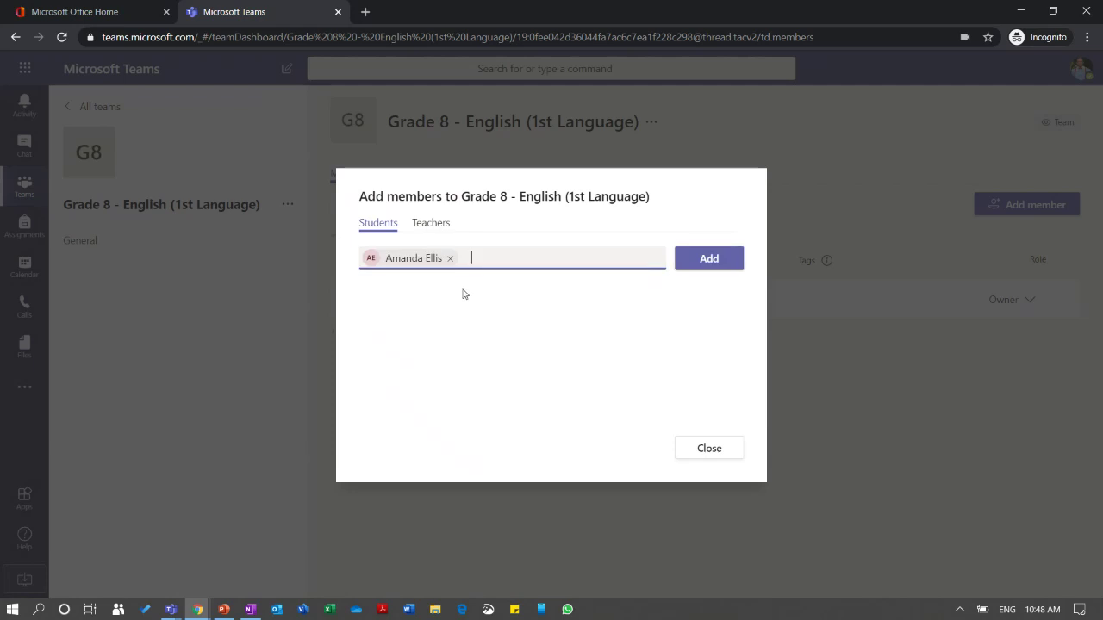
click(699, 264)
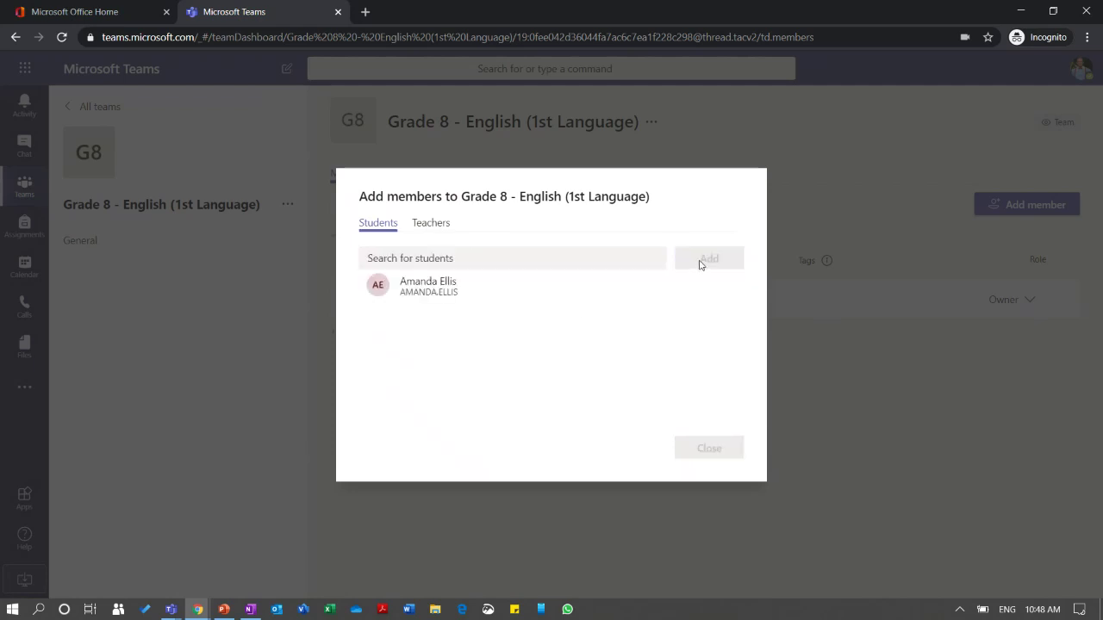
Add the other two students to the Grade 8 - English (1st Language) team and finish adding members
click(492, 257)
text(cindy)
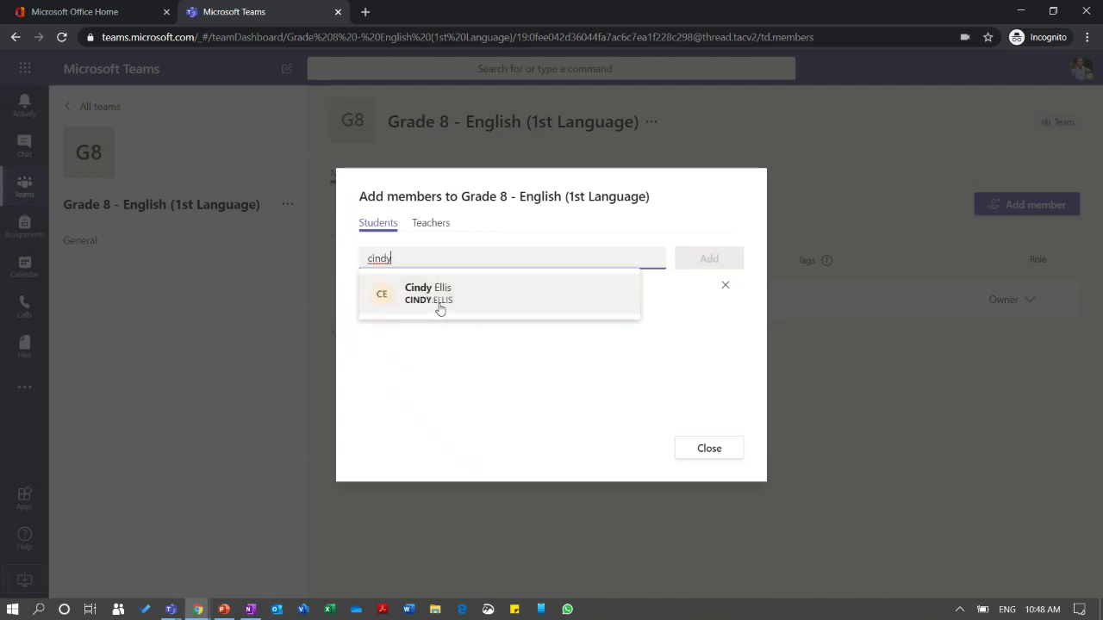
click(439, 308)
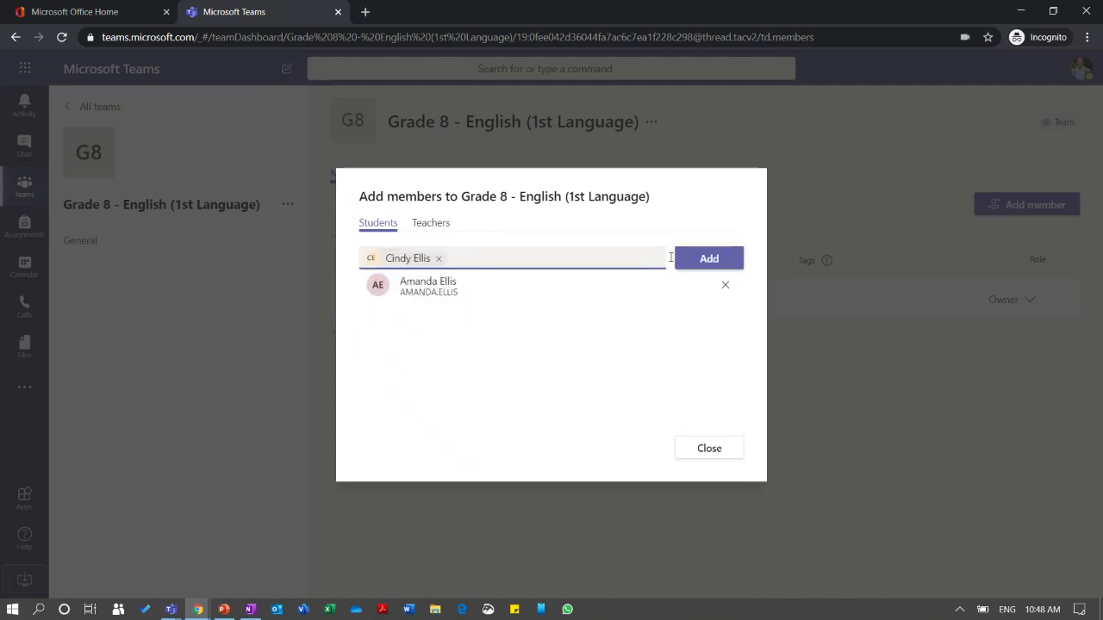
click(698, 260)
click(436, 258)
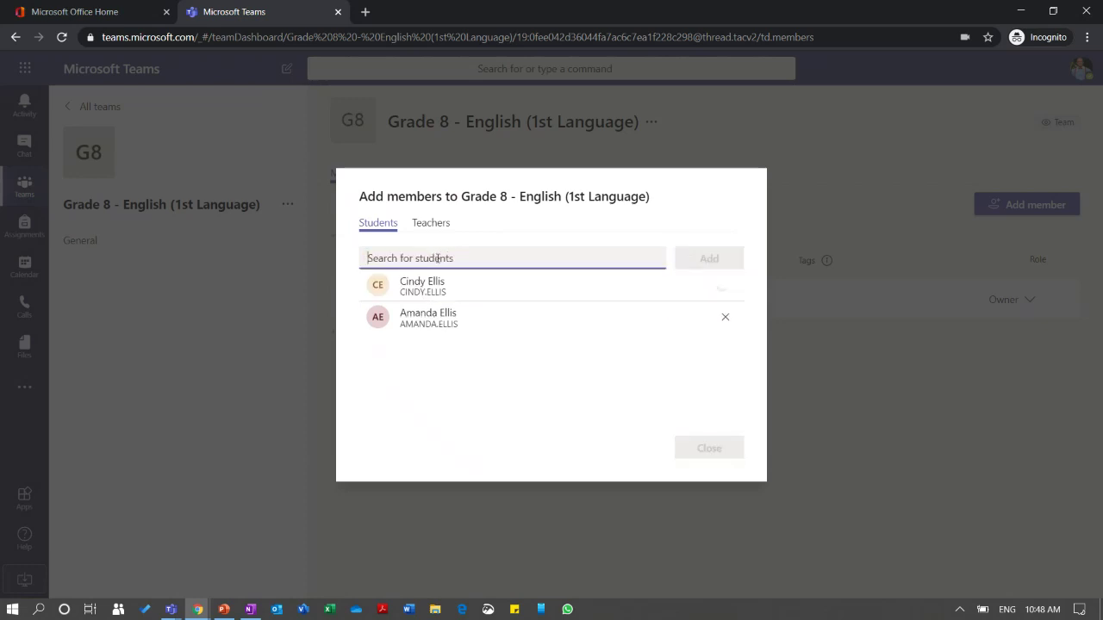
text(andre)
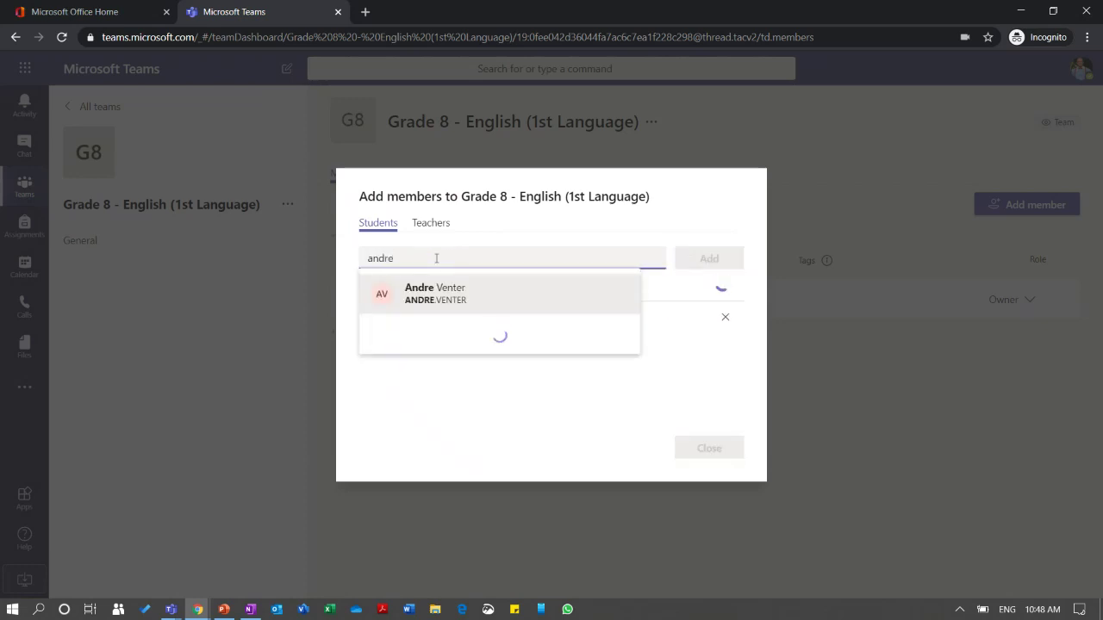
click(473, 292)
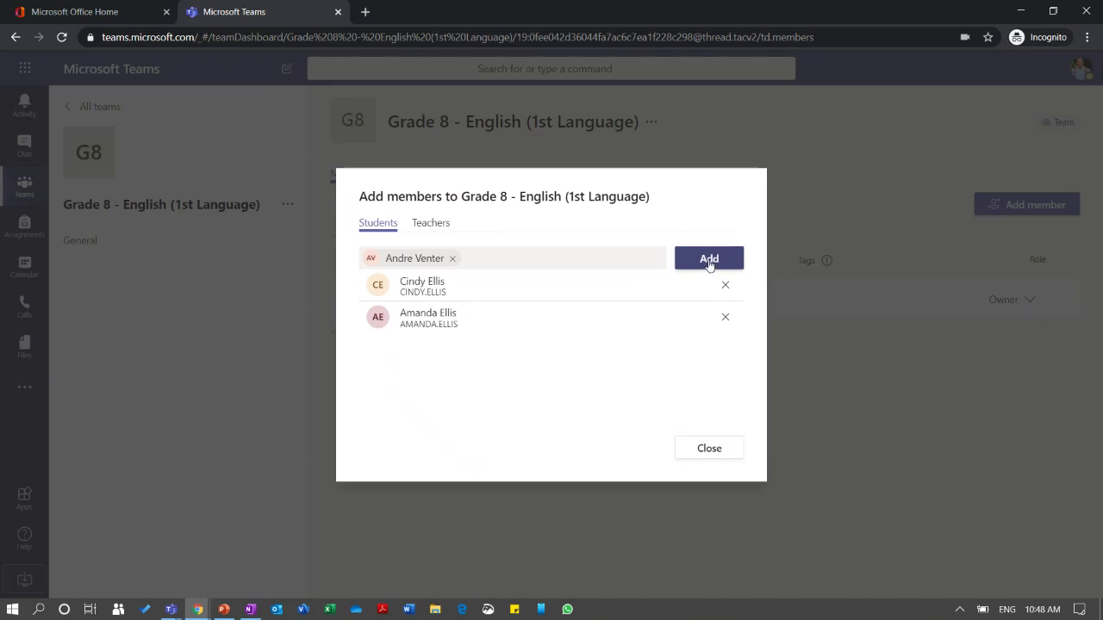
click(709, 261)
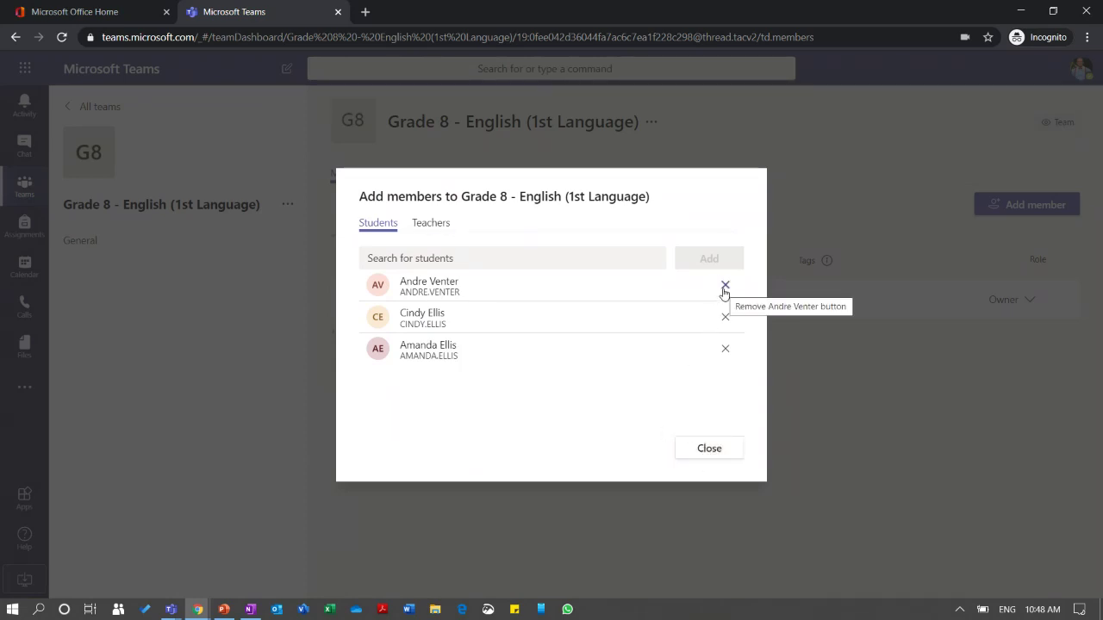
click(709, 451)
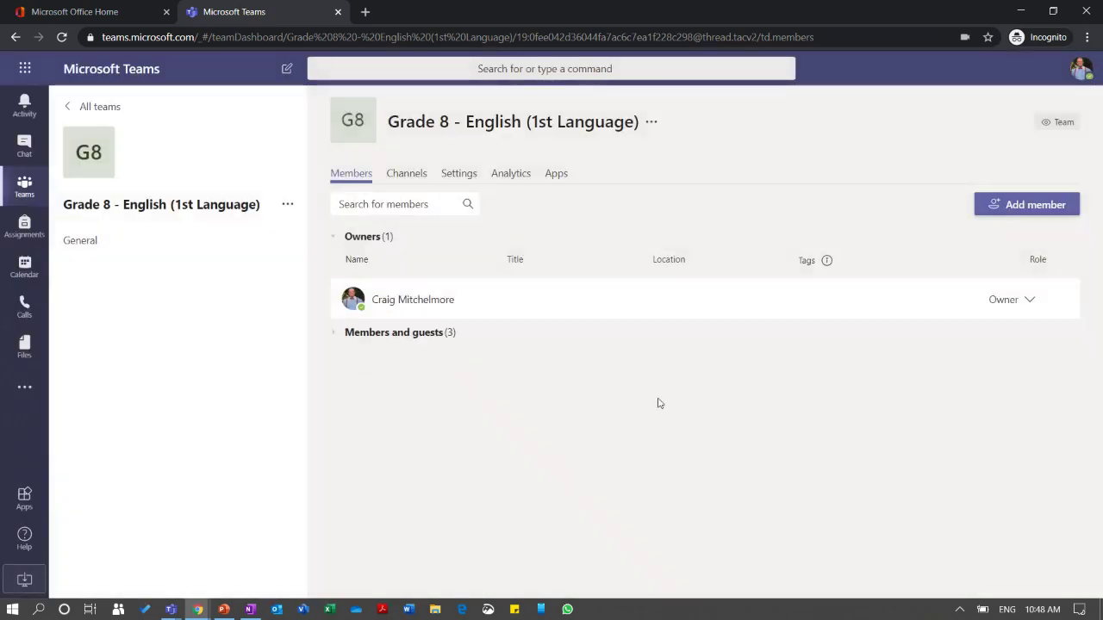
View the team's members and guests and examine the role options for the first listed student
click(335, 334)
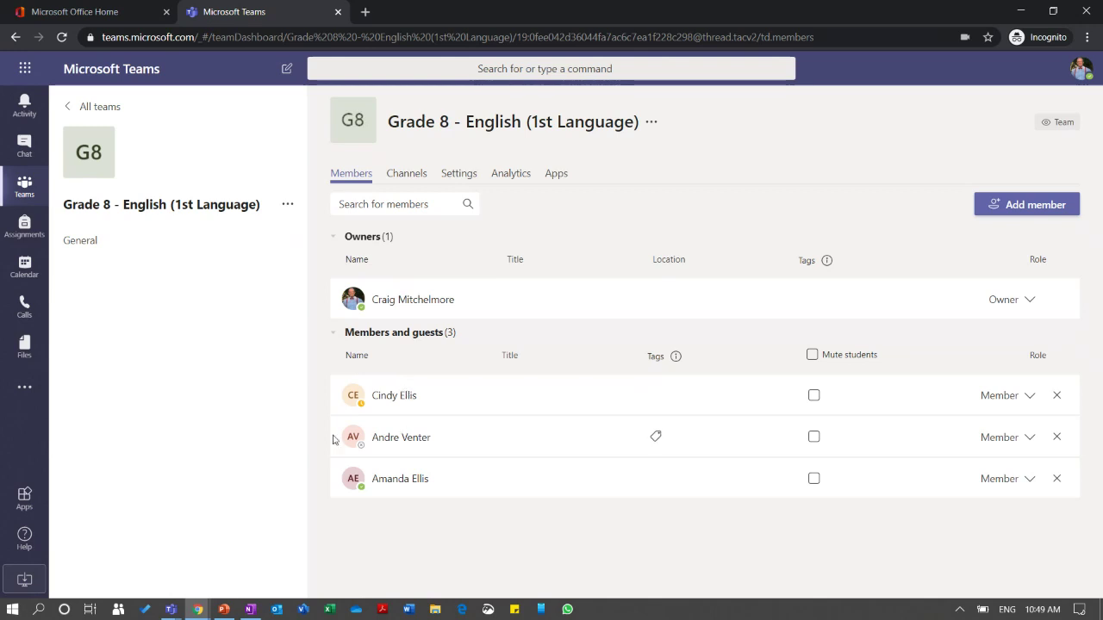
click(1028, 399)
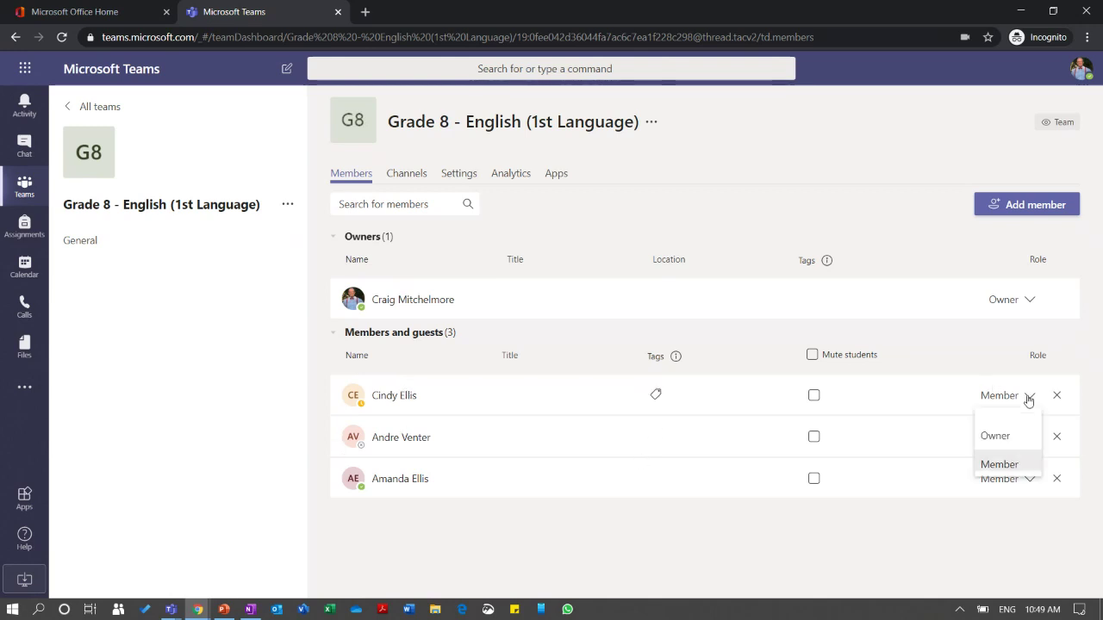
click(1028, 399)
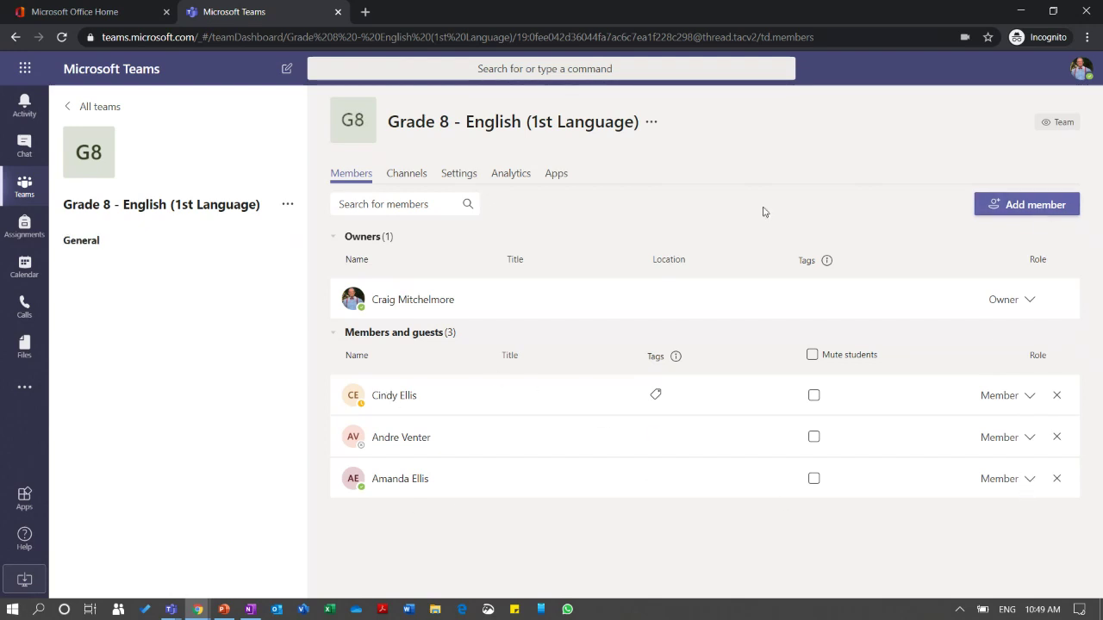
Change the Grade 8 - English (1st Language) team's avatar to the open book on a purple background
click(286, 206)
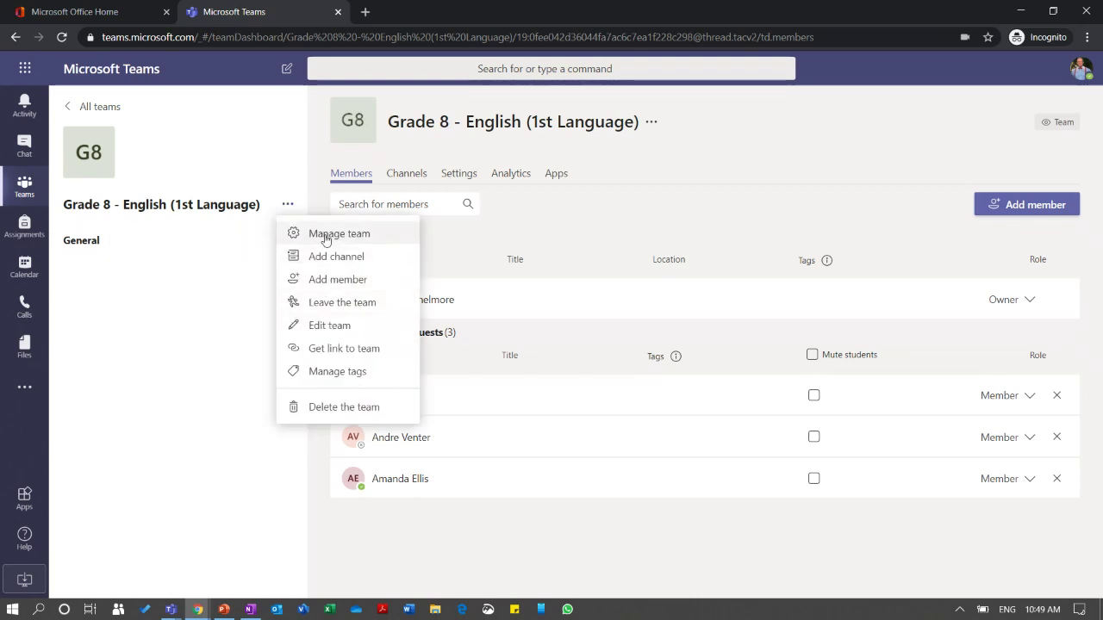
click(297, 326)
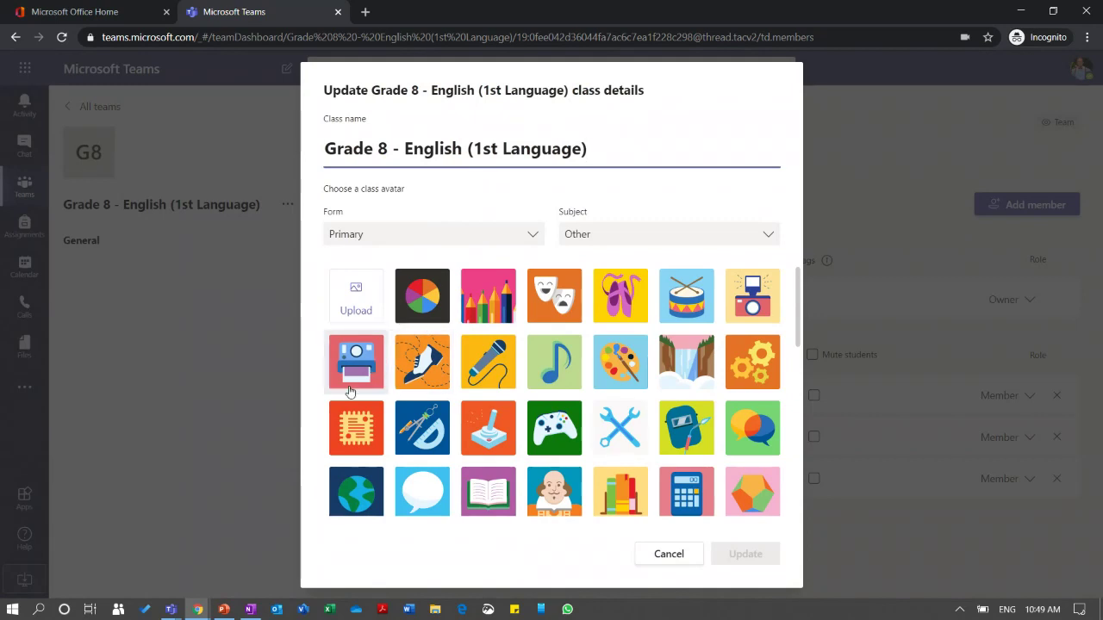
scroll(641, 411, down, 1)
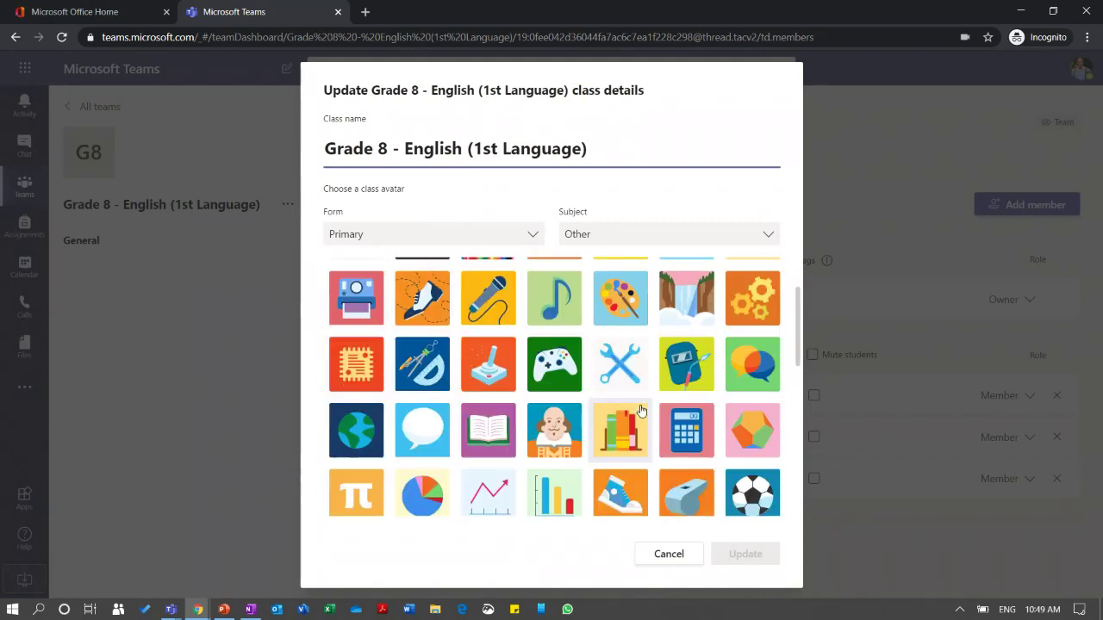
click(497, 427)
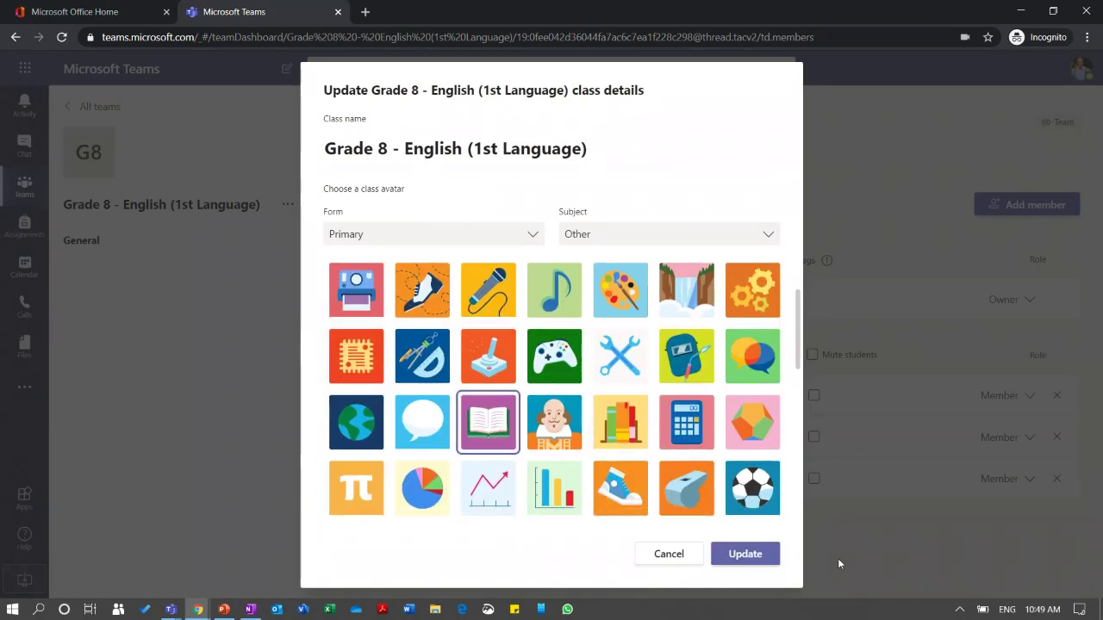
click(747, 554)
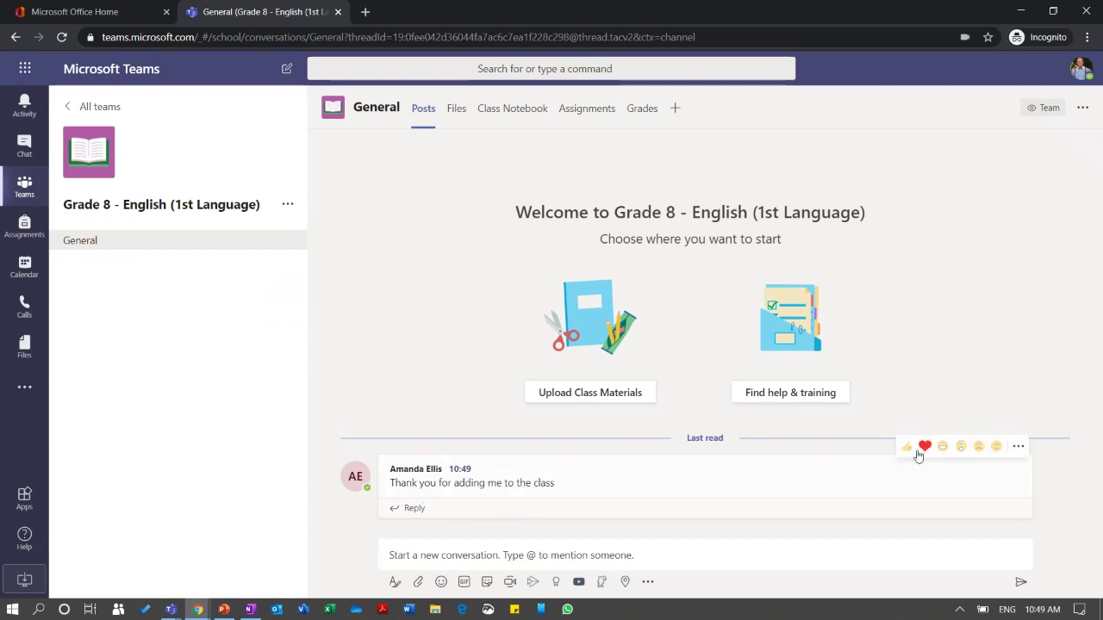
Add a thumbs-up reaction to the student's thank-you post in the General channel
click(907, 448)
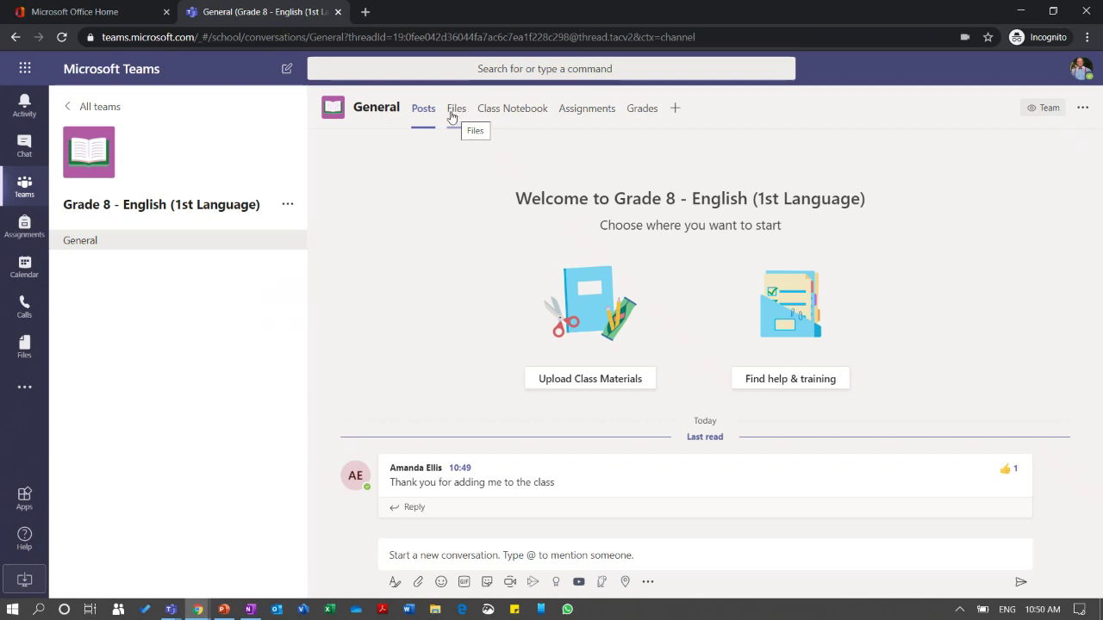
View the General channel's files and open the Class Materials folder
click(456, 115)
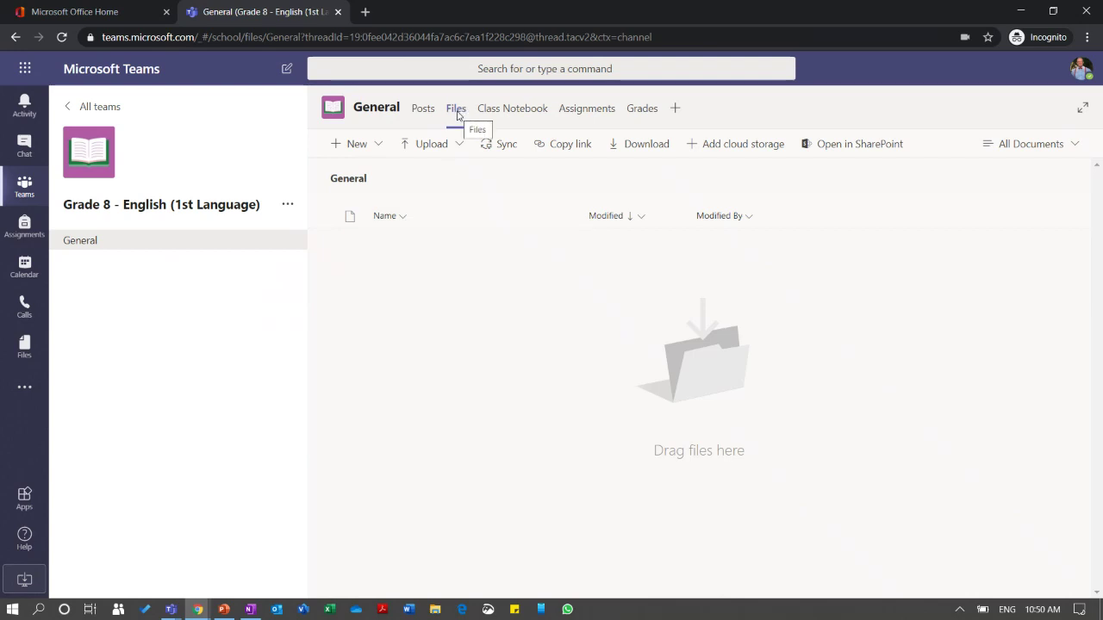
click(147, 248)
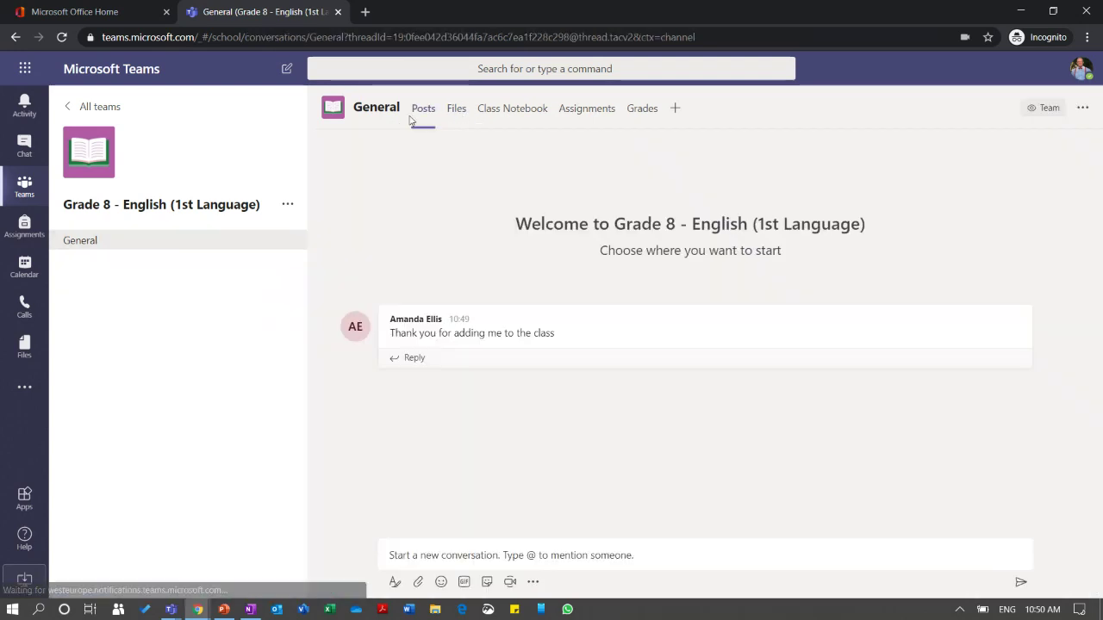
click(454, 110)
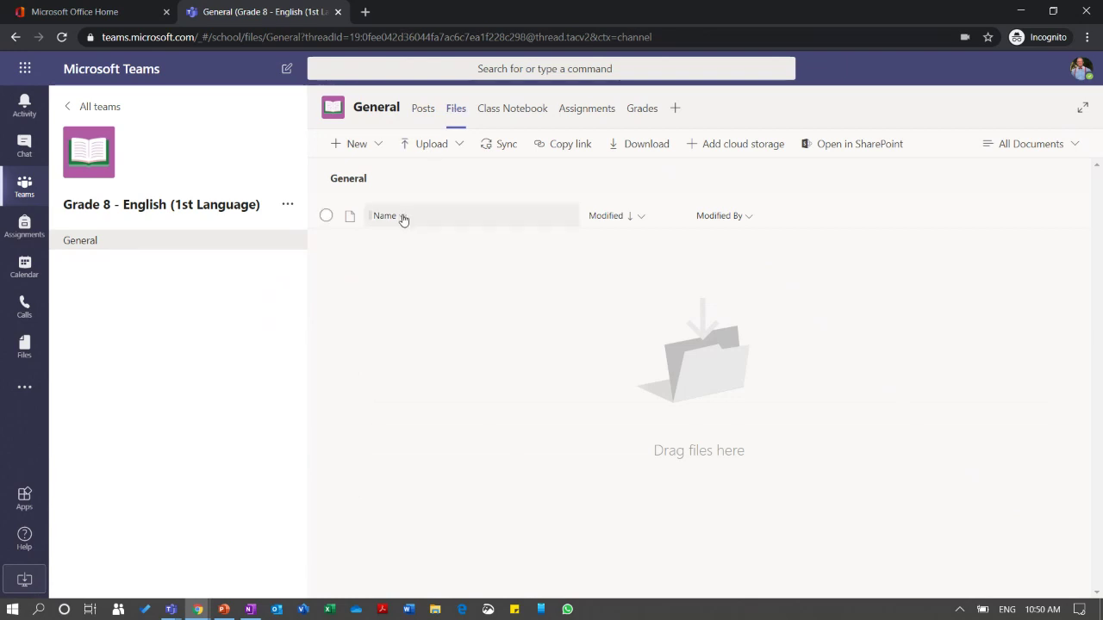
click(113, 240)
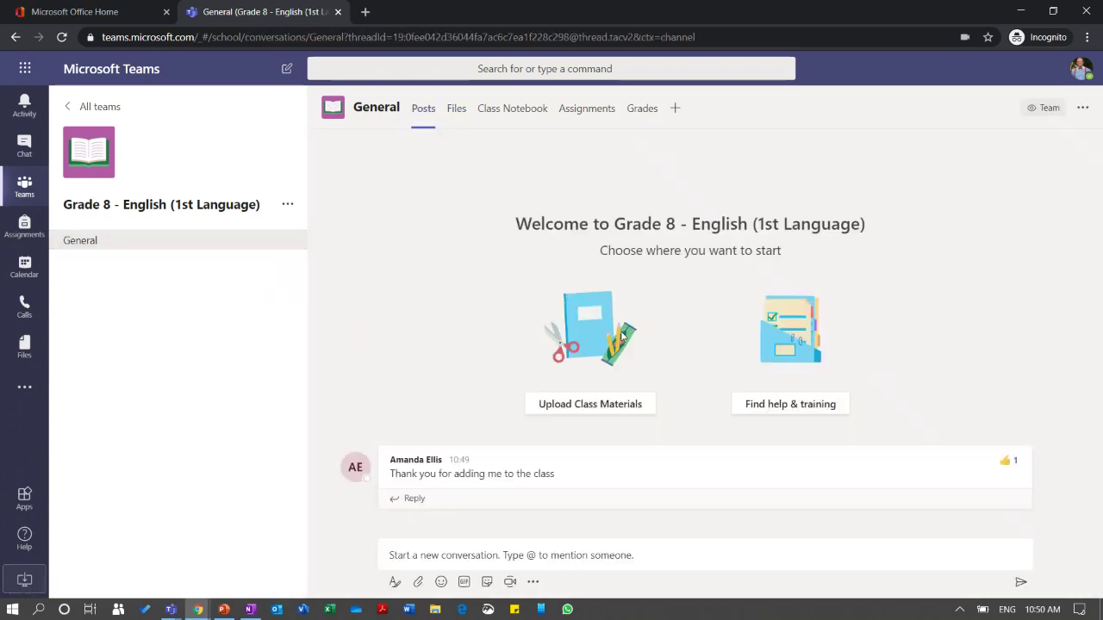
click(621, 405)
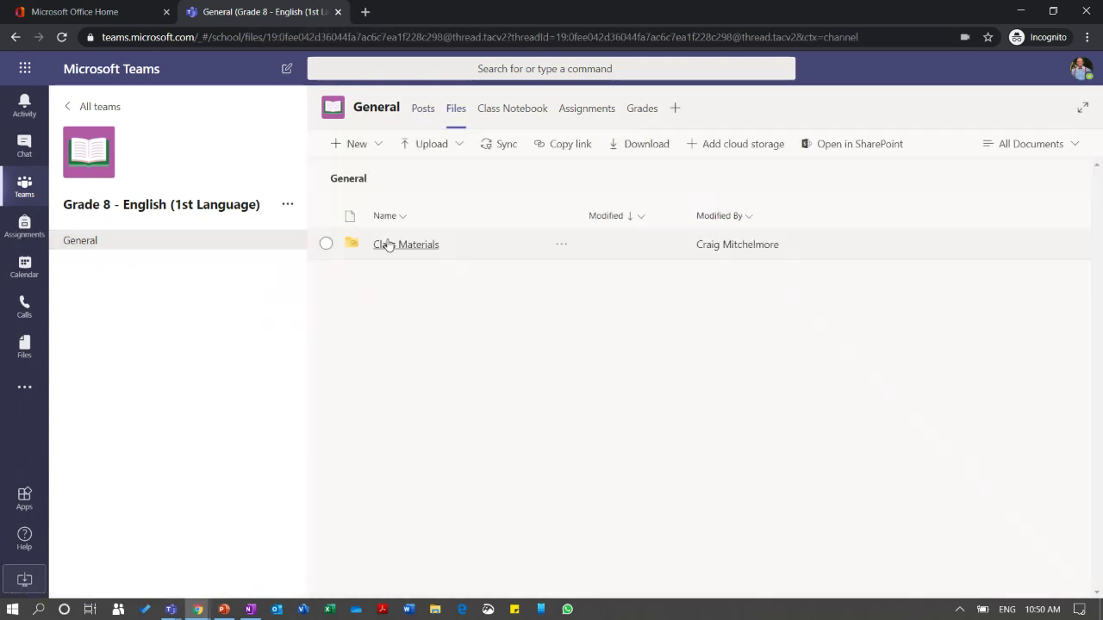
click(388, 248)
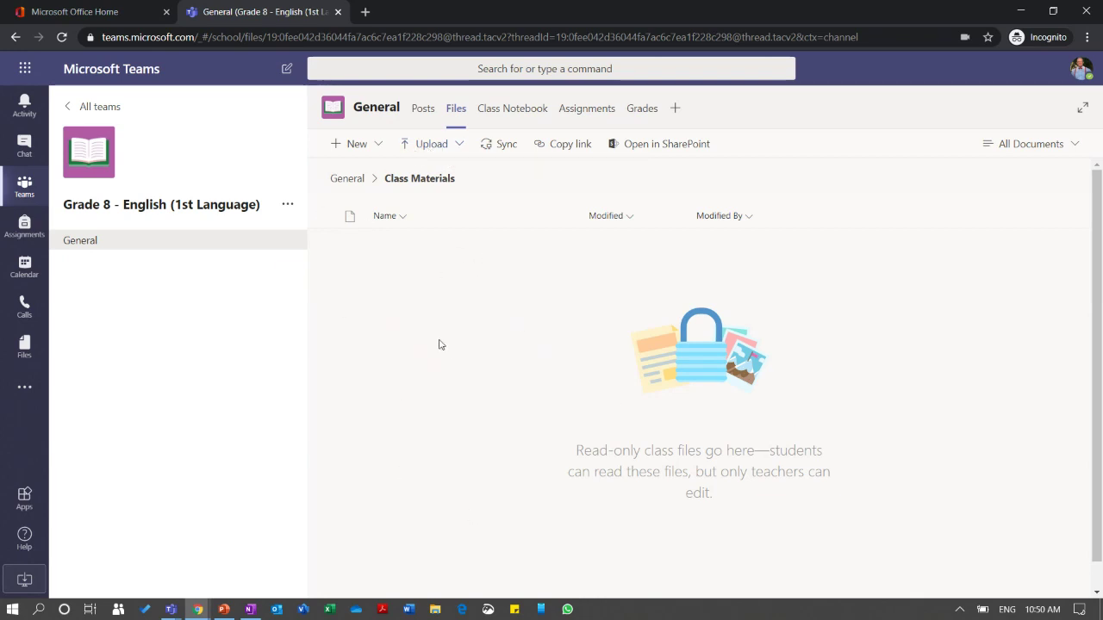
Start a file upload to the Class Materials folder and browse to the English folder in OneDrive - Mint Edu
click(427, 147)
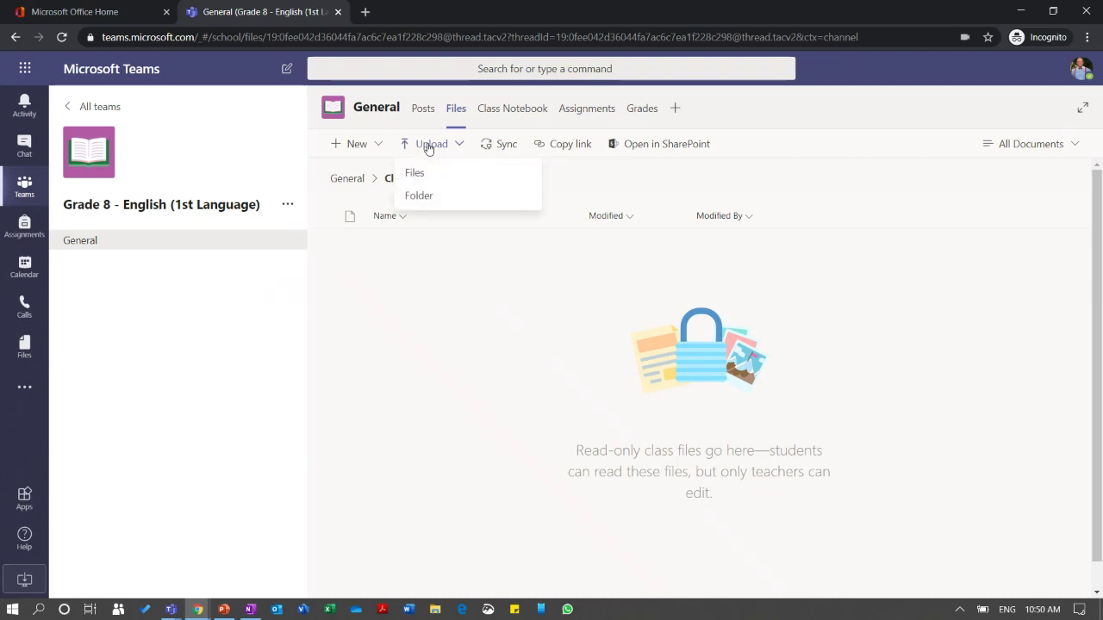
click(418, 175)
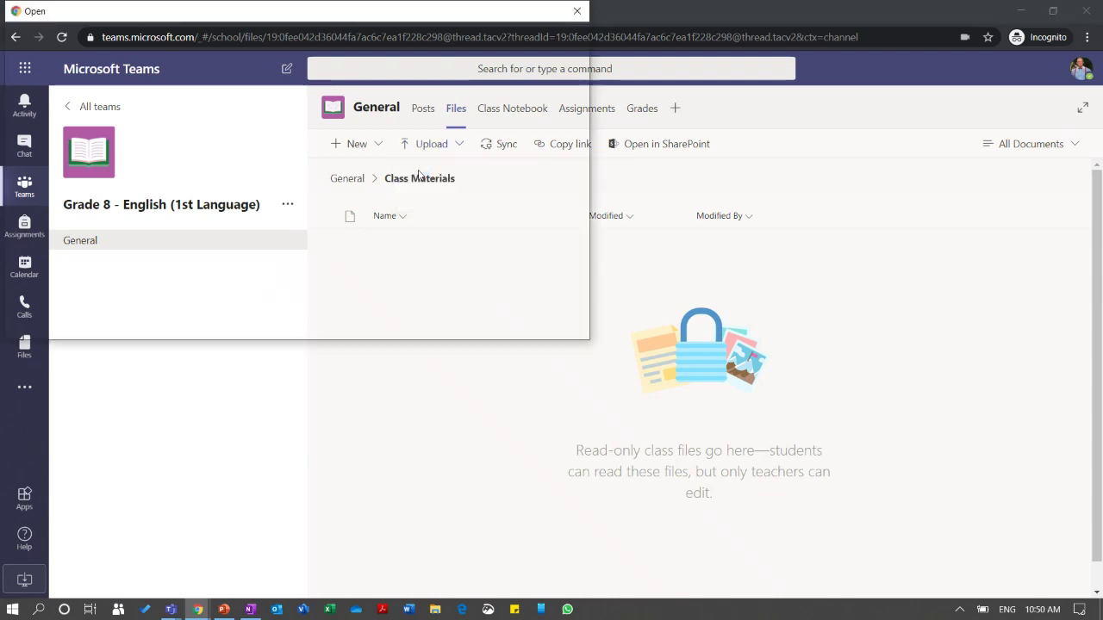
scroll(240, 216, up, 5)
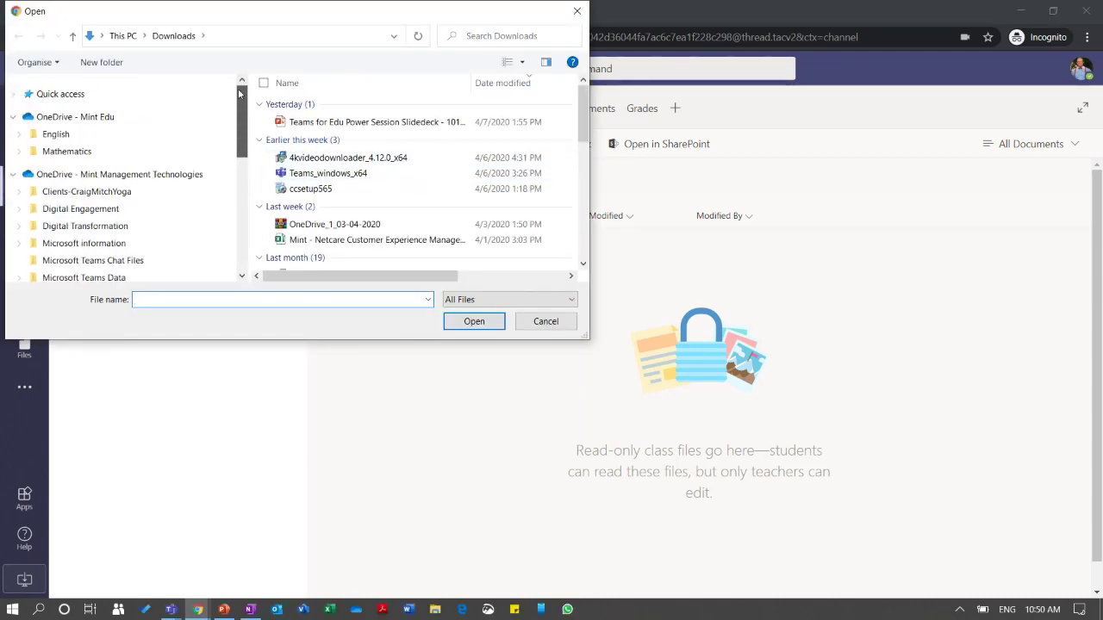
click(51, 136)
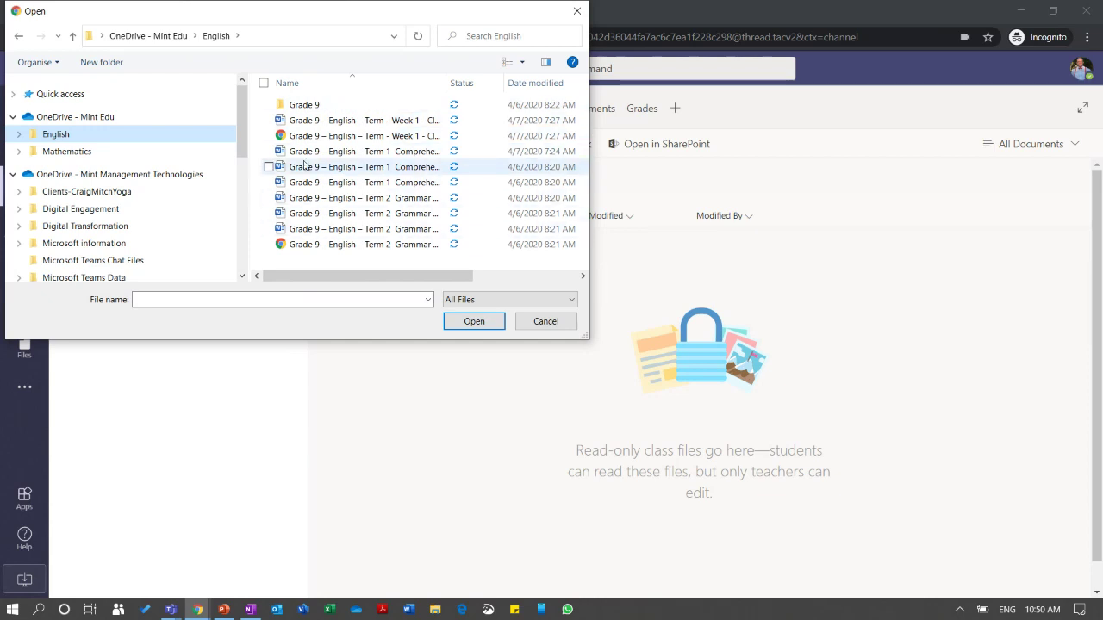
click(268, 150)
click(269, 166)
click(269, 182)
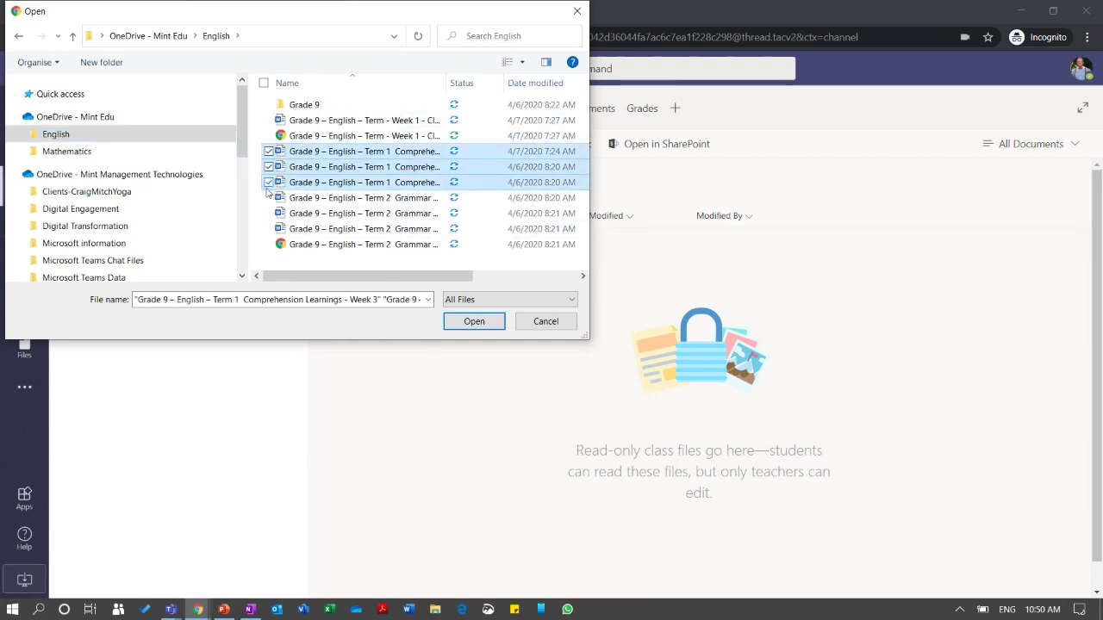
click(268, 197)
click(269, 213)
click(269, 228)
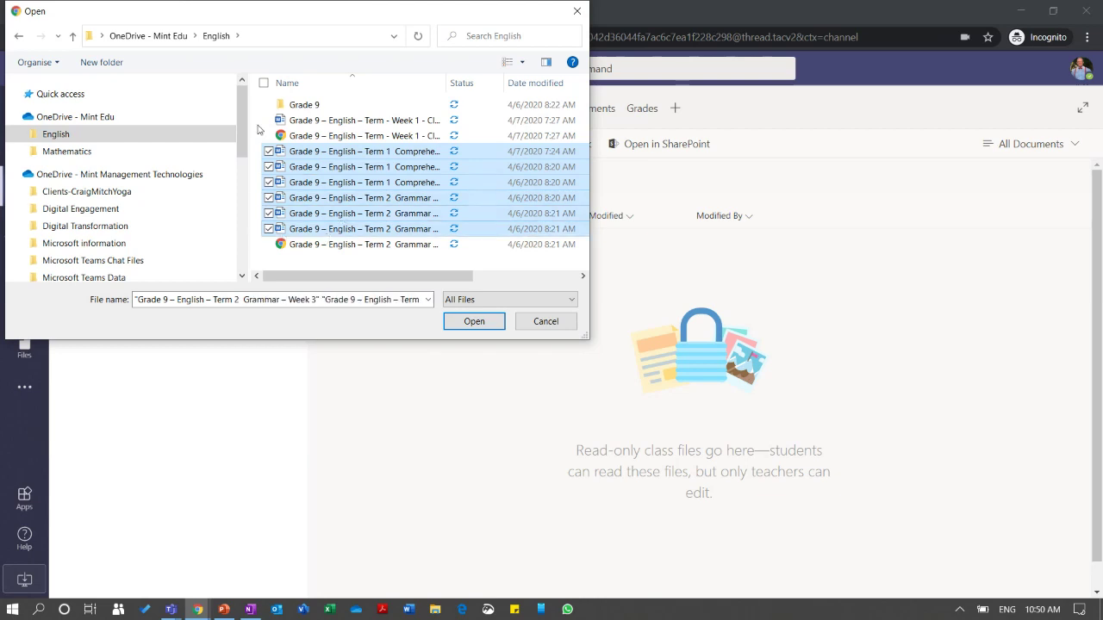
Upload the document "Grade 9 – English – Term - Week 1 - Class Handout" to the Class Materials folder
click(263, 122)
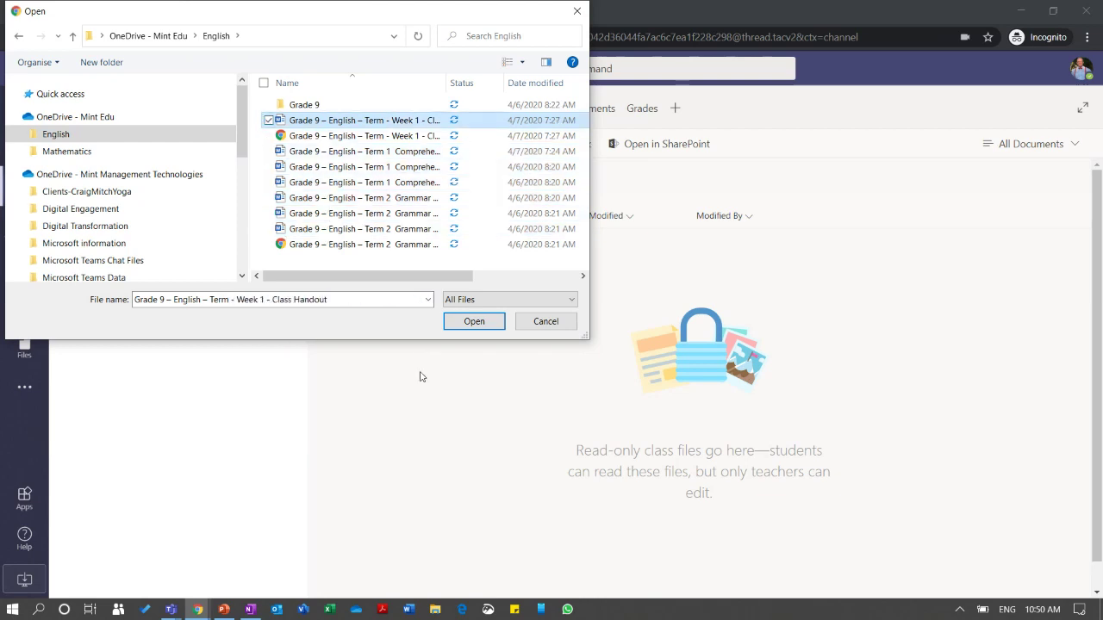
click(472, 321)
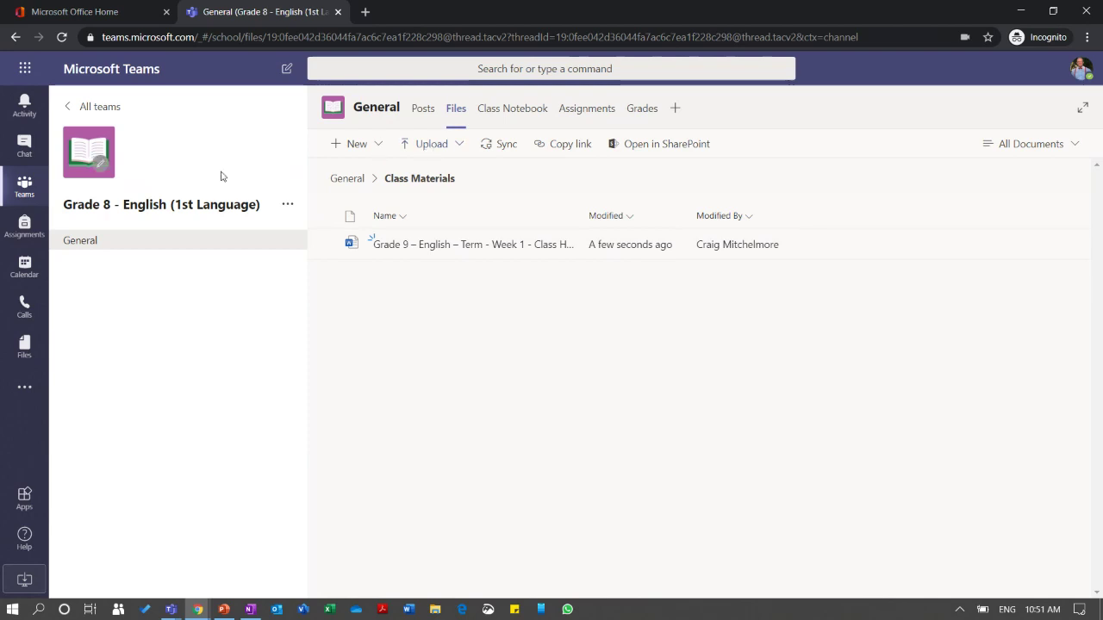
Rename the class team as "Grade 9 - English (1st Language)"
click(289, 207)
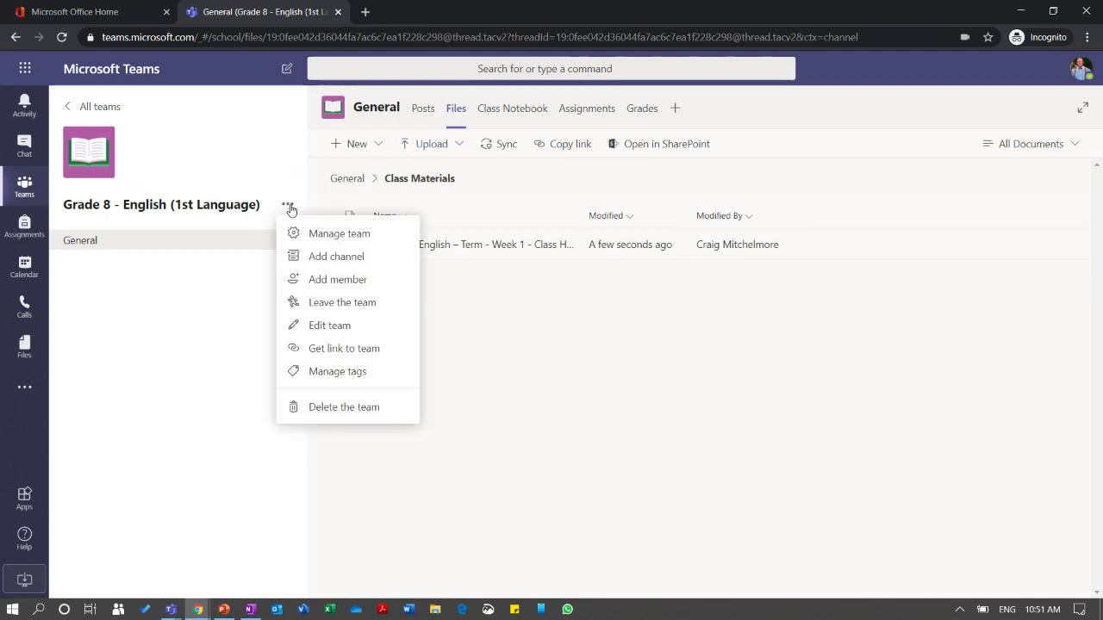
click(336, 324)
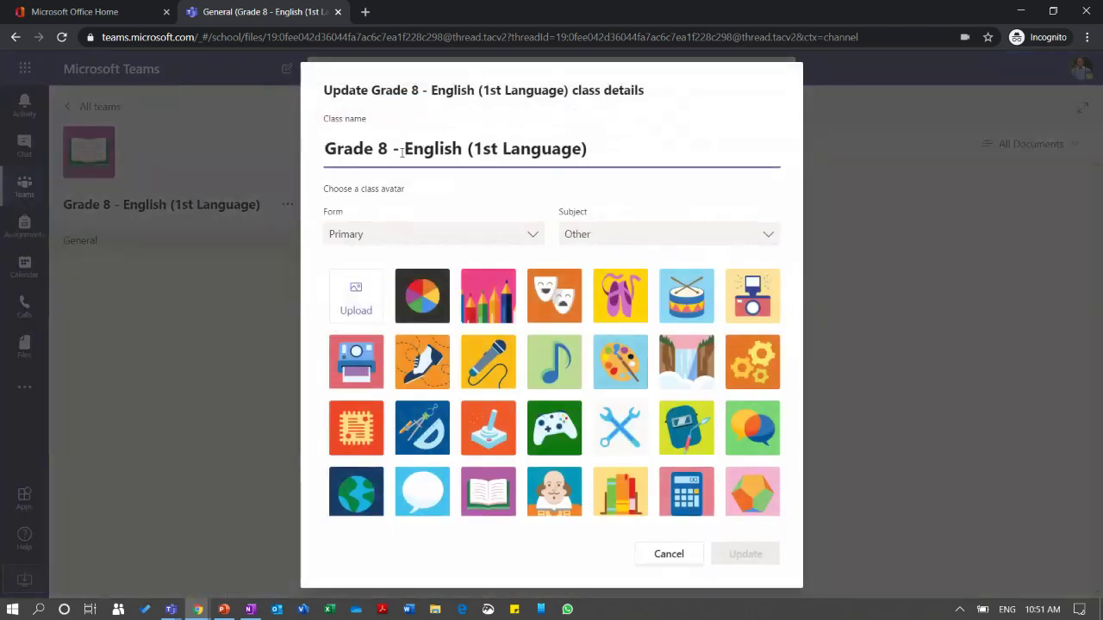
click(388, 148)
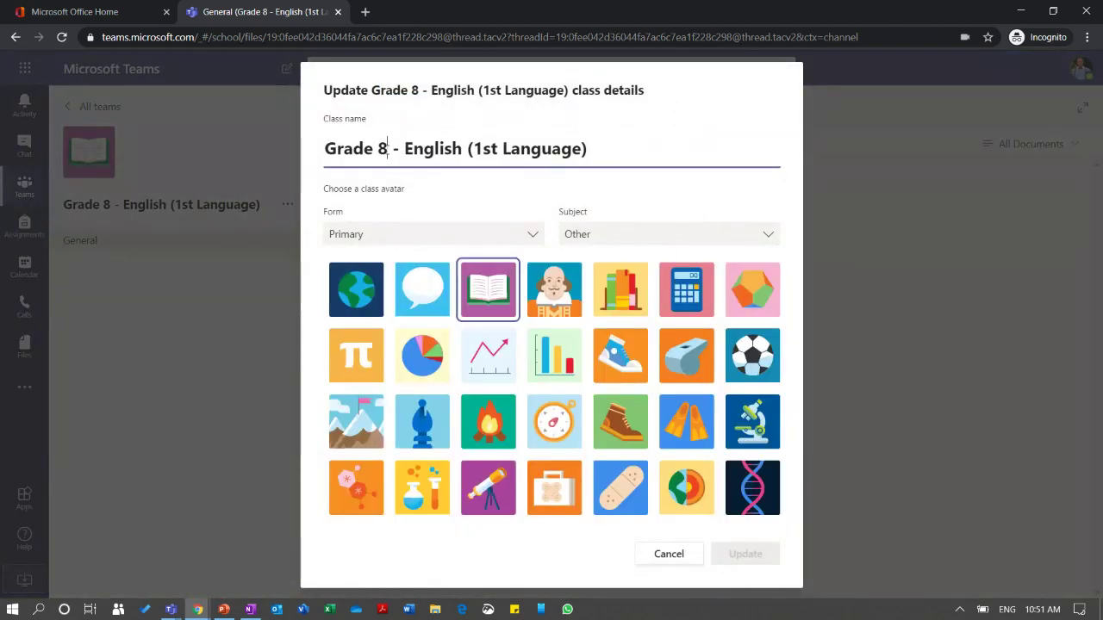
key(BackSpace)
text(9)
click(748, 557)
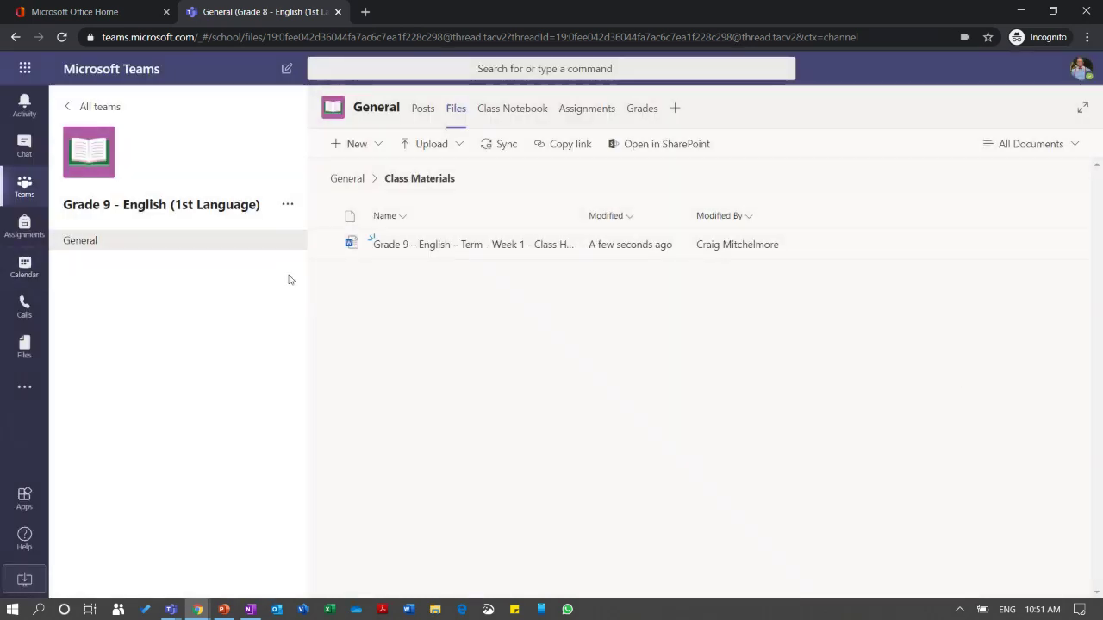
Upload the three Term 1 Comprehension and three Term 2 Grammar Word documents from the English folder to Class Materials
click(430, 144)
click(424, 175)
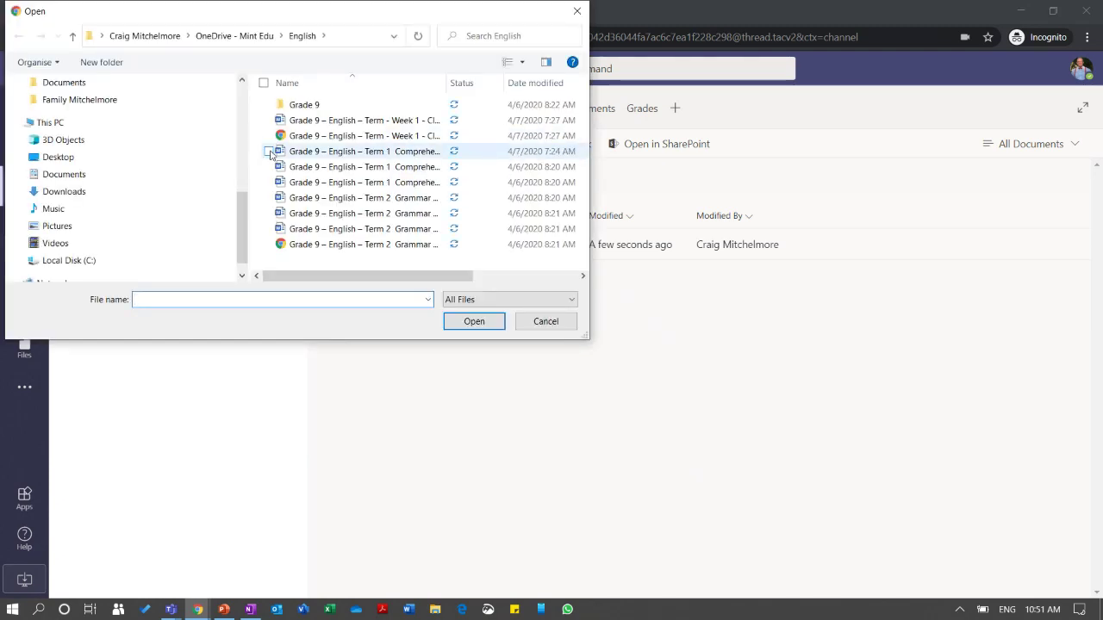
click(268, 151)
click(268, 166)
click(268, 182)
click(268, 198)
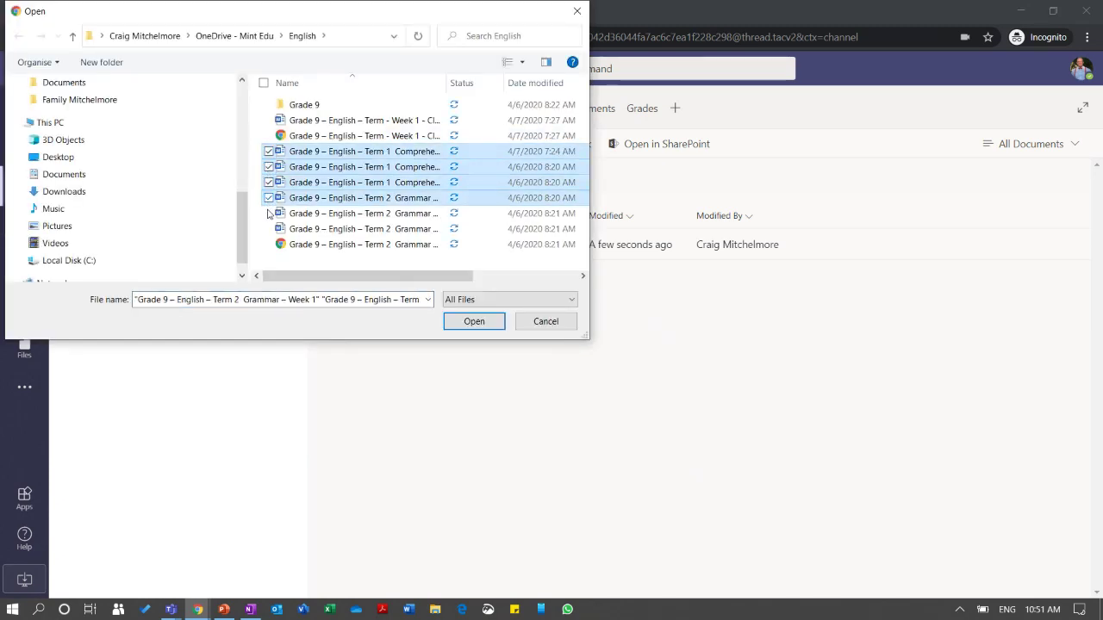
click(268, 213)
click(268, 229)
click(474, 322)
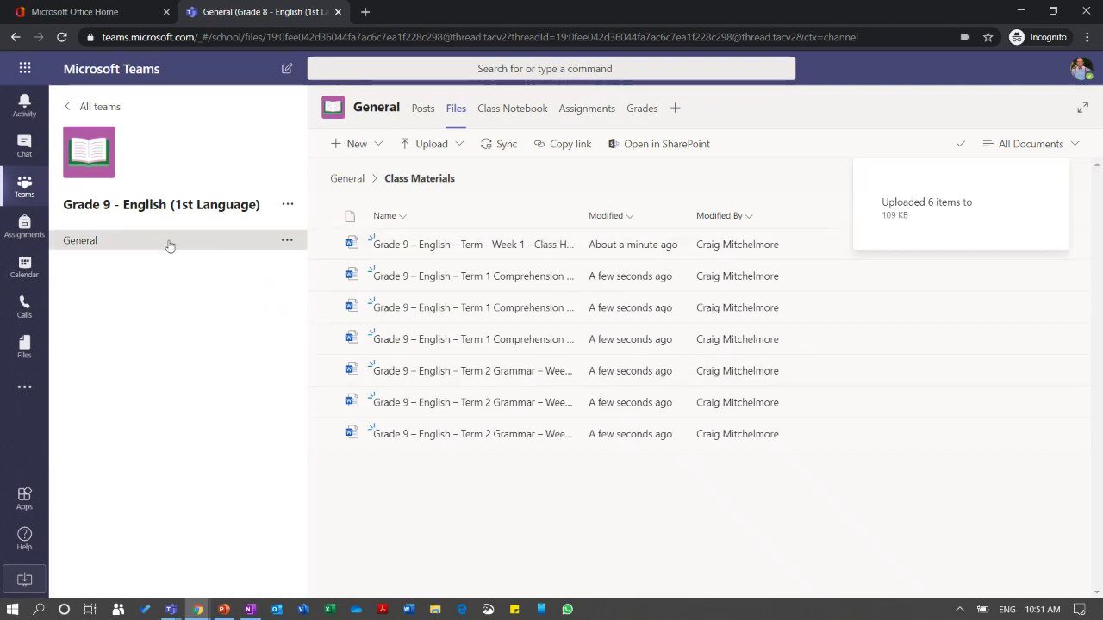
Create a folder named "Grammar" inside Class Materials
click(377, 148)
click(380, 177)
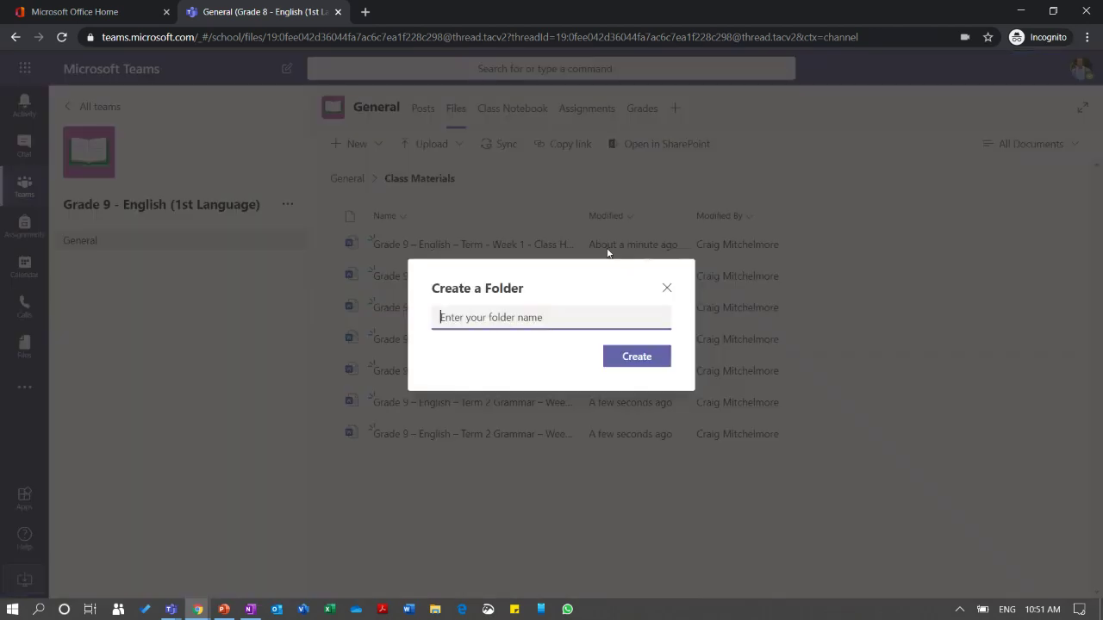
text(Grammar)
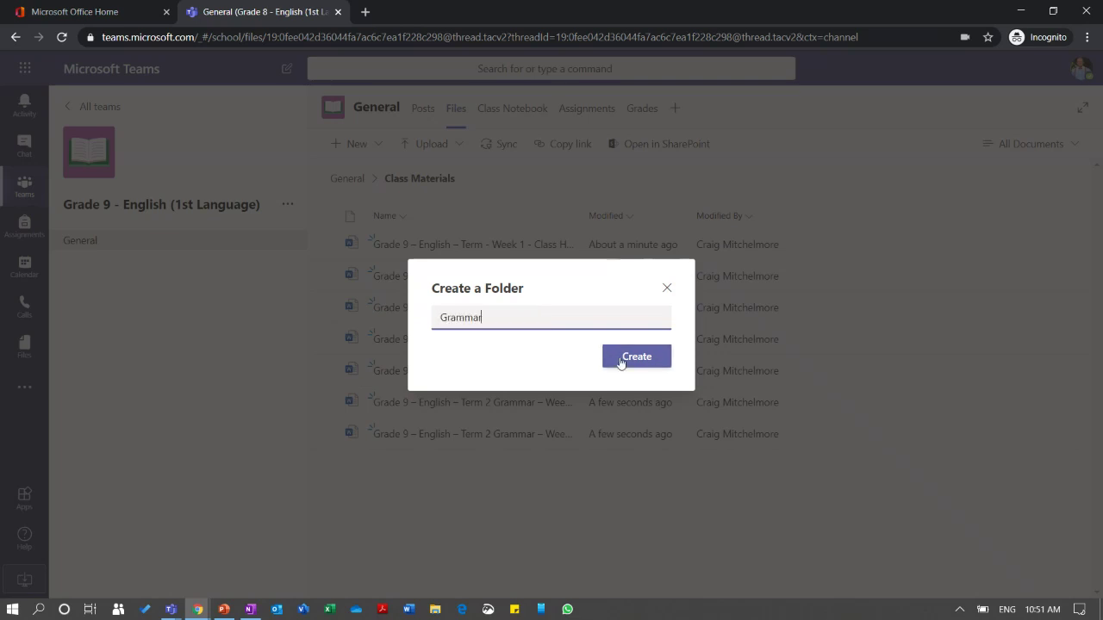
click(621, 362)
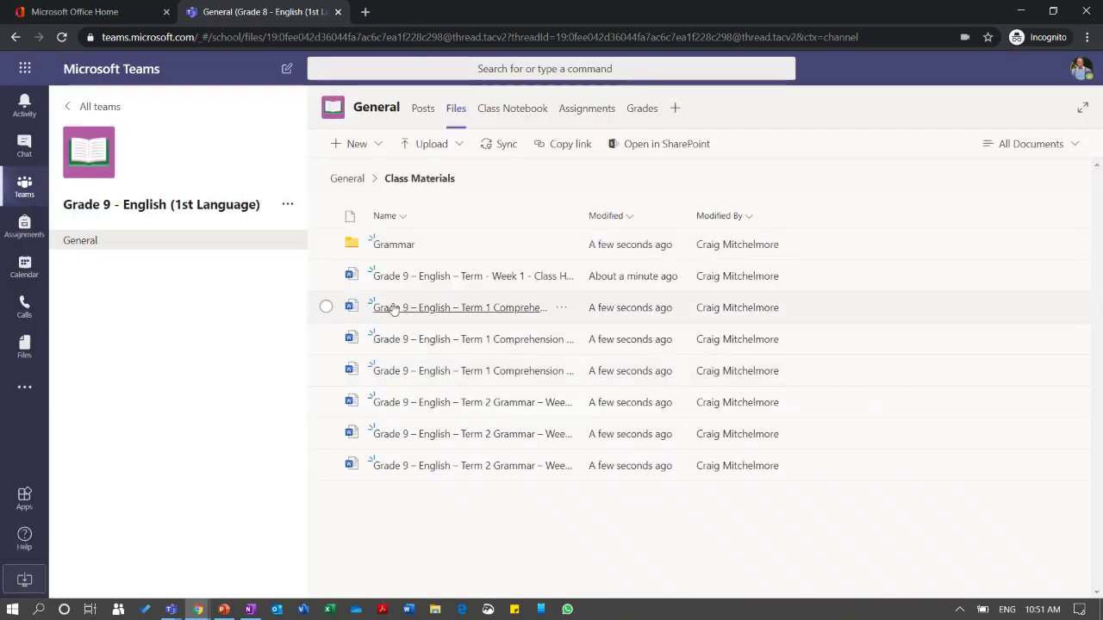
Try to transfer the Term 2 Grammar documents into the Grammar folder directly within the file list
click(327, 403)
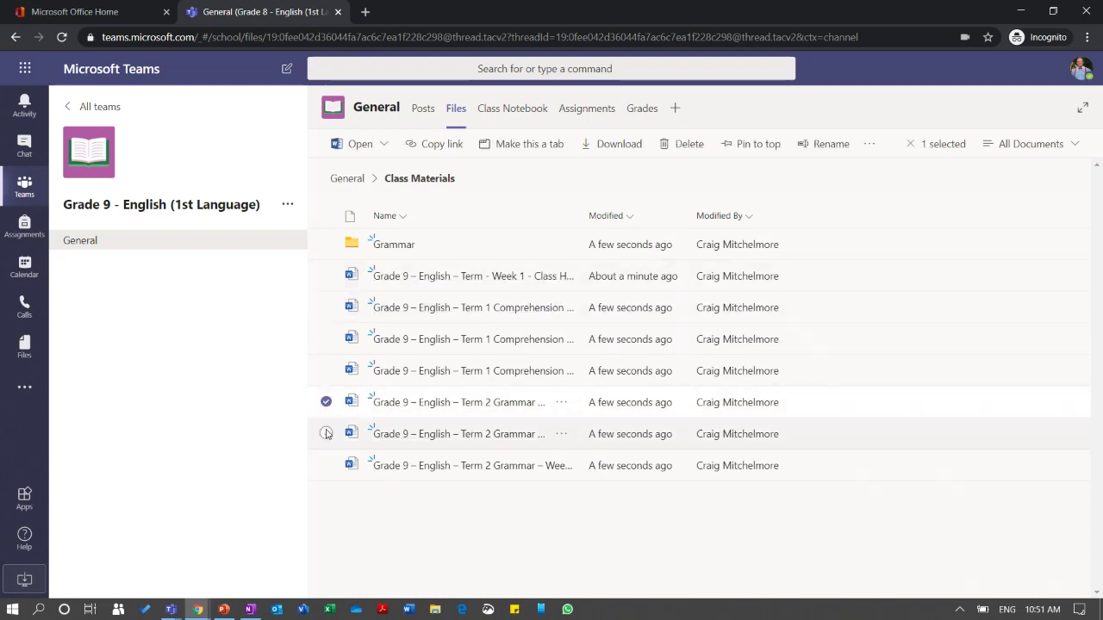
click(326, 433)
click(326, 465)
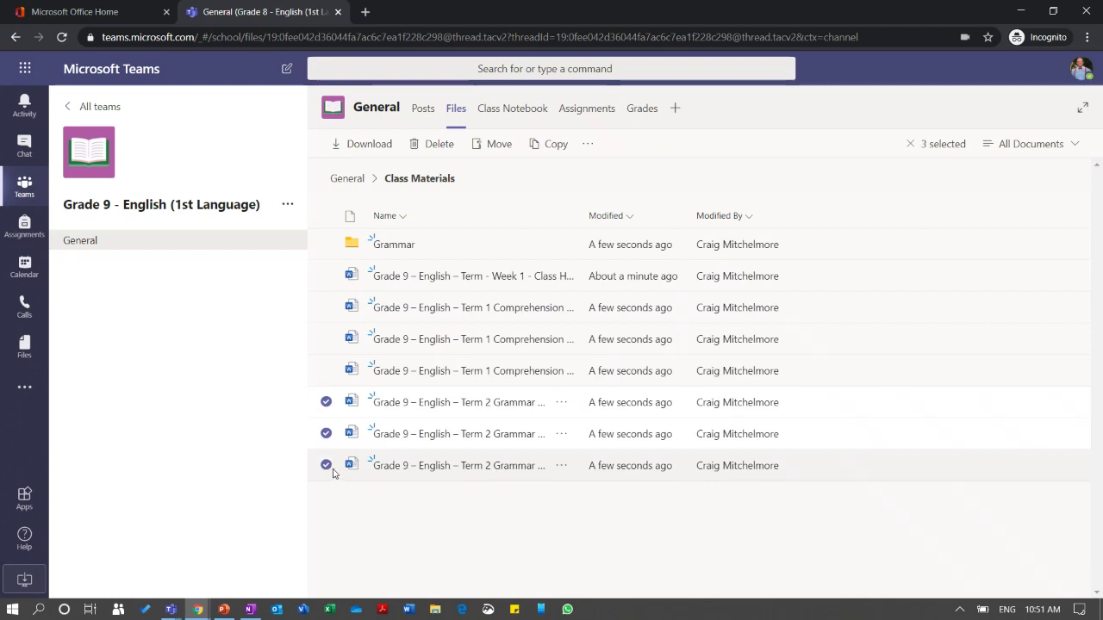
click(394, 245)
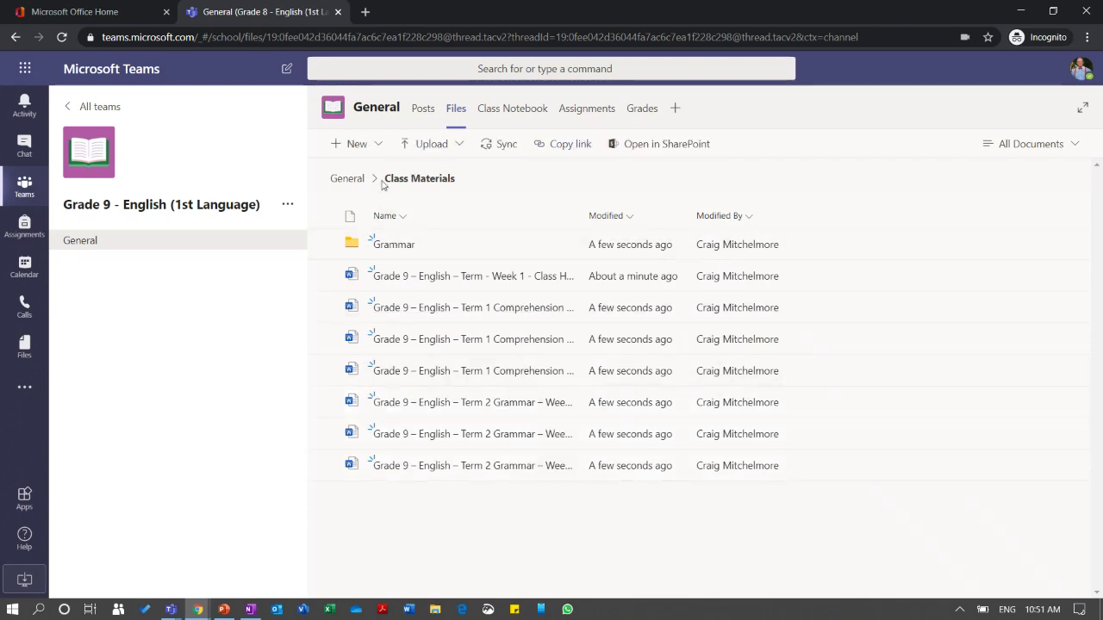
click(325, 403)
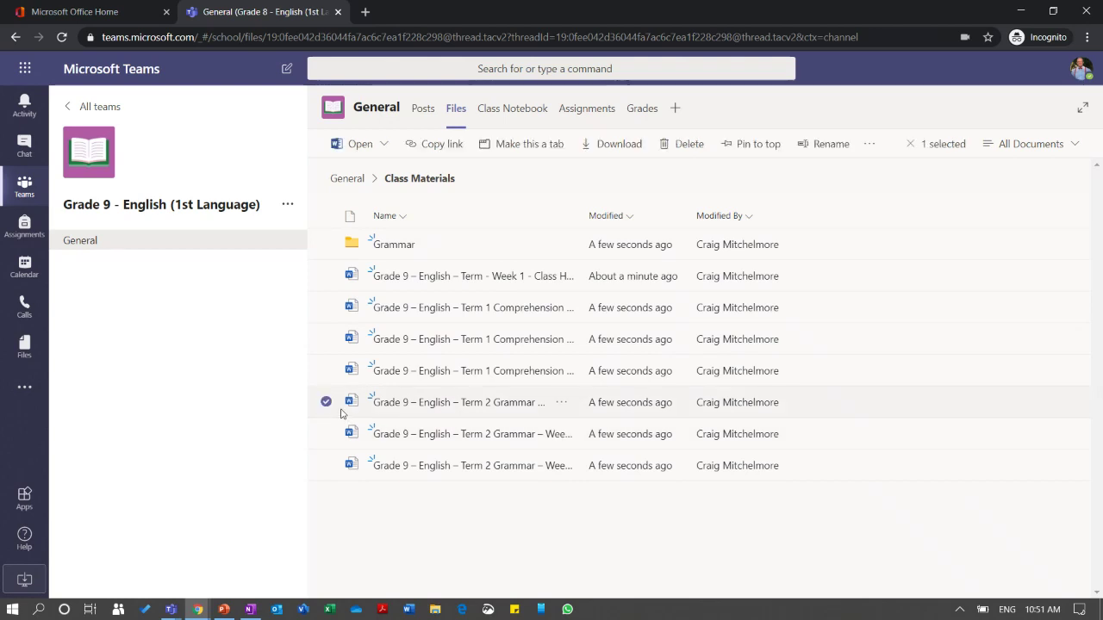
click(402, 253)
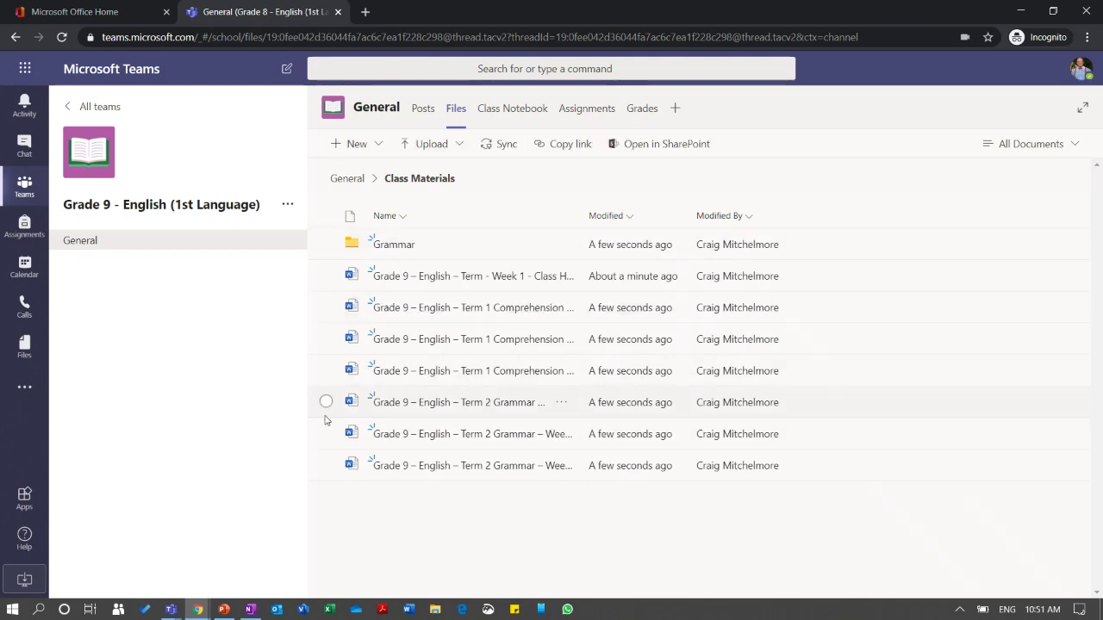
Move the three Term 2 Grammar documents from Class Materials into the Grammar folder and check the folder's contents
click(326, 403)
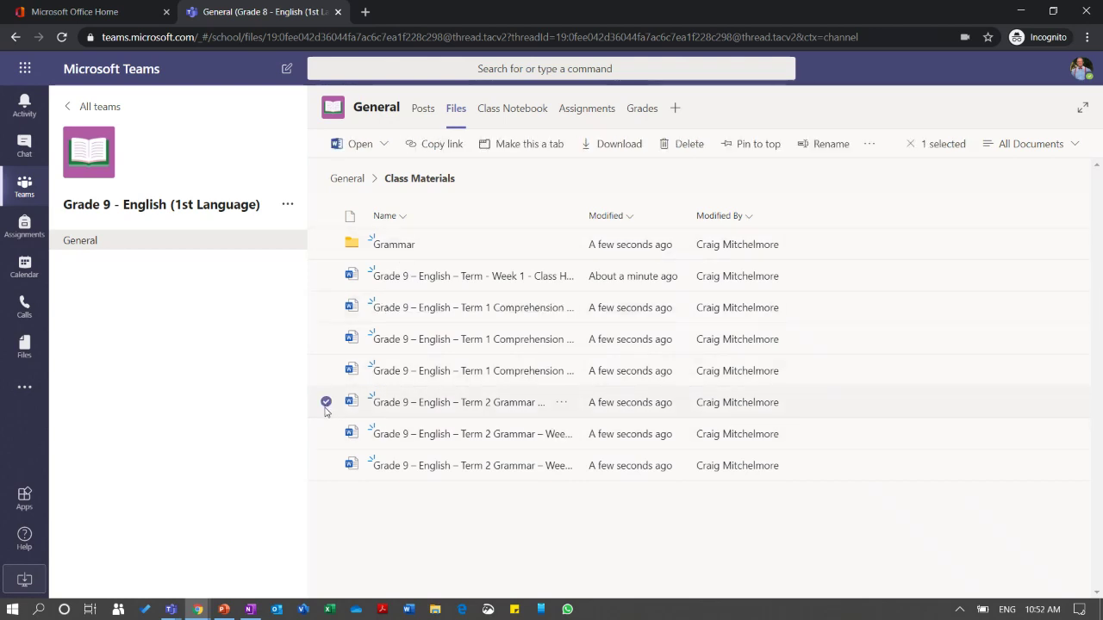
click(326, 434)
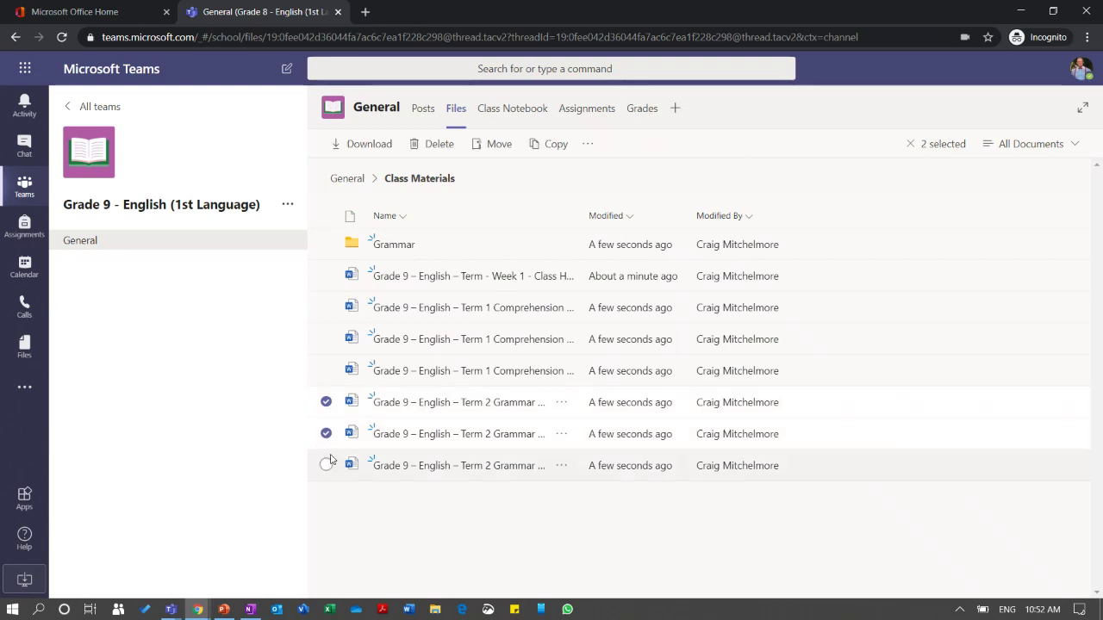
click(325, 466)
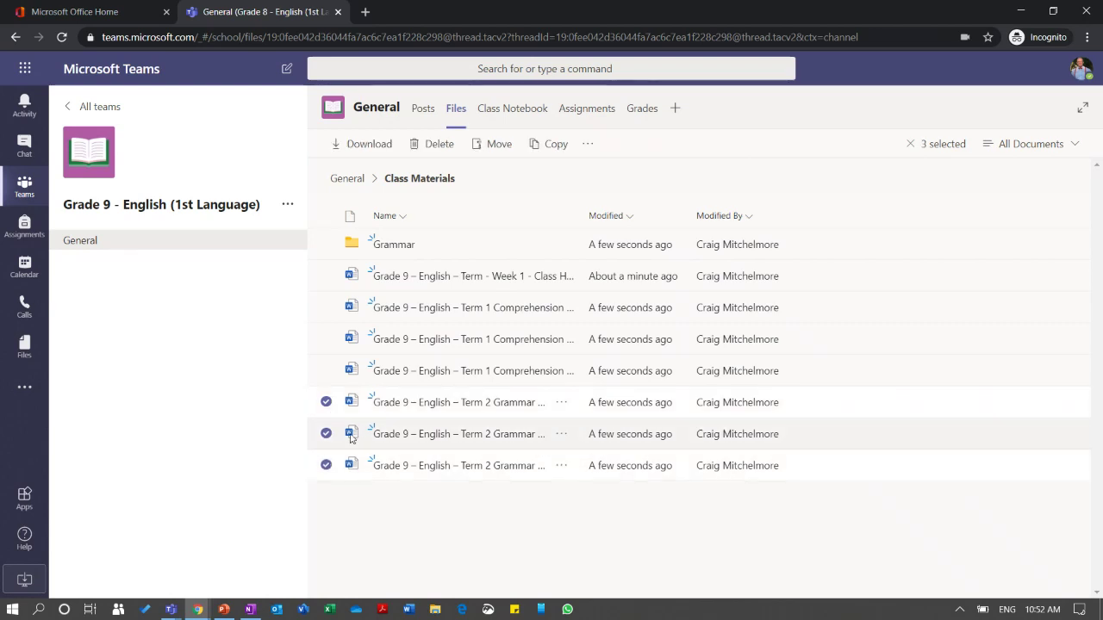
click(498, 145)
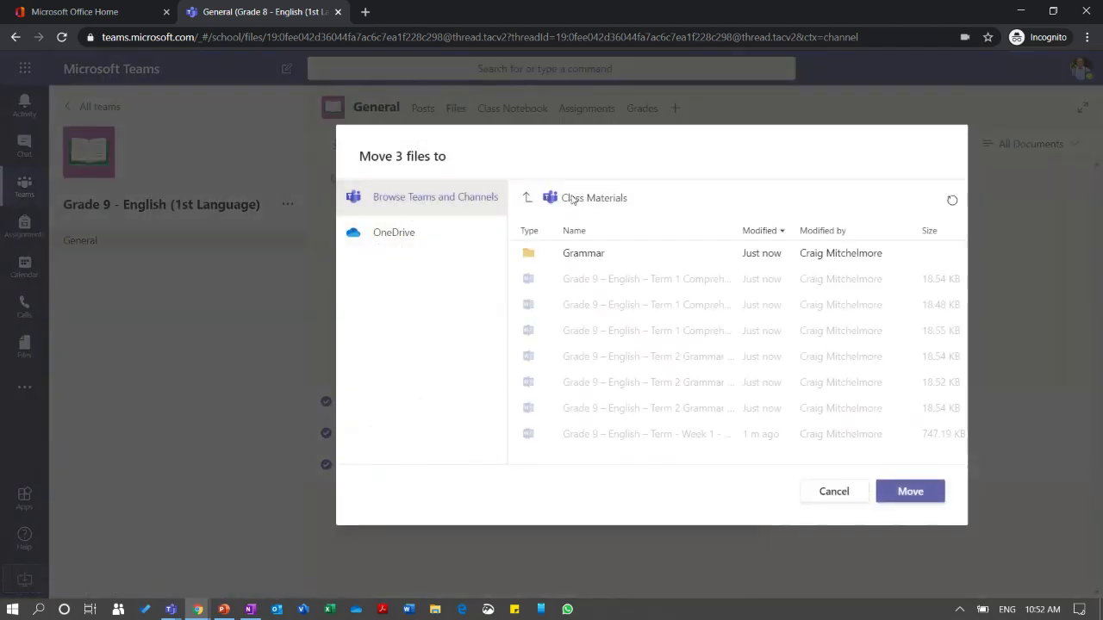
click(583, 253)
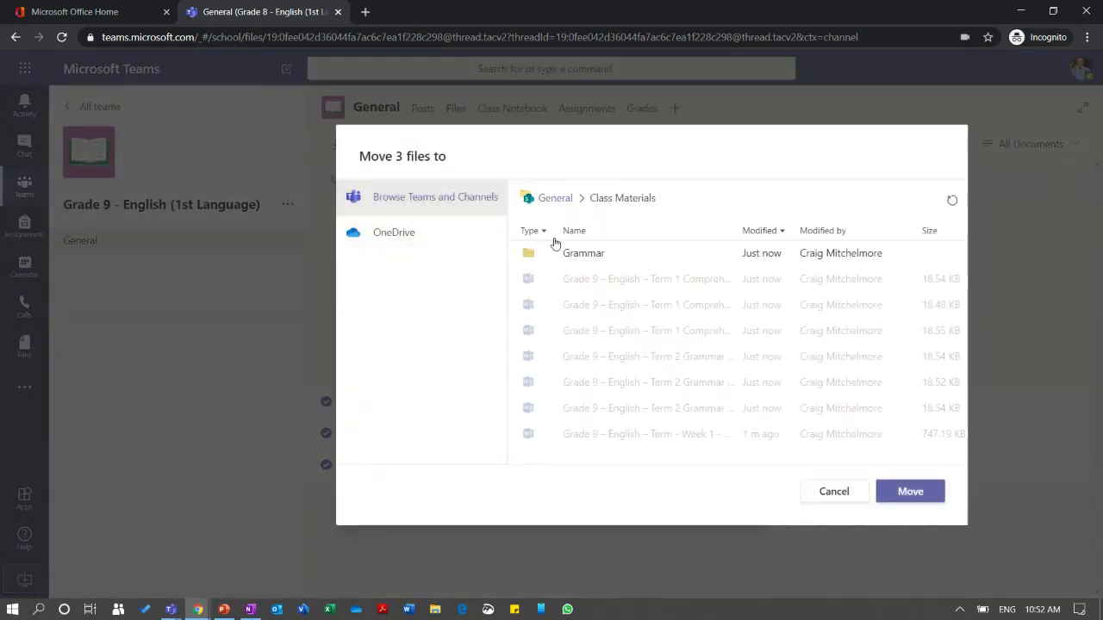
click(576, 256)
click(907, 494)
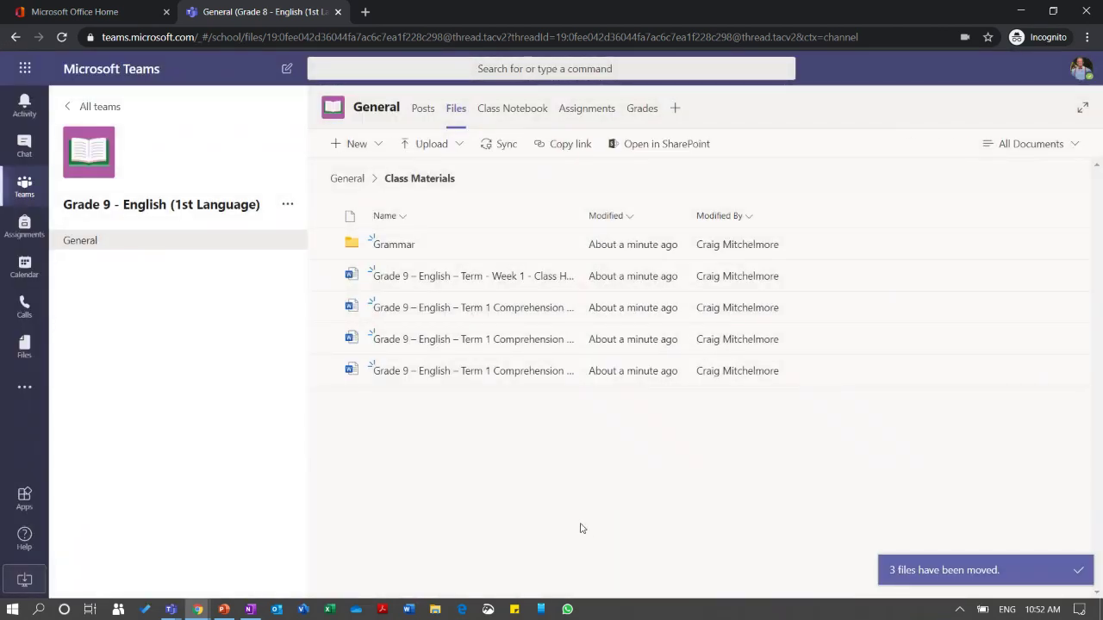
click(394, 246)
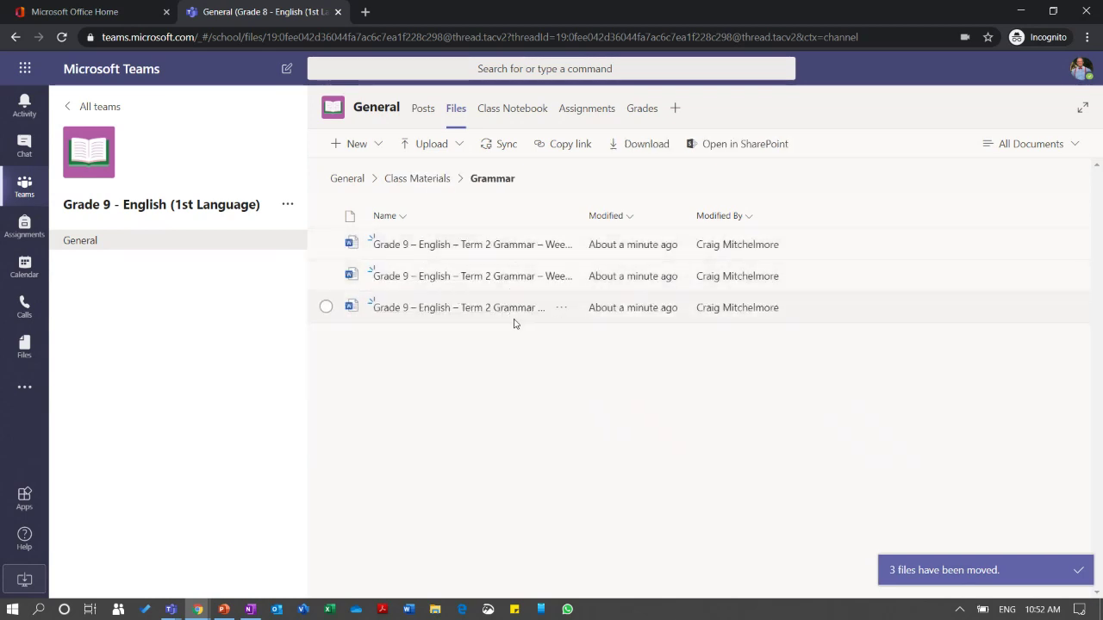
click(410, 187)
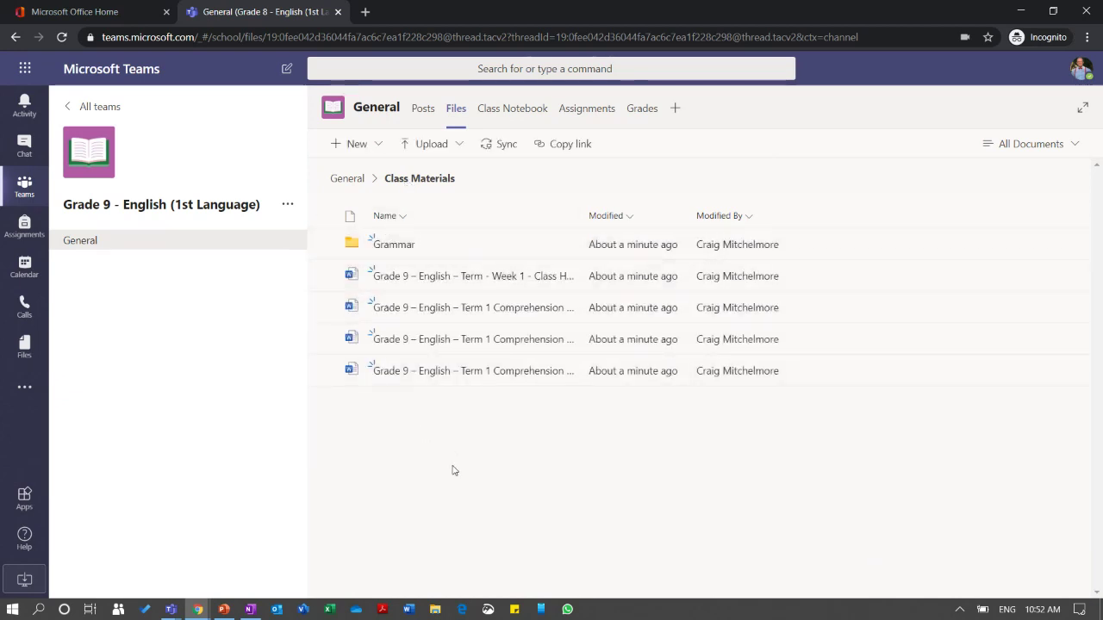
Create a blank OneNote Class Notebook for Grade 9 - English with the suggested Handouts, Class Notes, Homework and Quizzes student sections
click(69, 107)
click(573, 283)
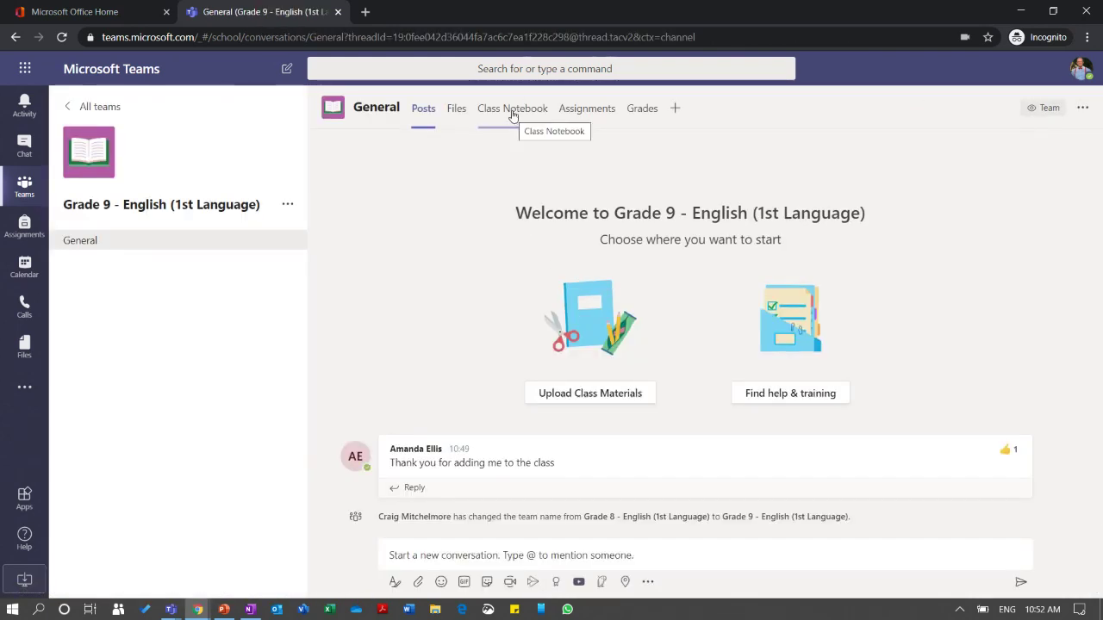
click(513, 114)
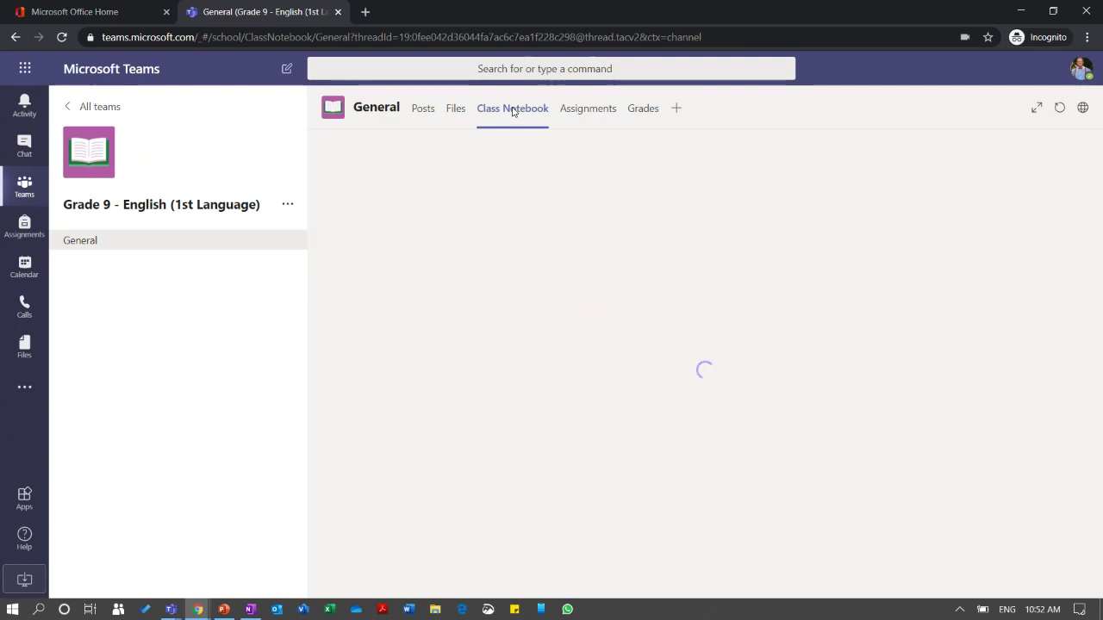
click(722, 472)
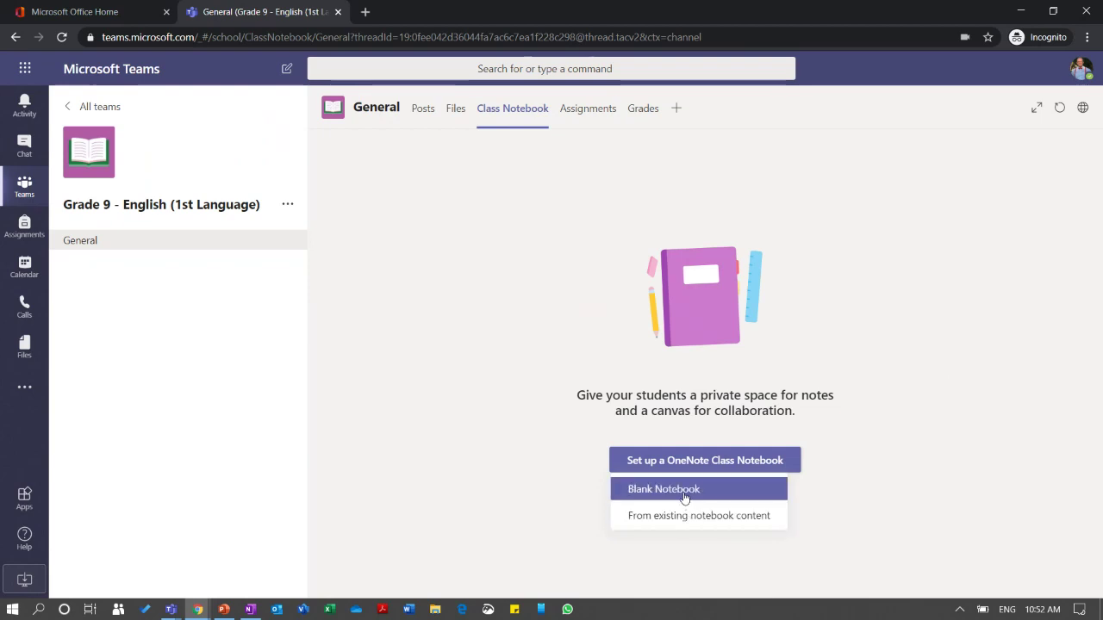
click(684, 498)
click(1015, 551)
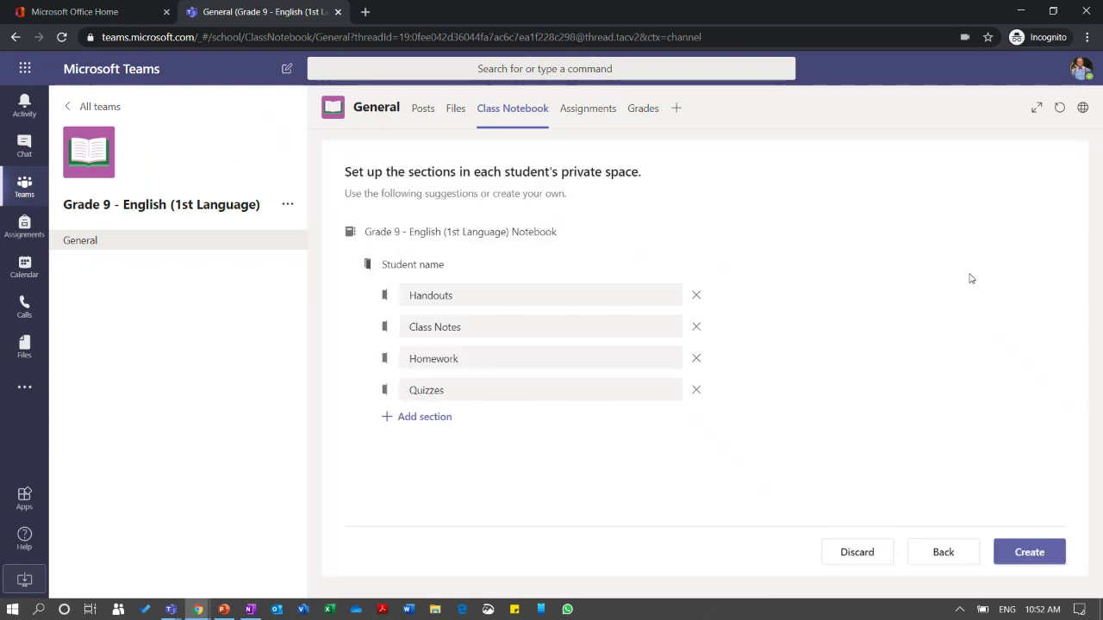
click(1022, 549)
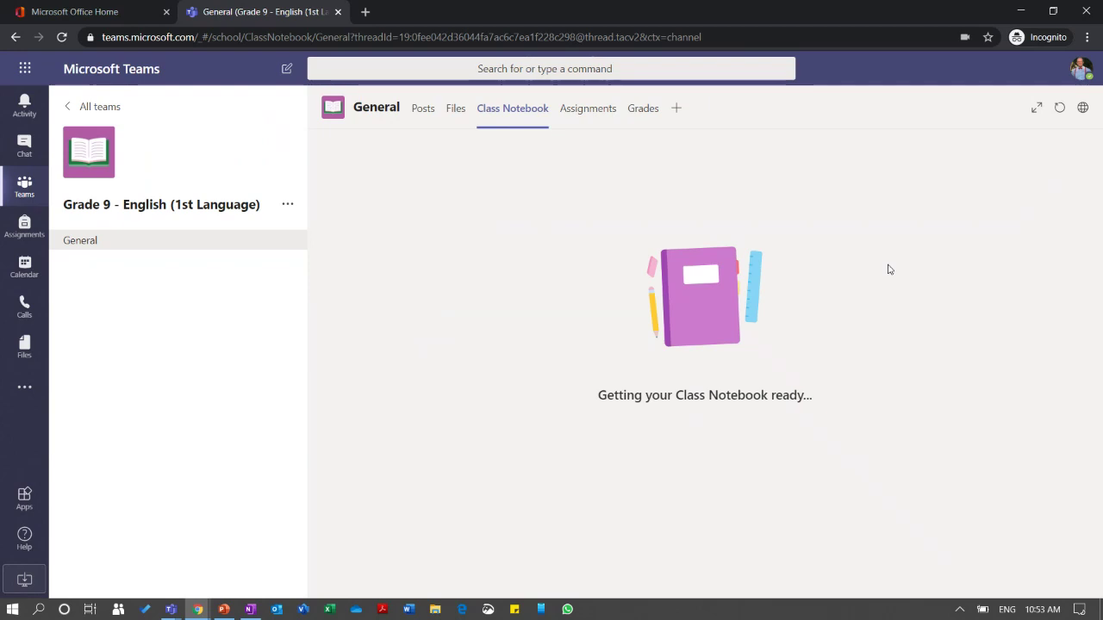
Start a new assignment in the Grade 11 Mathematics (Core) team
click(591, 112)
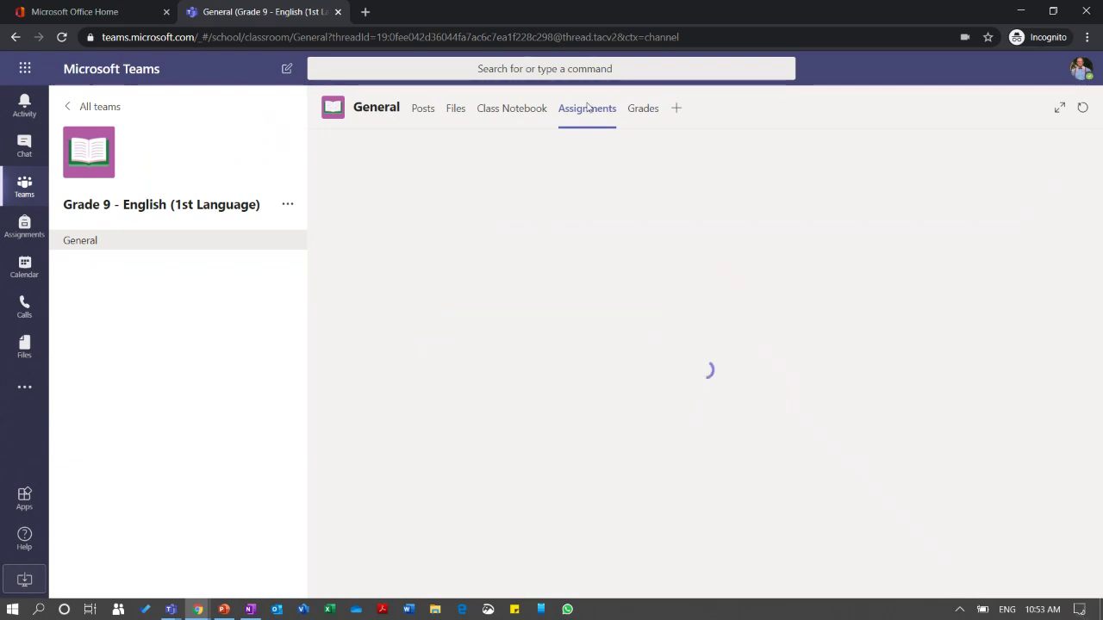
click(524, 113)
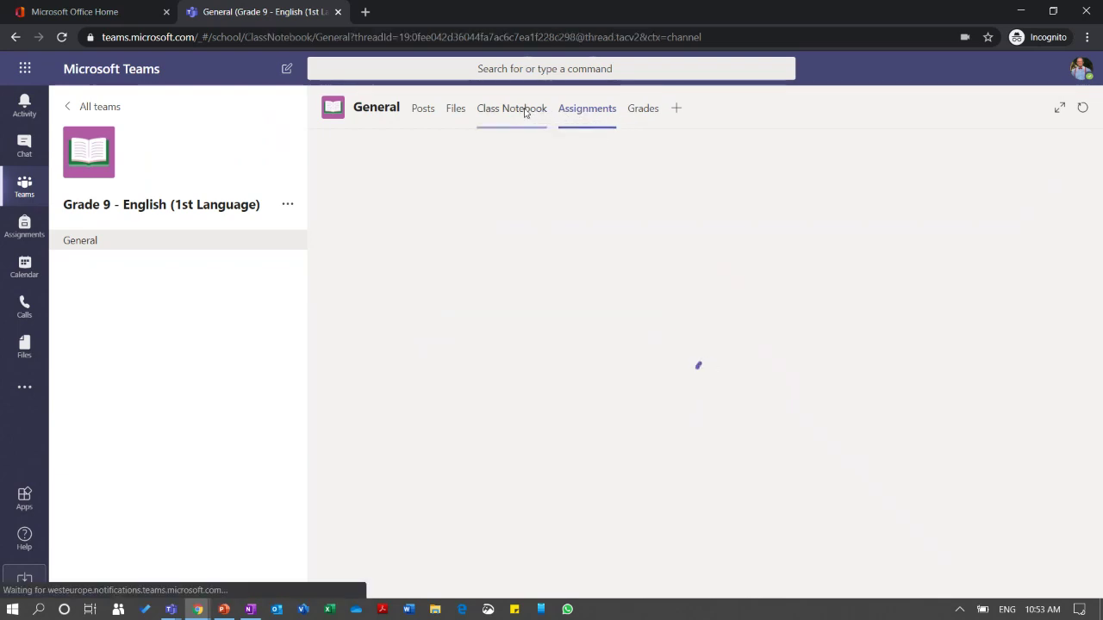
click(69, 107)
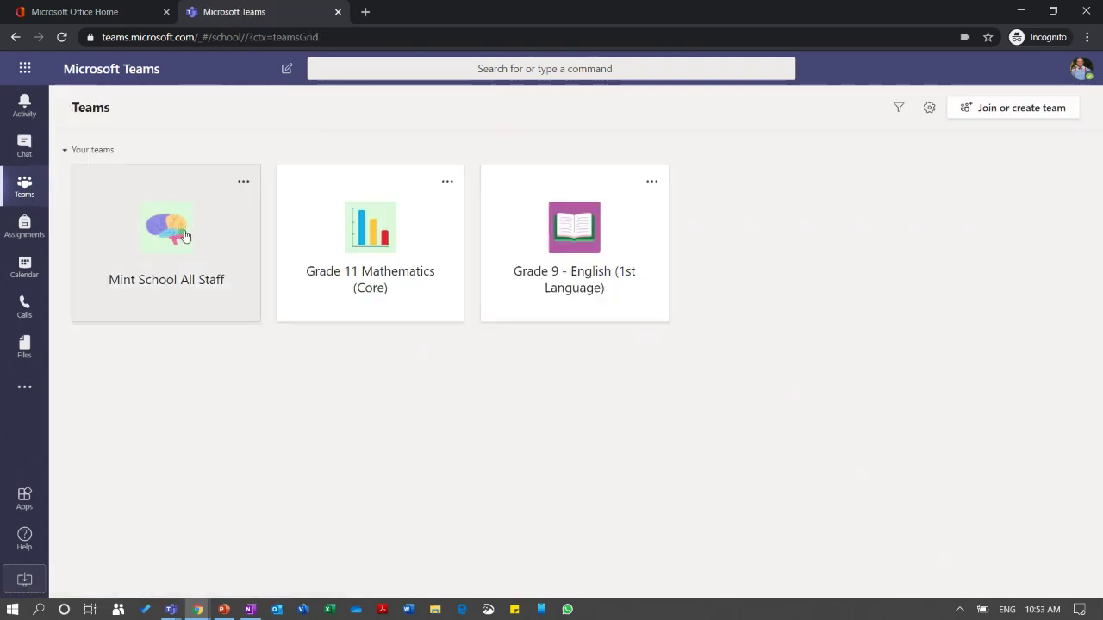
click(376, 238)
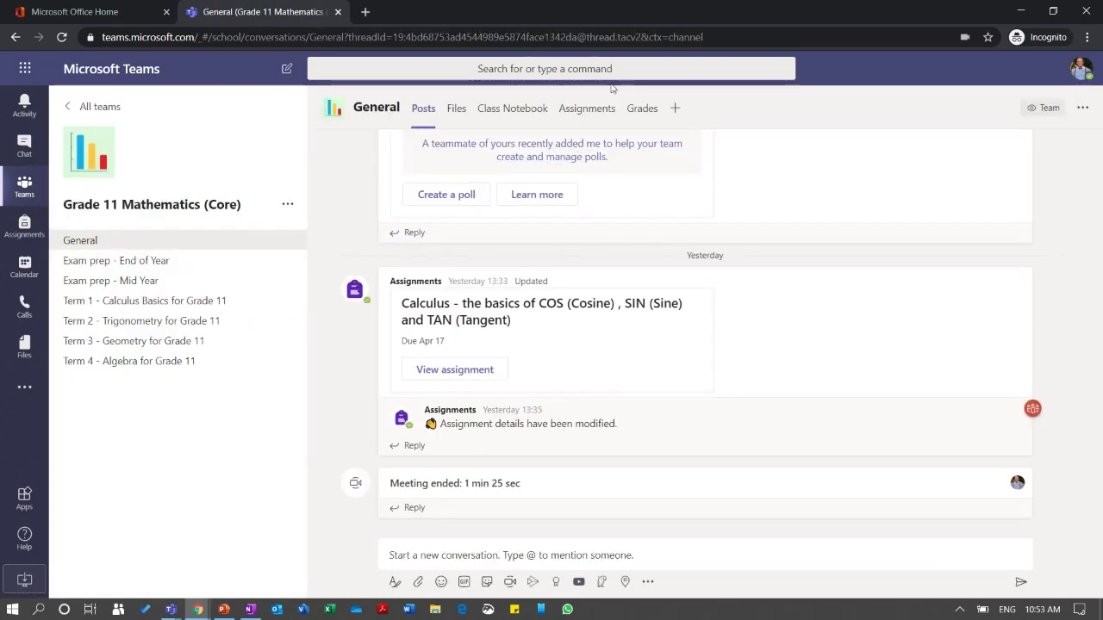
click(587, 109)
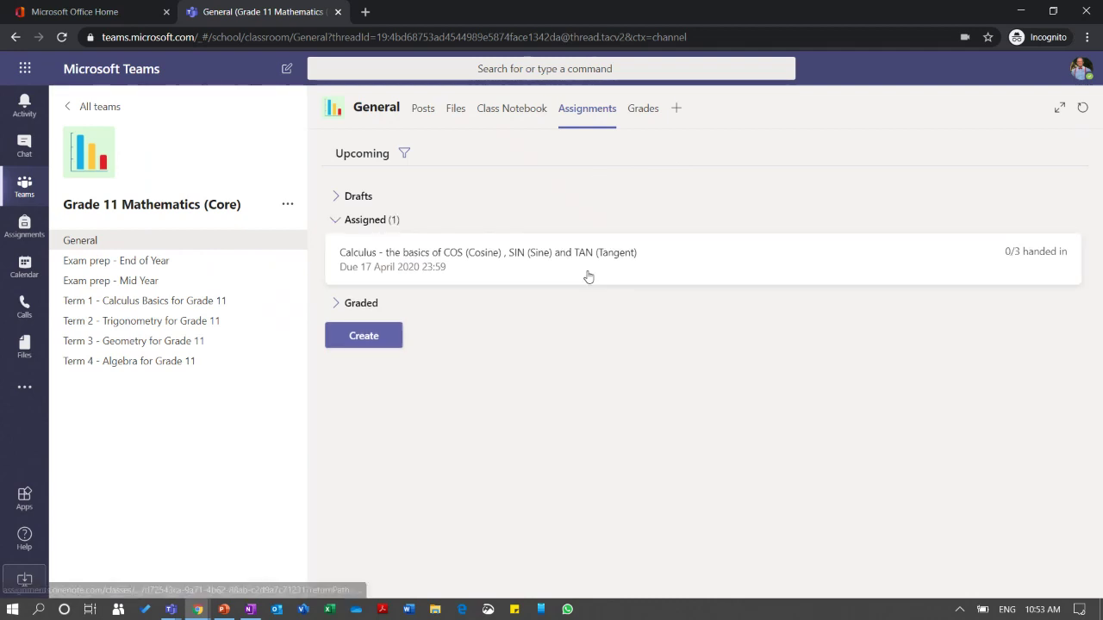
click(364, 339)
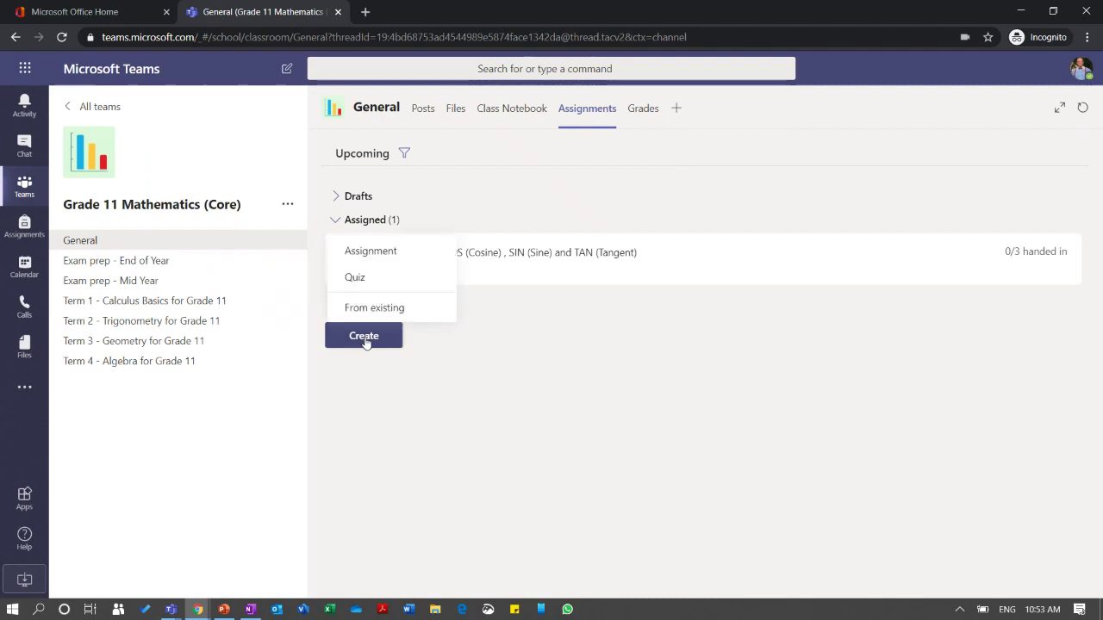
click(364, 251)
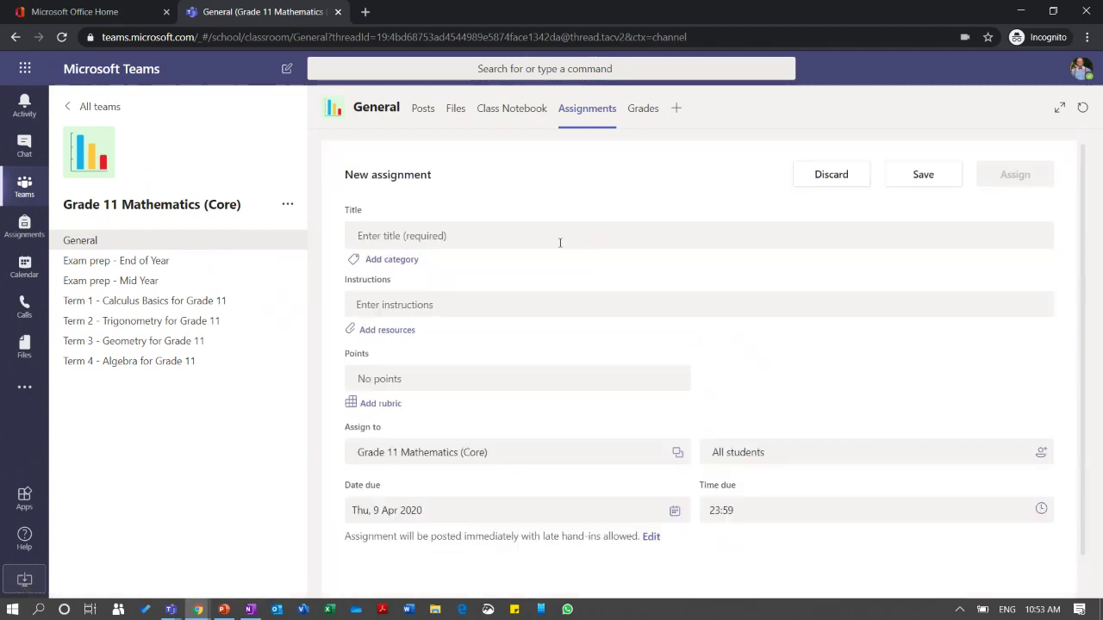
Title the new assignment "Algebra Assignment 1"
click(423, 237)
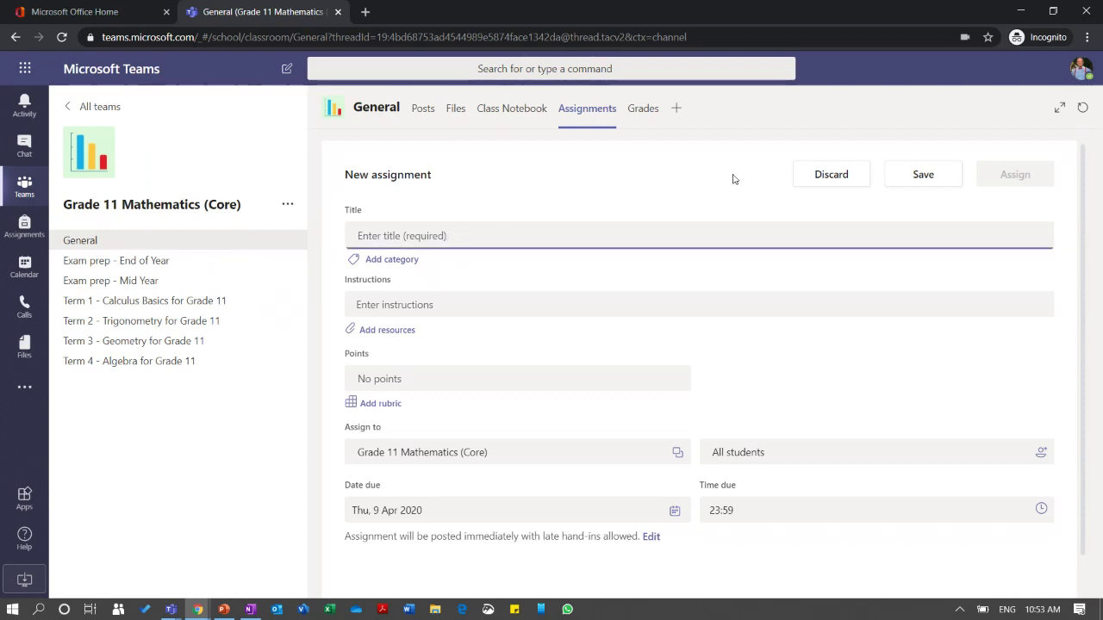
text(Algebra)
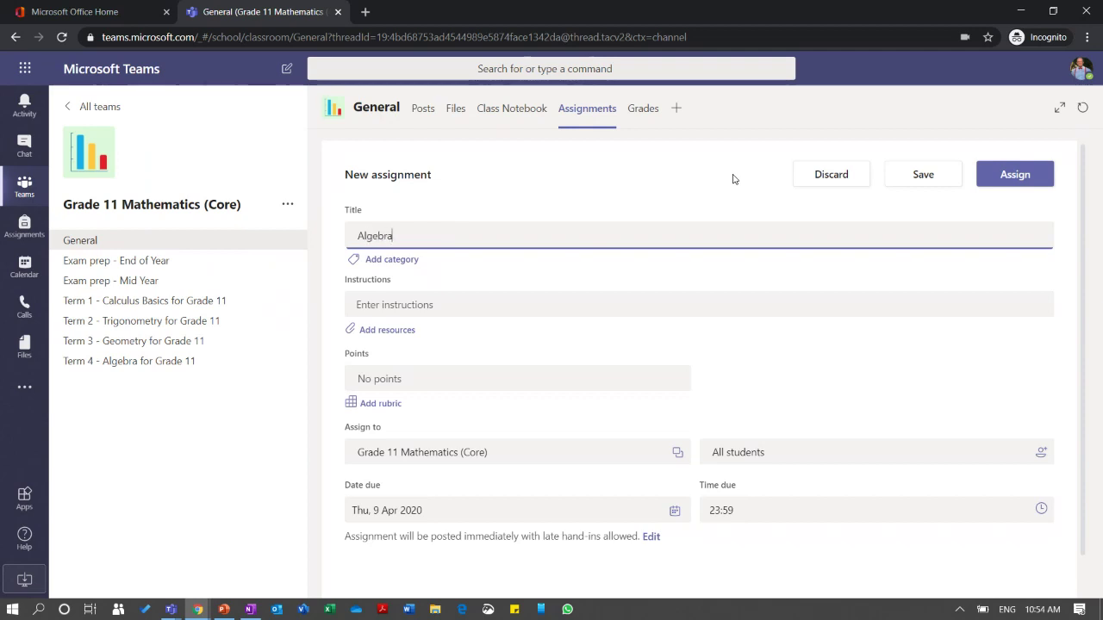
text( Assignmnet)
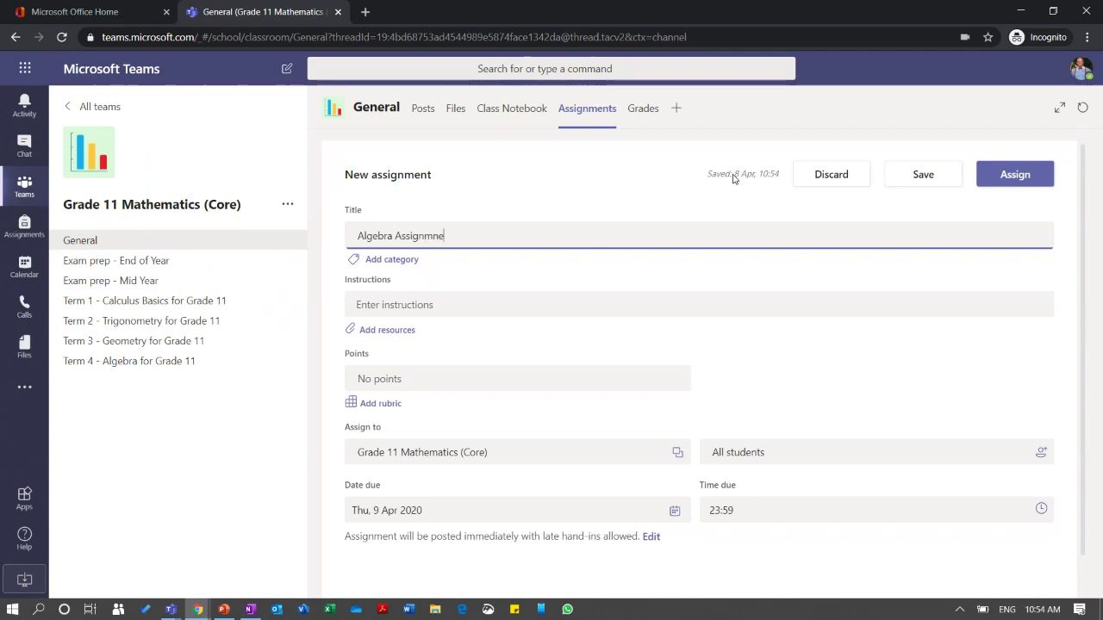
click(445, 237)
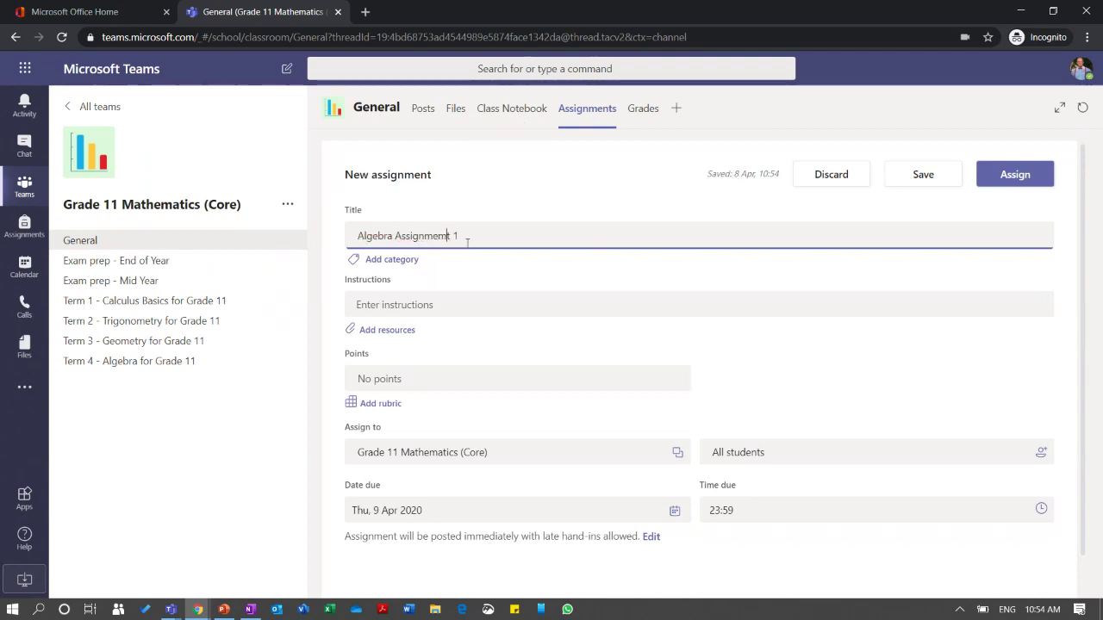
Enter assignment instructions beginning with "Please research at this"
click(426, 312)
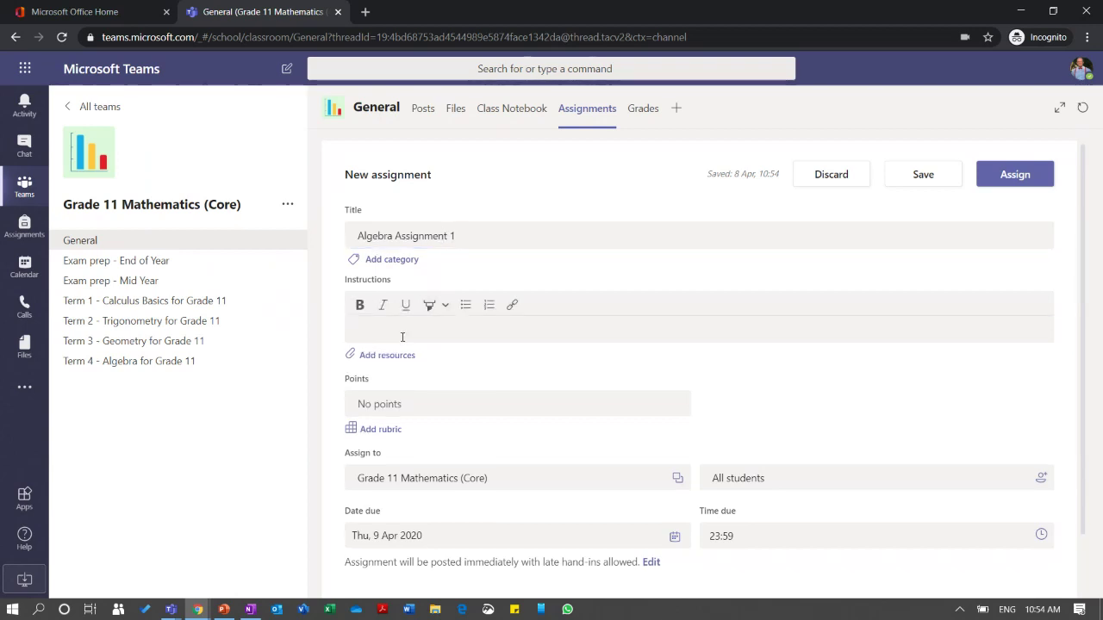
text(Please resecach at this )
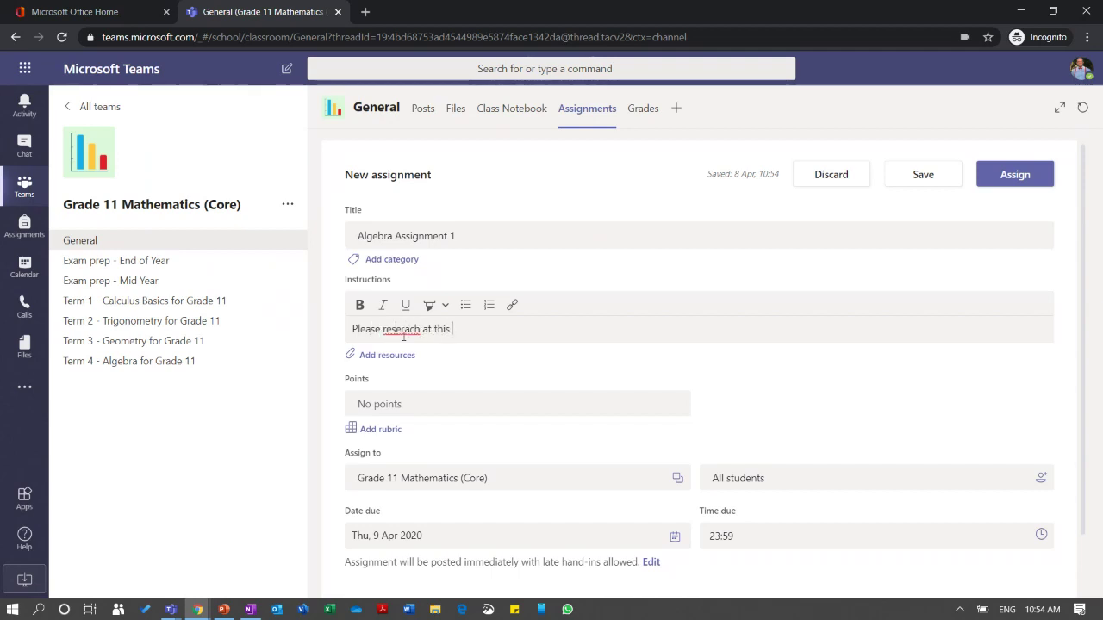
text(si)
key(BackSpace)
text(ear)
Open the assignment's resource picker and search Google in a new browser tab for "algebra for grade 11"
click(370, 355)
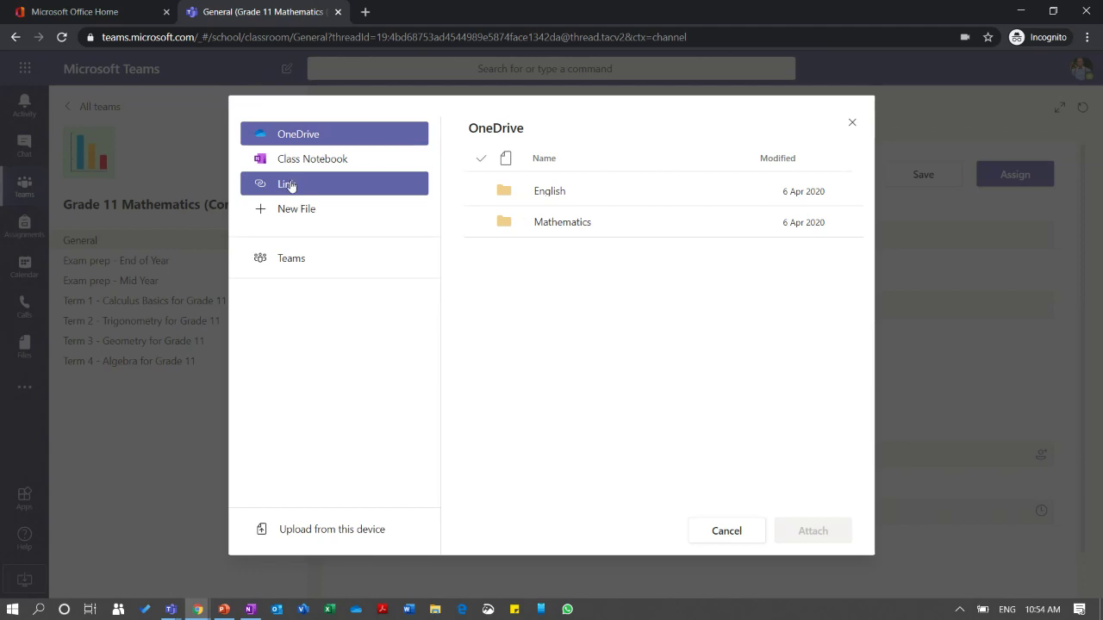
click(366, 11)
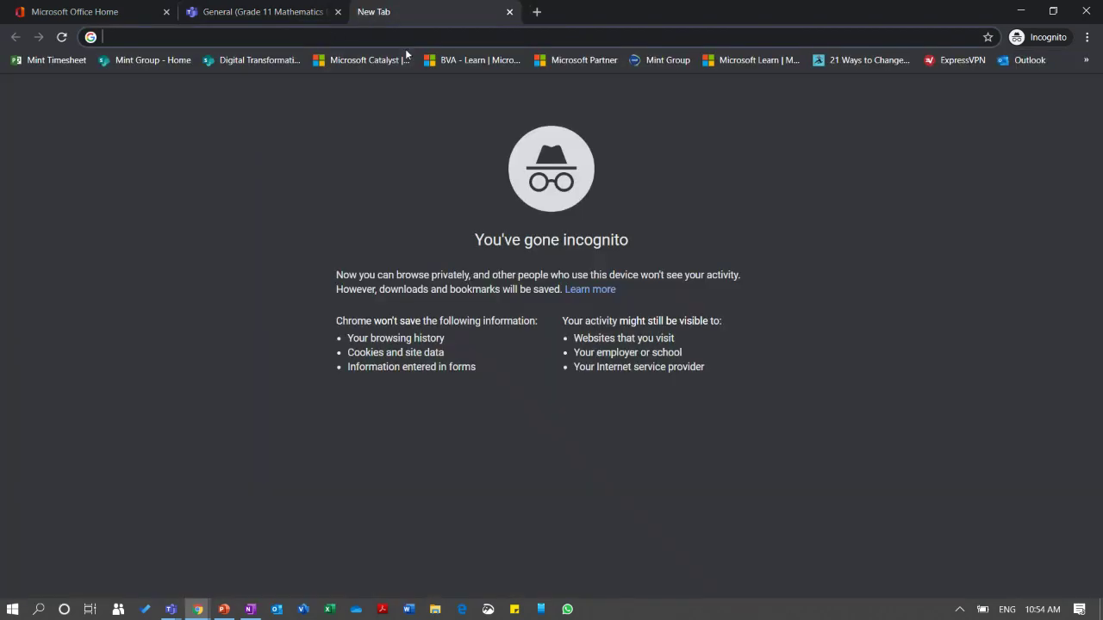
text(al)
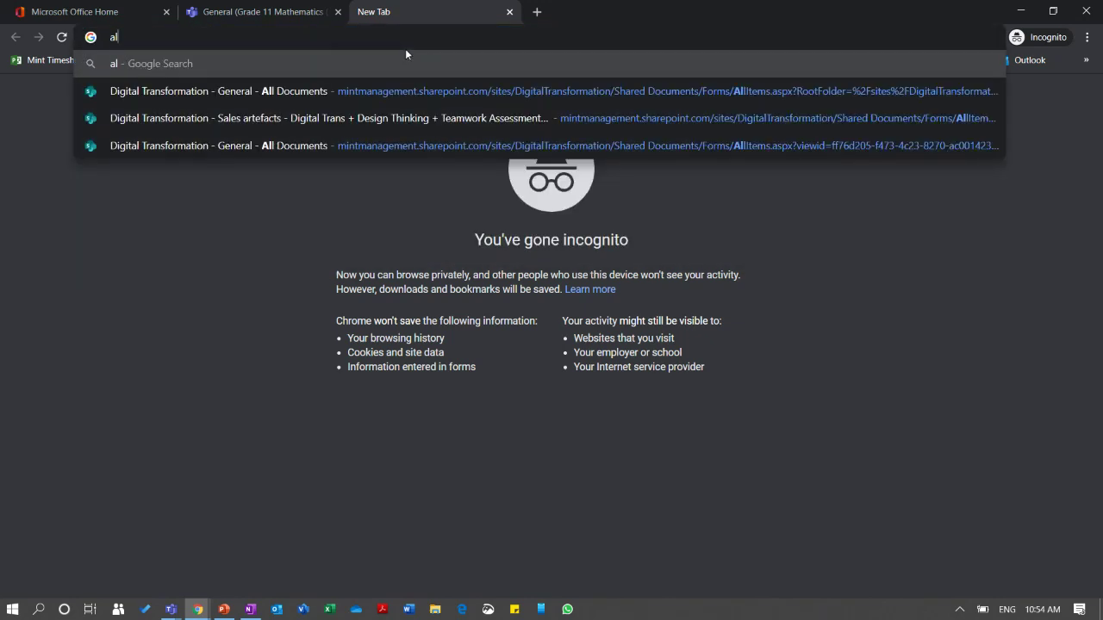
text(gegra)
key(BackSpace)
key(BackSpace)
key(BackSpace)
text(bra for garde 11)
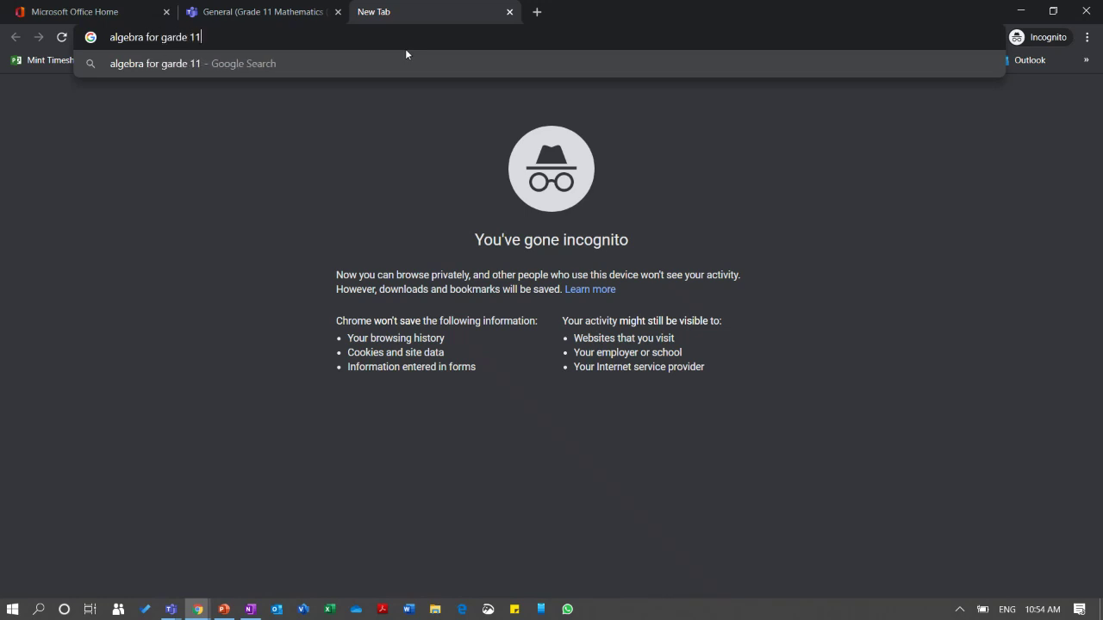
key(BackSpace)
key(BackSpace)
key(BackSpace)
key(BackSpace)
key(BackSpace)
key(BackSpace)
key(BackSpace)
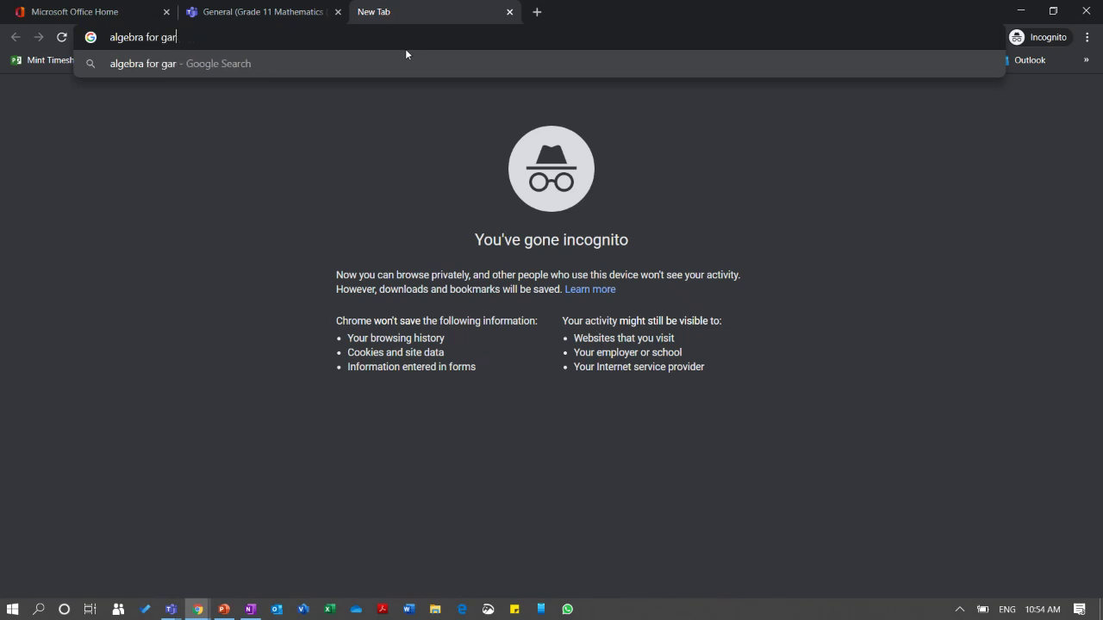
text(rade 11)
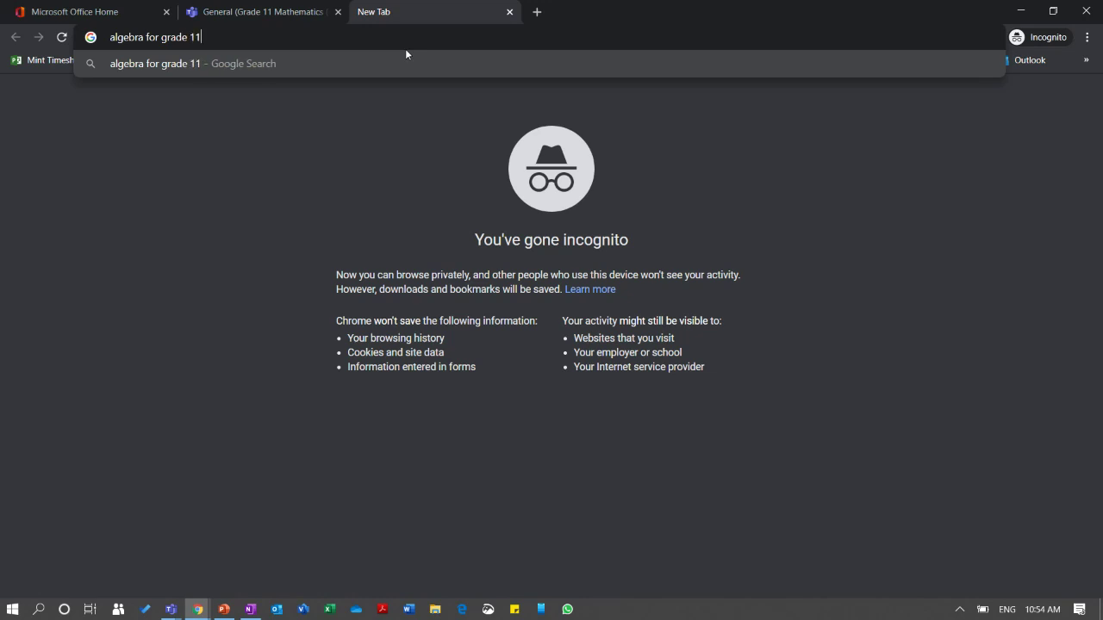
key(Return)
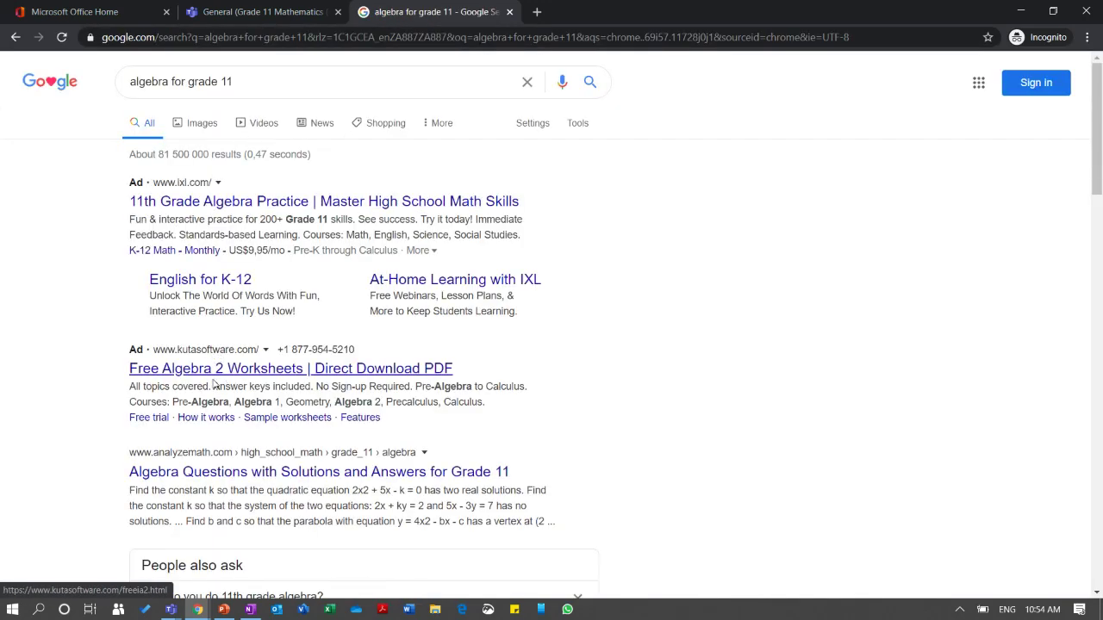
Open the analyzemath.com result "Algebra Questions with Solutions and Answers for Grade 11" and copy its web address
scroll(205, 360, down, 2)
click(212, 336)
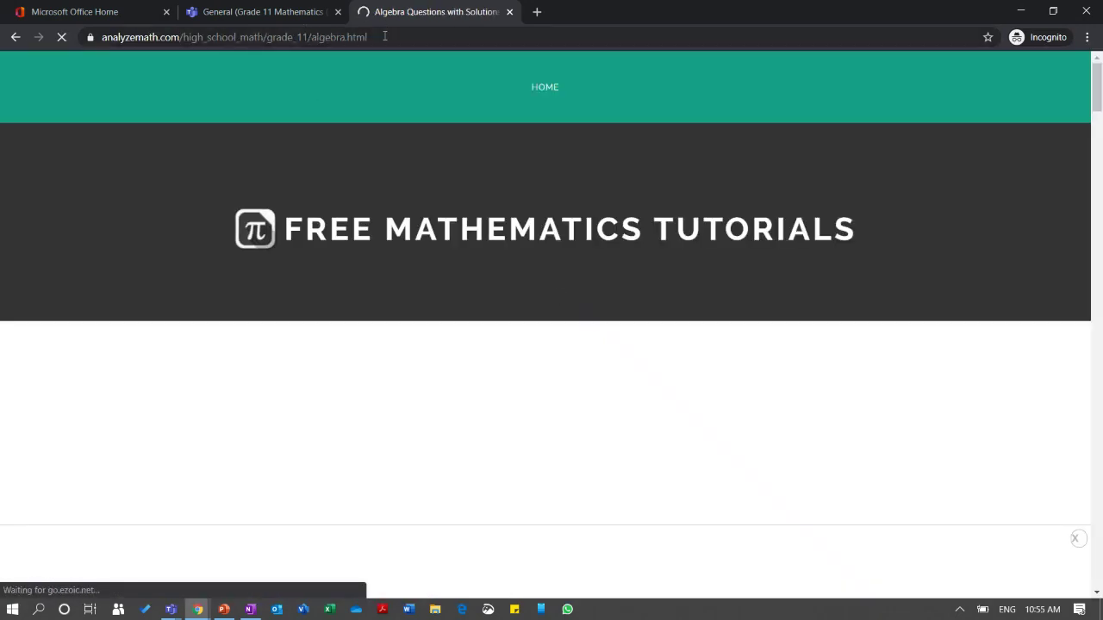
click(384, 36)
key(ctrl+c)
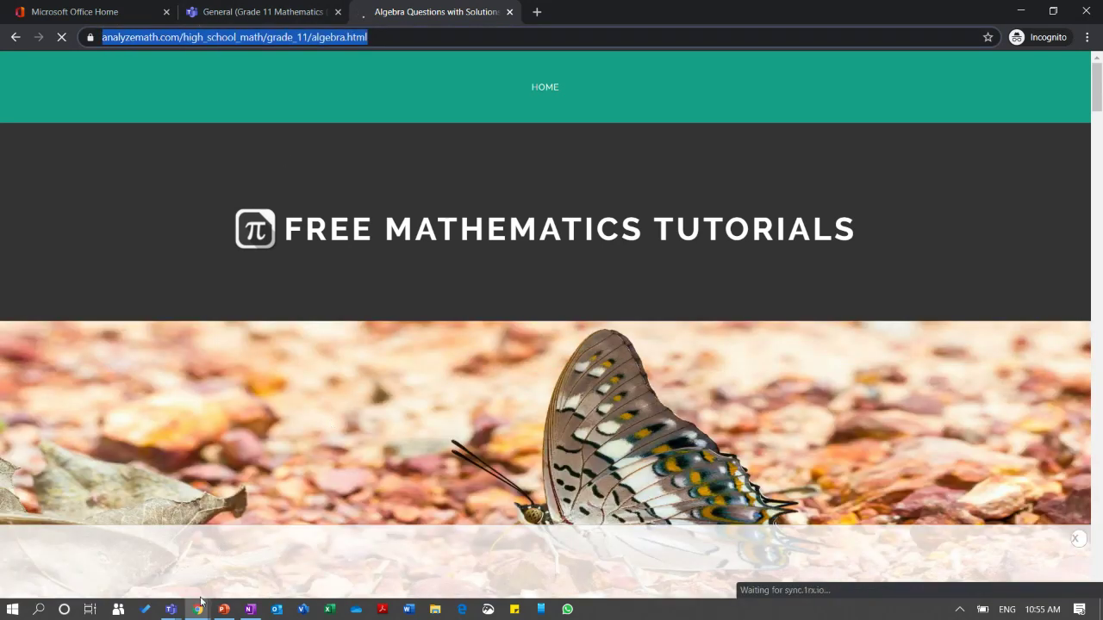
click(235, 16)
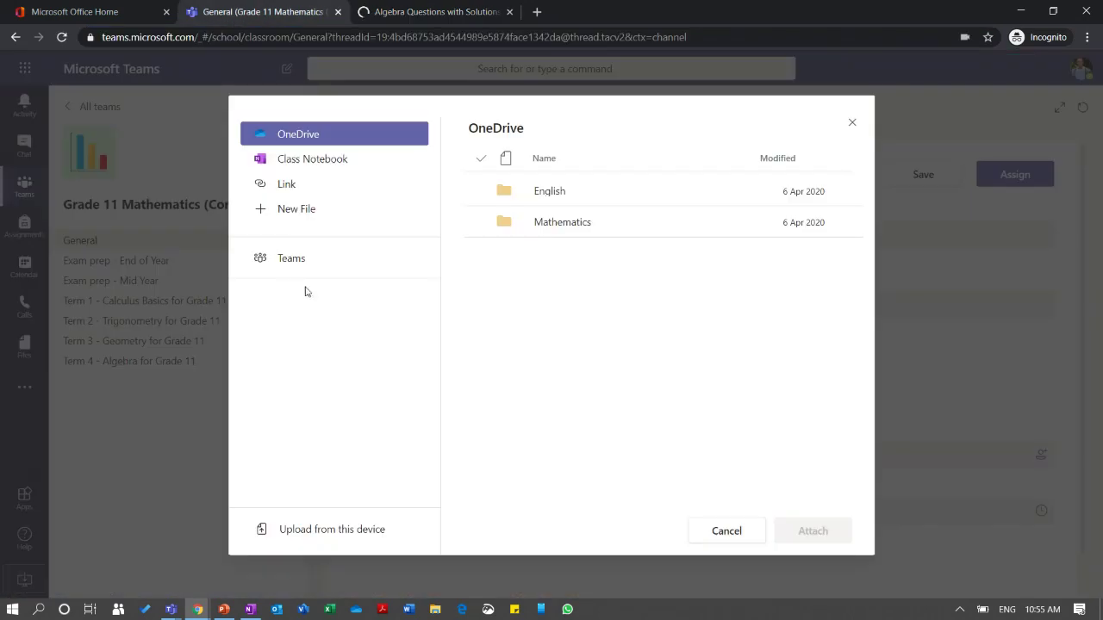
click(283, 191)
right_click(526, 171)
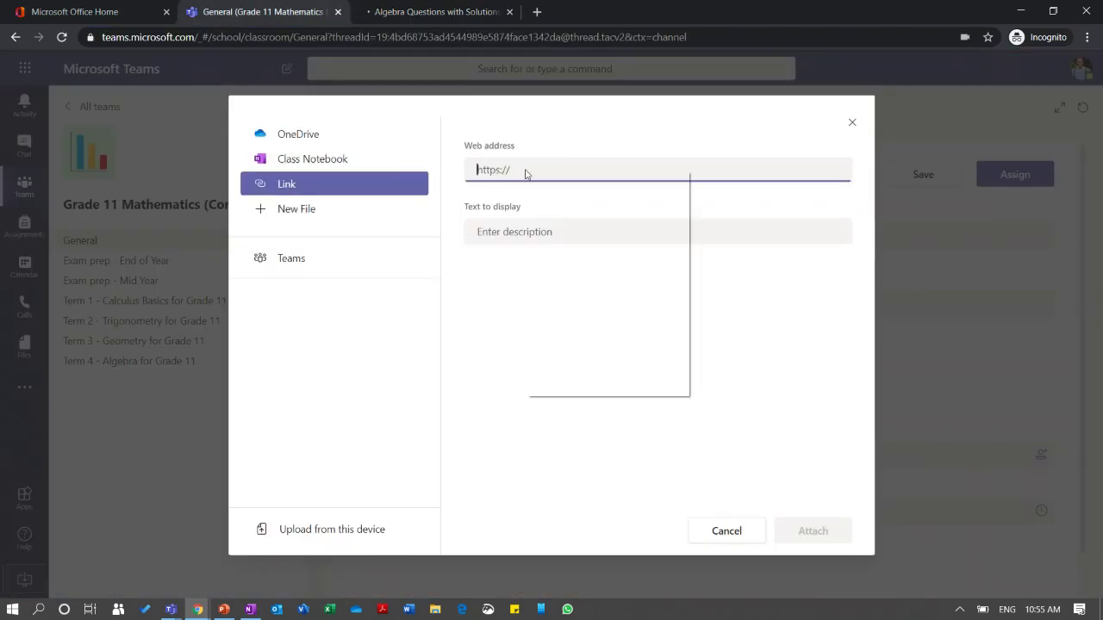
click(562, 285)
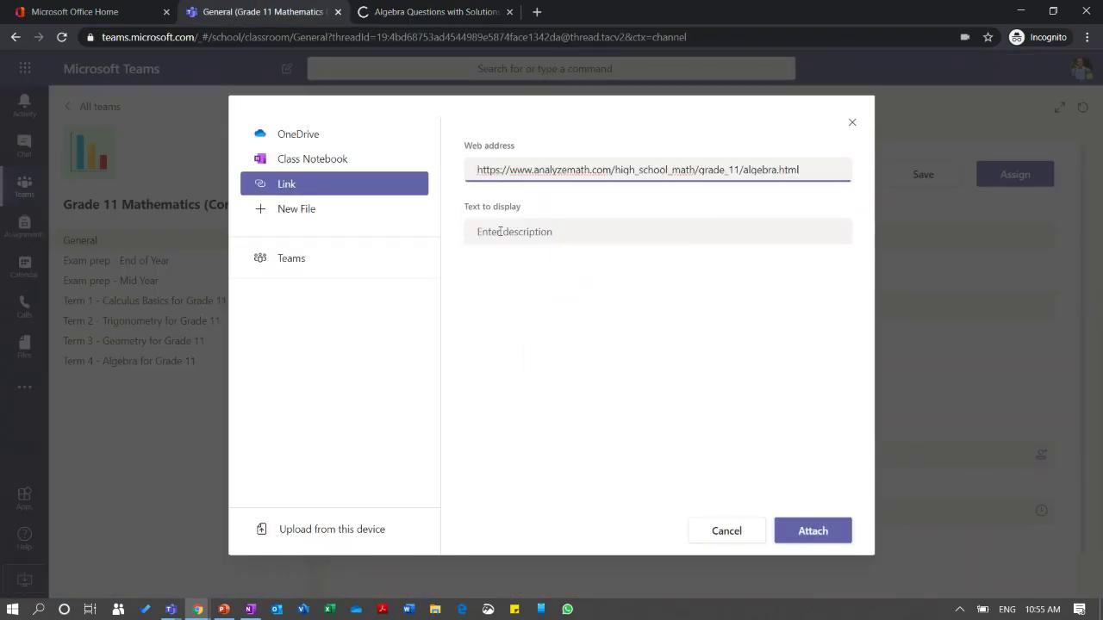
click(808, 532)
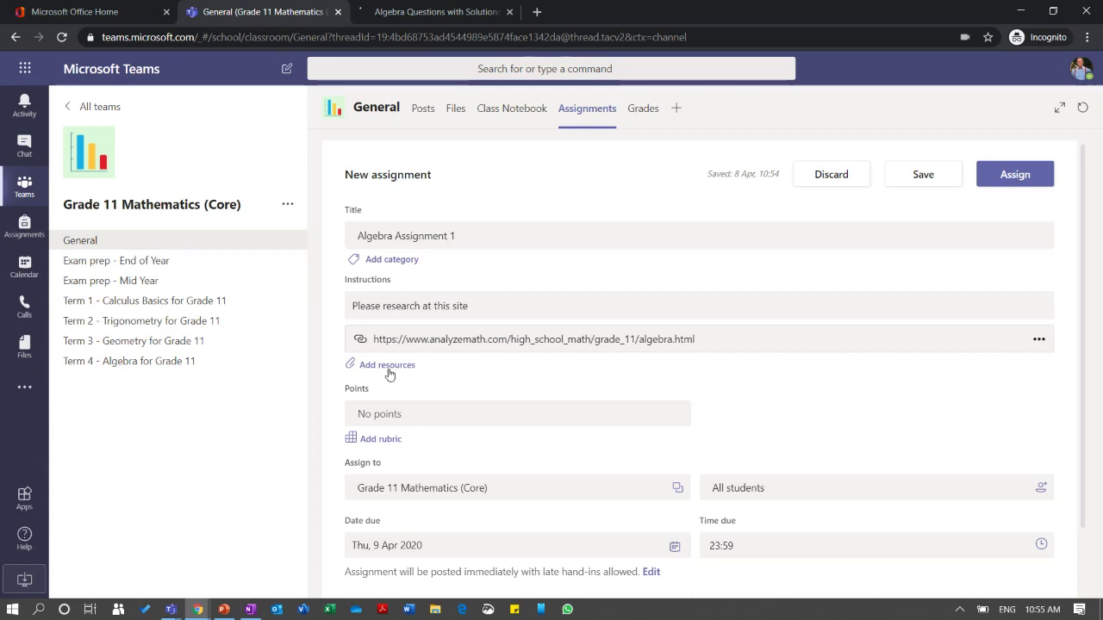
Add the existing "Calculus assignment 1" rubric to the assignment, reviewing its marking criteria and percentage weights before attaching it
scroll(373, 405, down, 2)
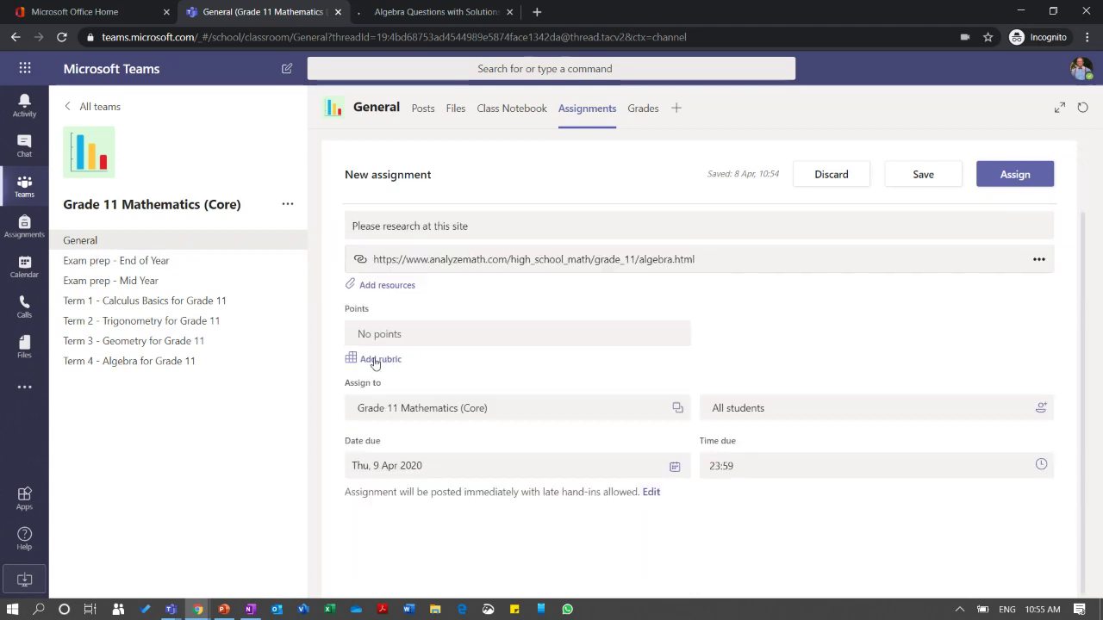
click(374, 363)
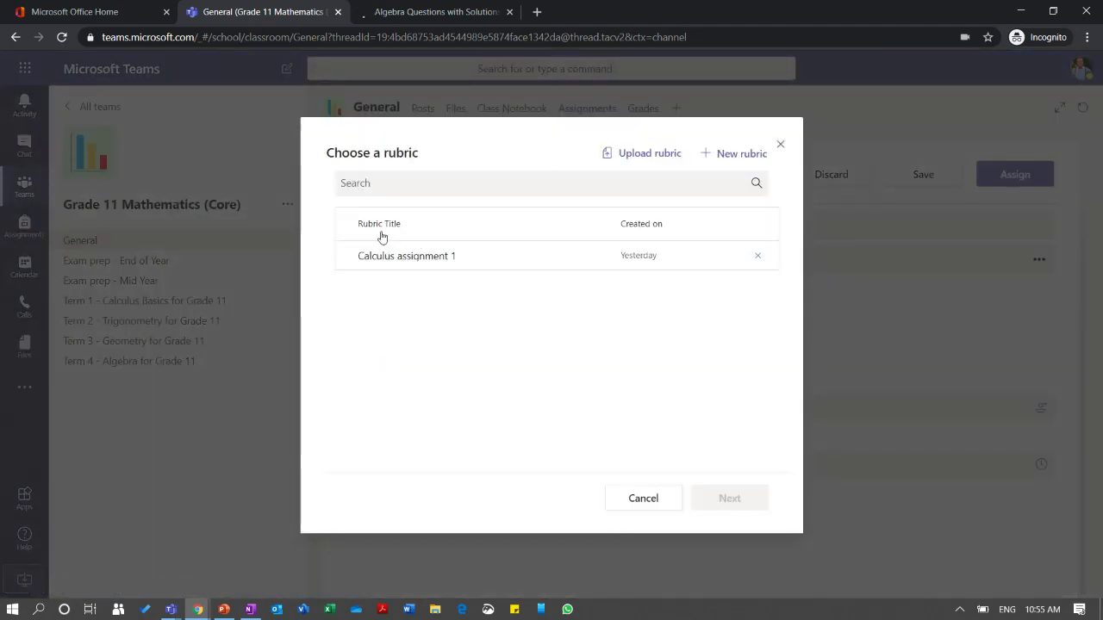
click(376, 260)
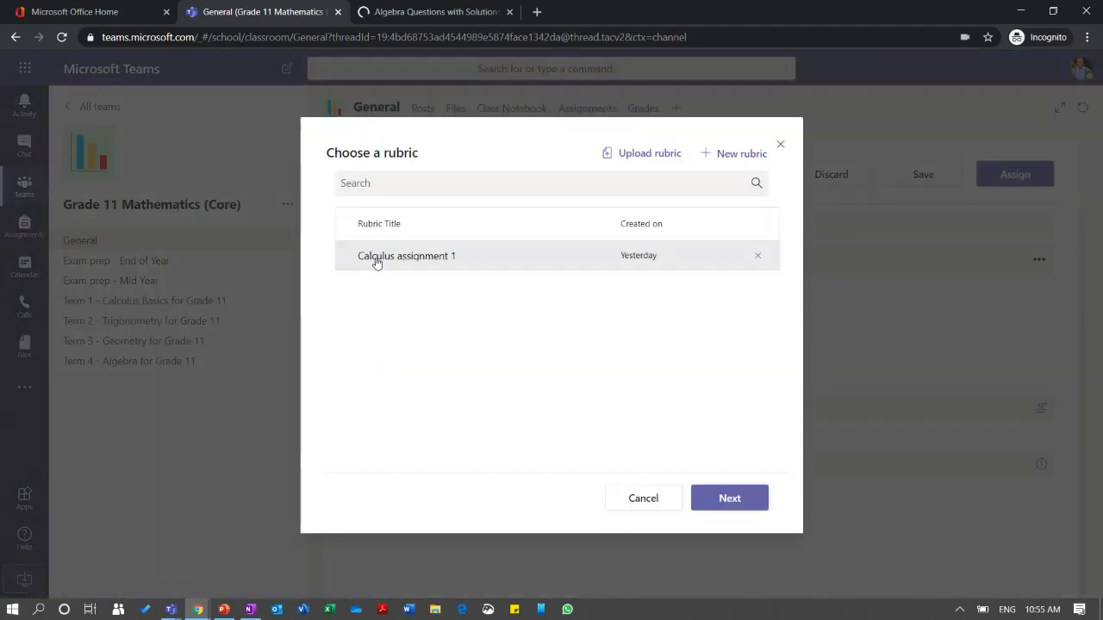
click(732, 499)
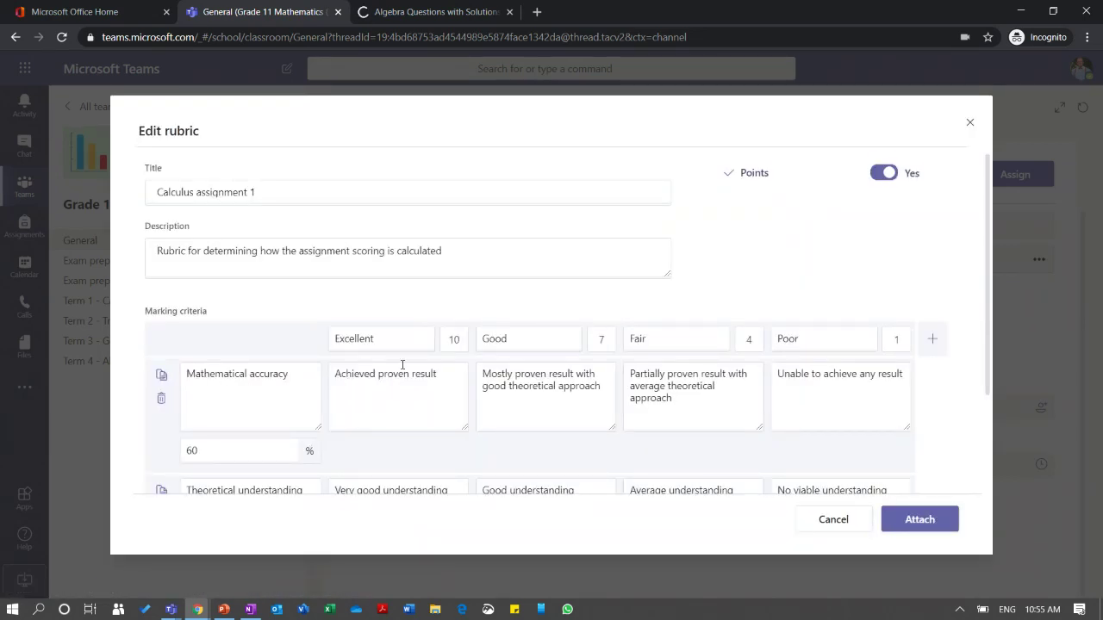
scroll(401, 365, down, 1)
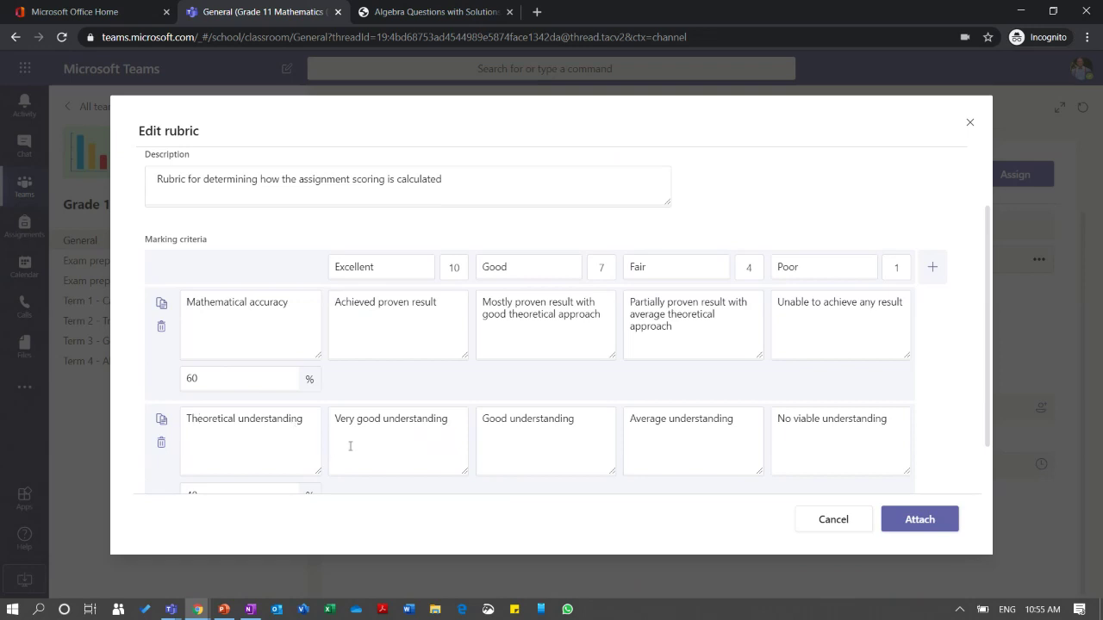
scroll(359, 428, down, 1)
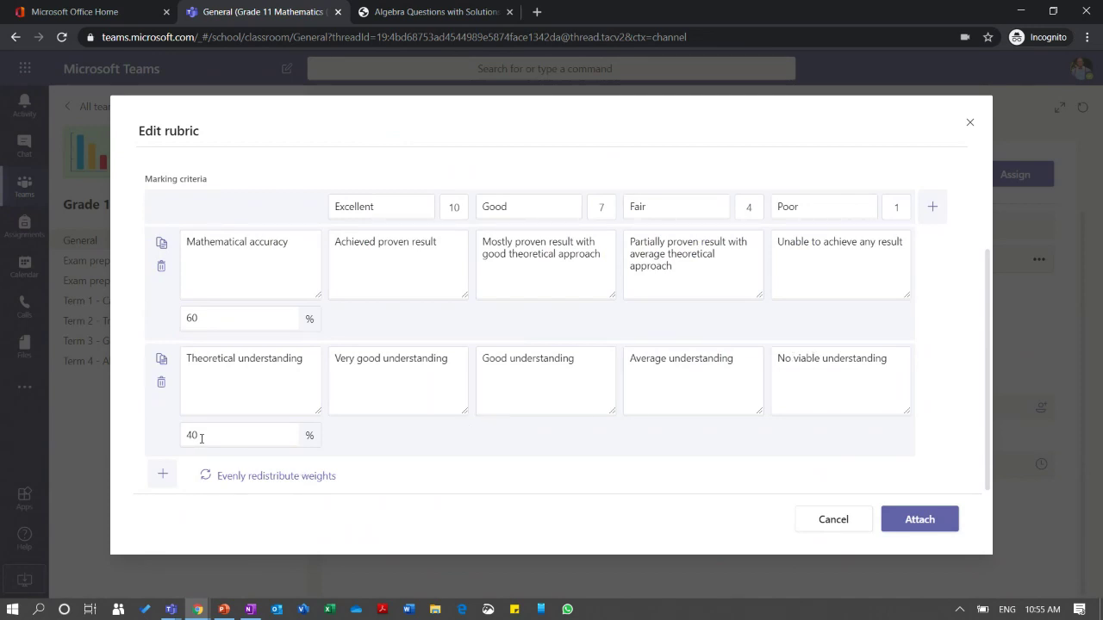
drag(200, 320, 181, 318)
click(199, 434)
drag(201, 436, 173, 441)
click(907, 520)
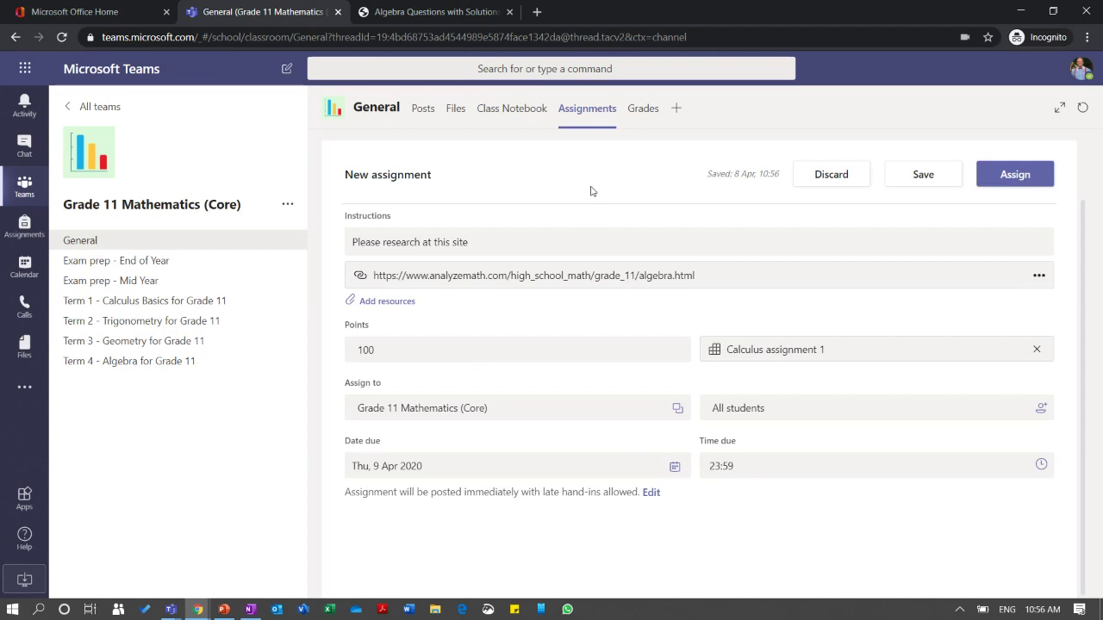
Review the Grade 11 Mathematics students' grades, and examine the class's graded, assigned and draft assignments
click(639, 112)
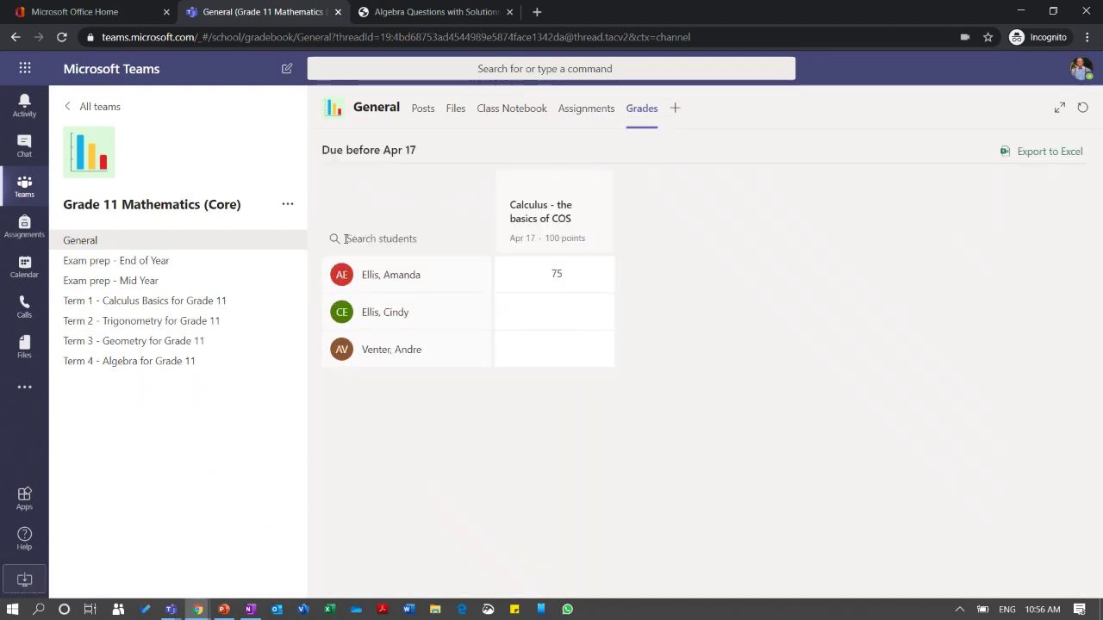
mouse_move(504, 280)
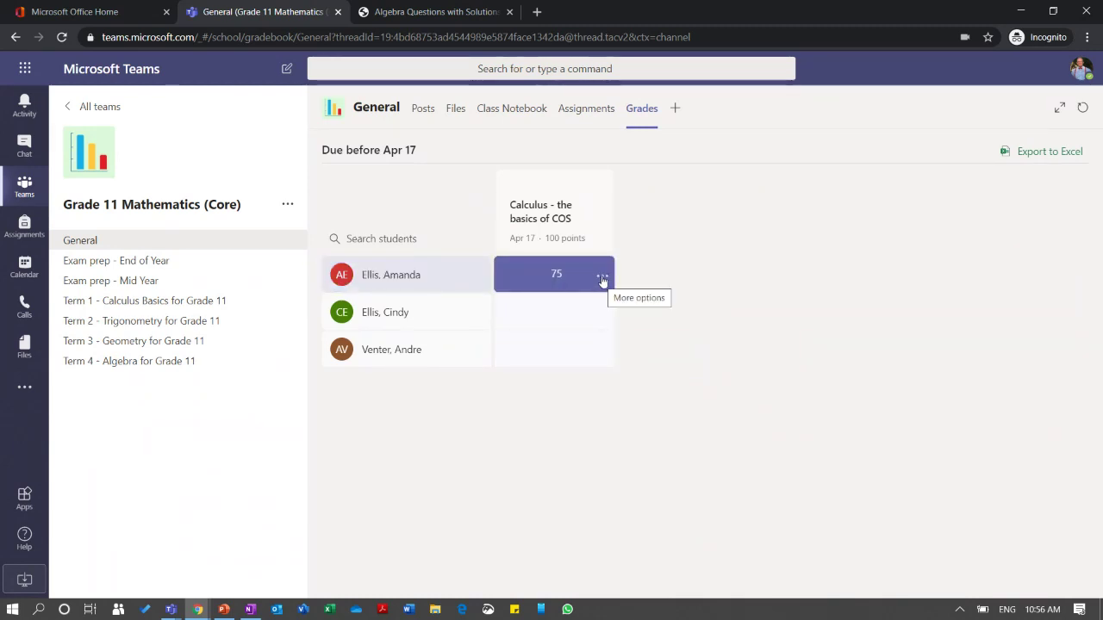
click(576, 111)
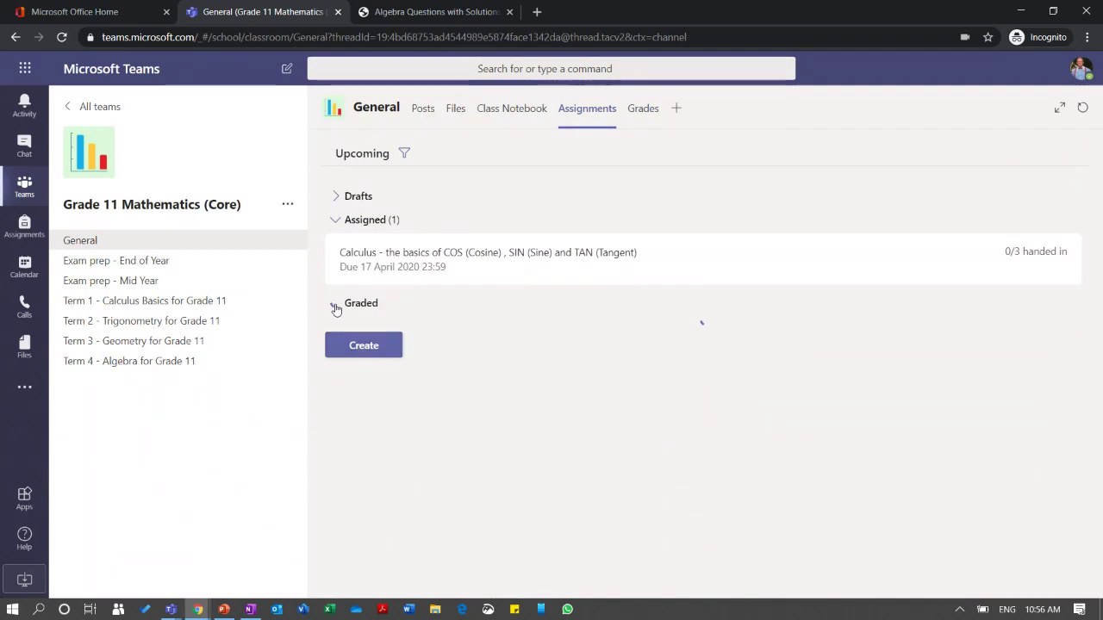
click(337, 310)
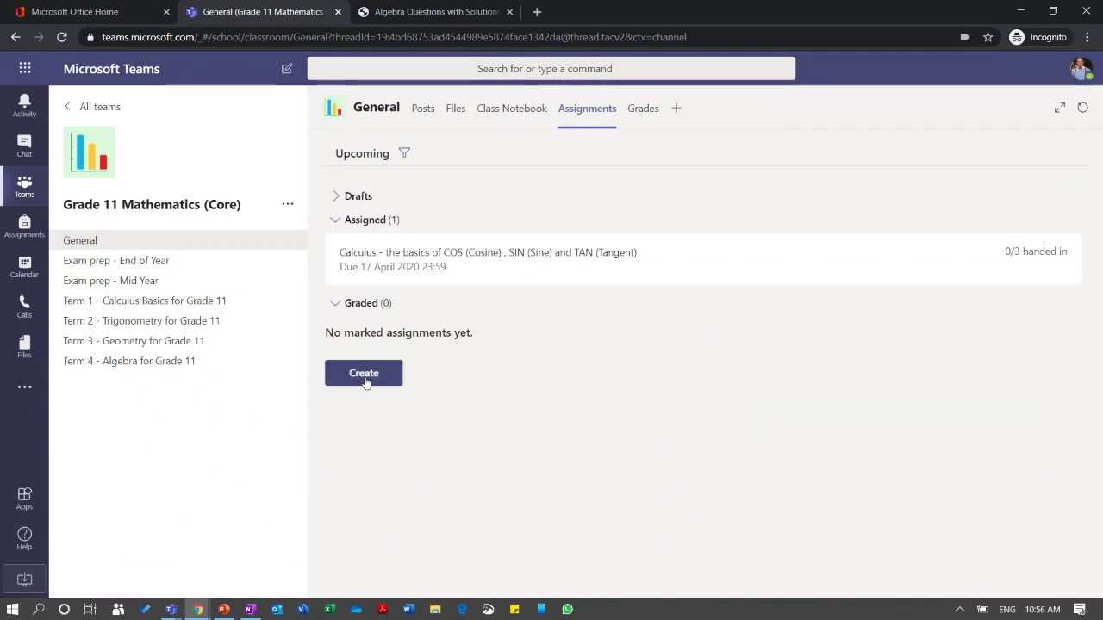
click(336, 303)
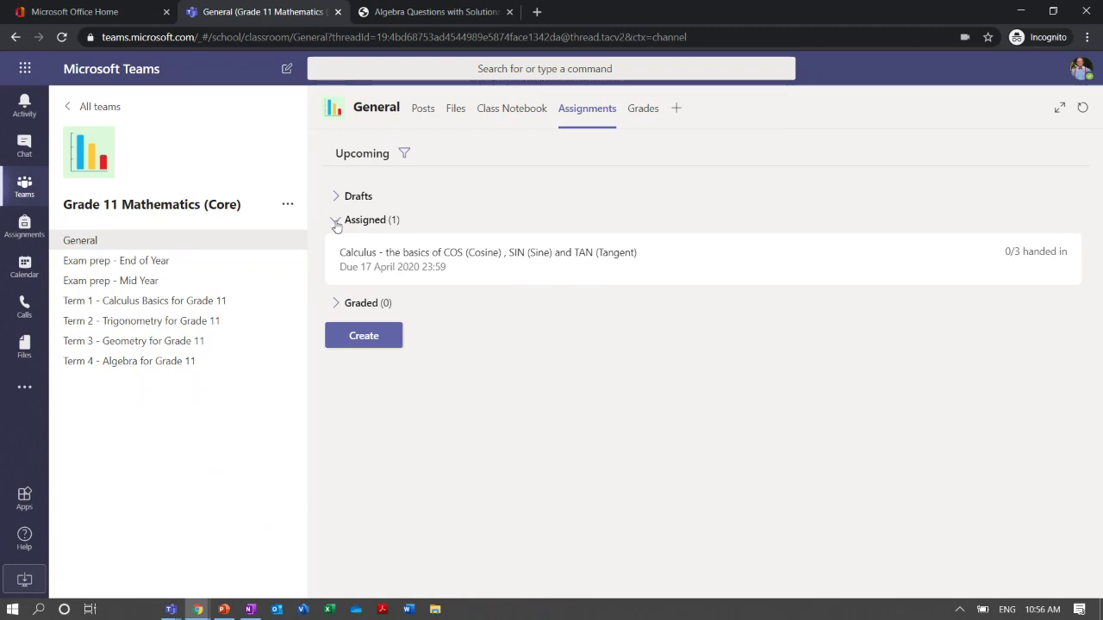
click(336, 221)
click(337, 221)
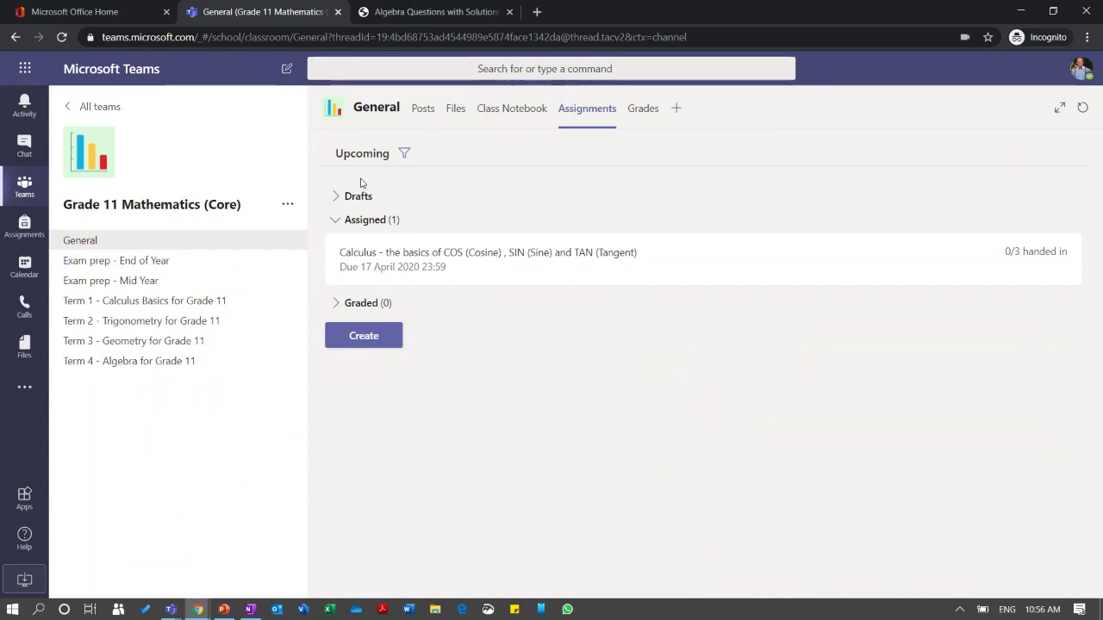
click(336, 196)
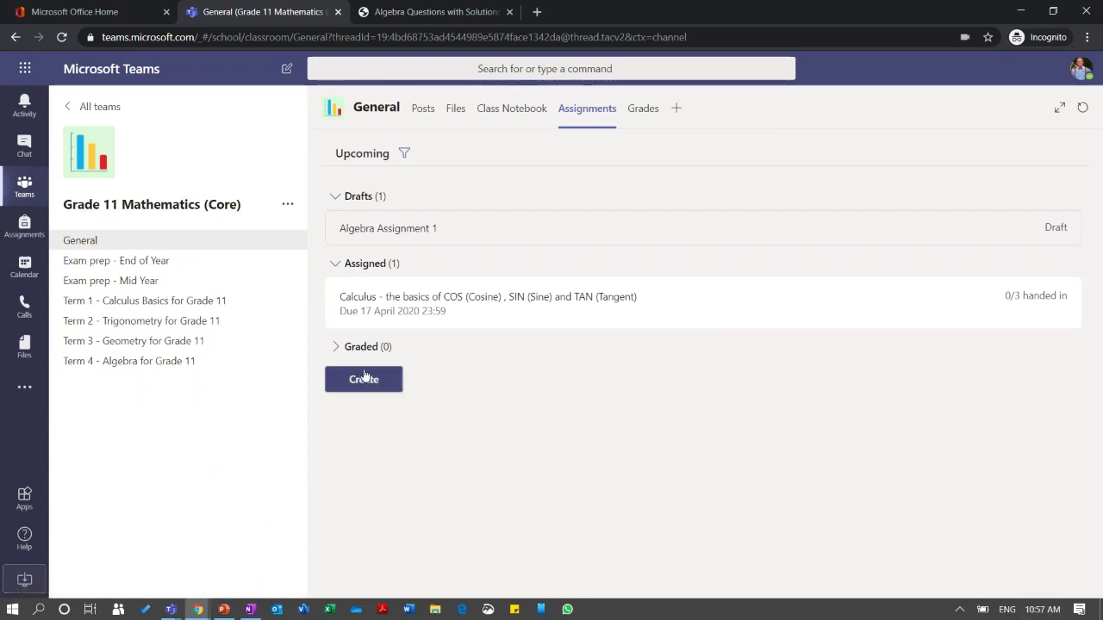
Open the central Assignments area for the Grade 9 - English (1st Language) class and start a new blank assignment
click(23, 230)
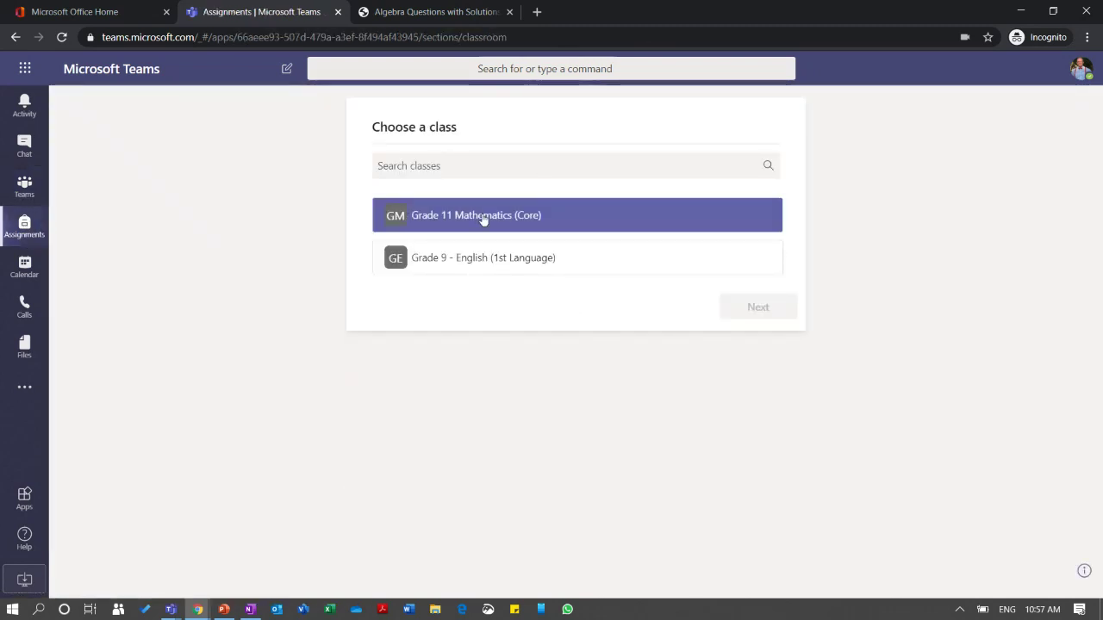
click(484, 219)
click(487, 255)
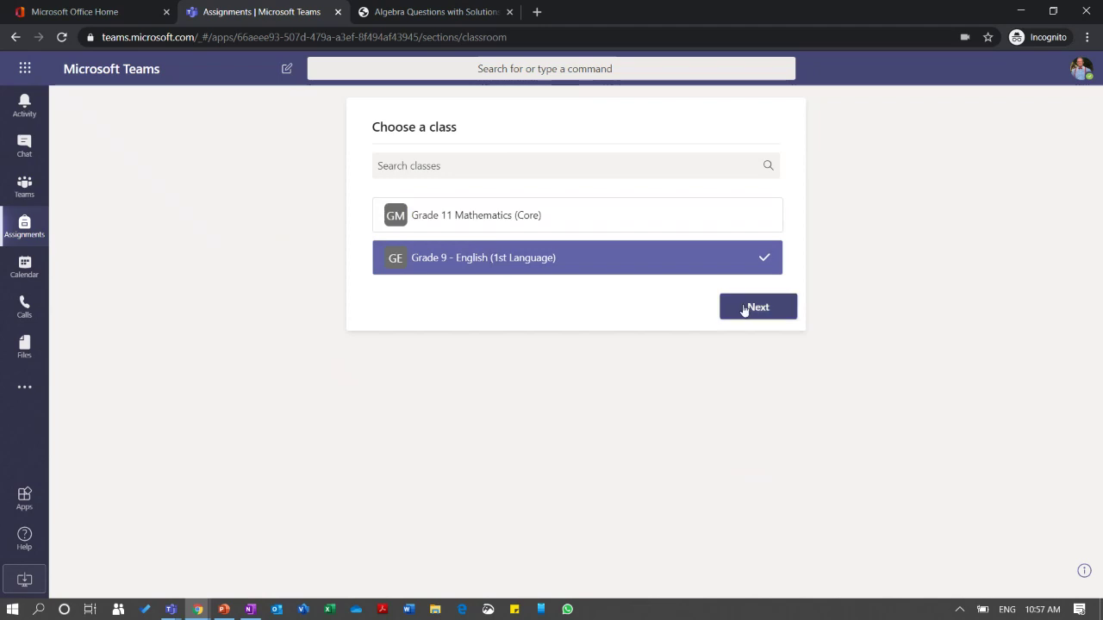
click(724, 307)
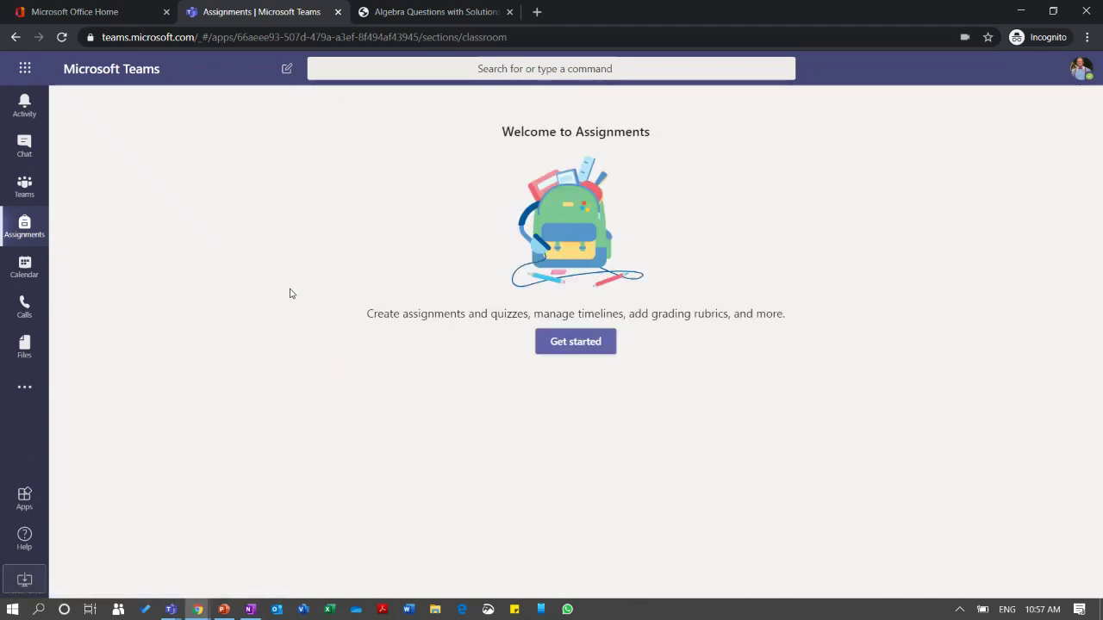
click(613, 342)
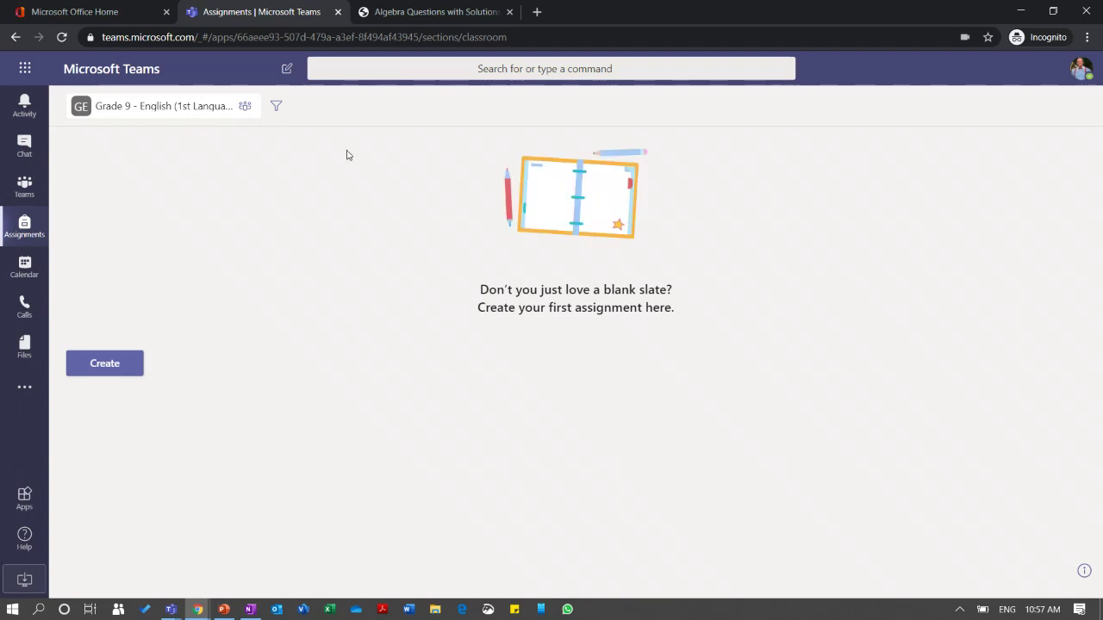
click(113, 365)
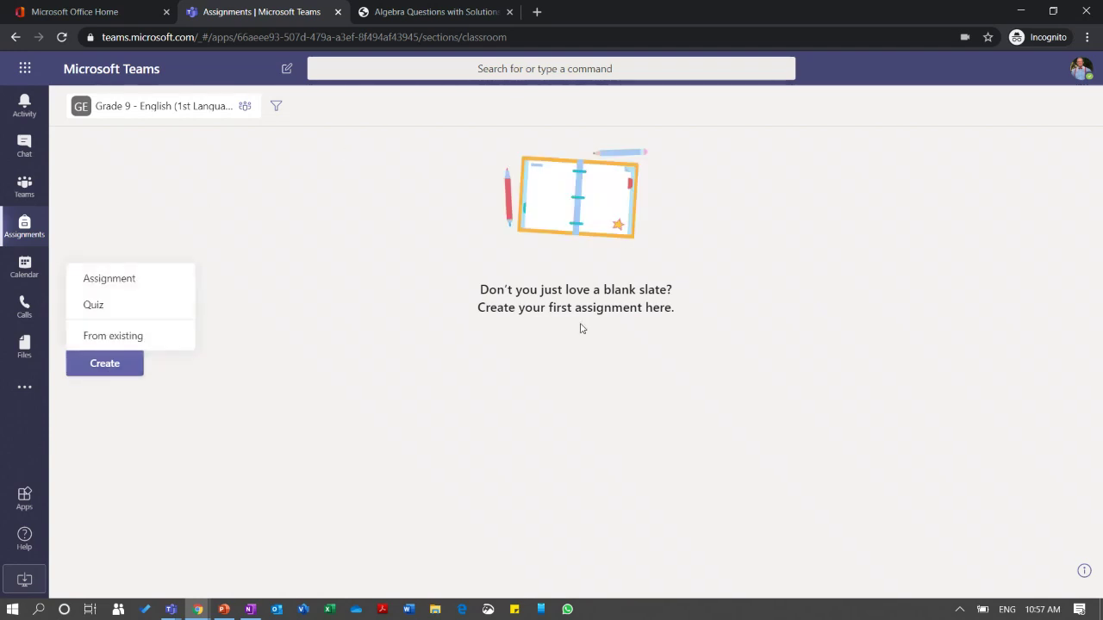
click(112, 276)
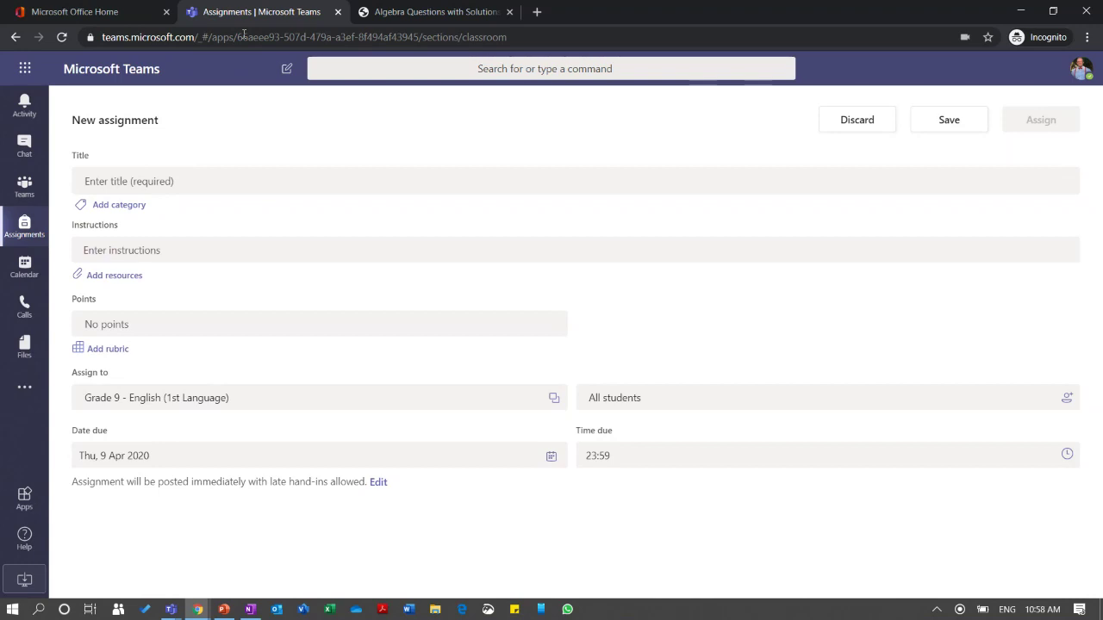
Switch to the PowerPoint slide deck and present the Microsoft Educator Center slide as a slide show
click(224, 611)
click(86, 539)
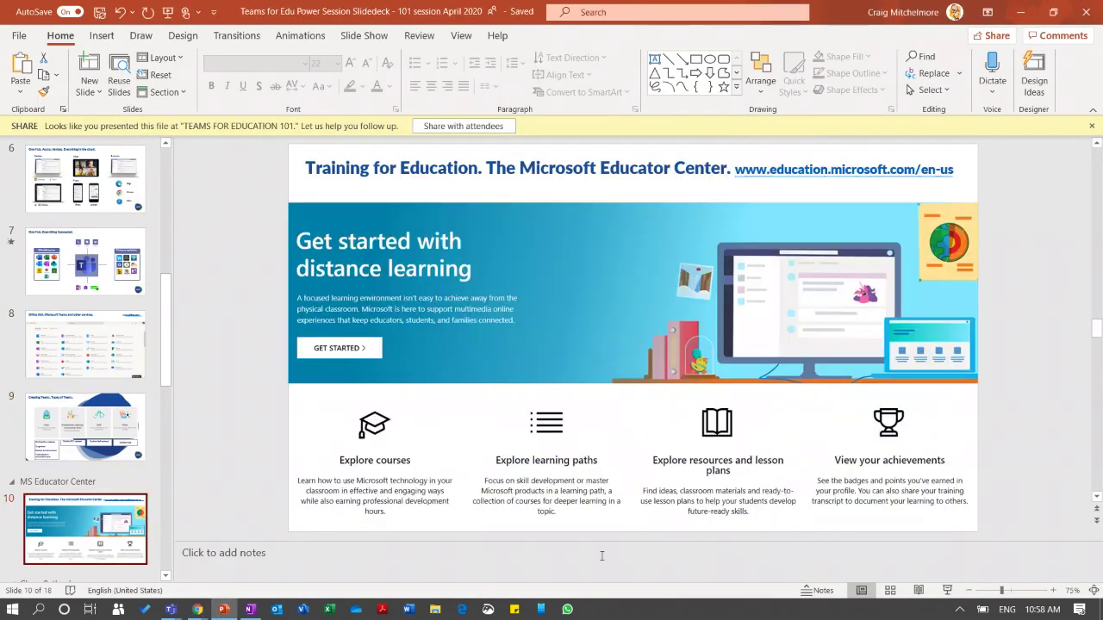
click(947, 590)
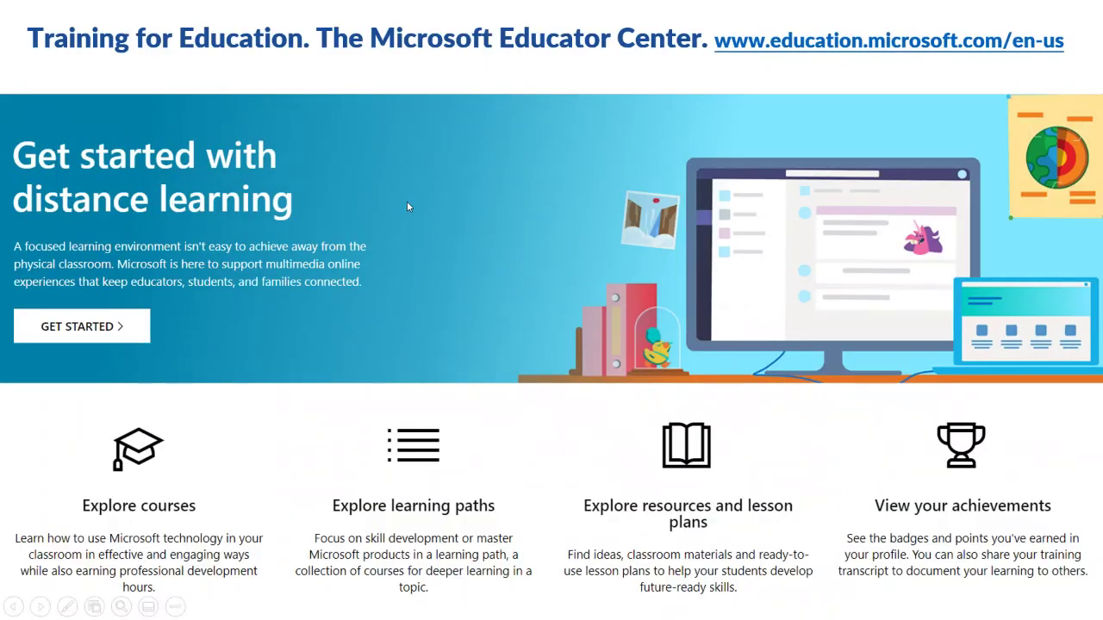